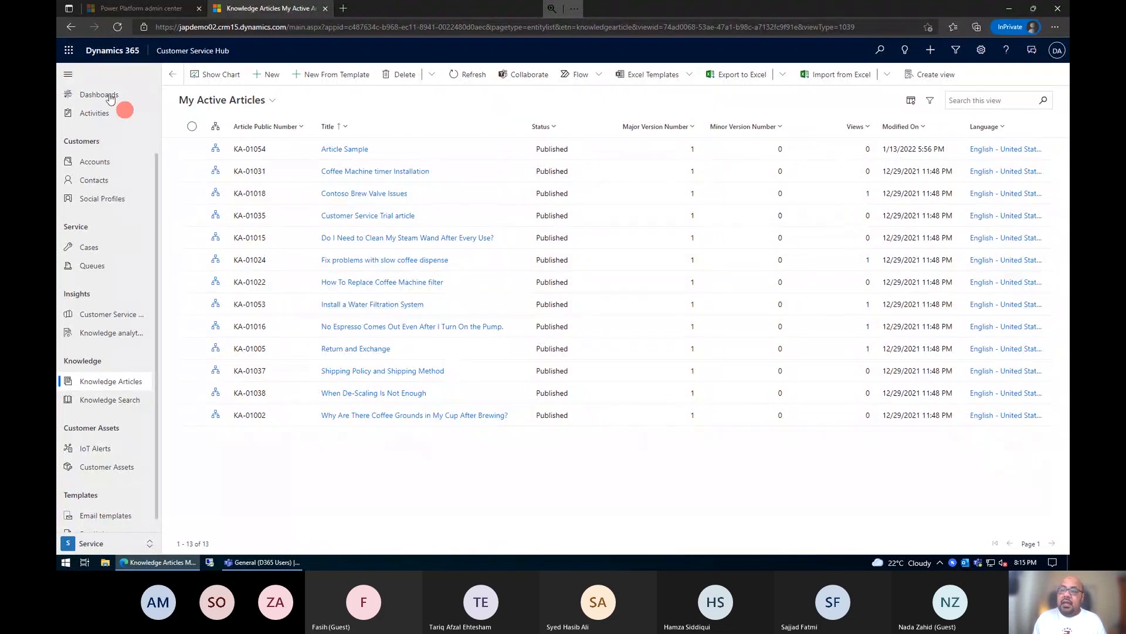
click(66, 74)
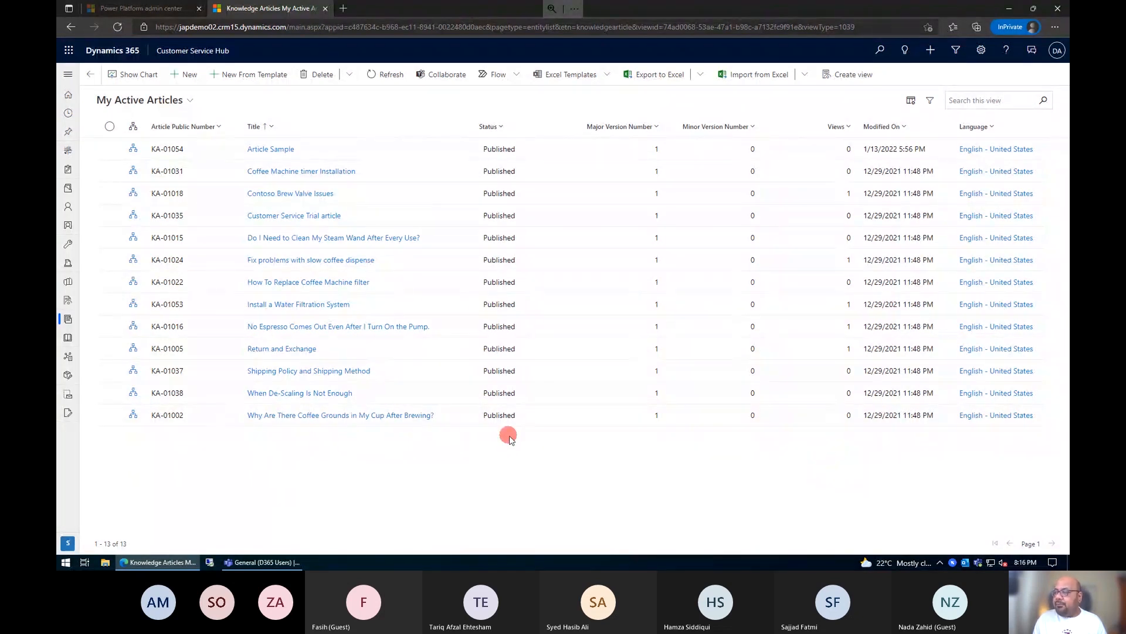
click(184, 82)
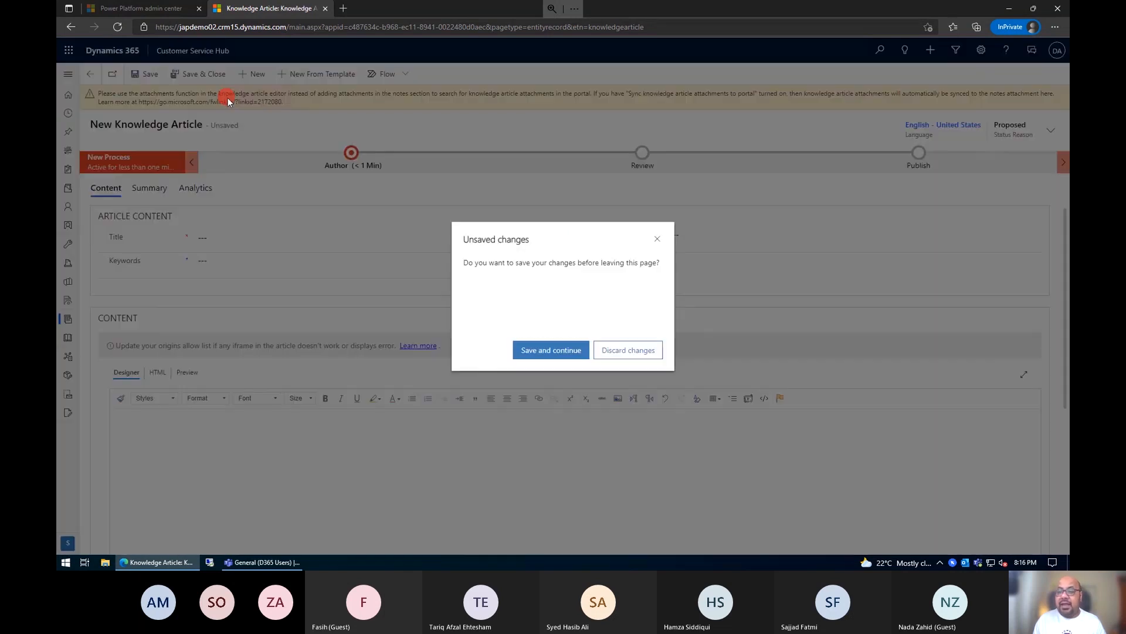
click(628, 351)
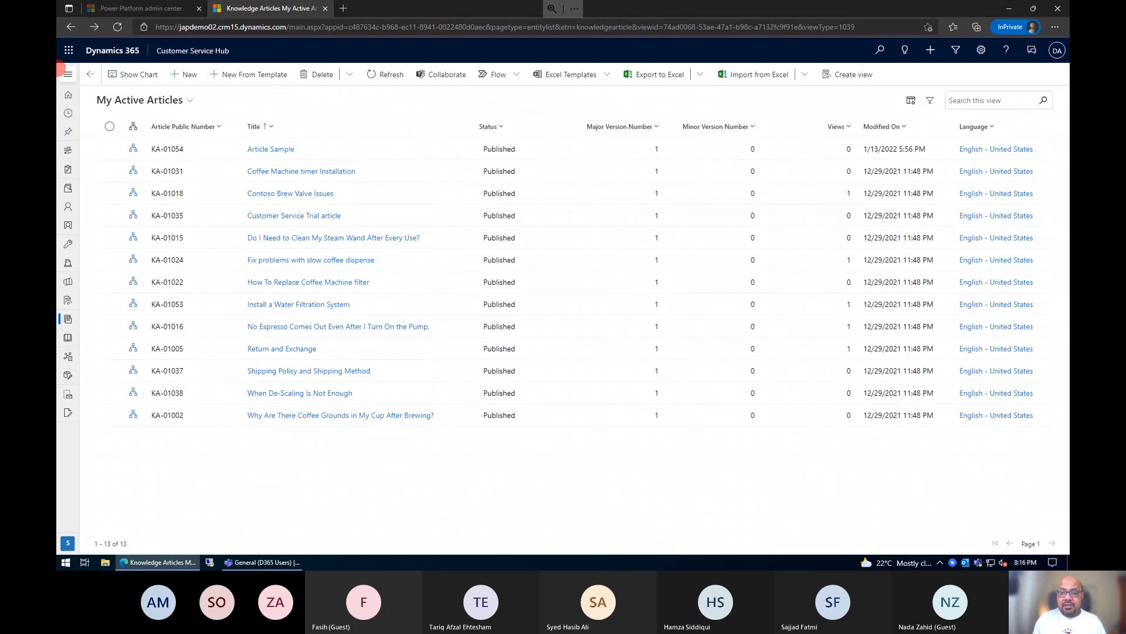
click(68, 75)
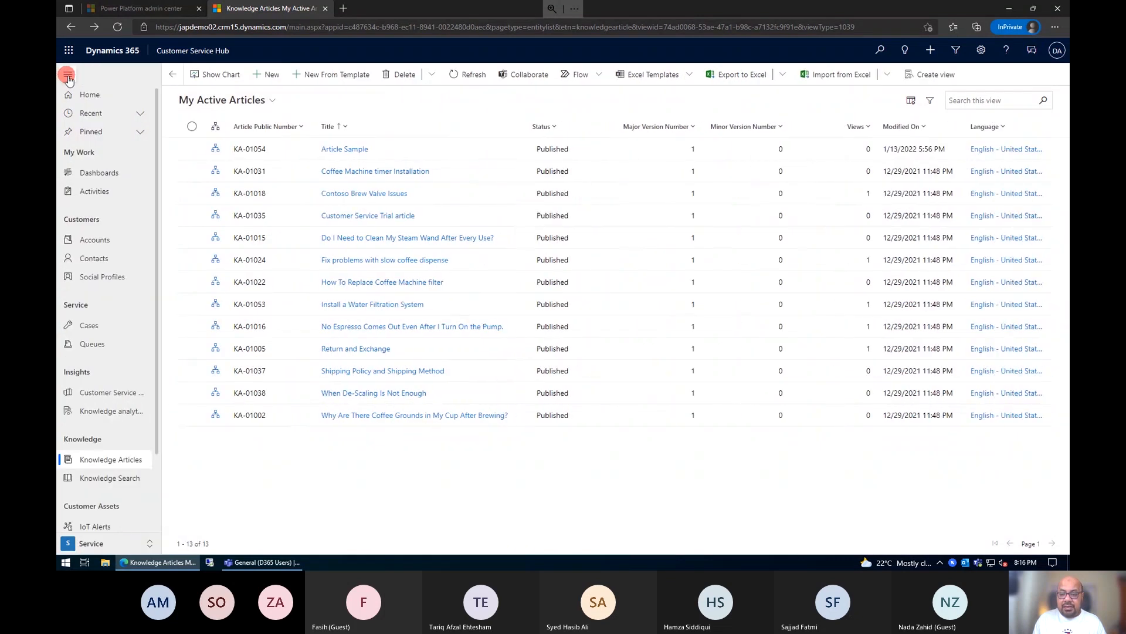
Step: Switch to the Service Management area and open the knowledge base's Article Templates
click(93, 542)
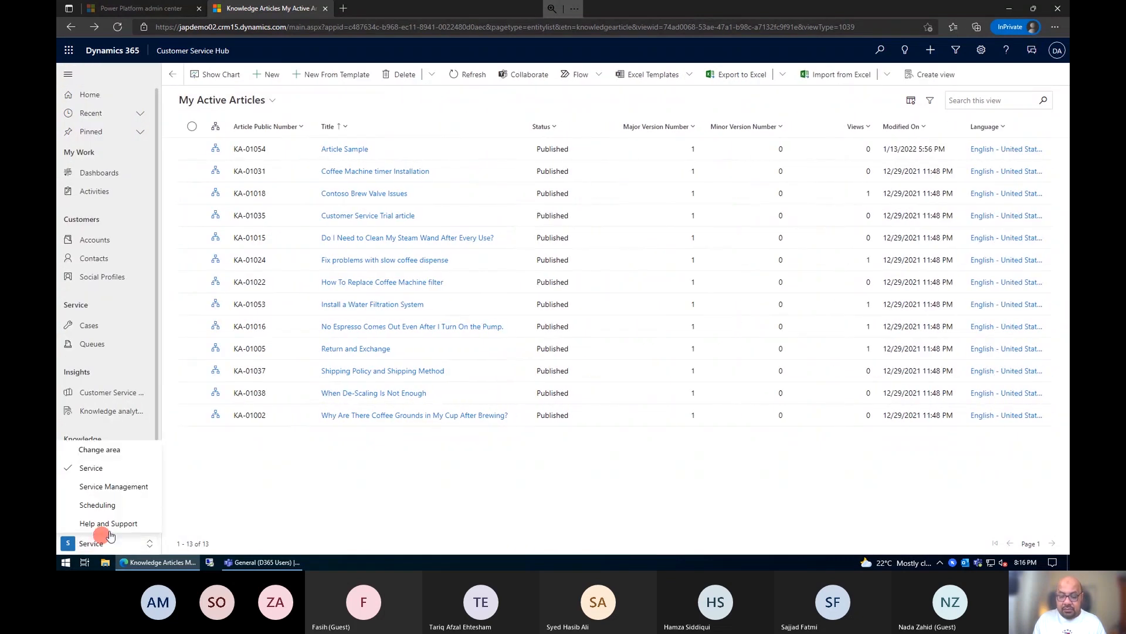
click(115, 492)
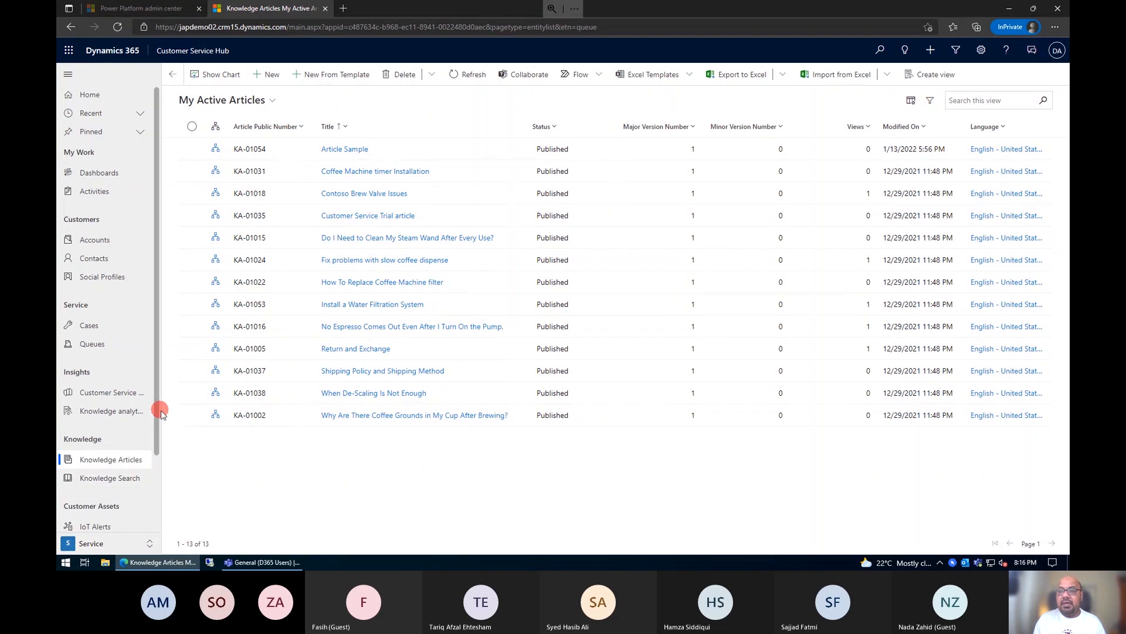
scroll(114, 305, down, 6)
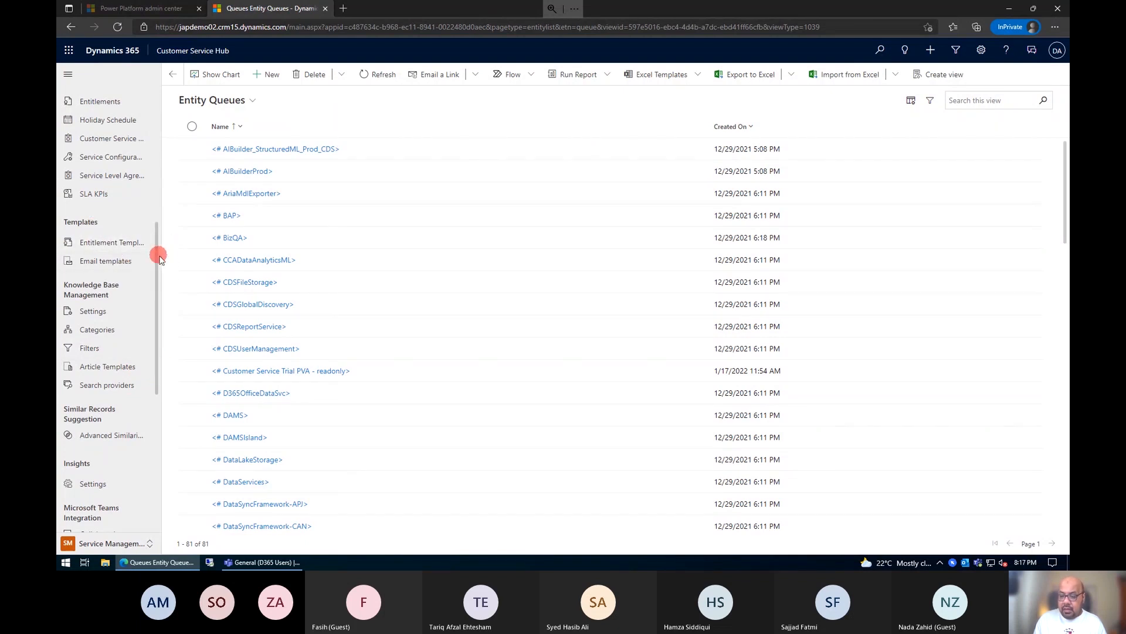
drag(156, 248, 151, 405)
scroll(150, 346, up, 4)
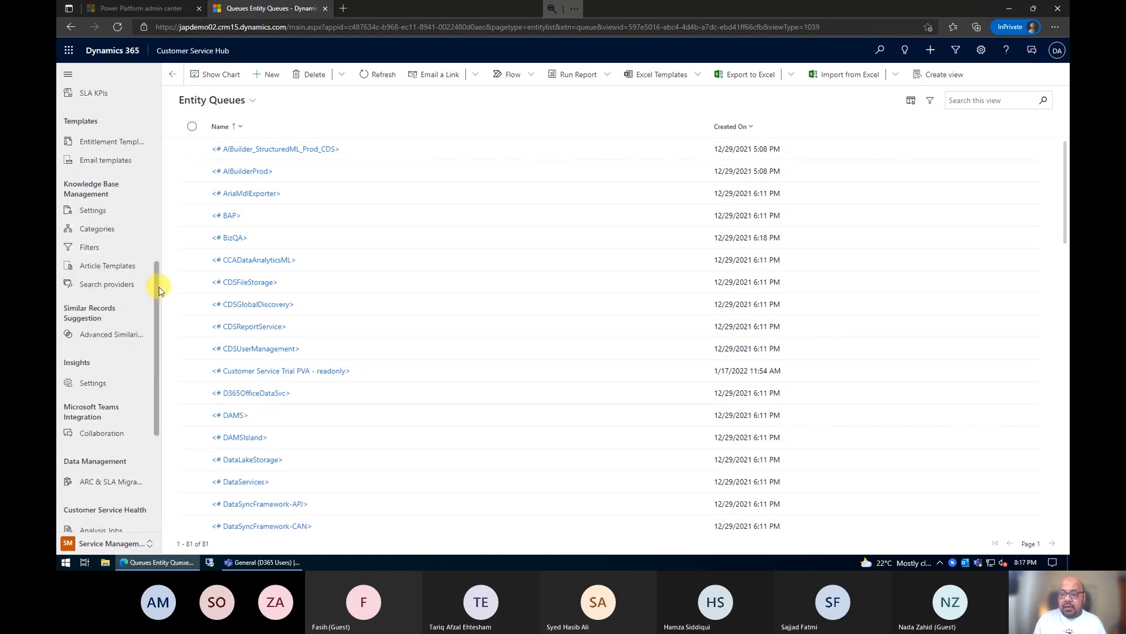
click(90, 267)
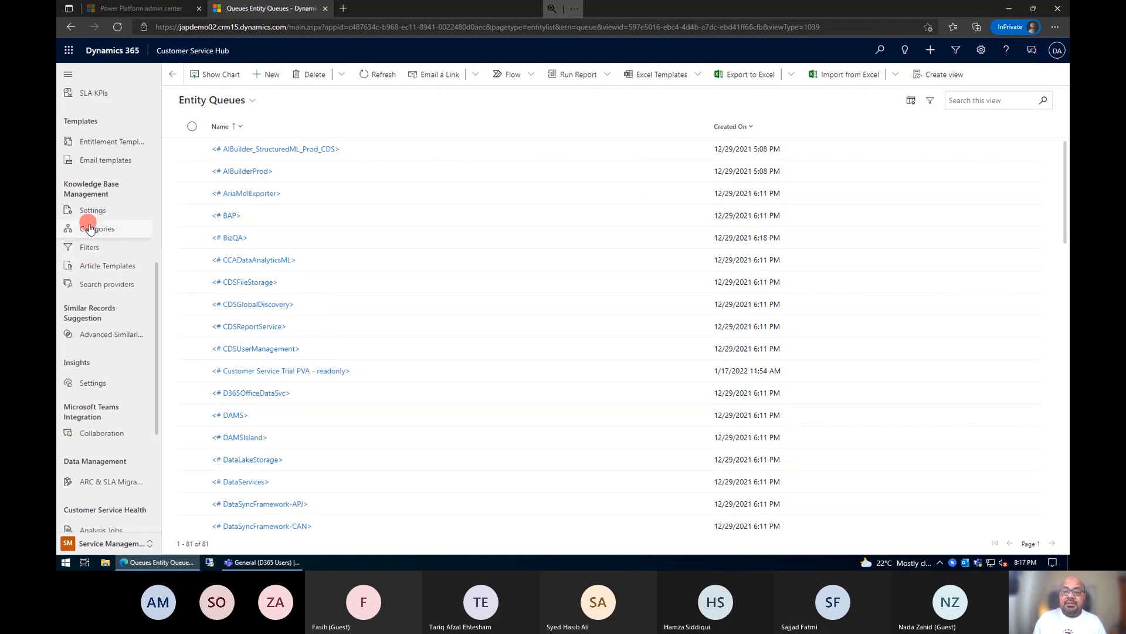
click(91, 267)
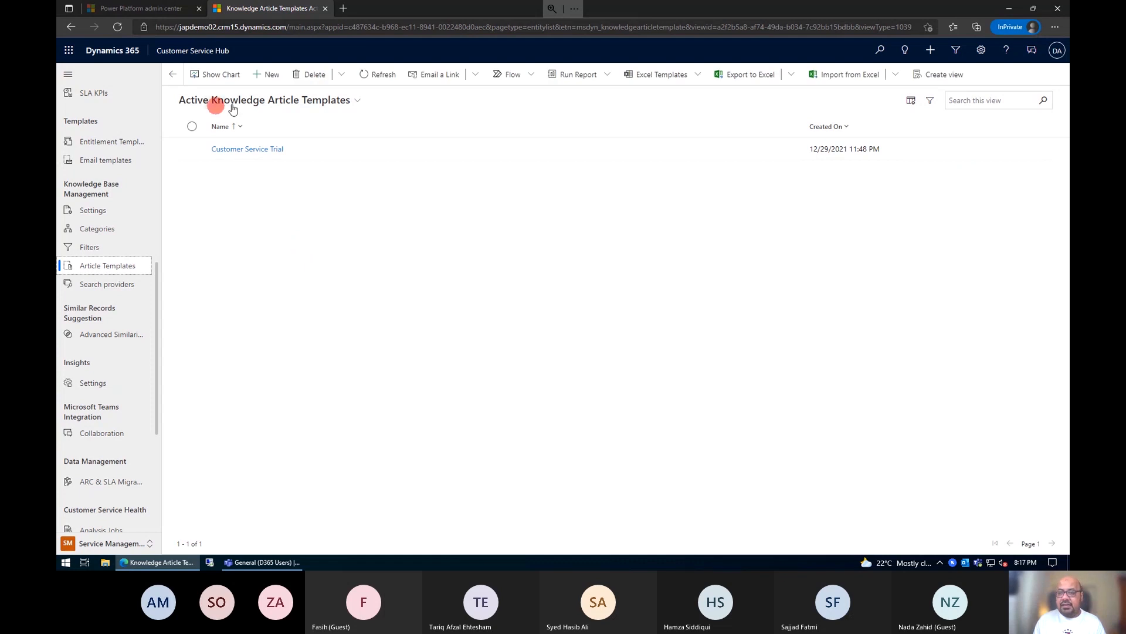
Step: Create a new knowledge article template with English - United Arab Emirates as its language
click(274, 75)
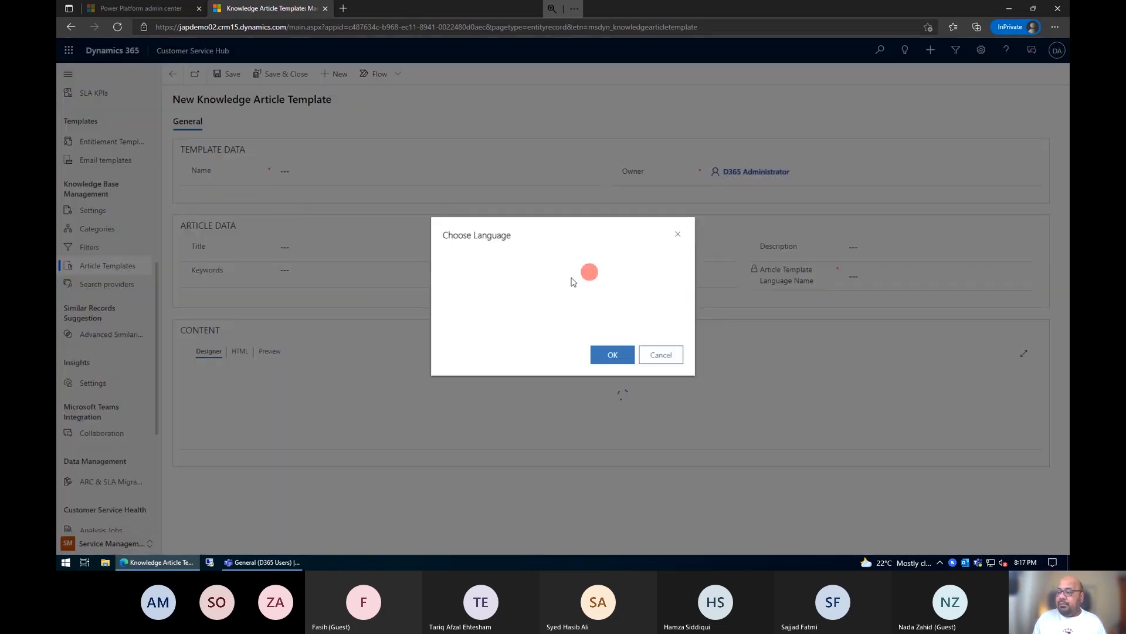
click(557, 265)
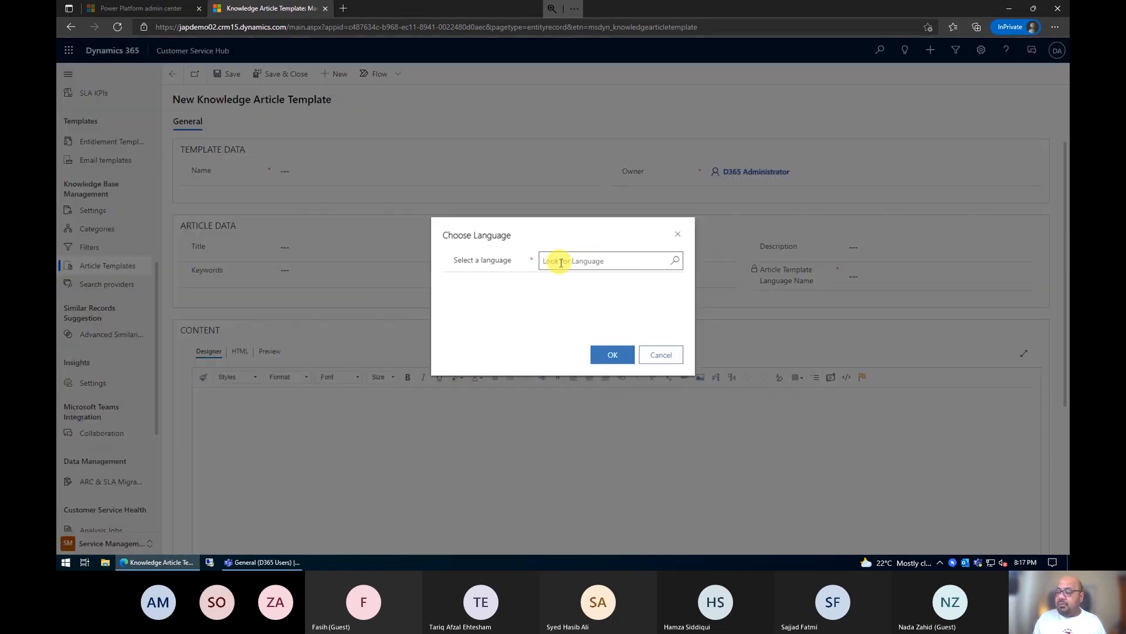
click(675, 261)
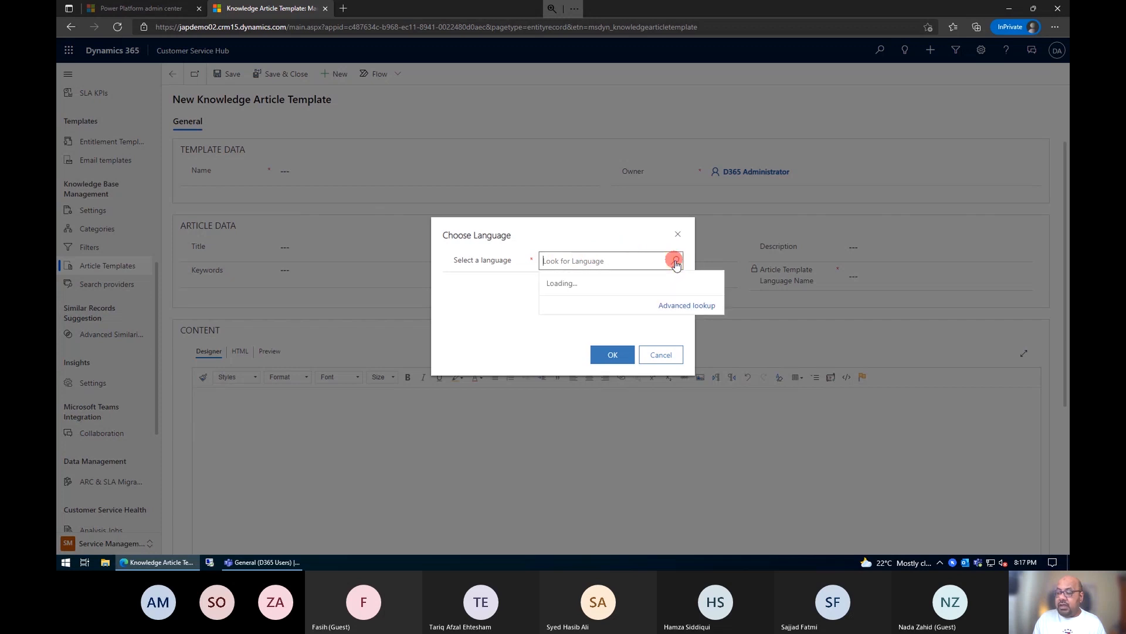
scroll(657, 361, down, 1)
scroll(655, 366, down, 10)
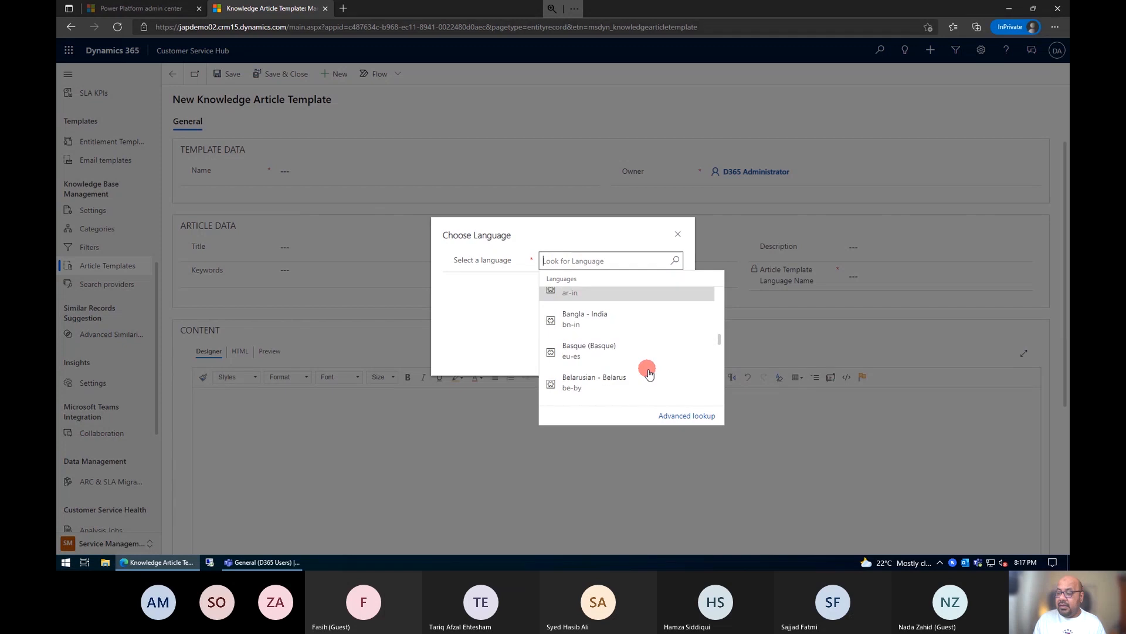
text(english)
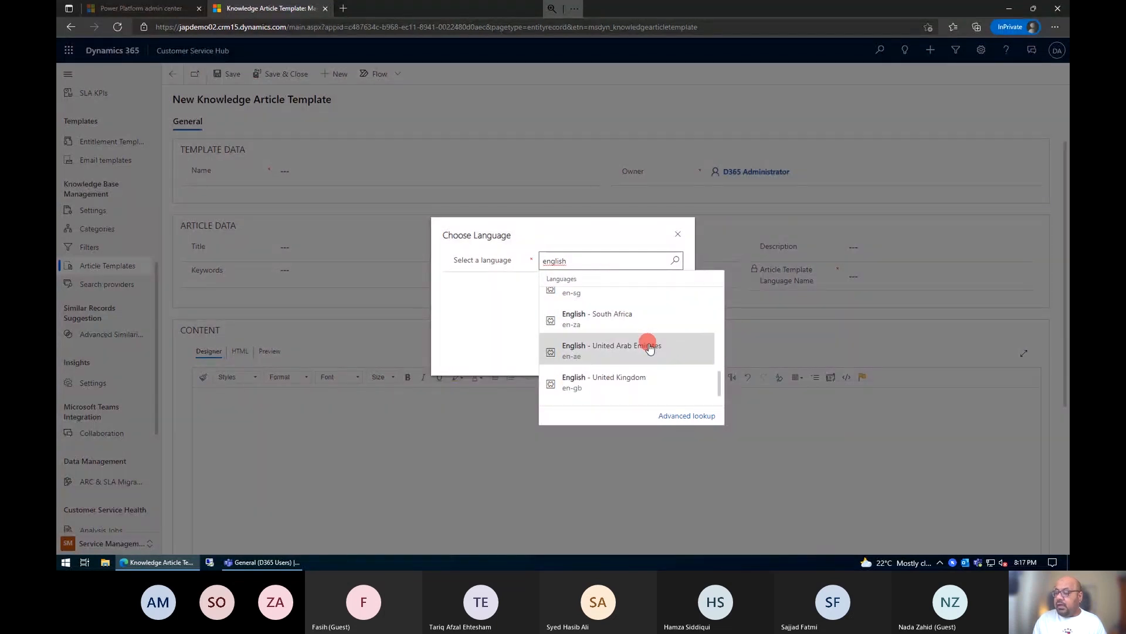
click(651, 347)
click(612, 354)
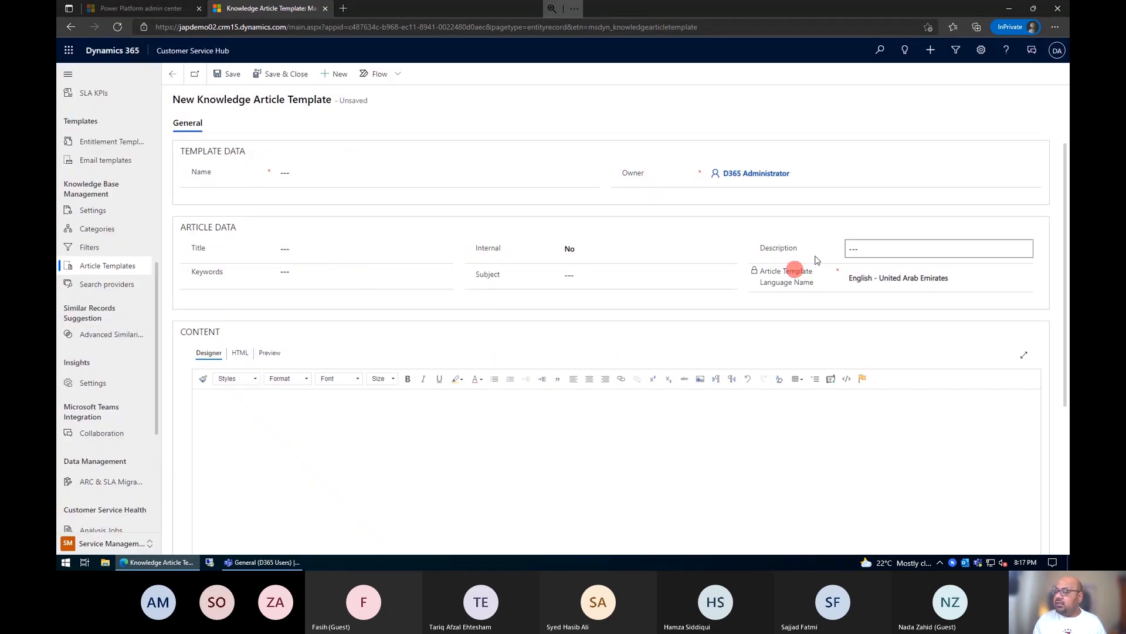
Step: Name the template "Our Product & Services" and set the article title to "Products & Services Details"
click(414, 172)
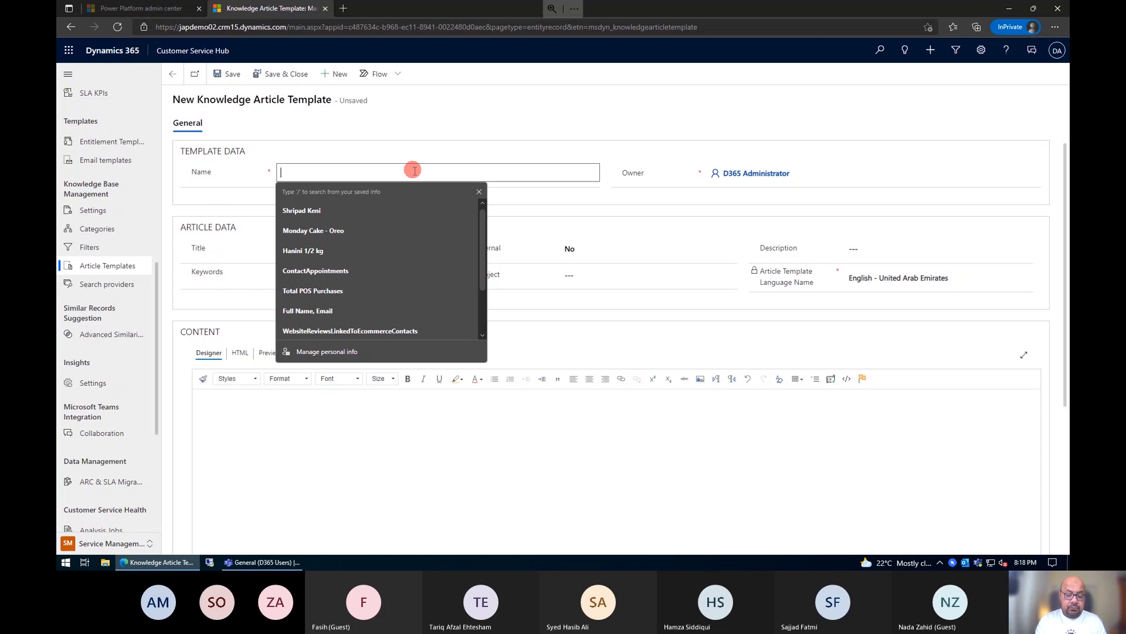
text(OUr P)
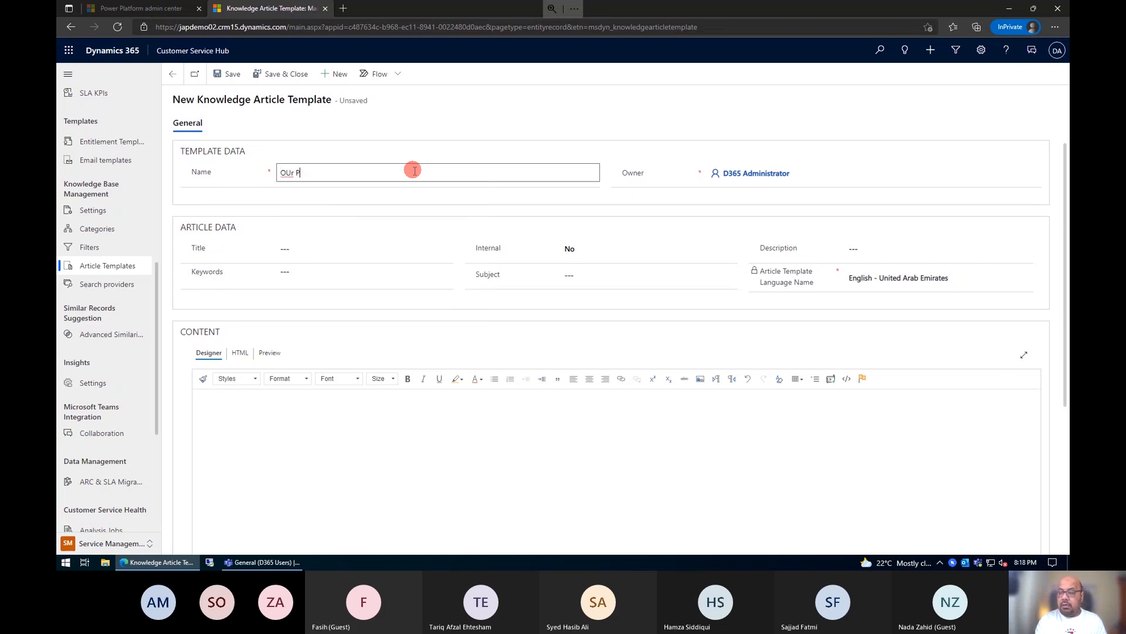
text(roduct & Services)
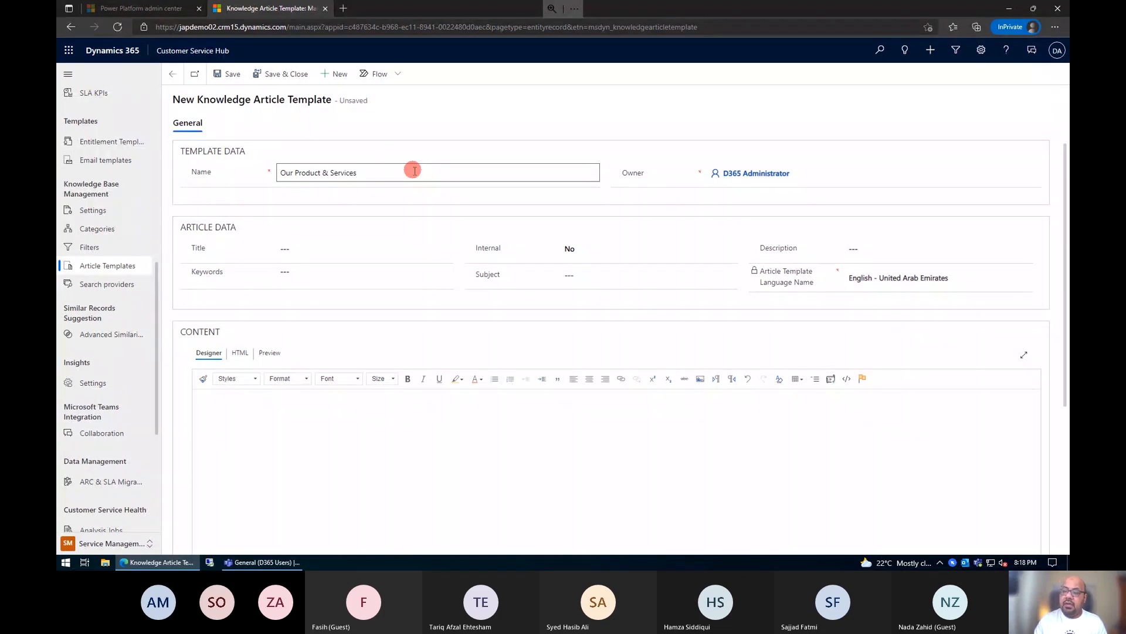
click(413, 247)
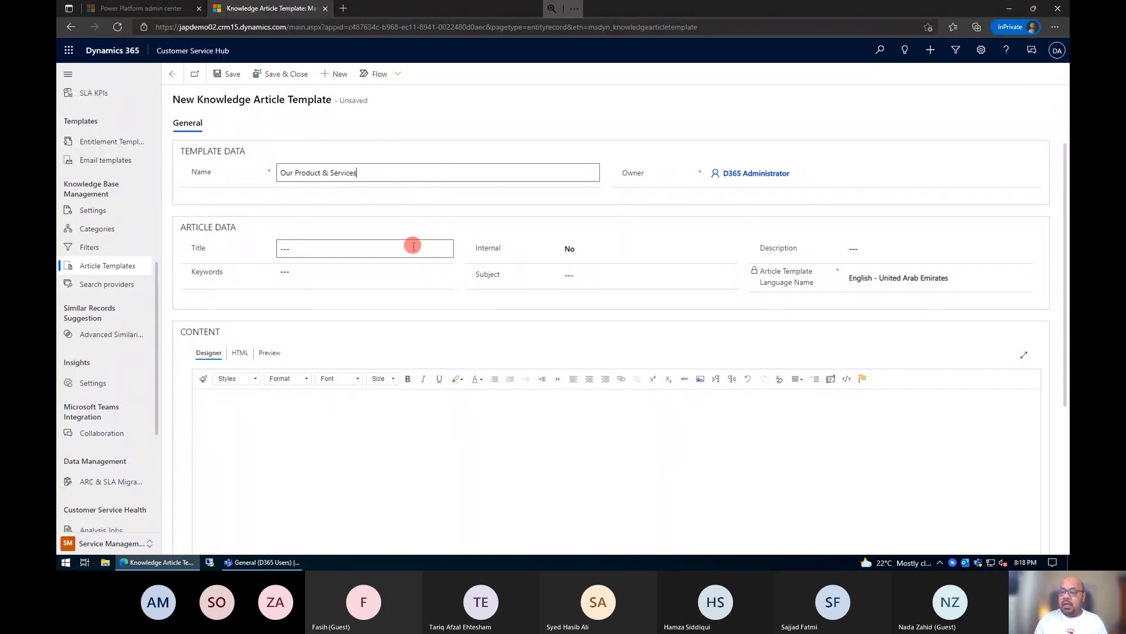
text(Products & Services Detl)
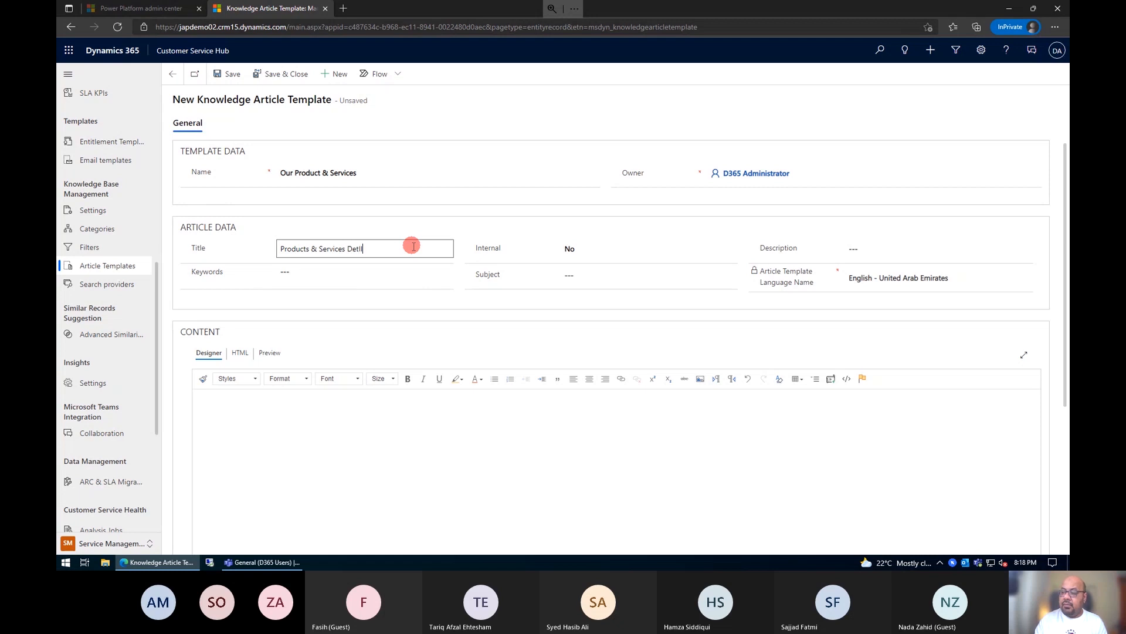
key(BackSpace)
key(BackSpace)
text(tails)
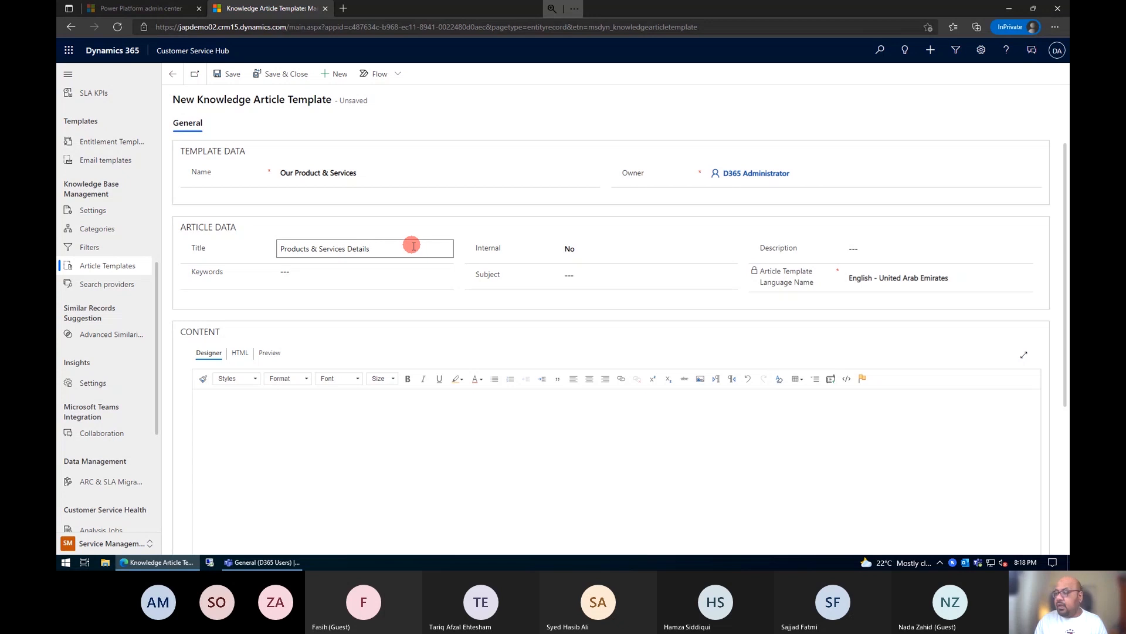
Step: Keep Internal set to No and enter "Water, Coffee, Machine" as the article keywords
click(644, 252)
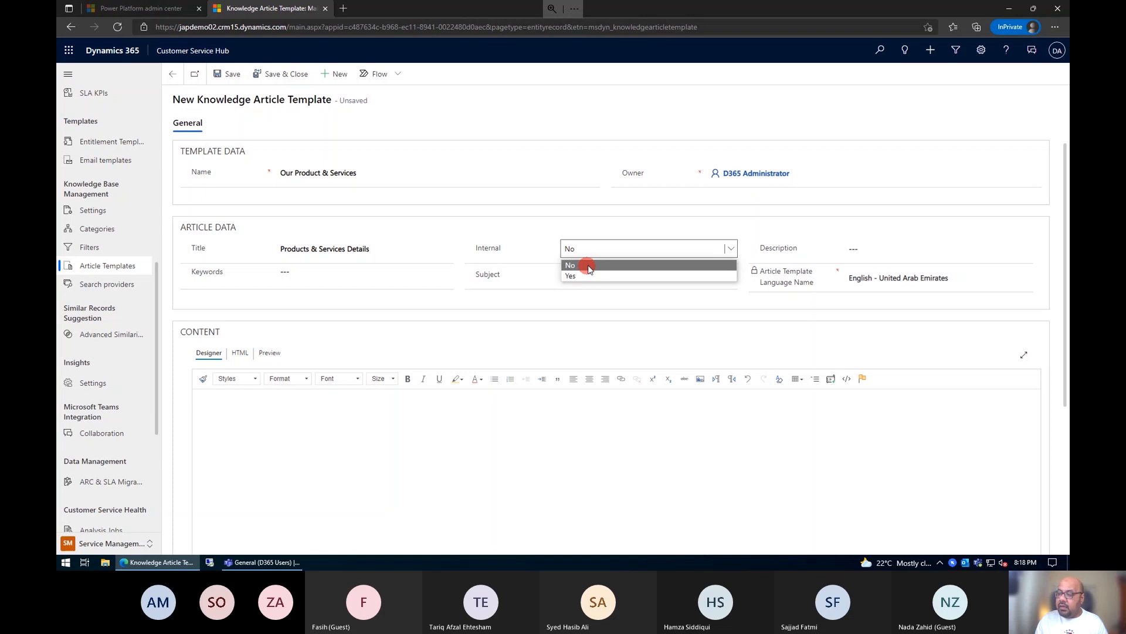
click(590, 269)
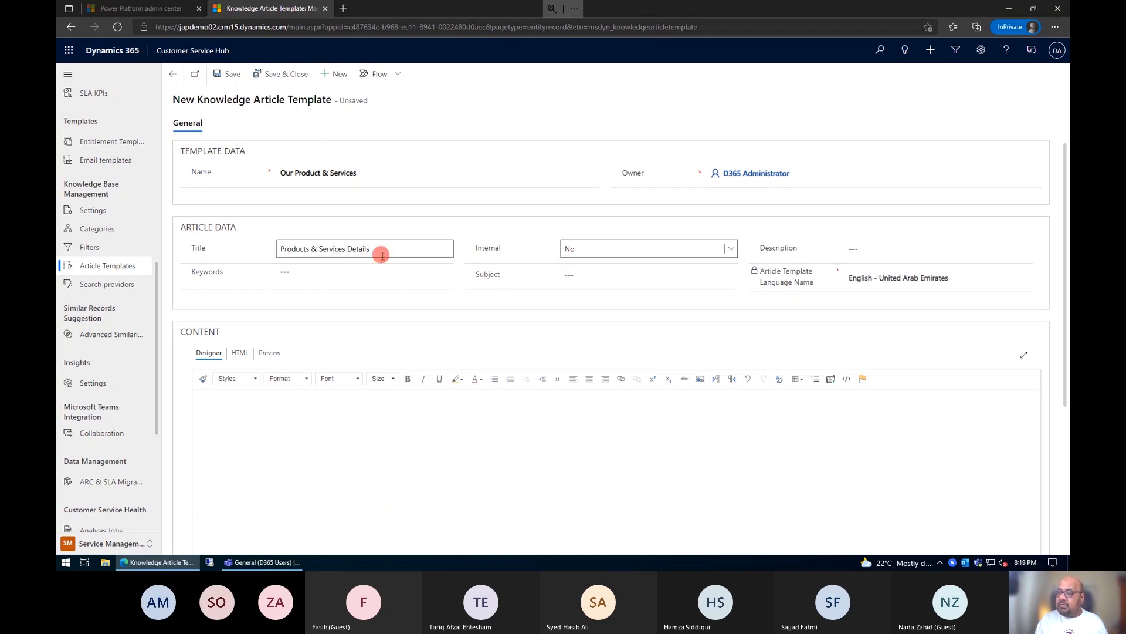
click(327, 277)
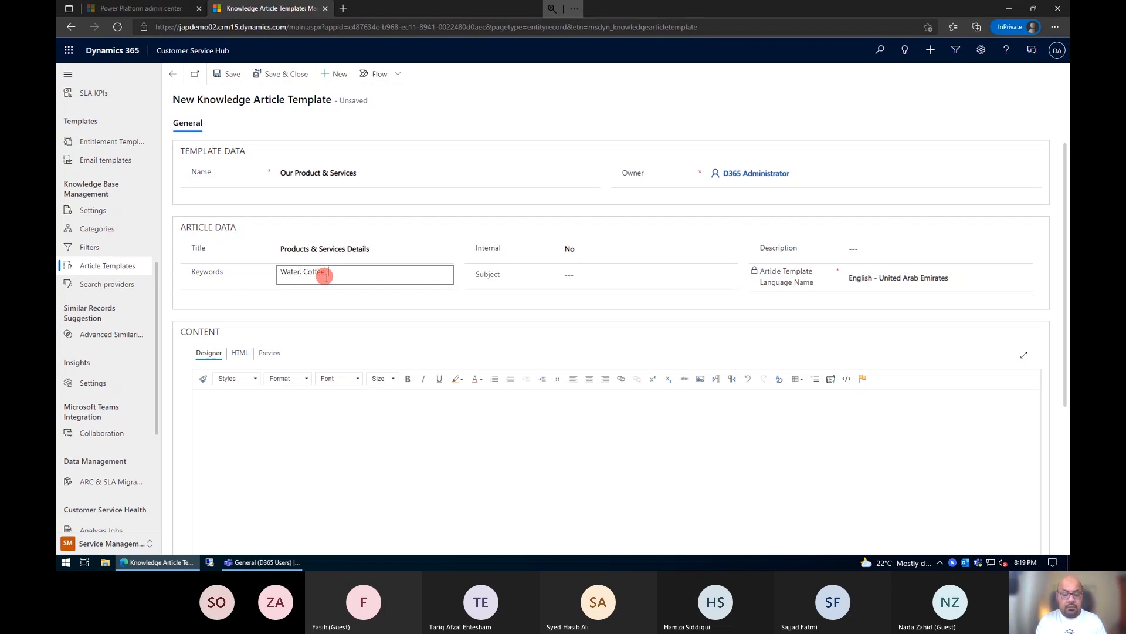
text(Machine)
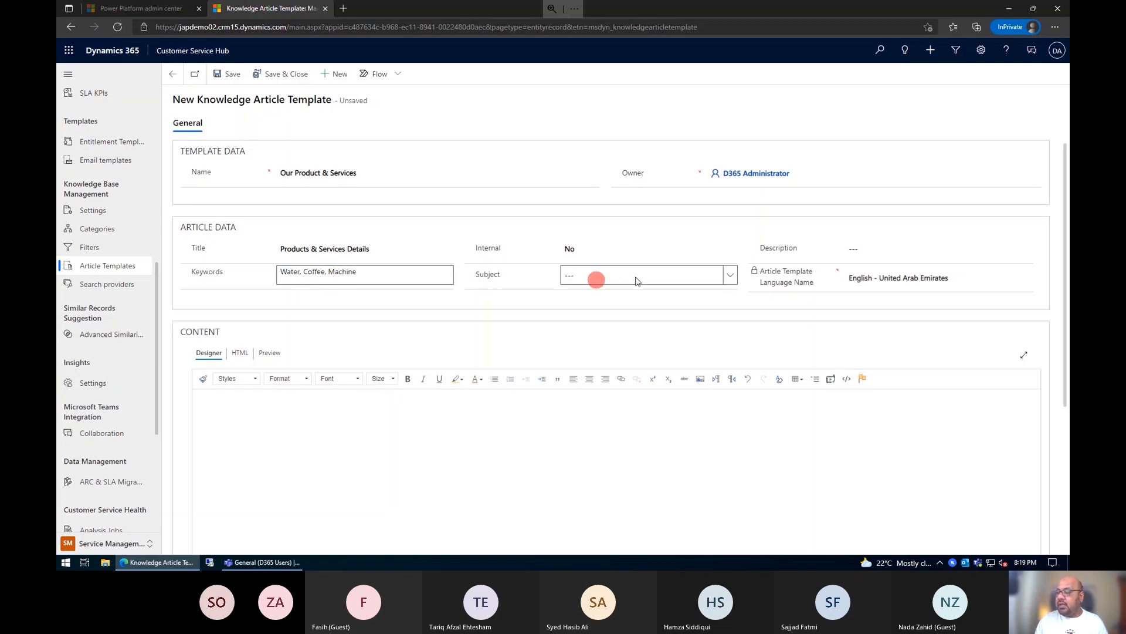
Step: Set the article's subject to Inquiry and place the cursor in the template's empty content body
click(727, 277)
click(726, 277)
click(726, 277)
click(593, 314)
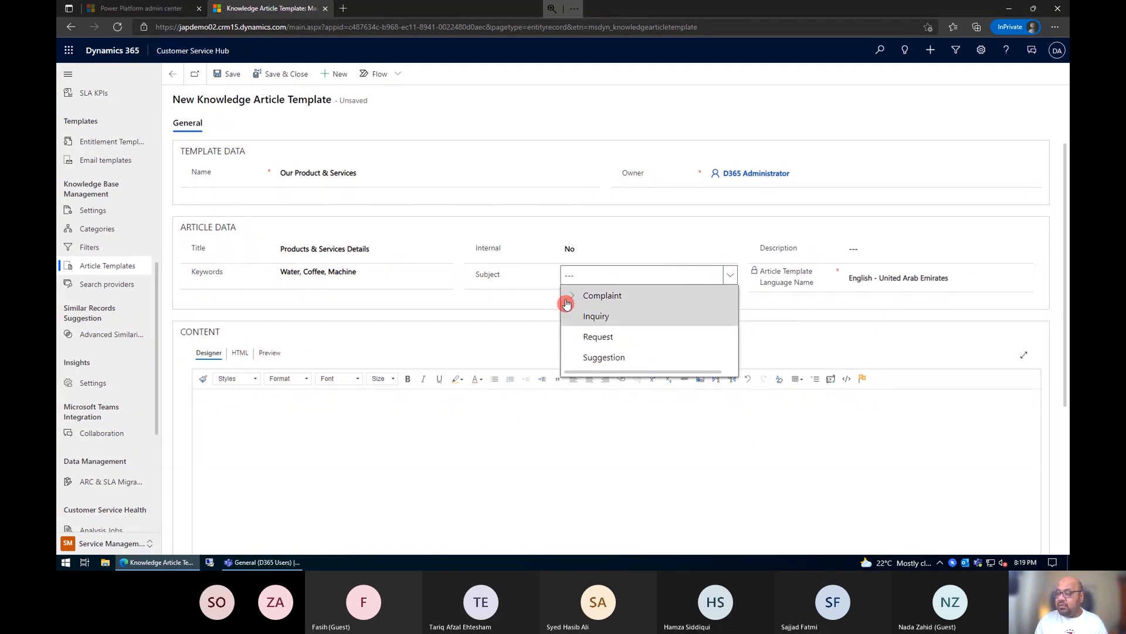
click(571, 297)
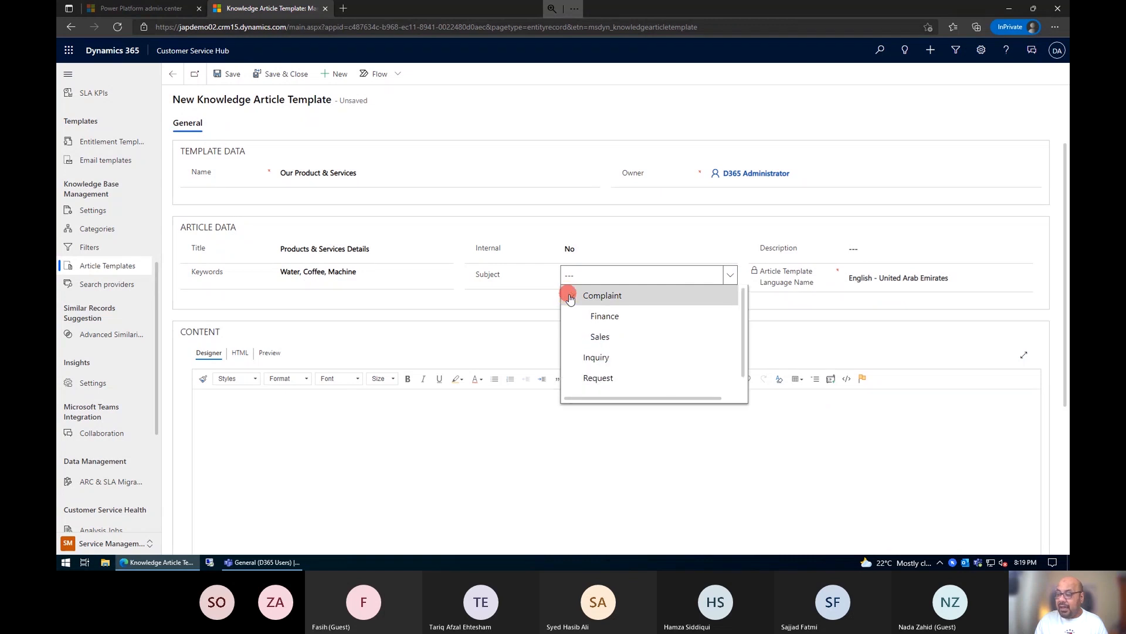
click(613, 360)
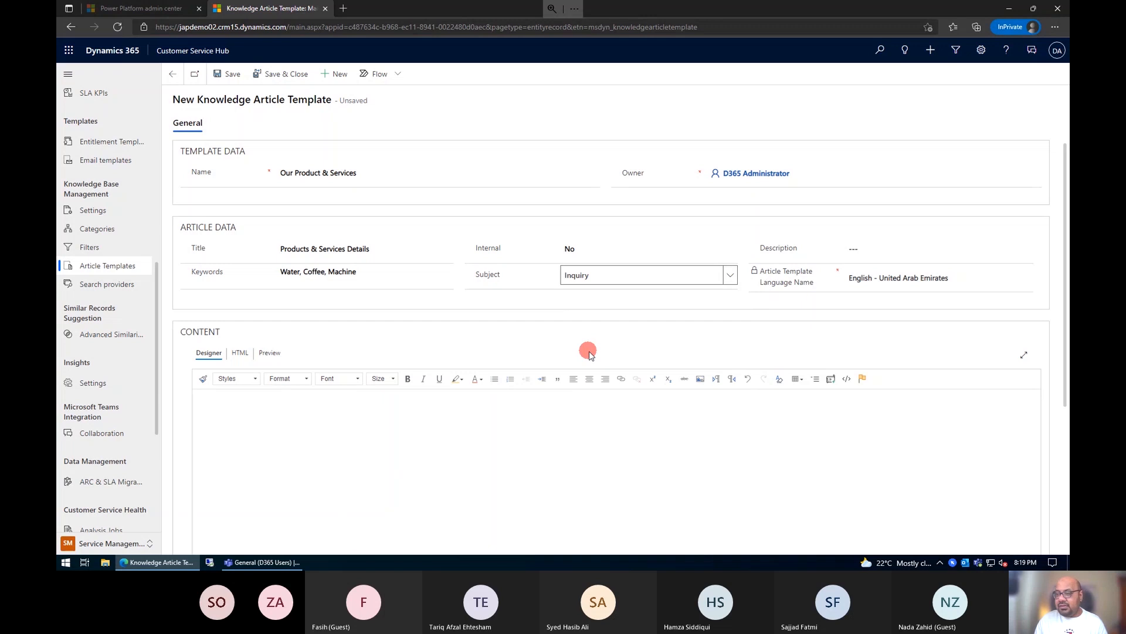
click(320, 315)
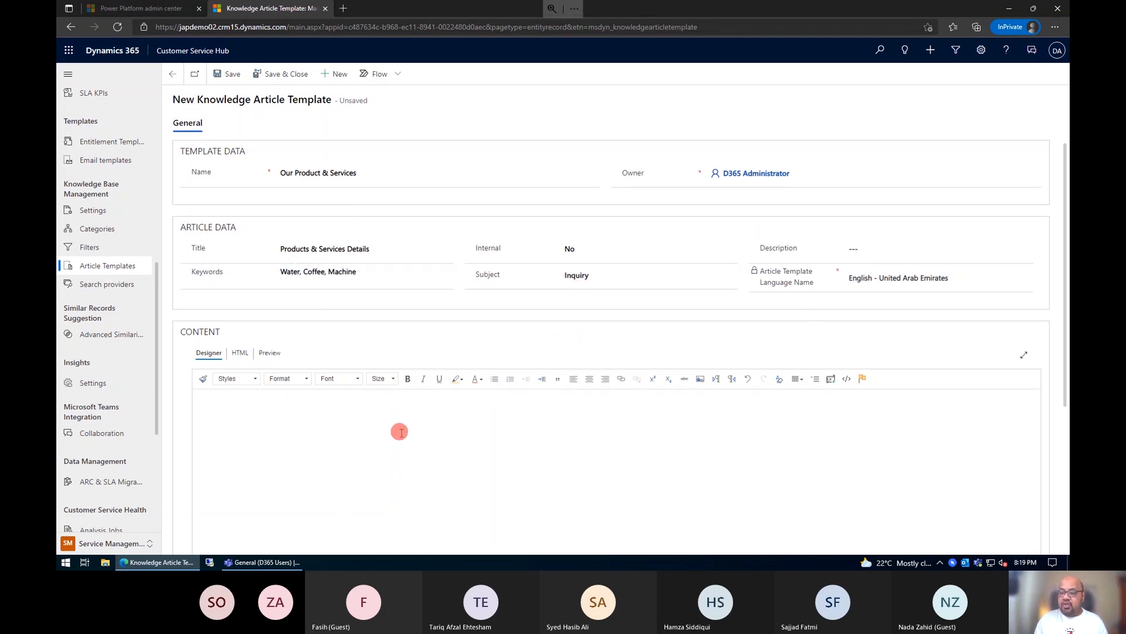
scroll(400, 433, down, 3)
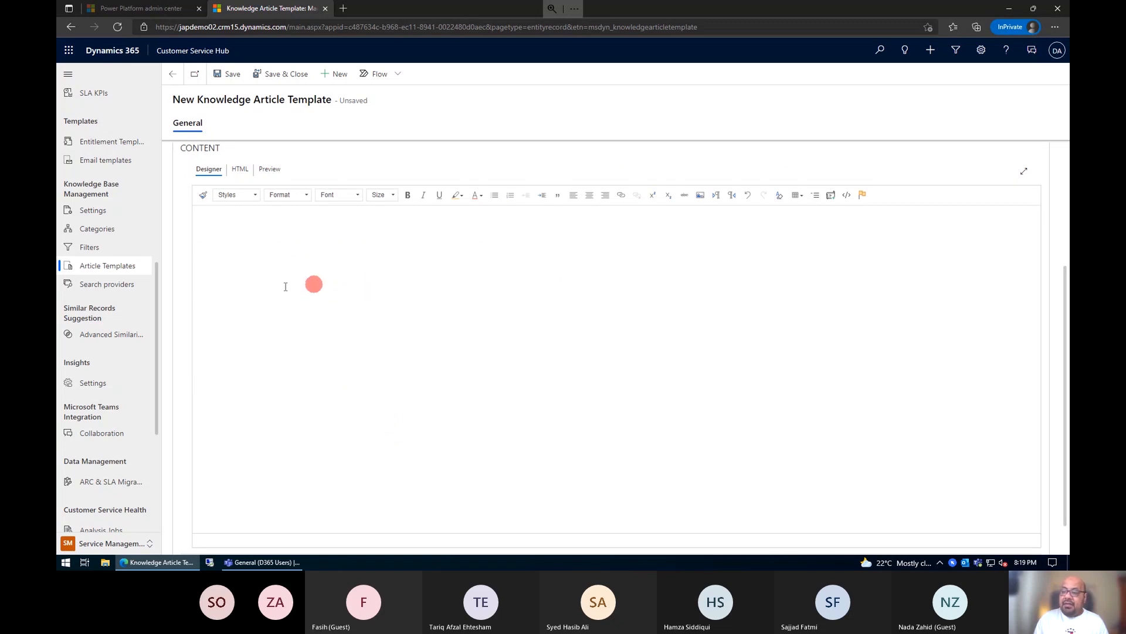
click(322, 276)
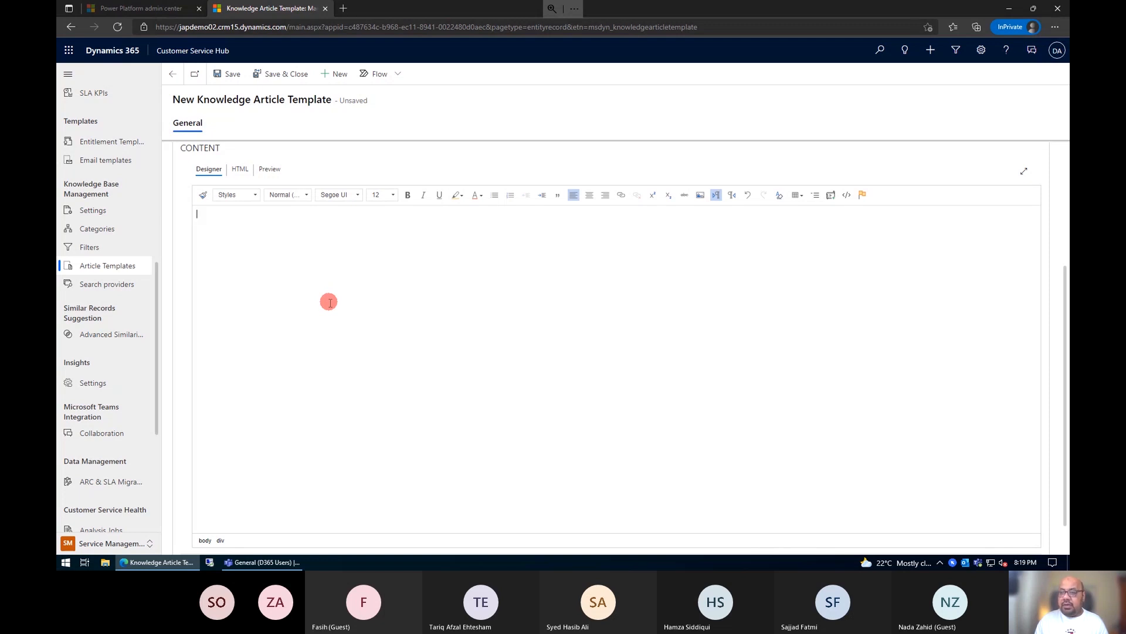
Step: Open a blank tab in its own browser window and go to the Google home page
click(345, 10)
drag(386, 10, 377, 50)
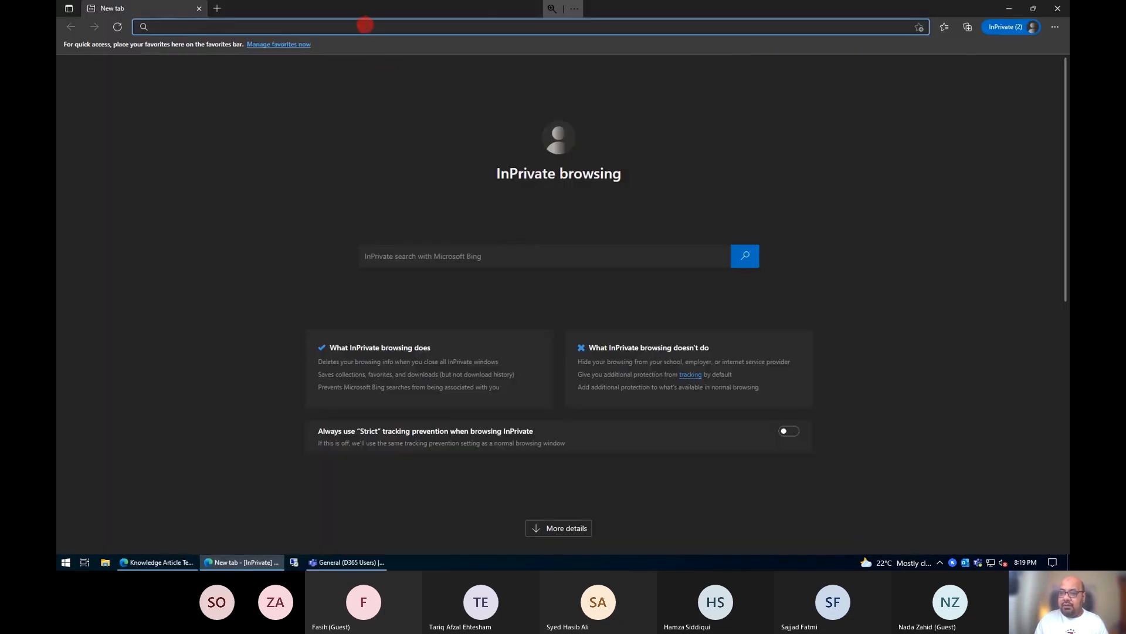
text(goo)
key(Return)
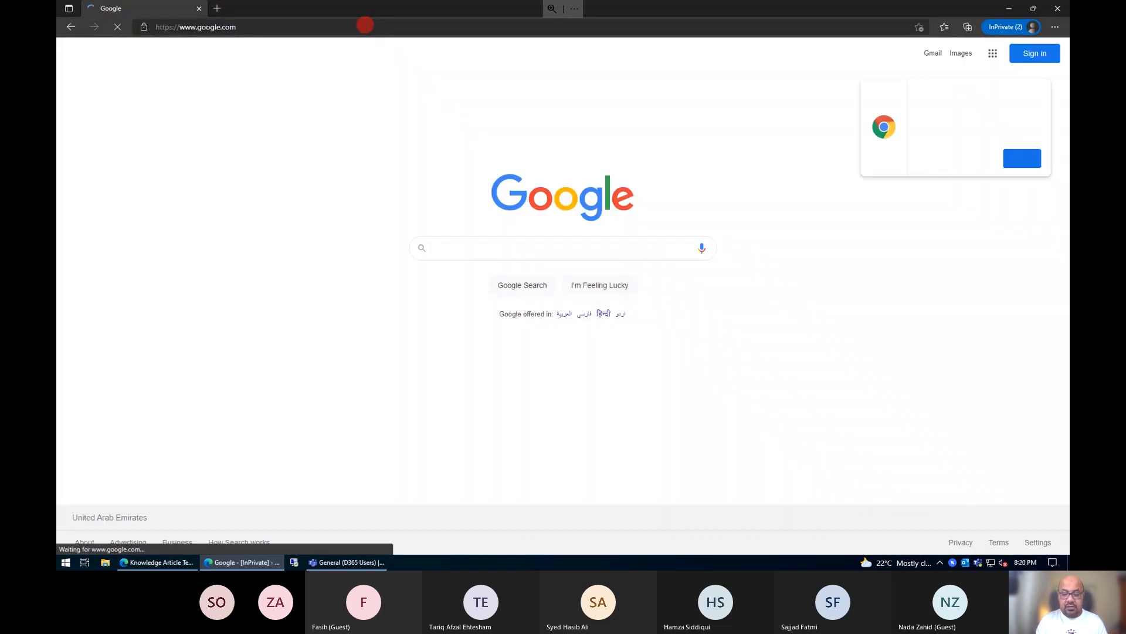
text(FAQ)
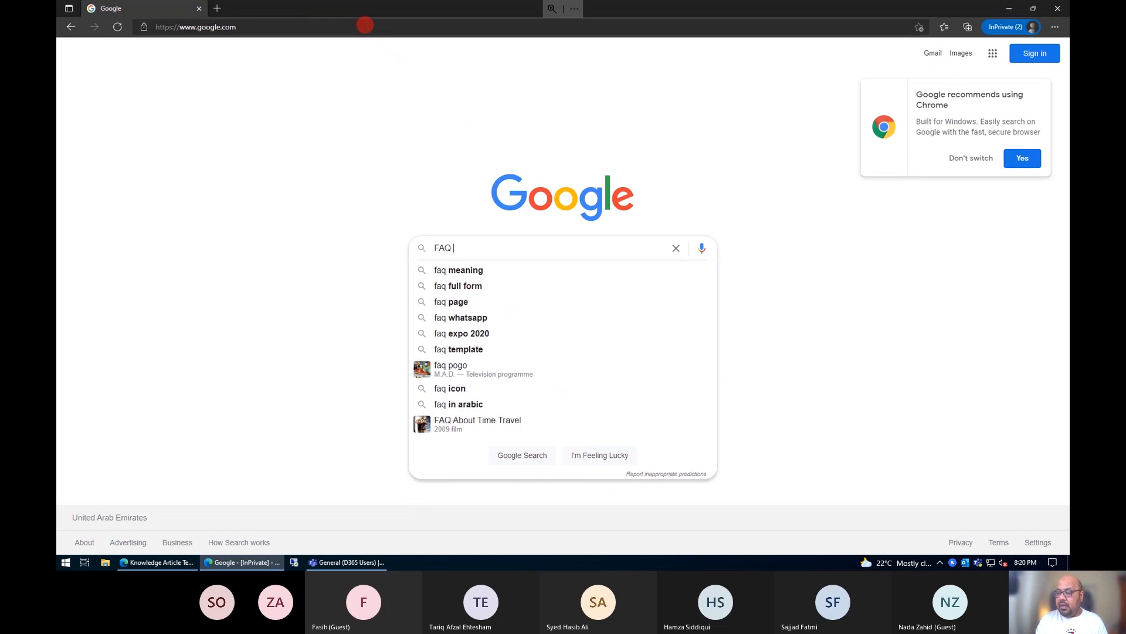
key(BackSpace)
key(BackSpace)
key(BackSpace)
key(BackSpace)
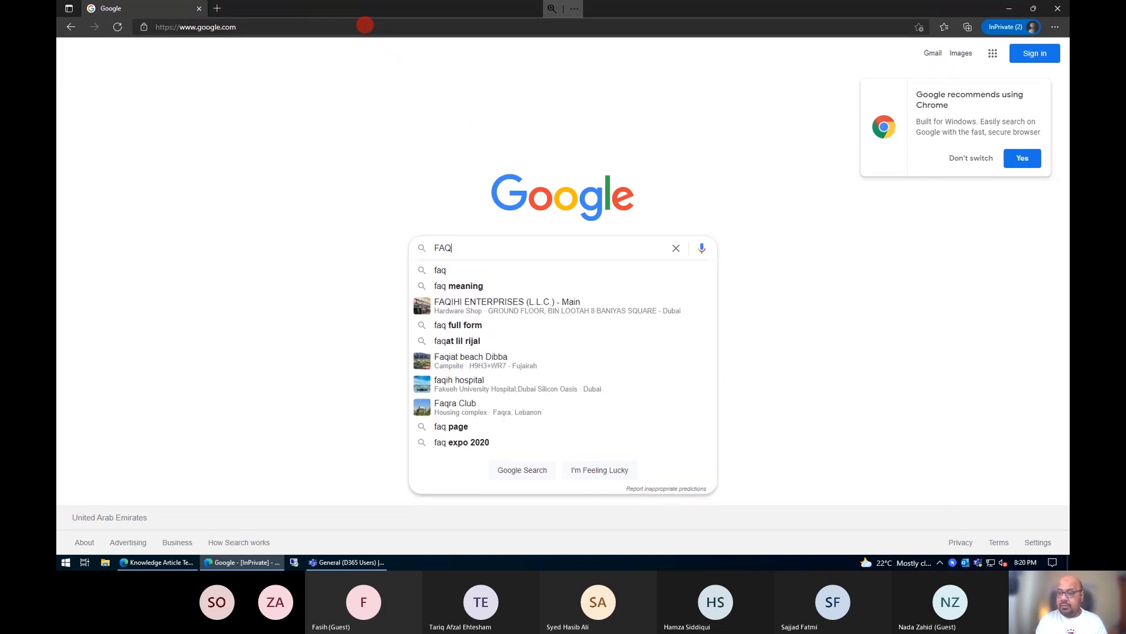
text(i)
key(BackSpace)
text(Mixroo)
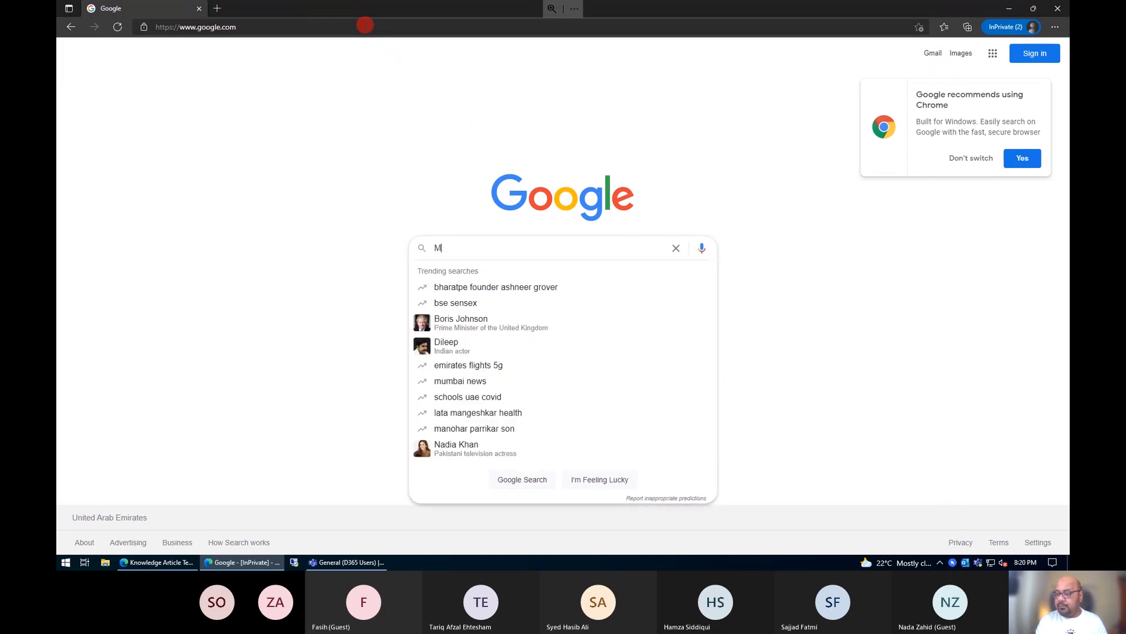
key(BackSpace)
key(BackSpace)
key(BackSpace)
key(BackSpace)
key(BackSpace)
key(BackSpace)
text(tr)
key(BackSpace)
key(BackSpace)
Step: Search Google for "starbucks faqs"
text(st)
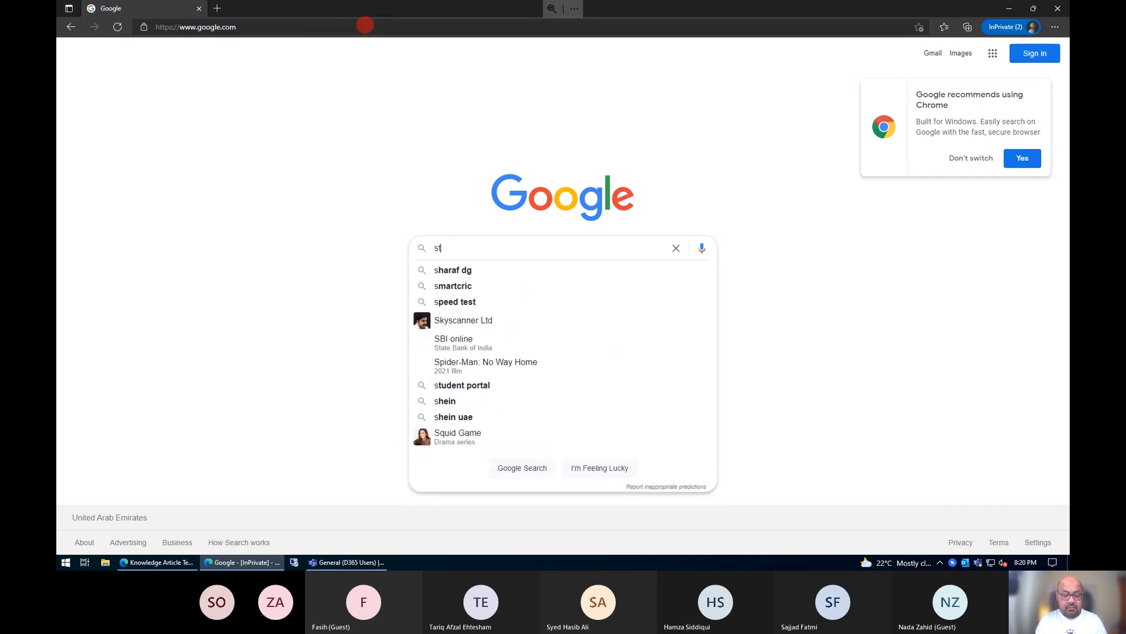
text(arbucks faqs)
key(Return)
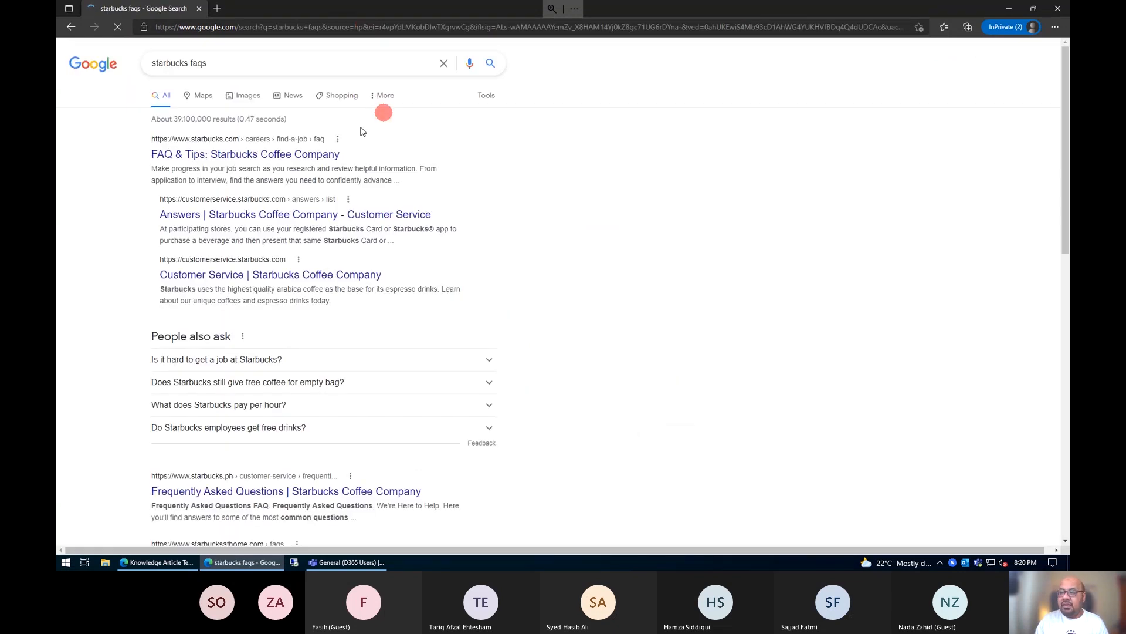
Step: Open the "FAQ & Tips: Starbucks Coffee Company" search result and go to its list of application questions
click(305, 155)
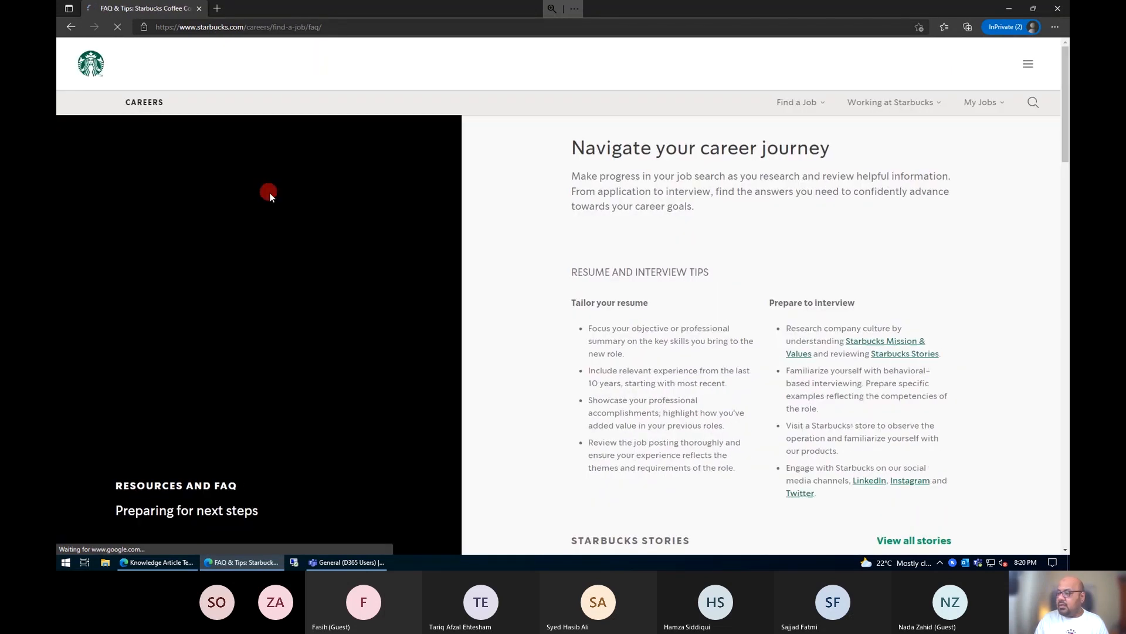
scroll(589, 299, down, 3)
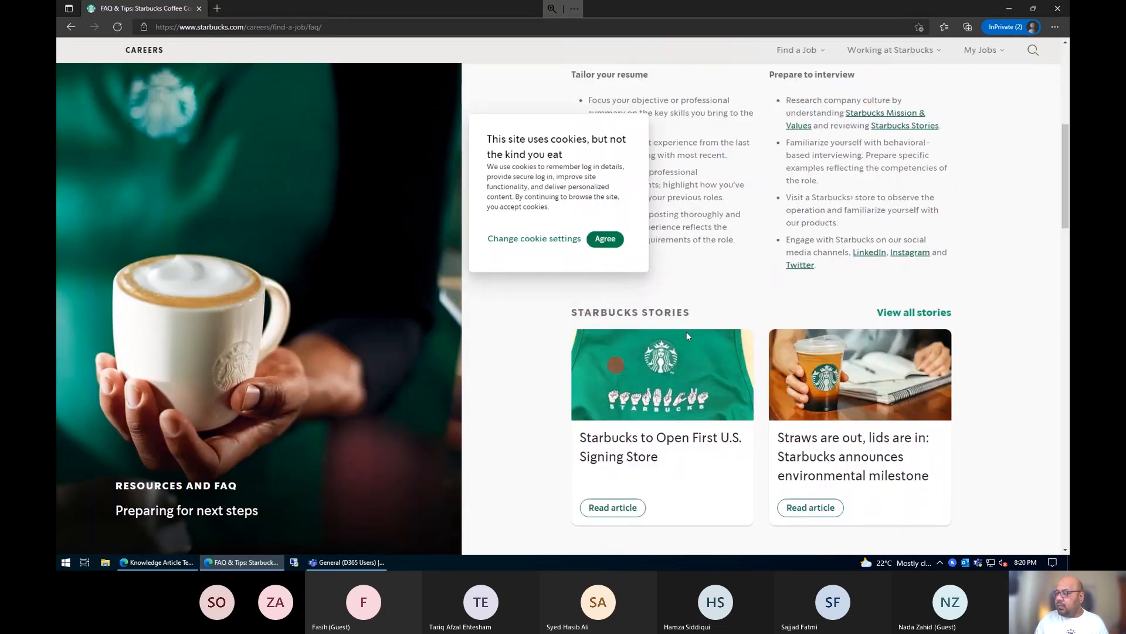
scroll(727, 217, down, 10)
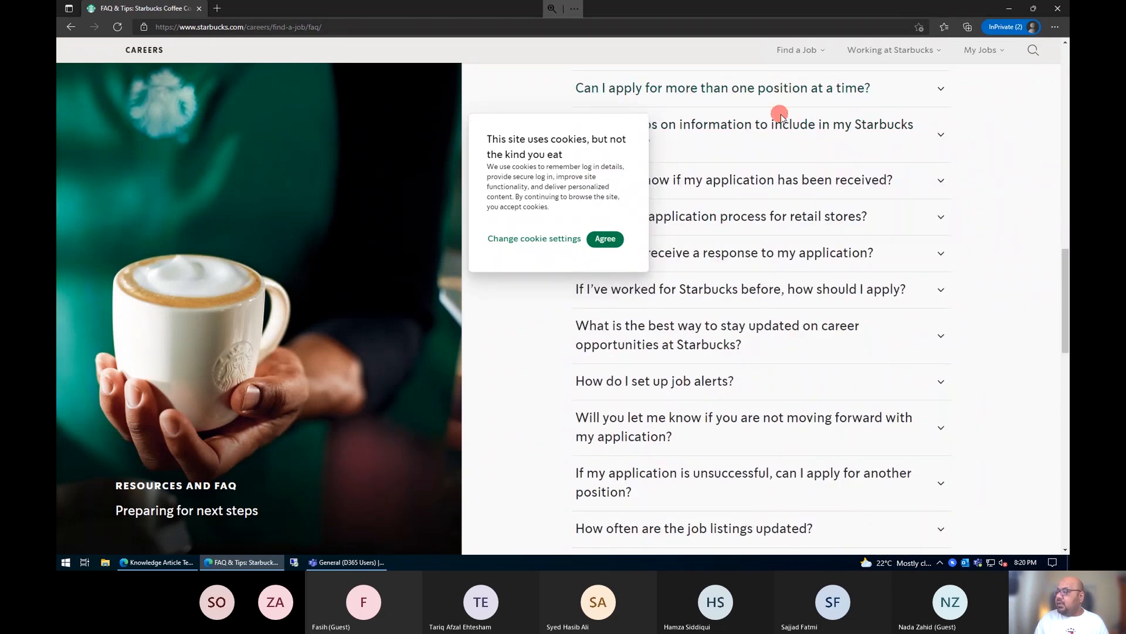
Step: Expand "Are there tips on information to include in my Starbucks application?" and copy the question with its answer into the template's content body
click(753, 137)
drag(573, 125, 711, 197)
key(ctrl+c)
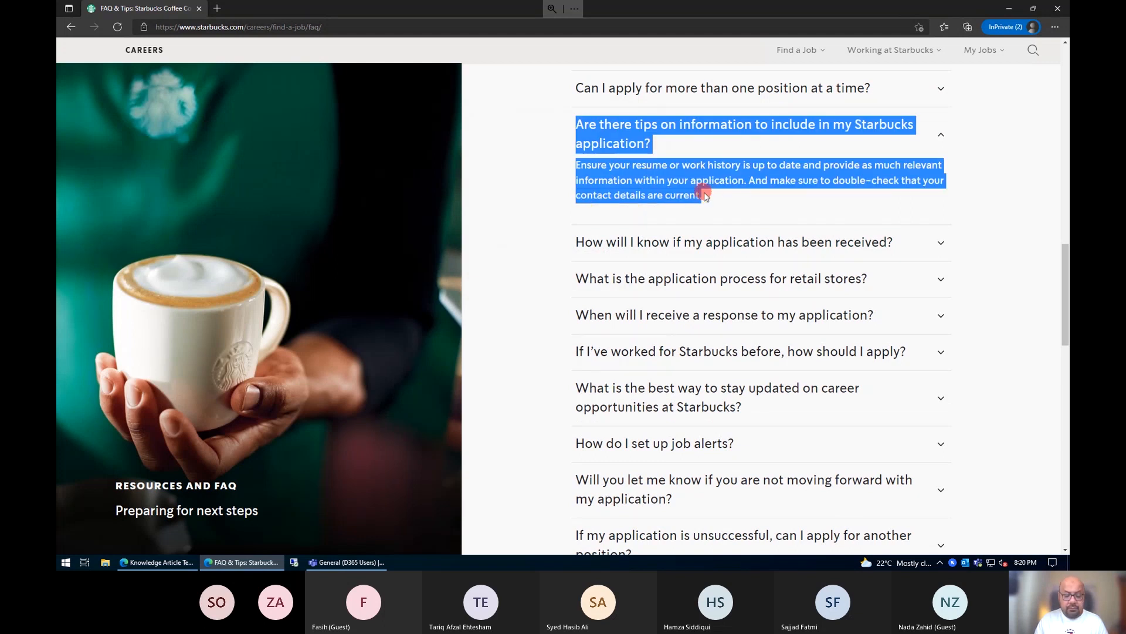
key(alt+Tab)
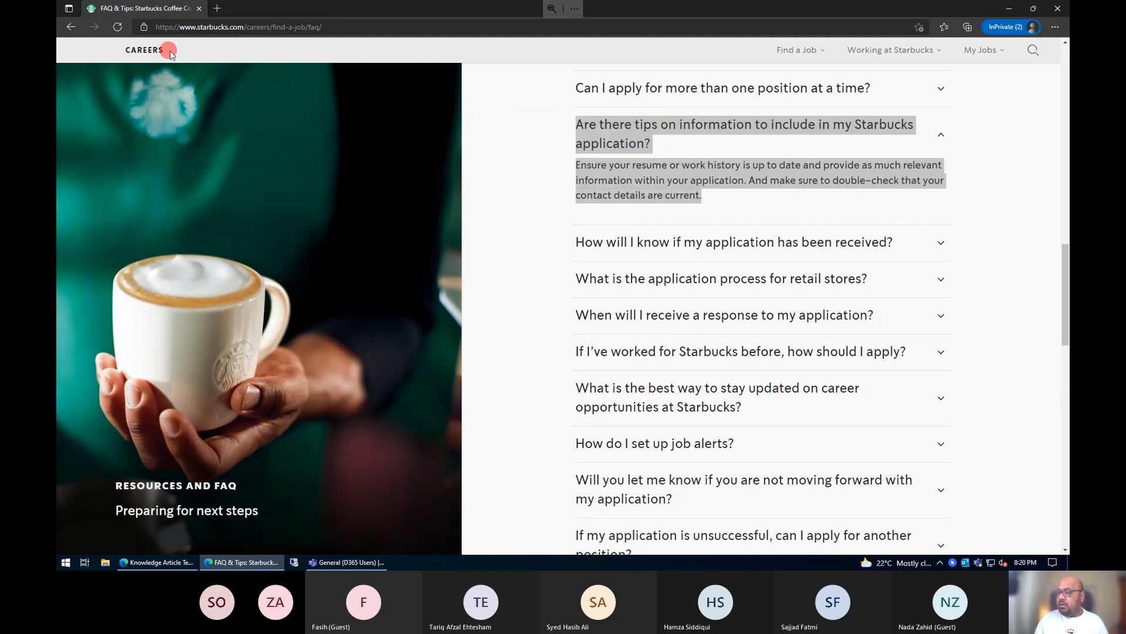
key(ctrl+v)
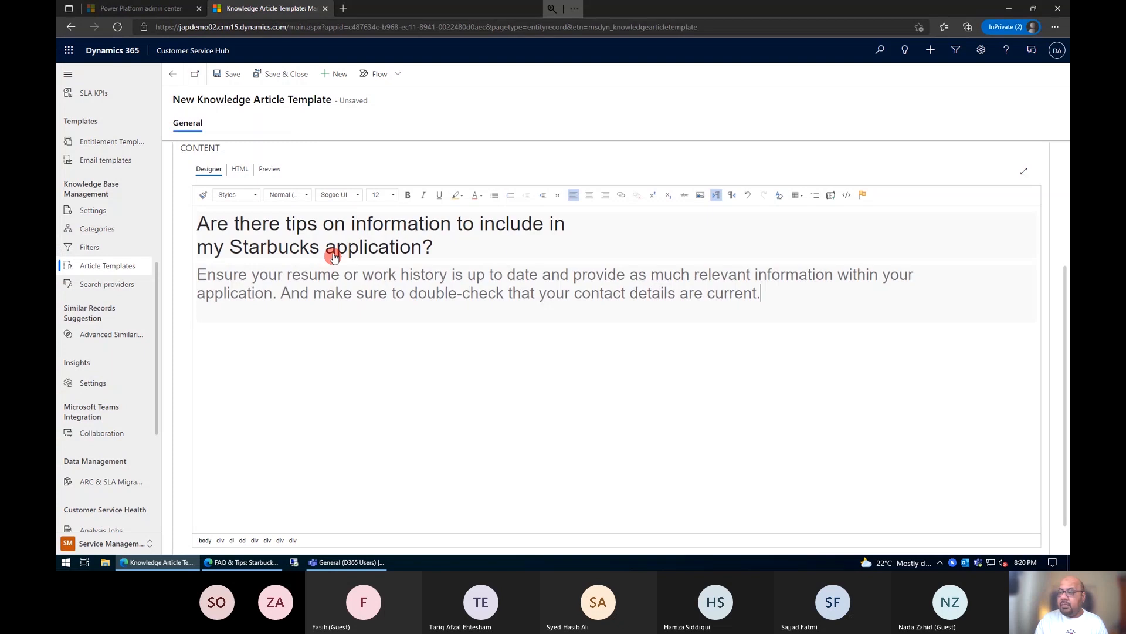
Step: Select the pasted question and answer in the content body and set their font to Arial
drag(762, 293, 198, 223)
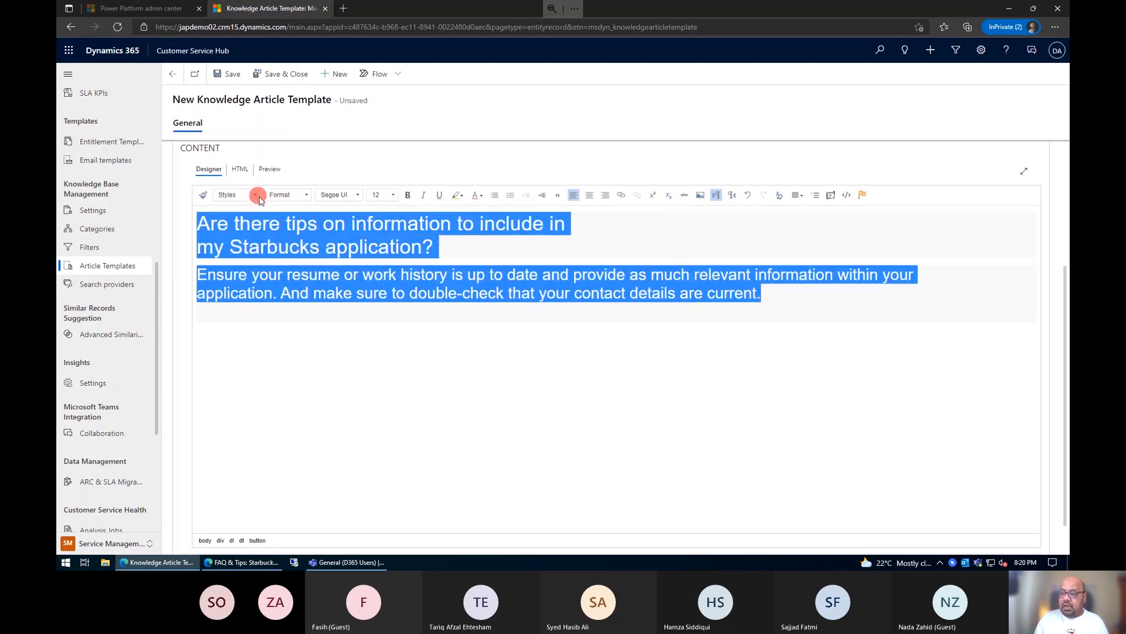
click(356, 196)
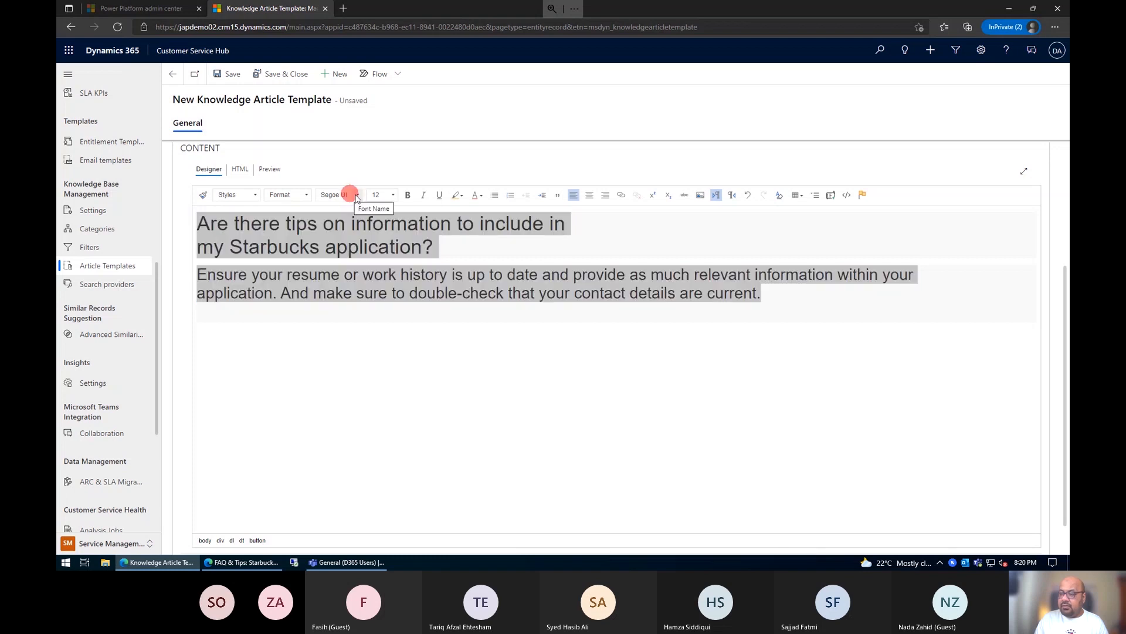
click(355, 195)
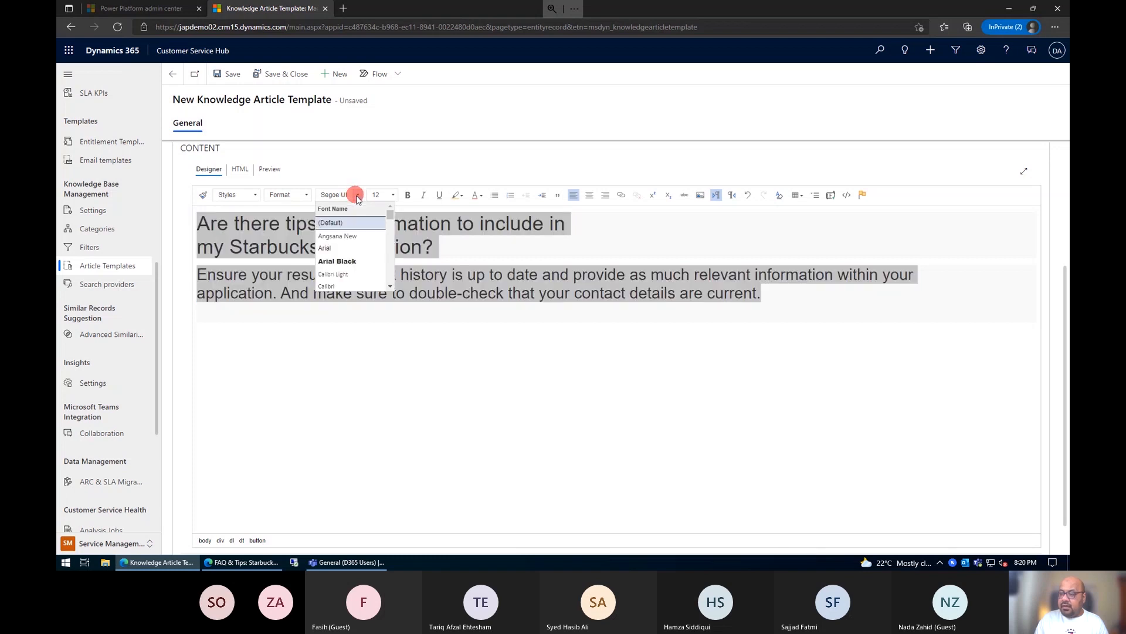
click(356, 249)
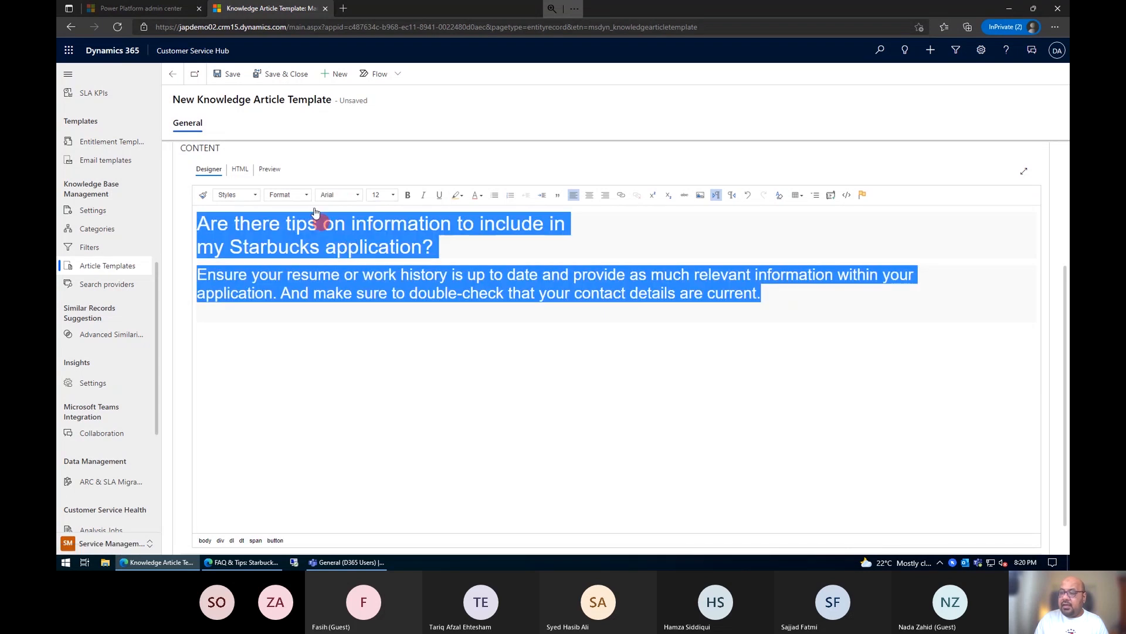
Step: Try font sizes 10 and 12 on the selected question and answer
click(394, 197)
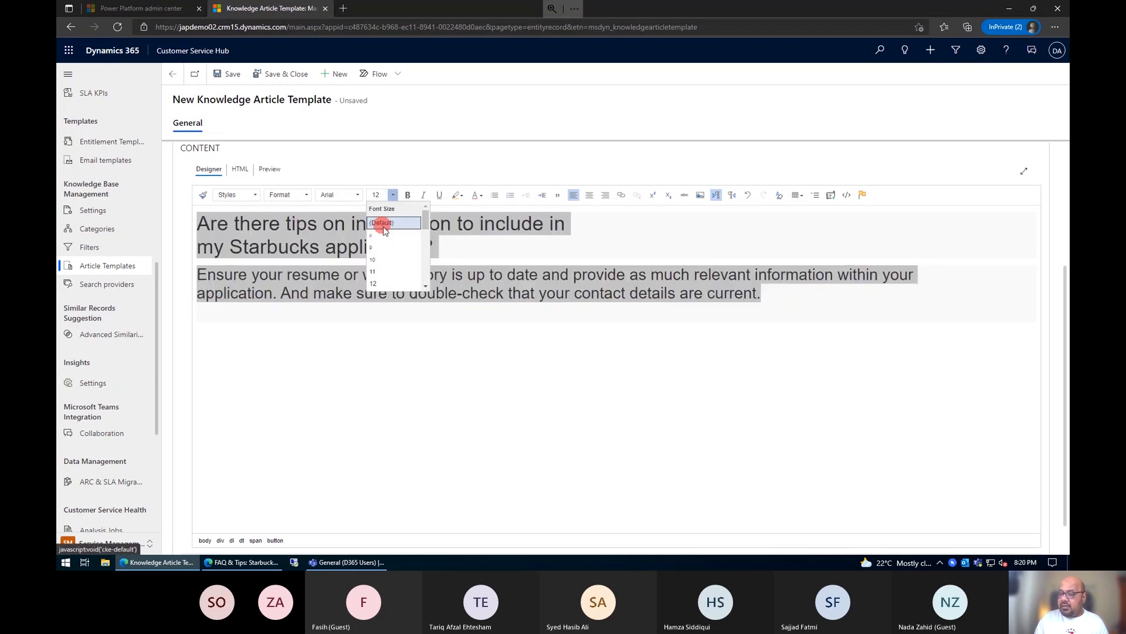
click(384, 262)
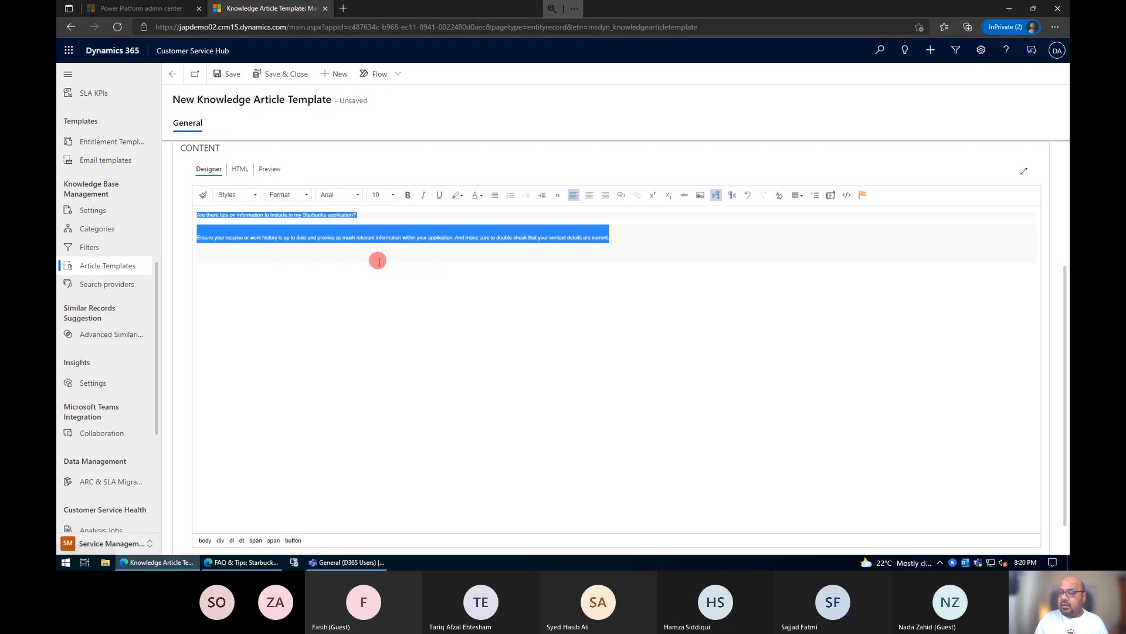
click(395, 197)
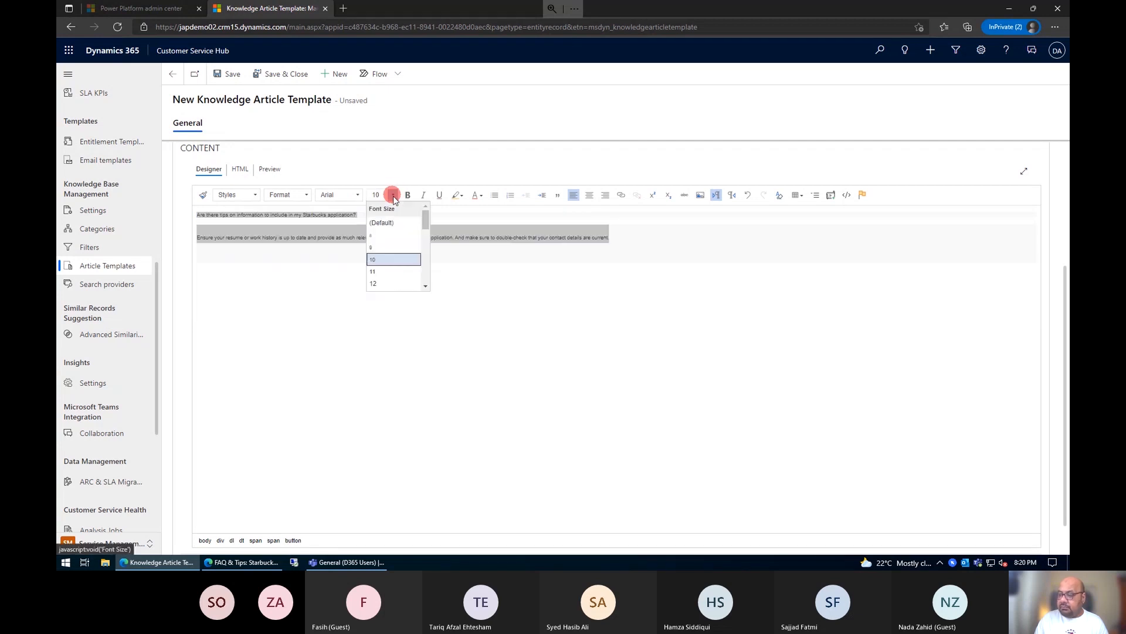
click(394, 283)
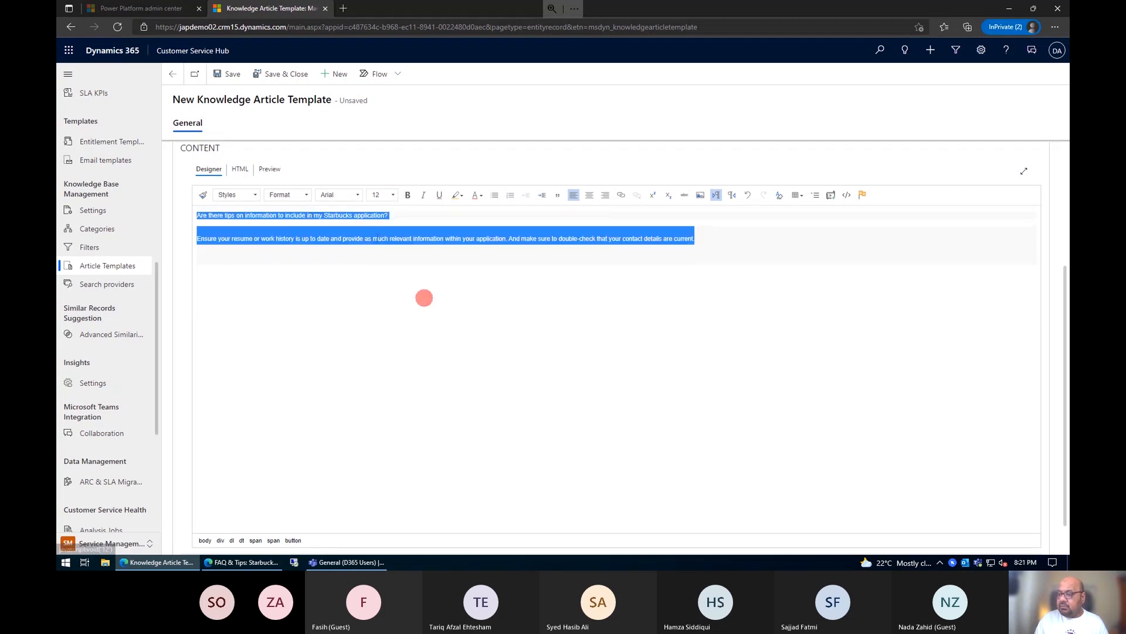
Step: Set the font size of the question and answer to 14 and deselect the text
click(392, 194)
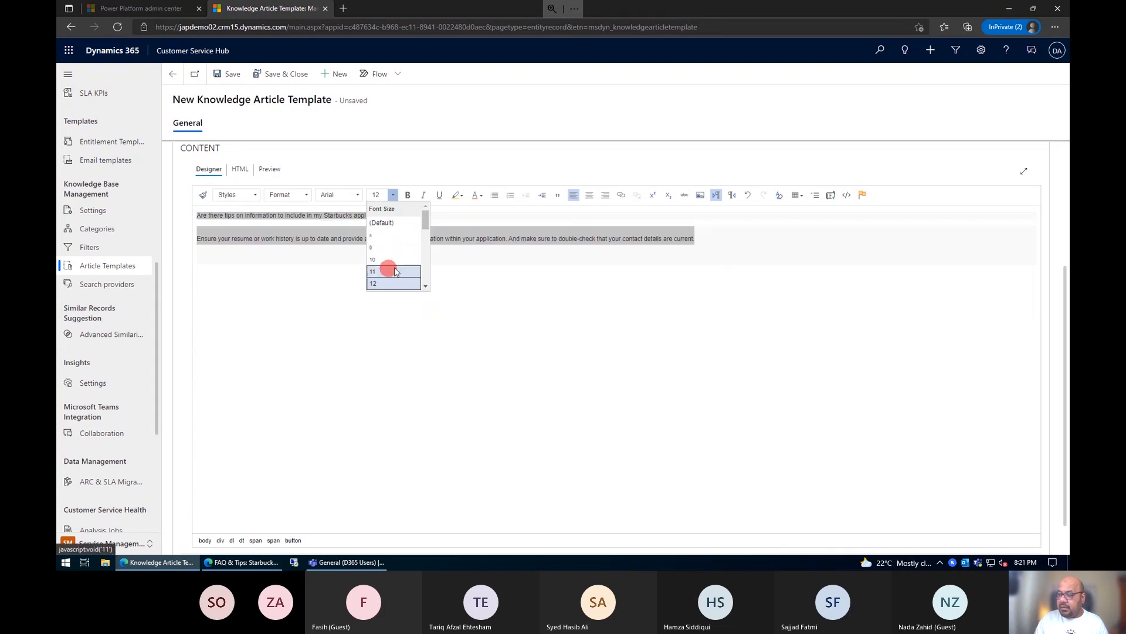
click(387, 268)
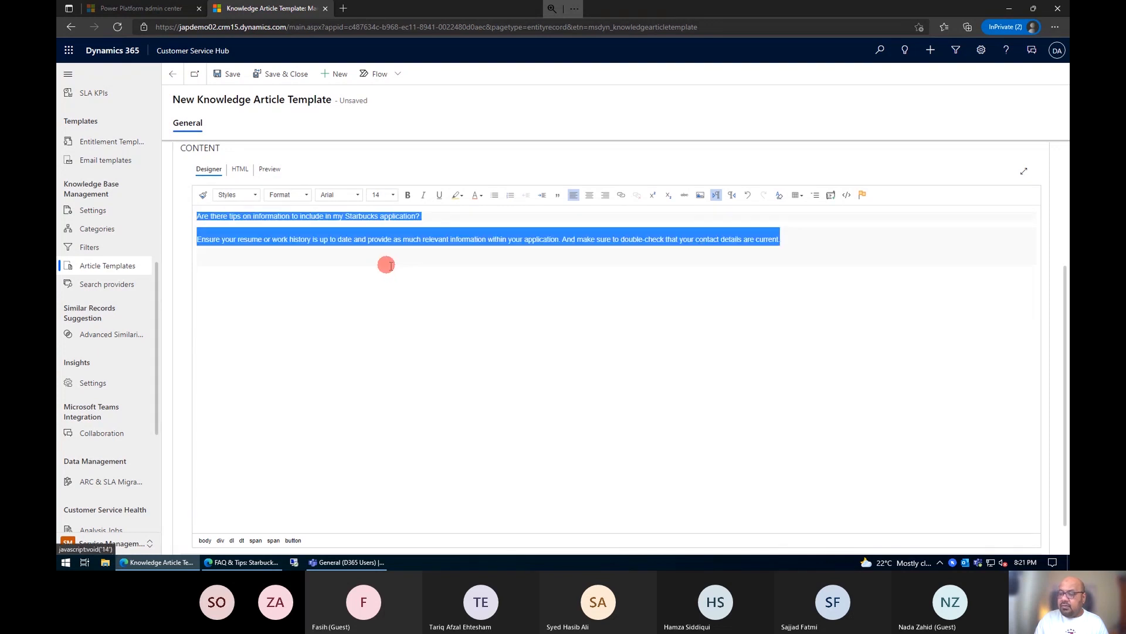
click(452, 240)
click(420, 217)
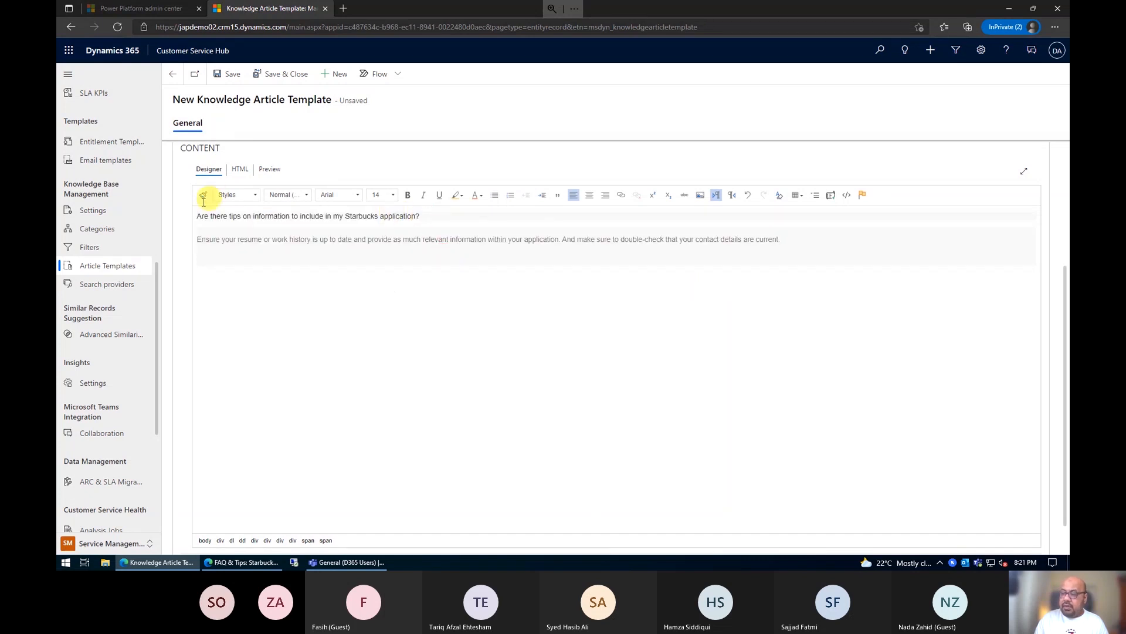
Step: Make the question line "Are there tips on information to include in my Starbucks application?" bold
click(229, 217)
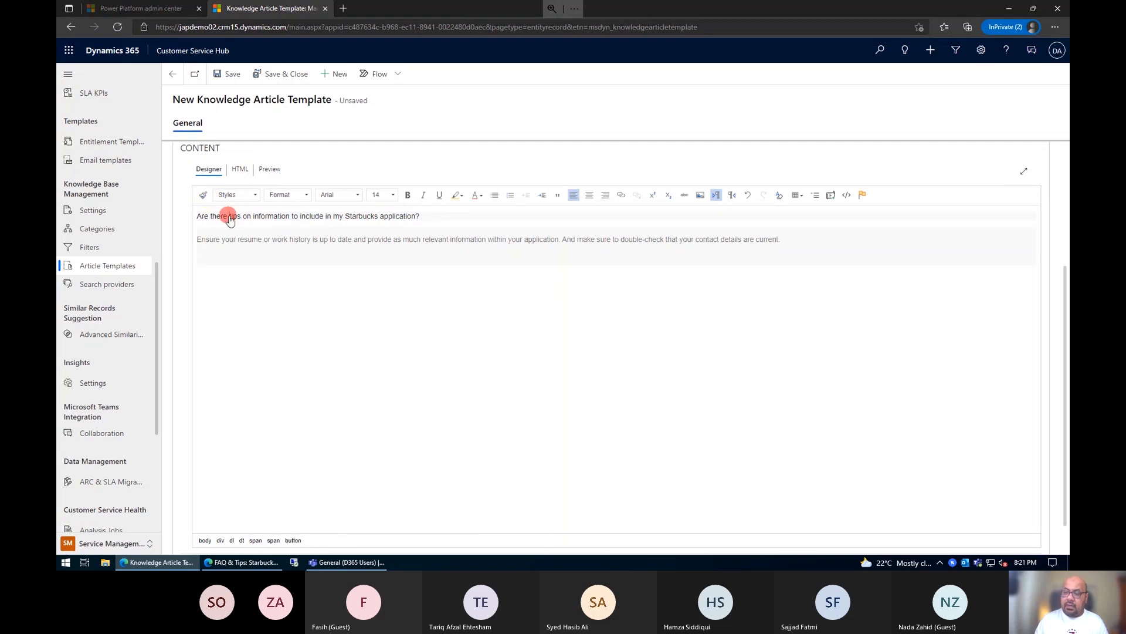
key(ctrl+shift+Right)
key(ctrl+shift+Right)
key(ctrl+shift+Right)
key(ctrl+shift+Right)
key(ctrl+shift+Right)
key(ctrl+shift+Right)
key(ctrl+shift+Right)
key(ctrl+shift+Right)
key(ctrl+shift+Right)
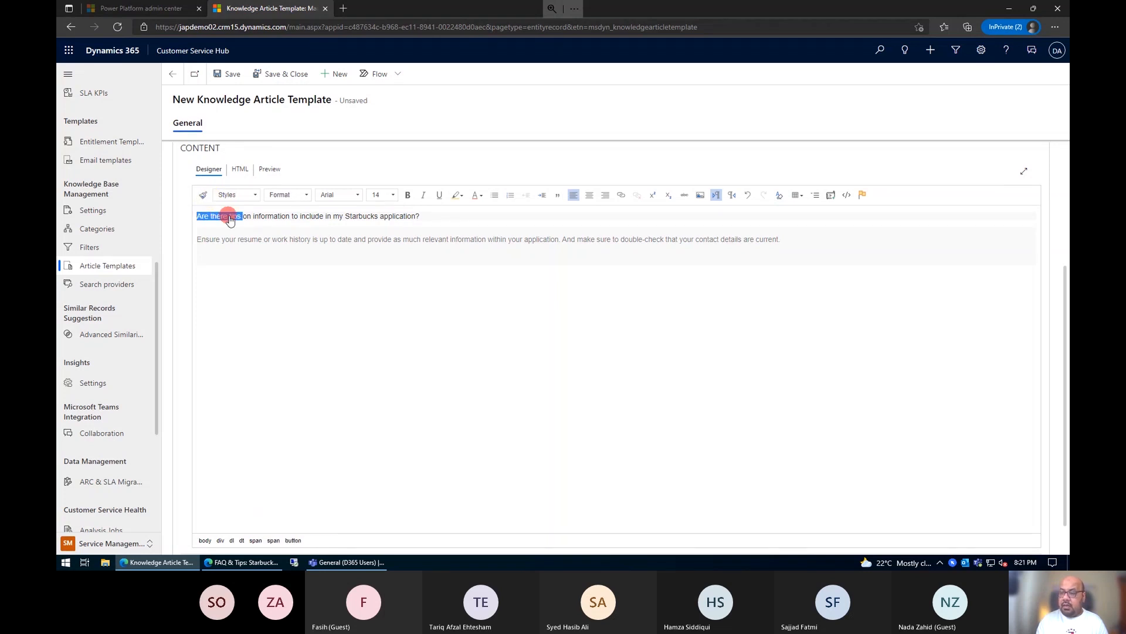
key(ctrl+shift+Right)
key(ctrl+shift+Right)
key(ctrl+b)
click(720, 252)
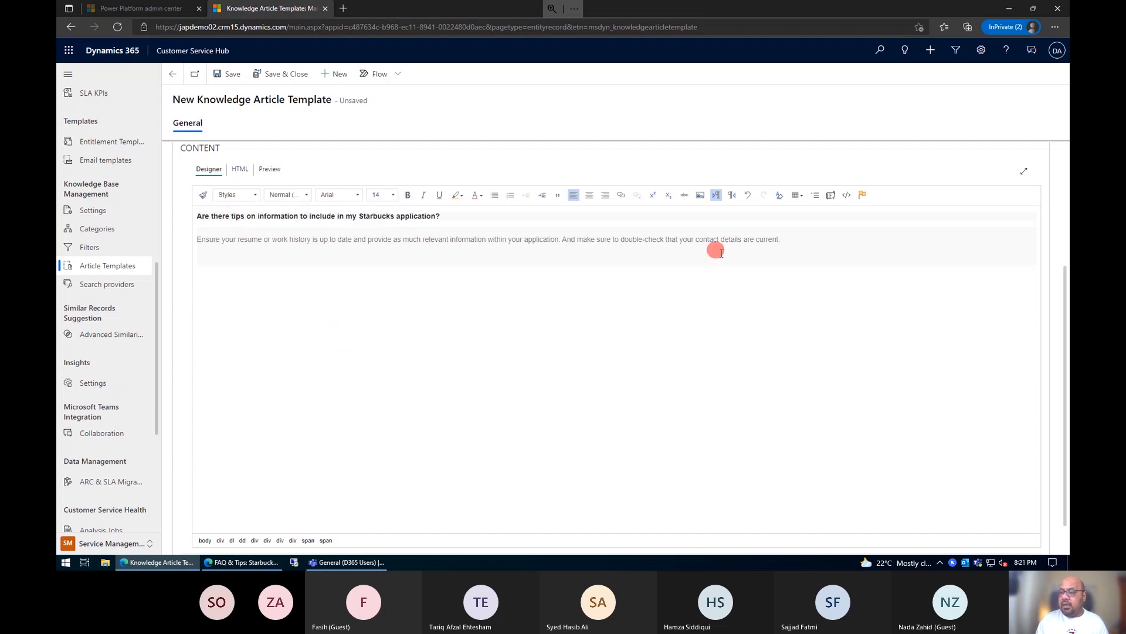
Step: Copy the whole formatted question and answer and paste several repeats of it below the original in the content body
drag(814, 251, 159, 228)
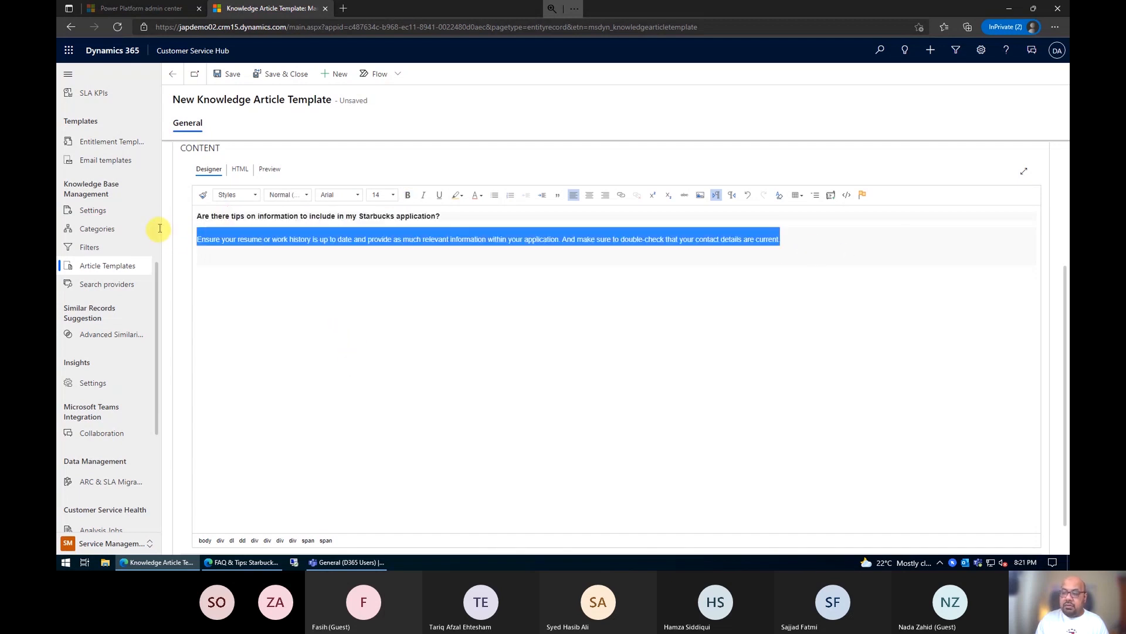
click(286, 288)
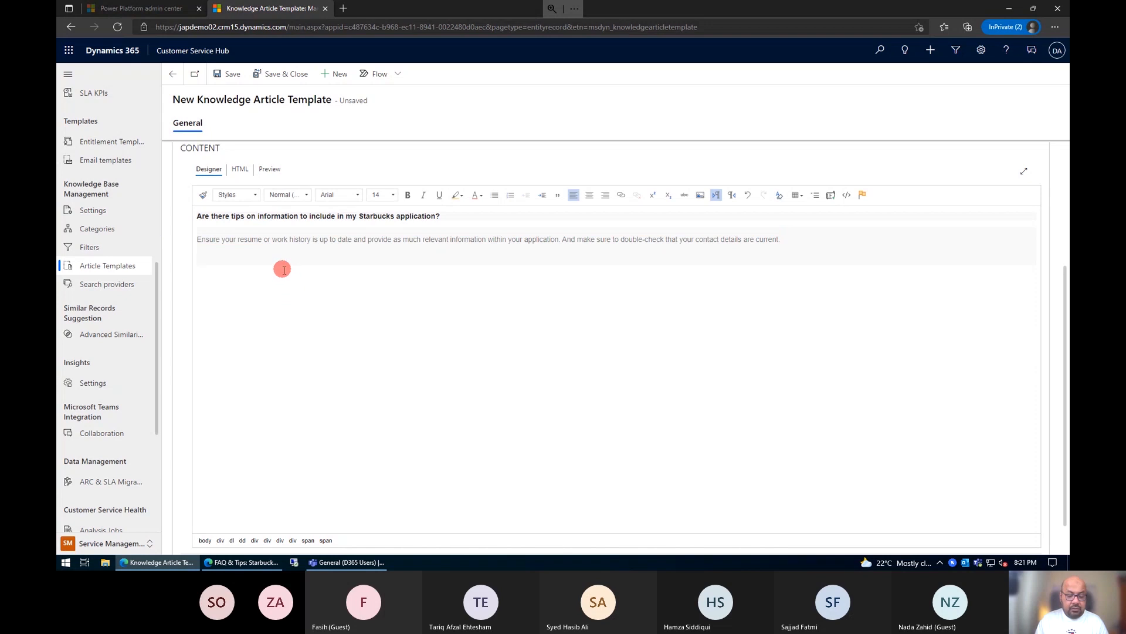
key(ctrl+a)
key(ctrl+c)
click(284, 270)
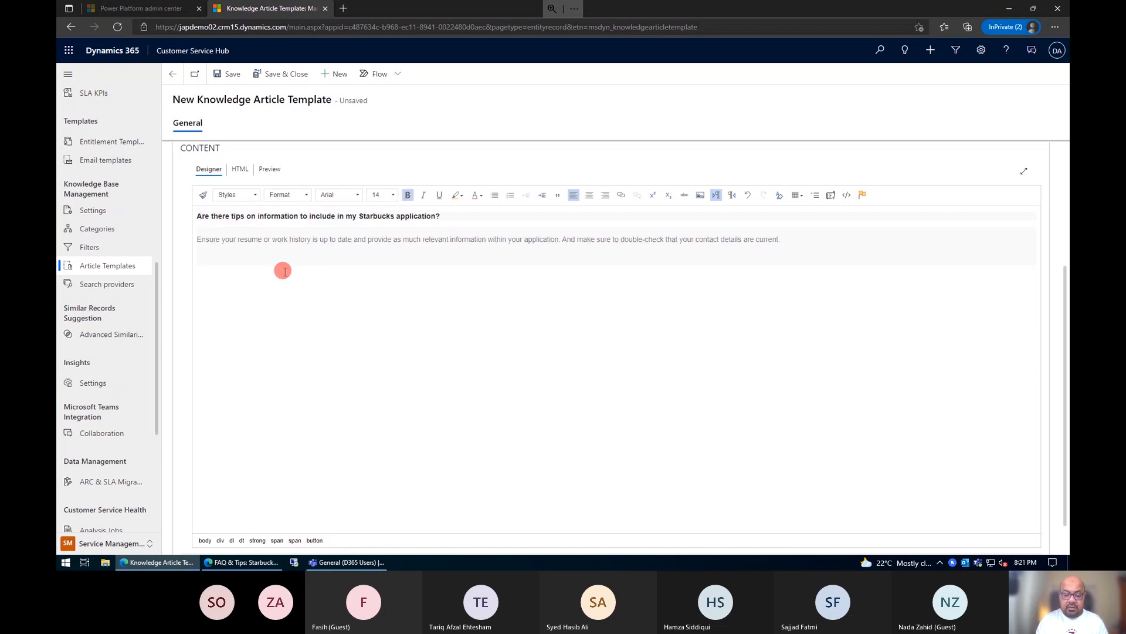
click(256, 304)
click(878, 250)
key(Return)
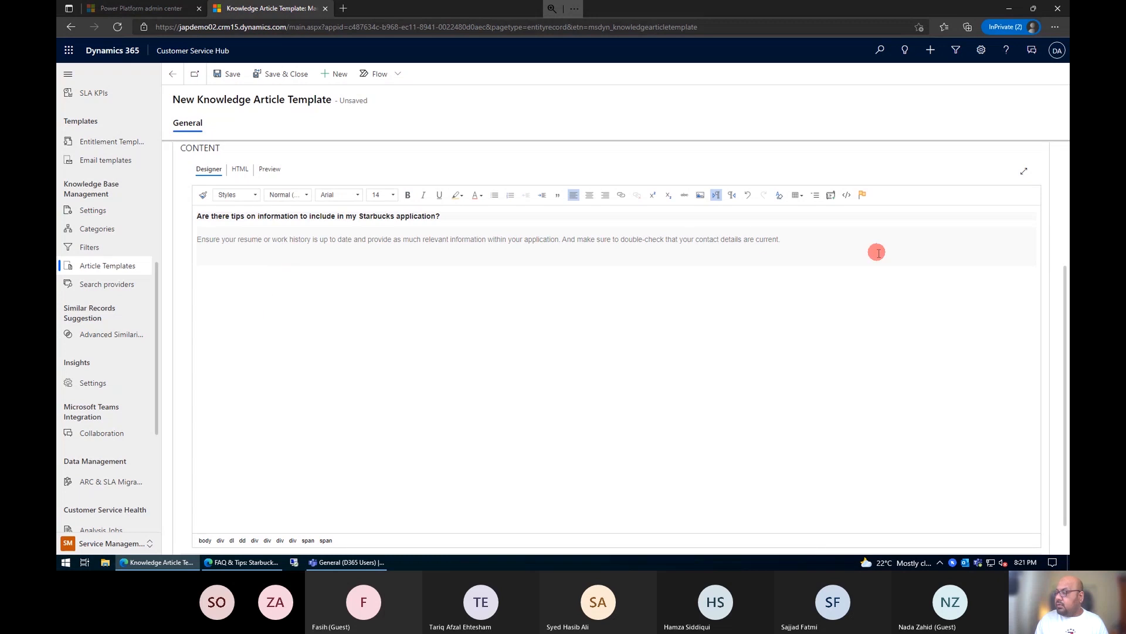
key(ctrl+v)
key(ctrl+v)
key(ctrl+v)
key(ctrl+v)
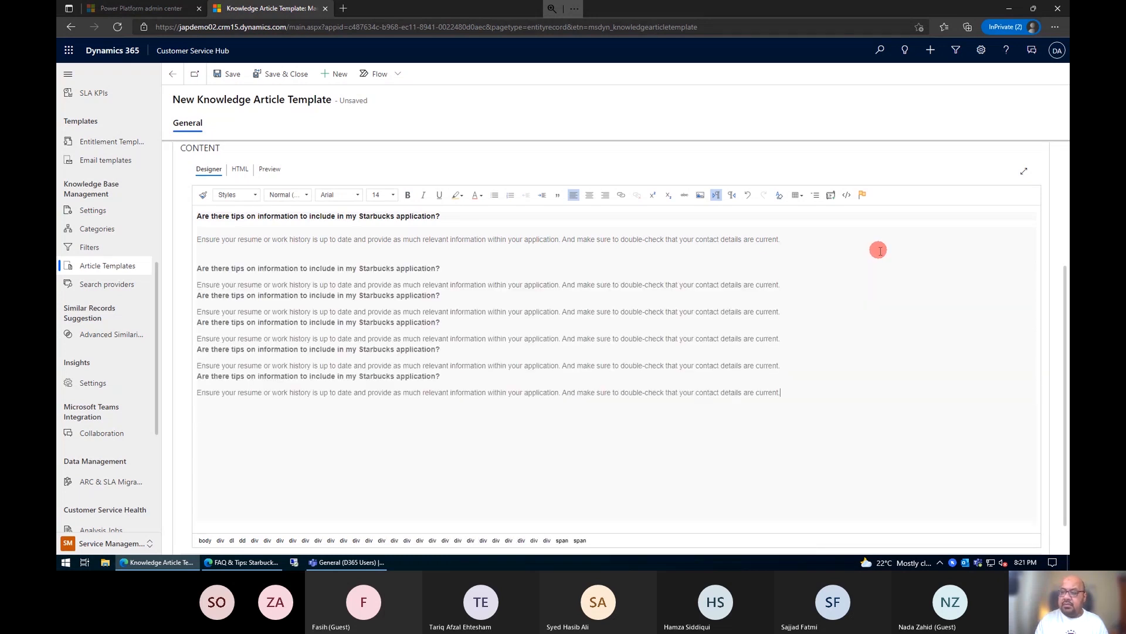
Step: Review the filled template from its article data to the end of the content, and save it
scroll(709, 308, up, 3)
scroll(755, 399, down, 5)
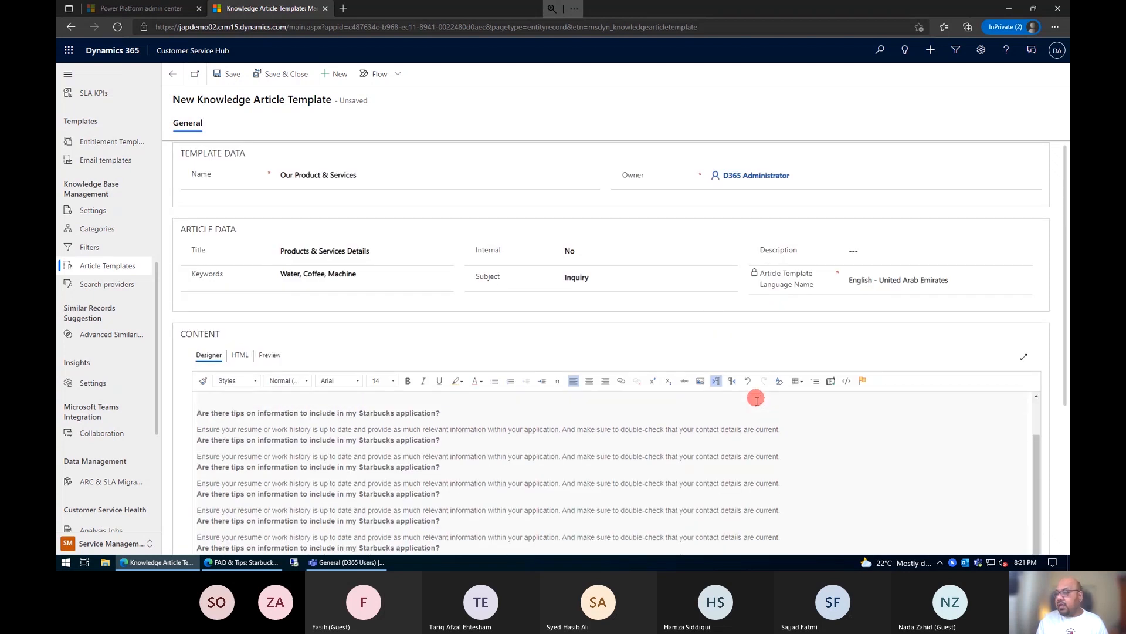
scroll(536, 467, down, 3)
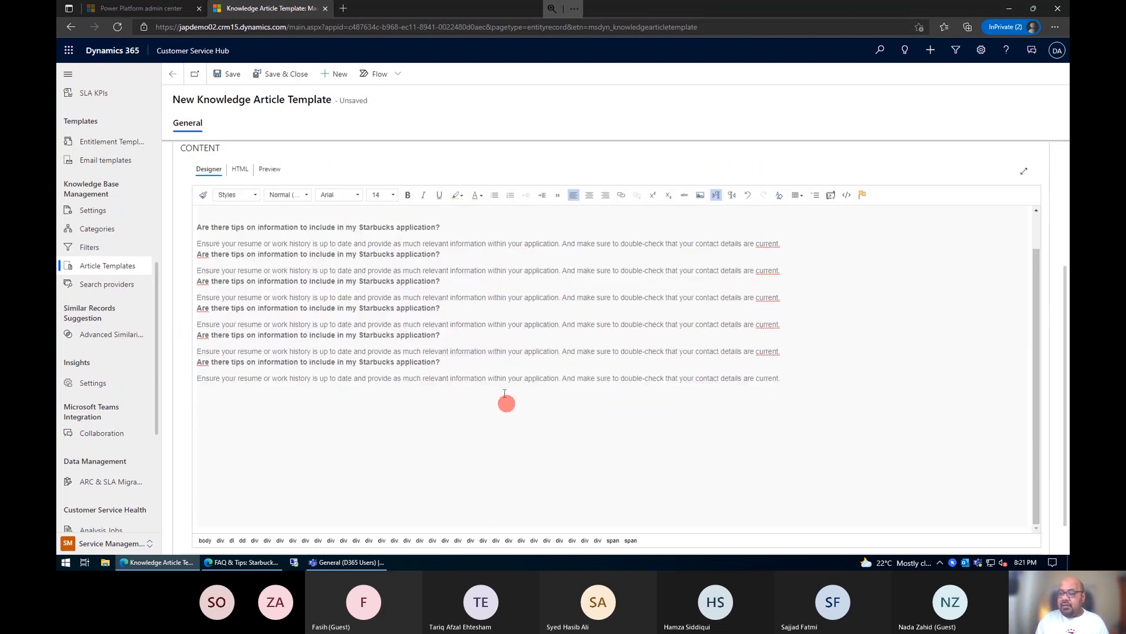
click(233, 76)
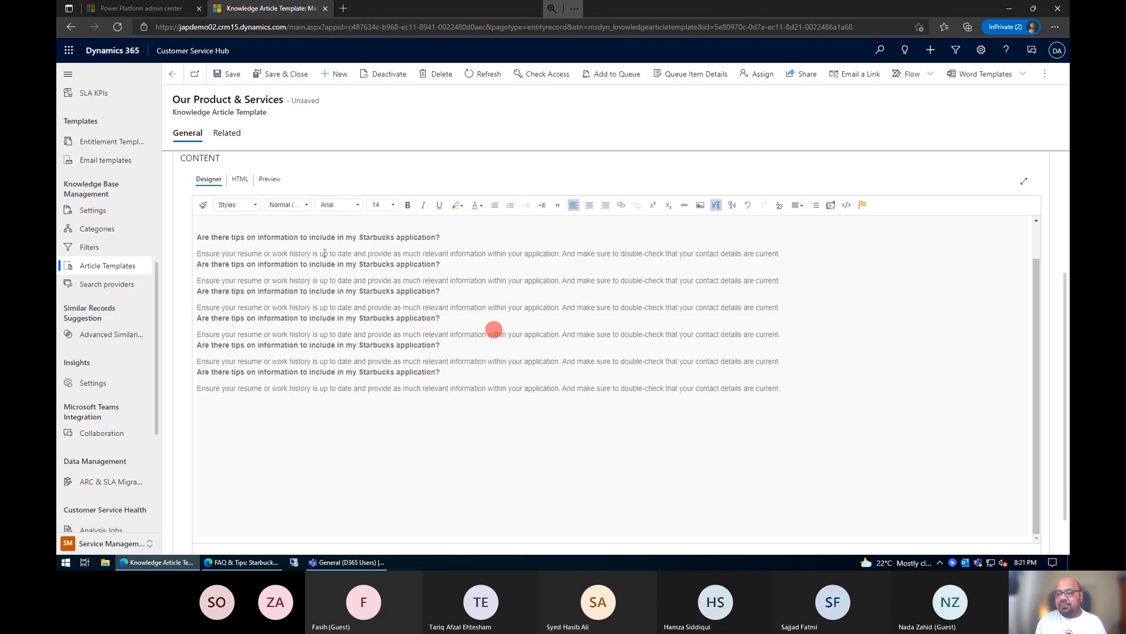
Step: Switch to the Service area and open its list of knowledge articles
click(89, 546)
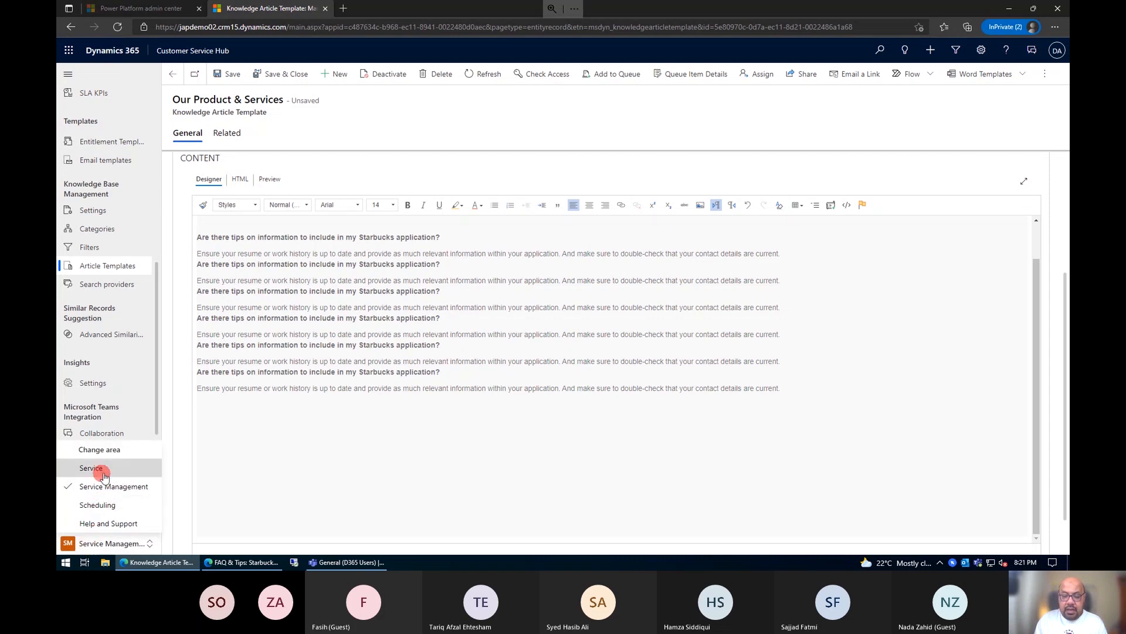
click(102, 469)
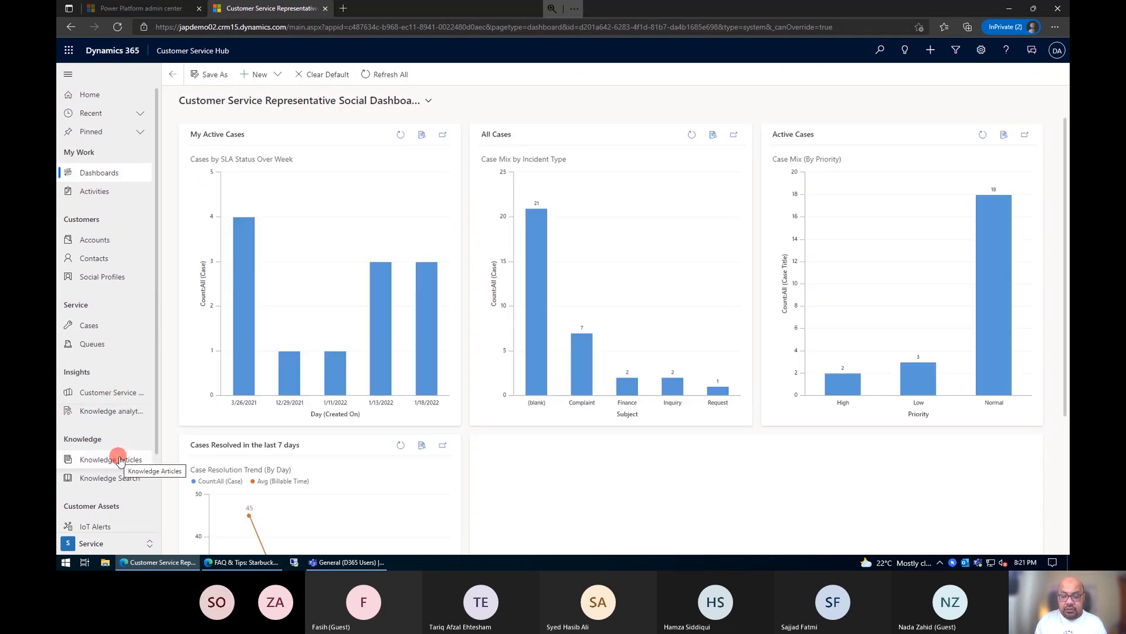
click(120, 461)
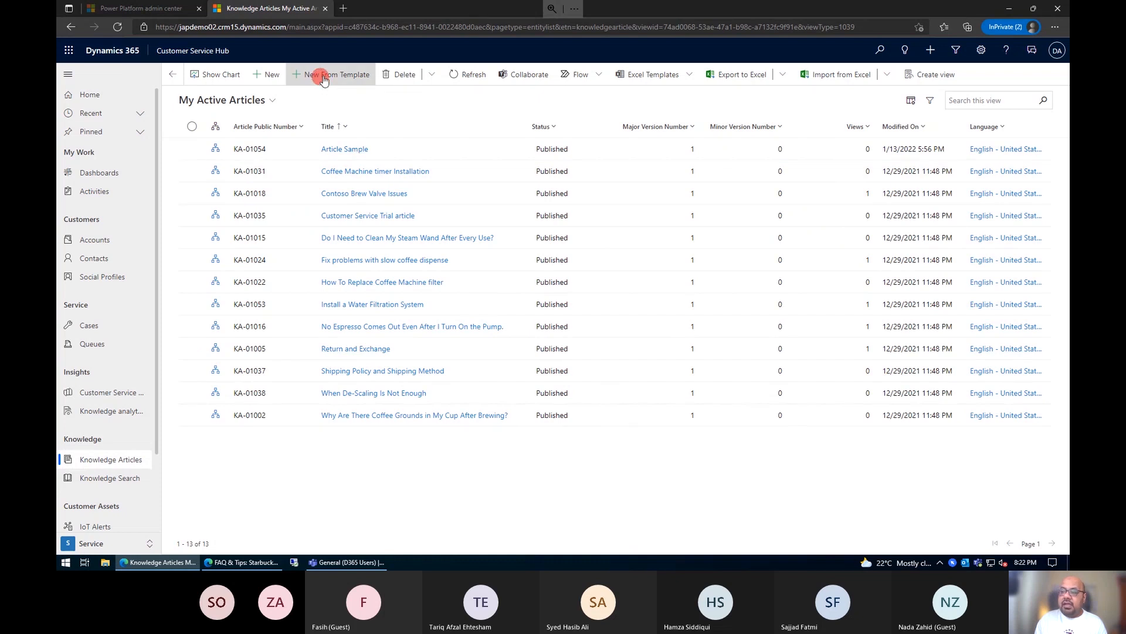
Step: Create a new knowledge article from the "Our Product & Services" template
double_click(433, 151)
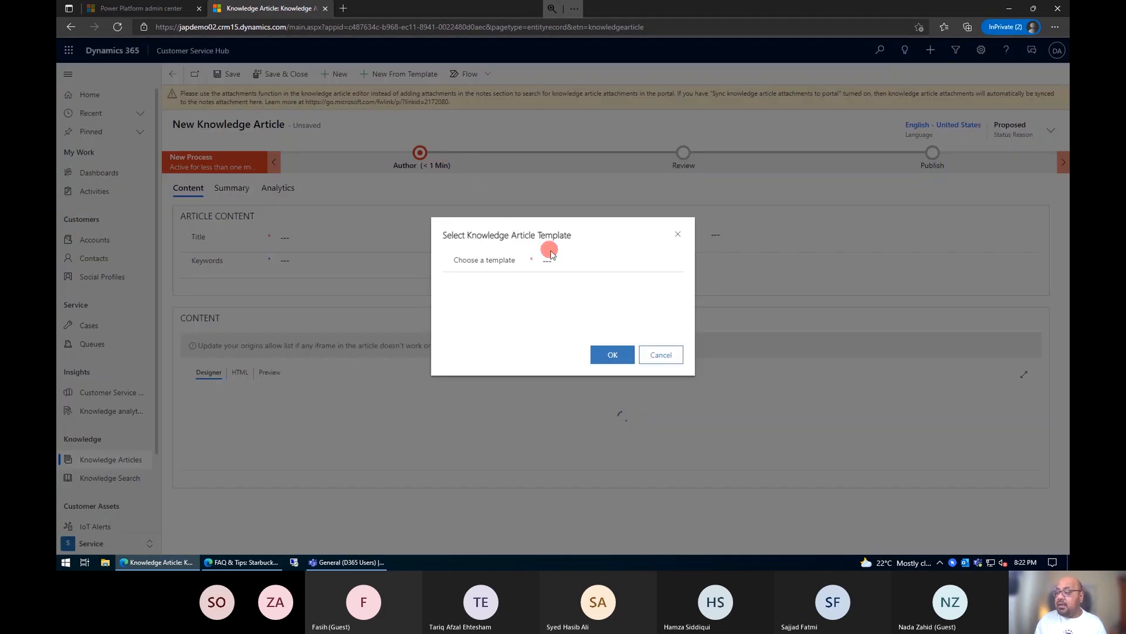
click(661, 260)
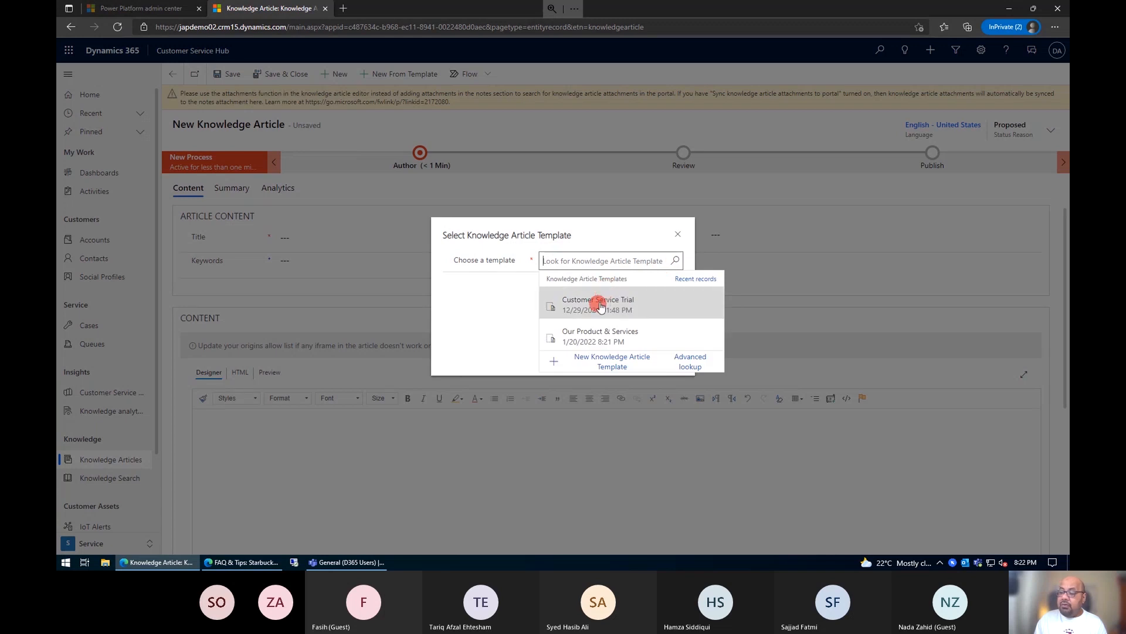
click(581, 337)
click(615, 357)
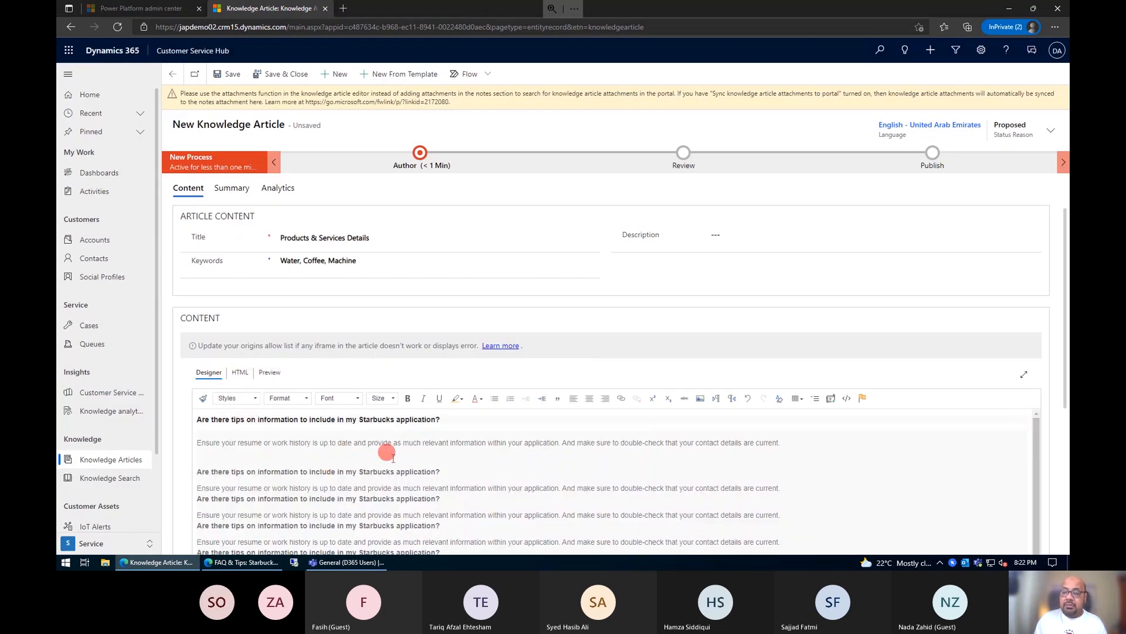
Step: Review the article prefilled from the template down to the end of its content, and save and close it
scroll(393, 450, down, 1)
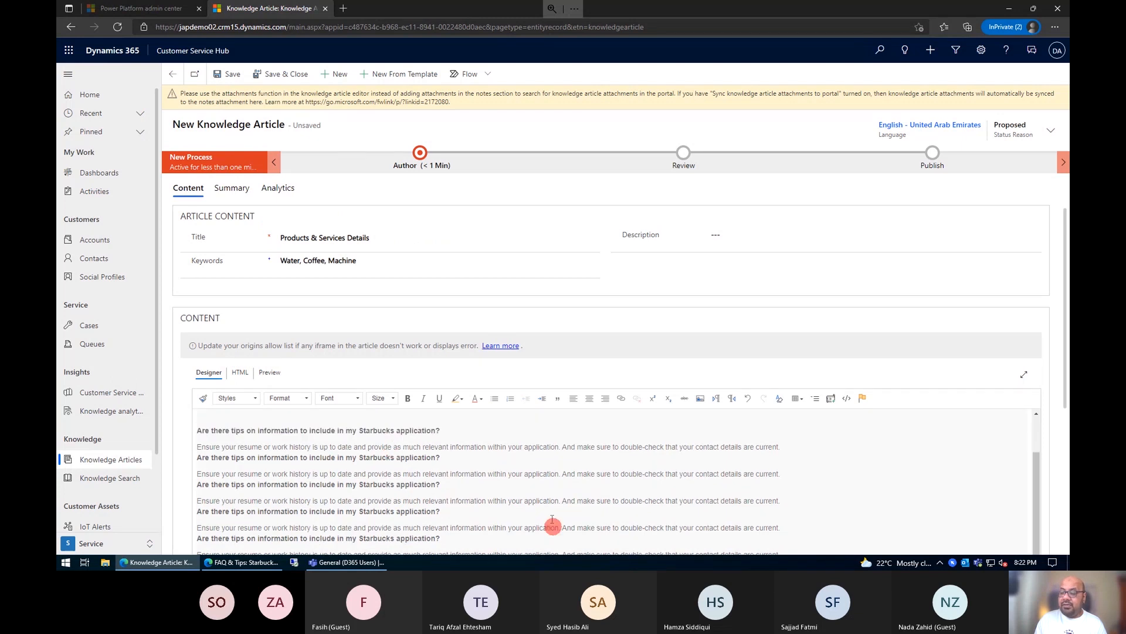
scroll(551, 525, down, 5)
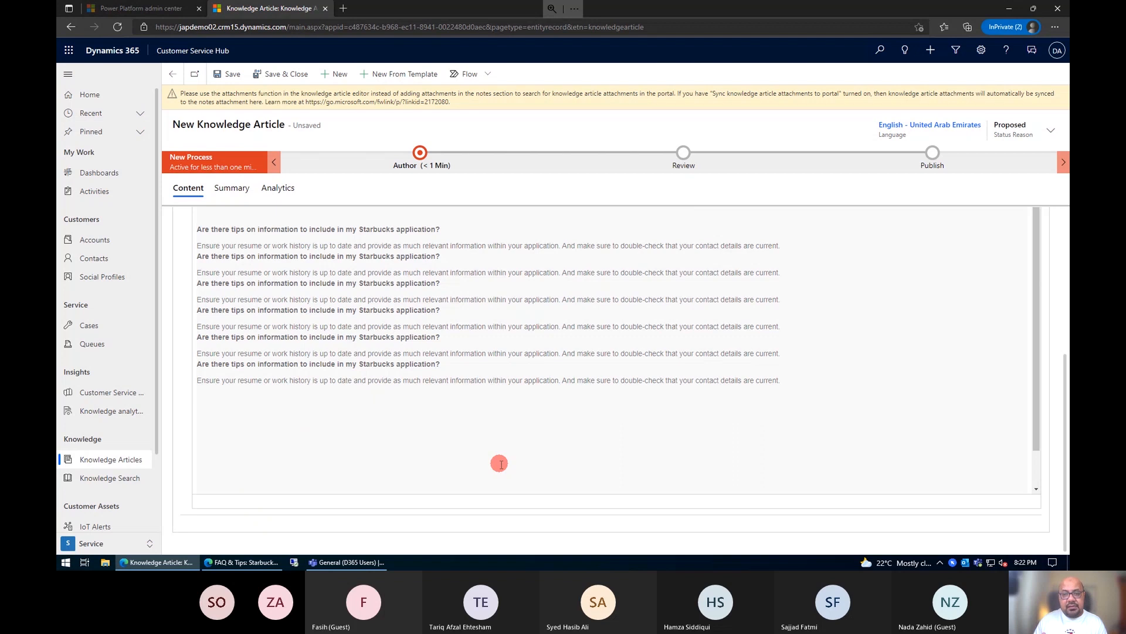
scroll(499, 464, up, 10)
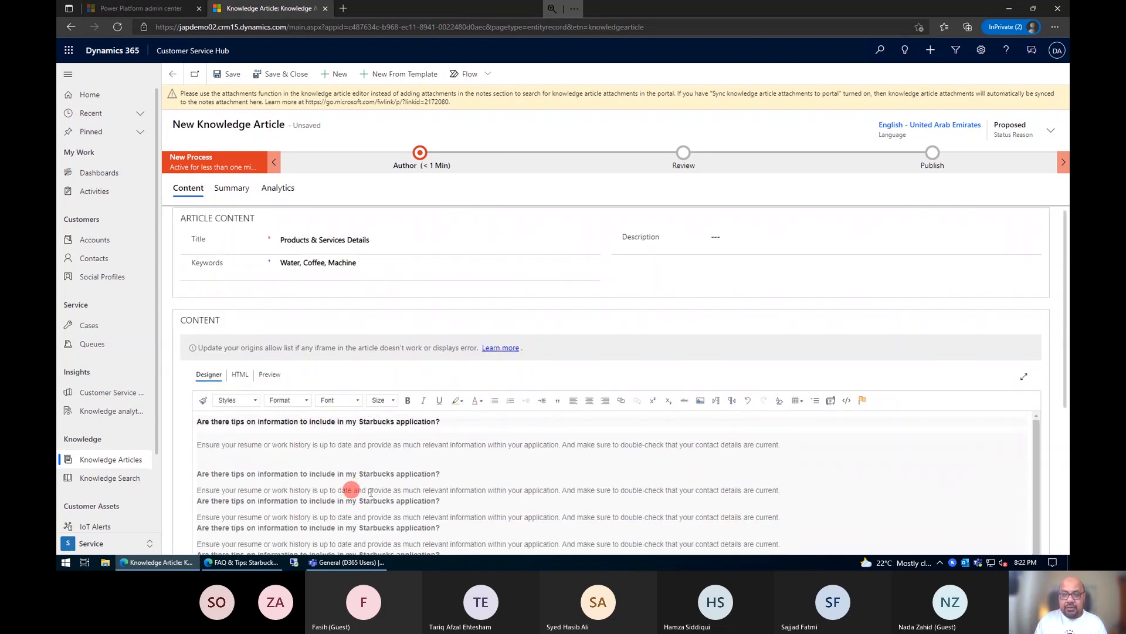
click(297, 78)
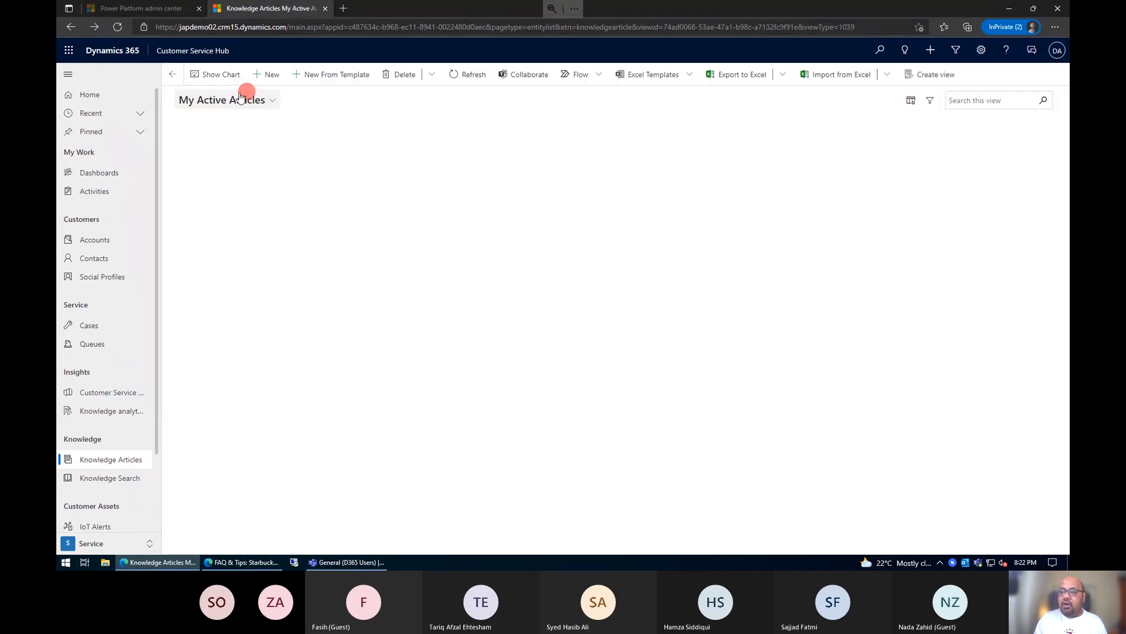
Step: Start a new knowledge article without a template and title it "Problem in settling Invoices"
click(266, 75)
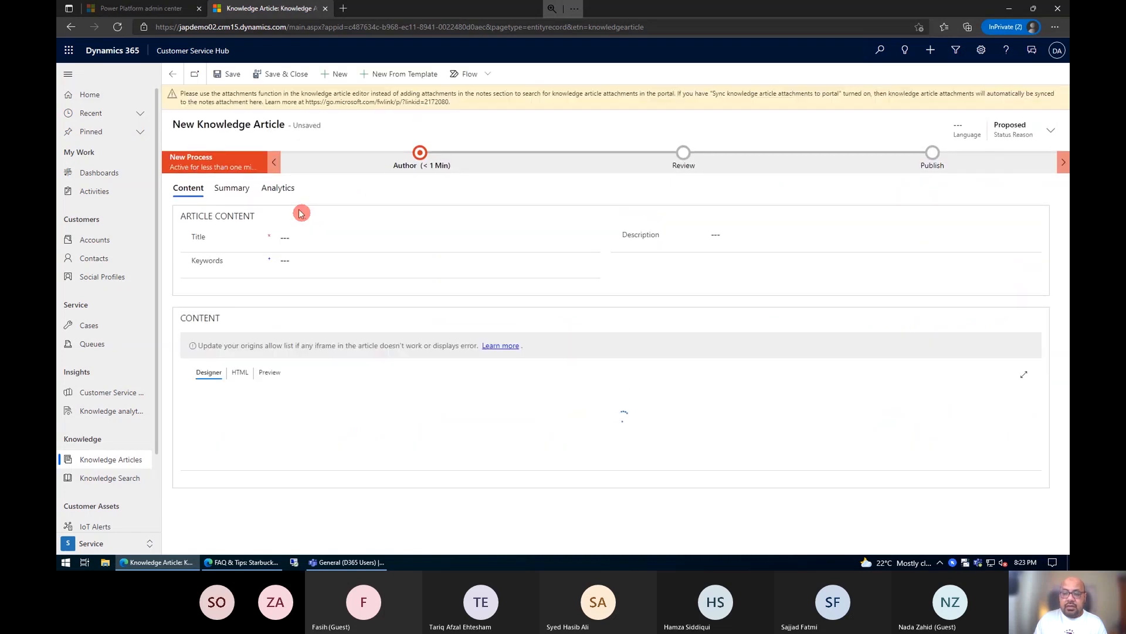
click(305, 235)
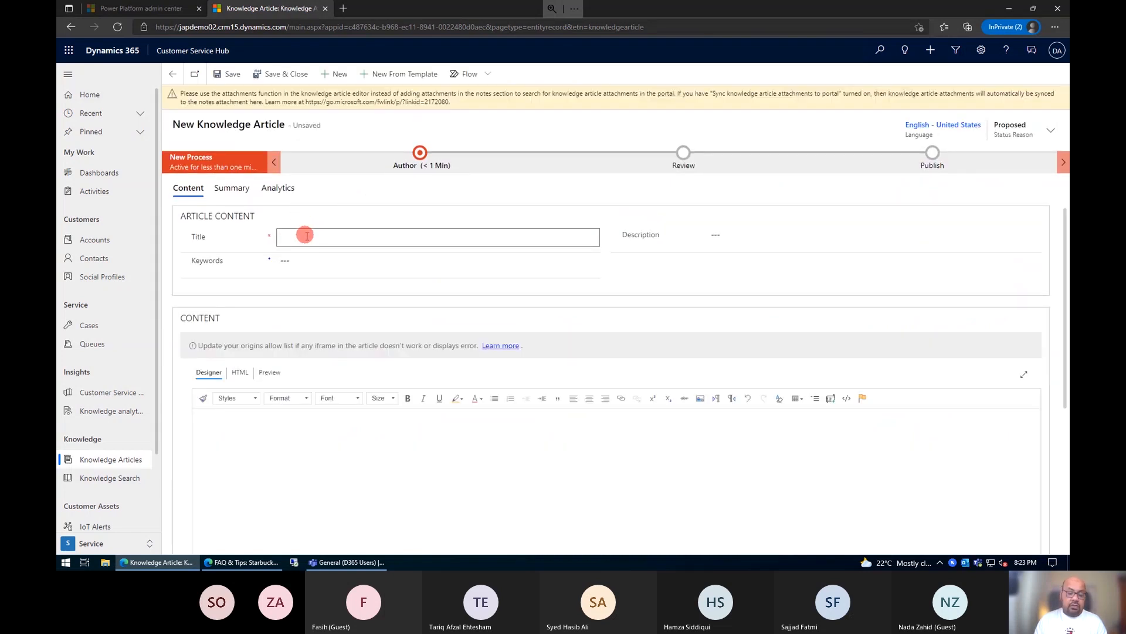
text(ervice)
key(BackSpace)
key(BackSpace)
key(BackSpace)
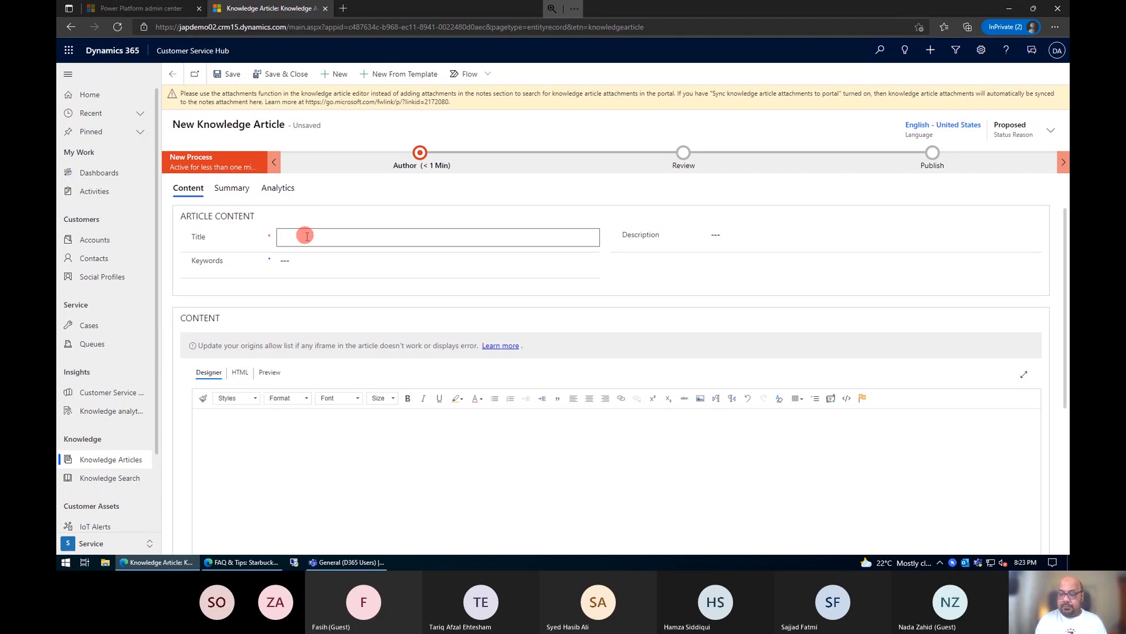
text(Pro)
text(blem with)
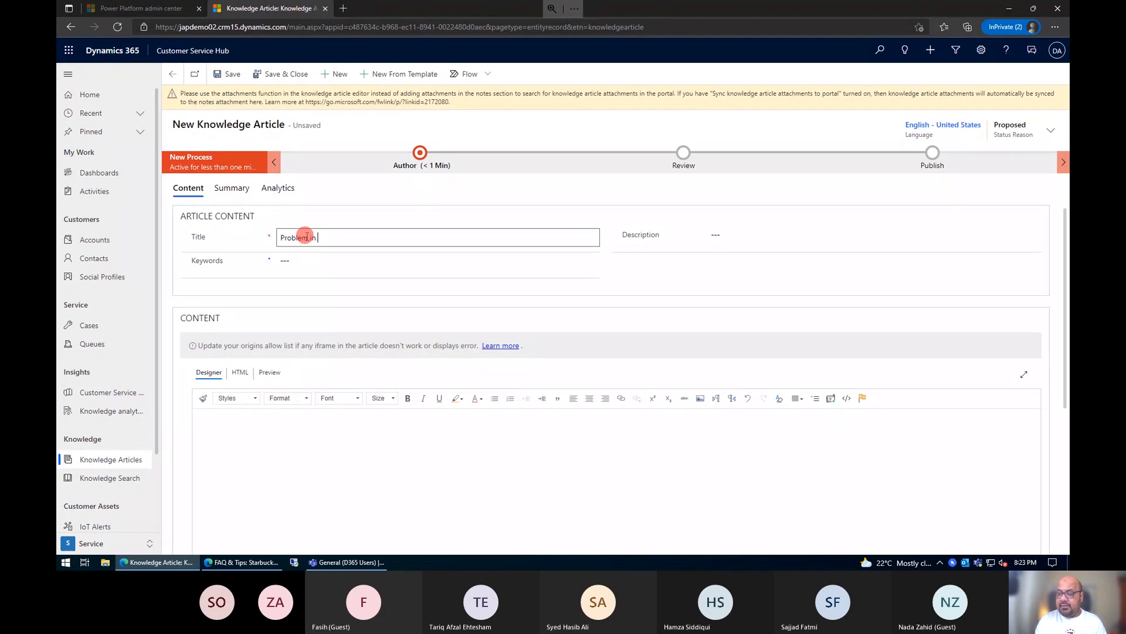
key(BackSpace)
text(settle)
key(BackSpace)
text(ing Invoi)
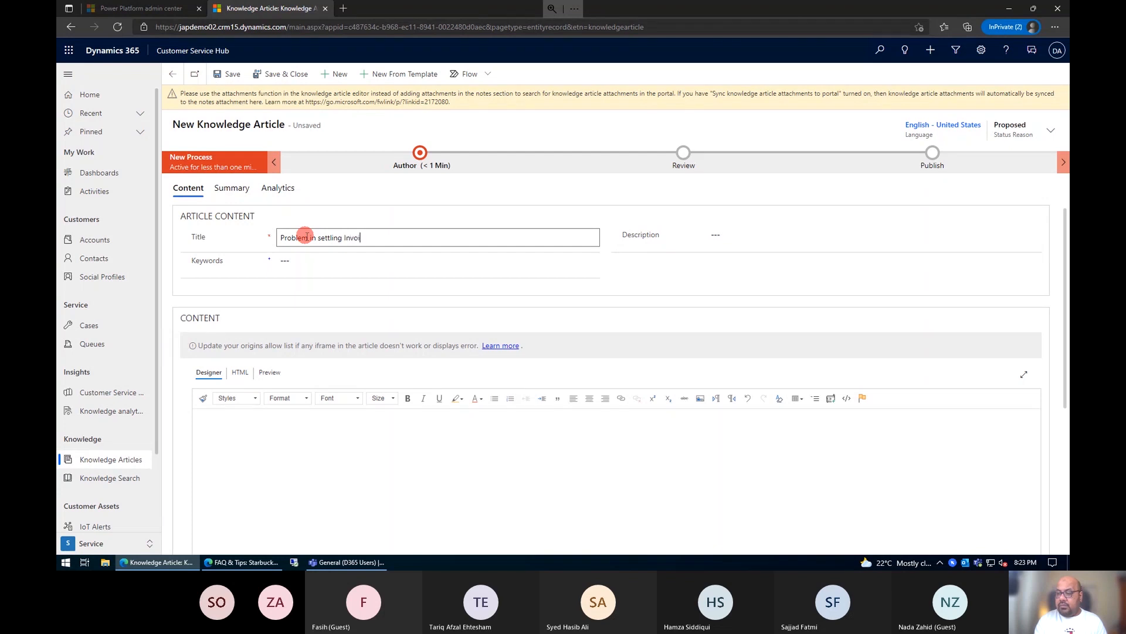
text(ces)
Step: Set the article's keywords to "Finance, Complaint, Settment, Invoices"
click(333, 256)
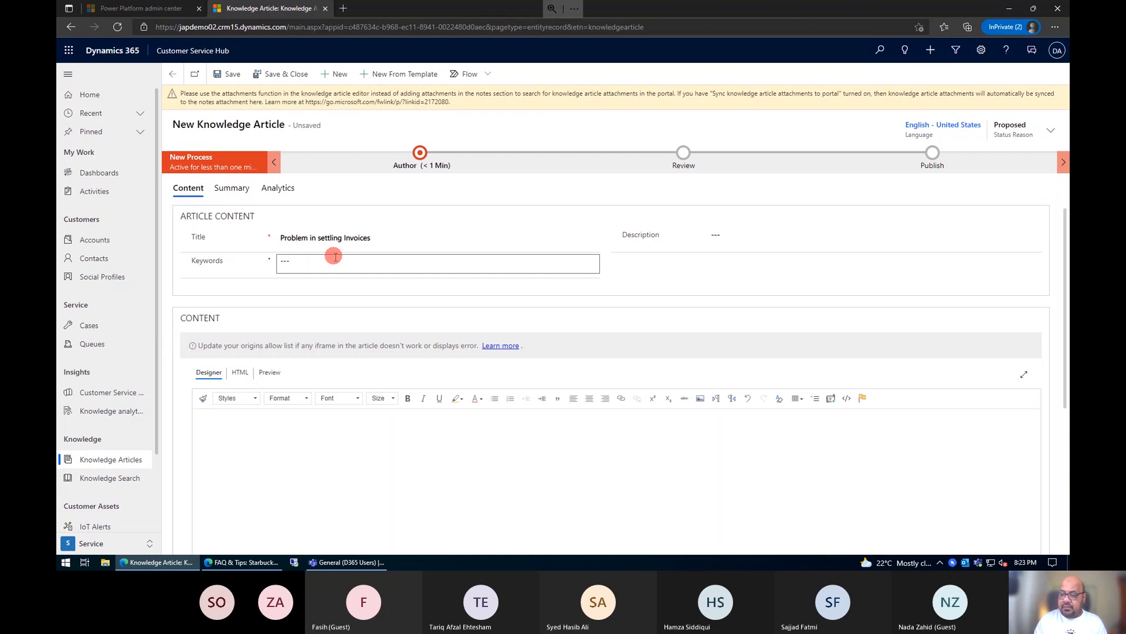
text(Finance)
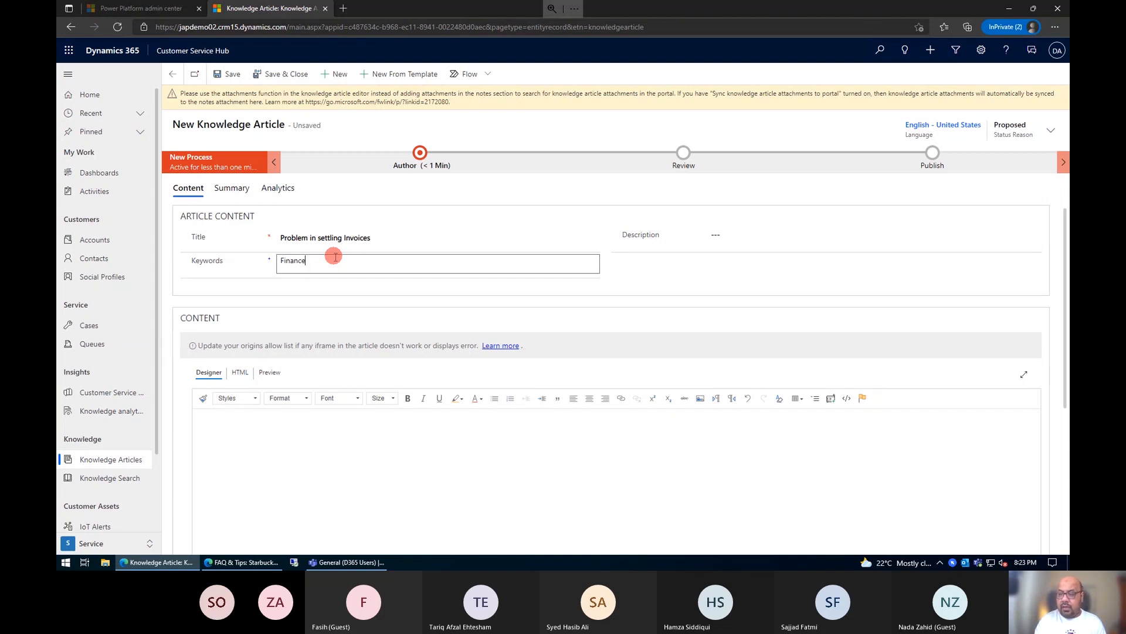
text(, Complaint, Se)
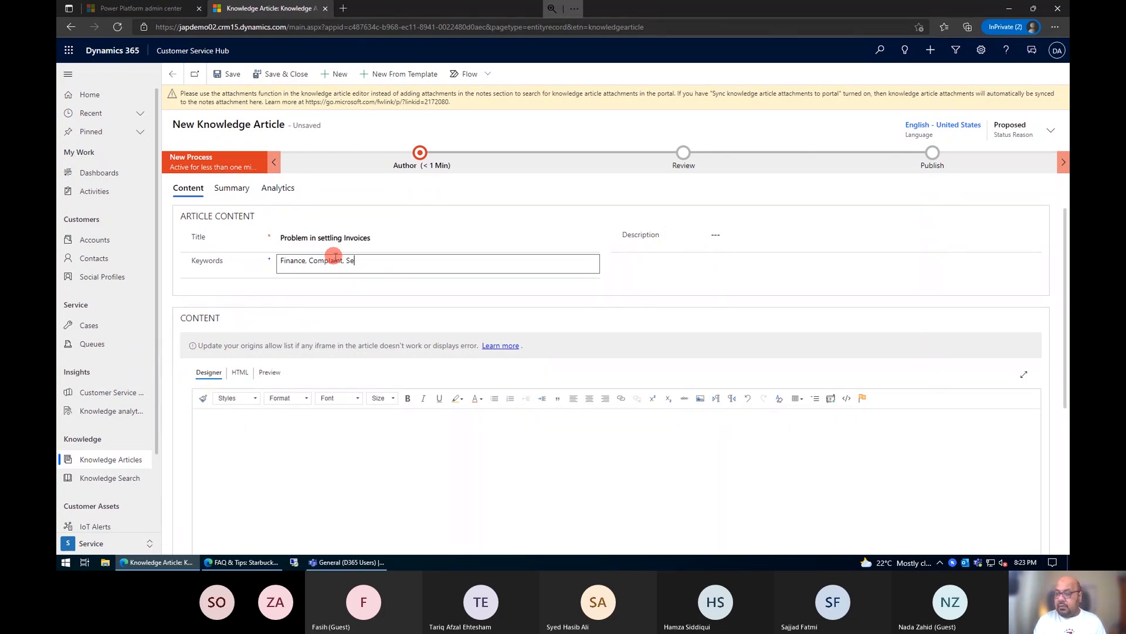
text(ttment, Invoices)
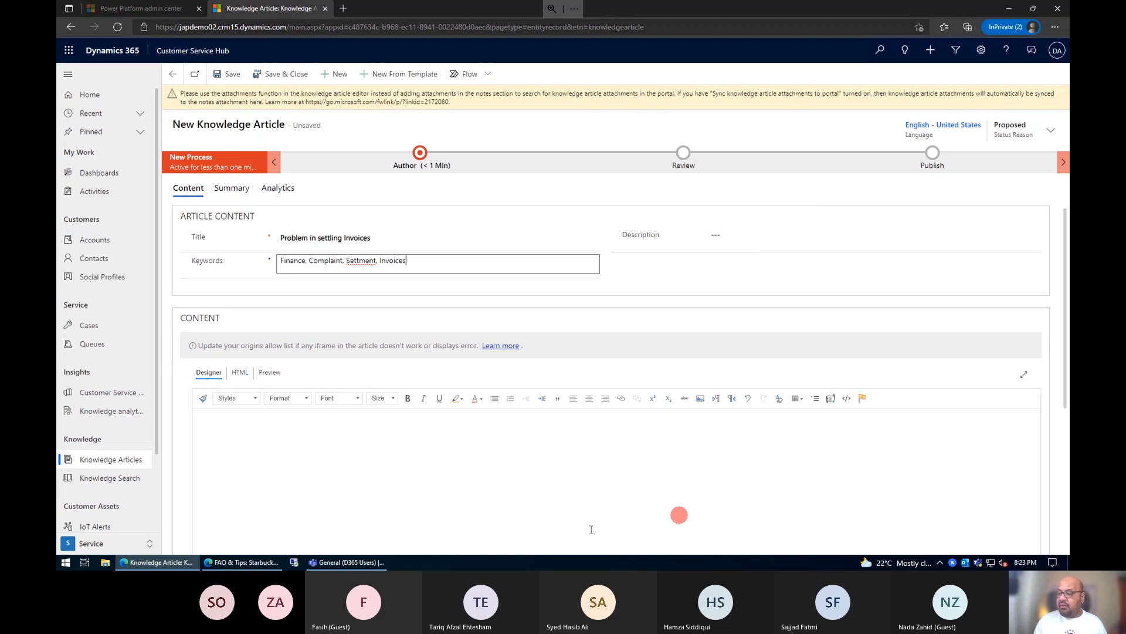
Step: Write "Question: How much time is required for the settlement?" as the first line of the article content
click(583, 493)
scroll(583, 492, down, 1)
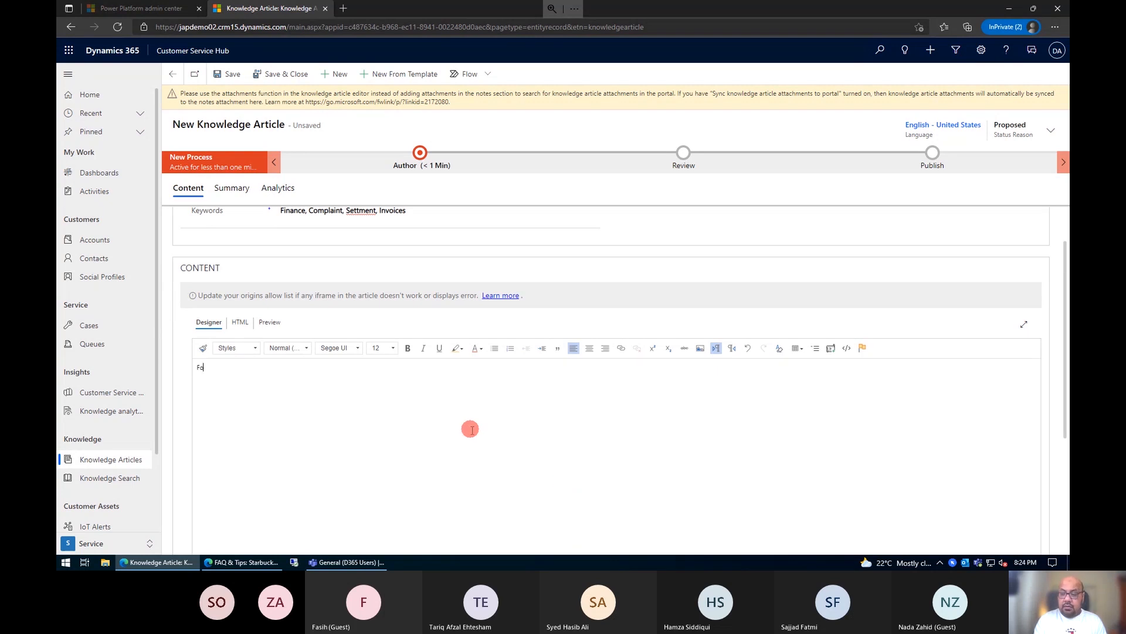
click(471, 430)
text(Que)
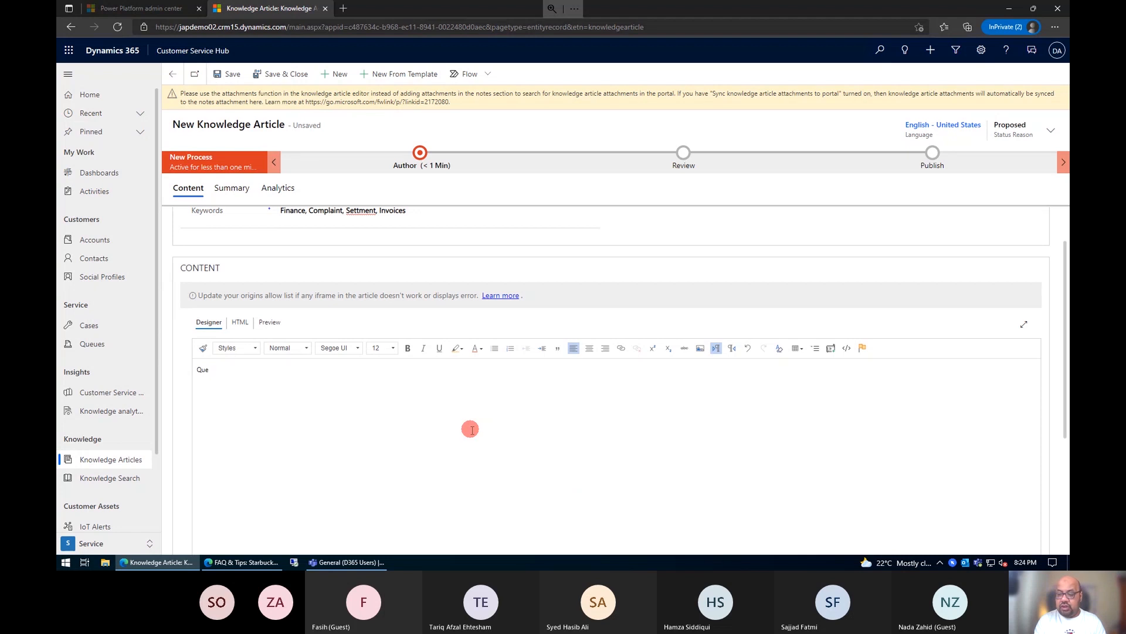
text(stion: How much time)
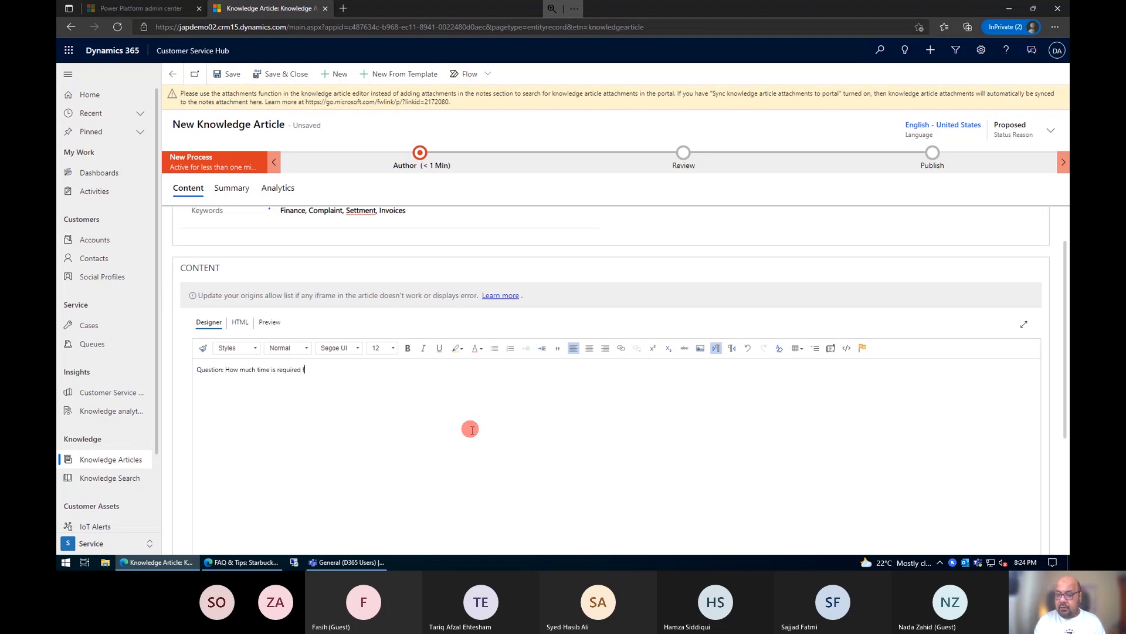
text(is required for the settlement?)
key(Return)
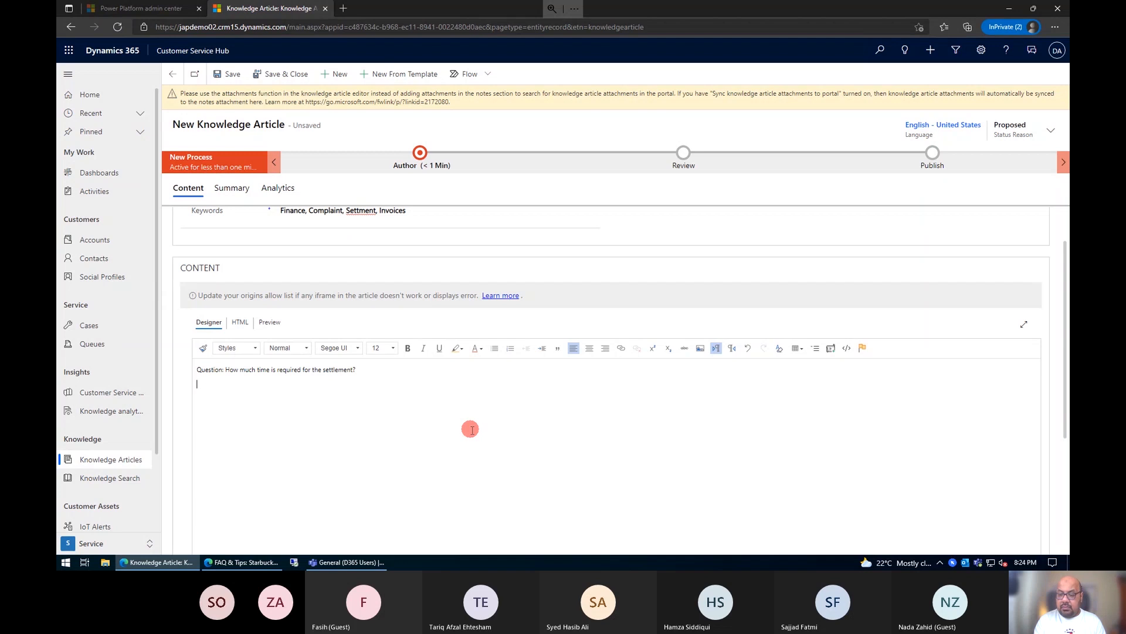
Step: Add the answer line "Ans: it normally takes 2 days to be completed." below the question
text(ans)
key(BackSpace)
key(BackSpace)
key(BackSpace)
text(Ans: it normally)
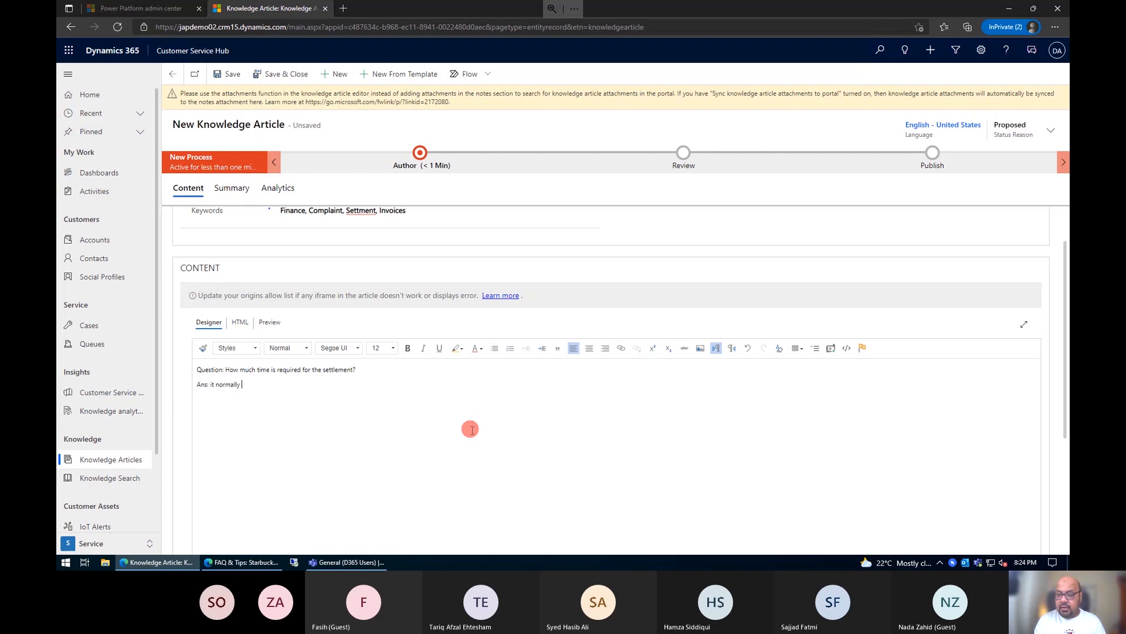
text( takes 2 days to be completed.)
key(Return)
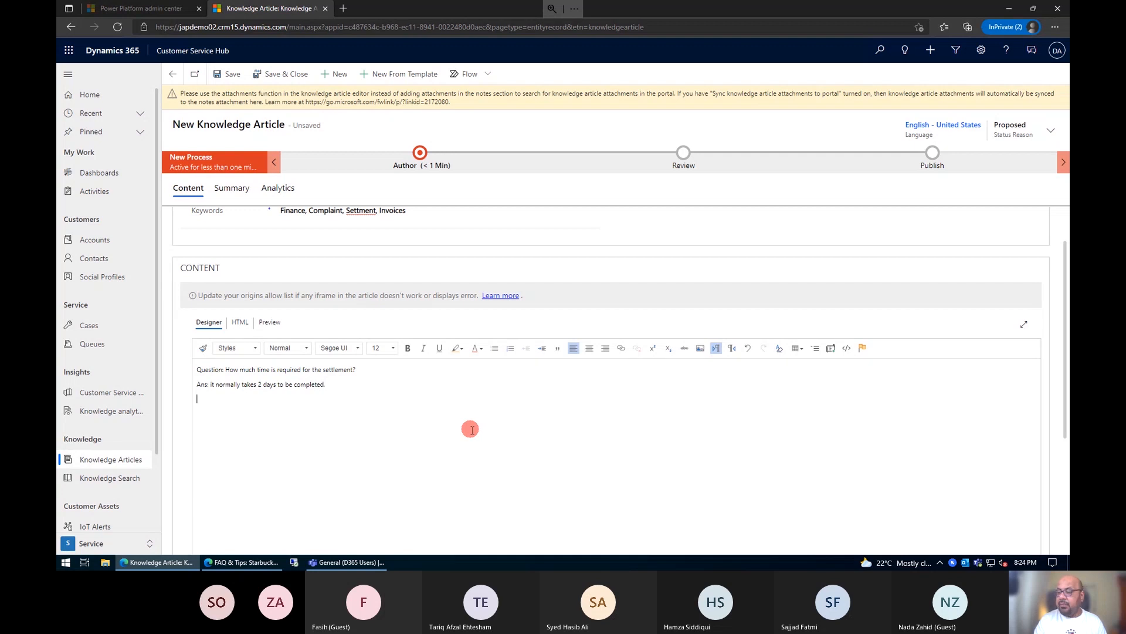
Step: Make the question line bold, and apply the Italic Title style to both the question and the answer
drag(356, 369, 196, 372)
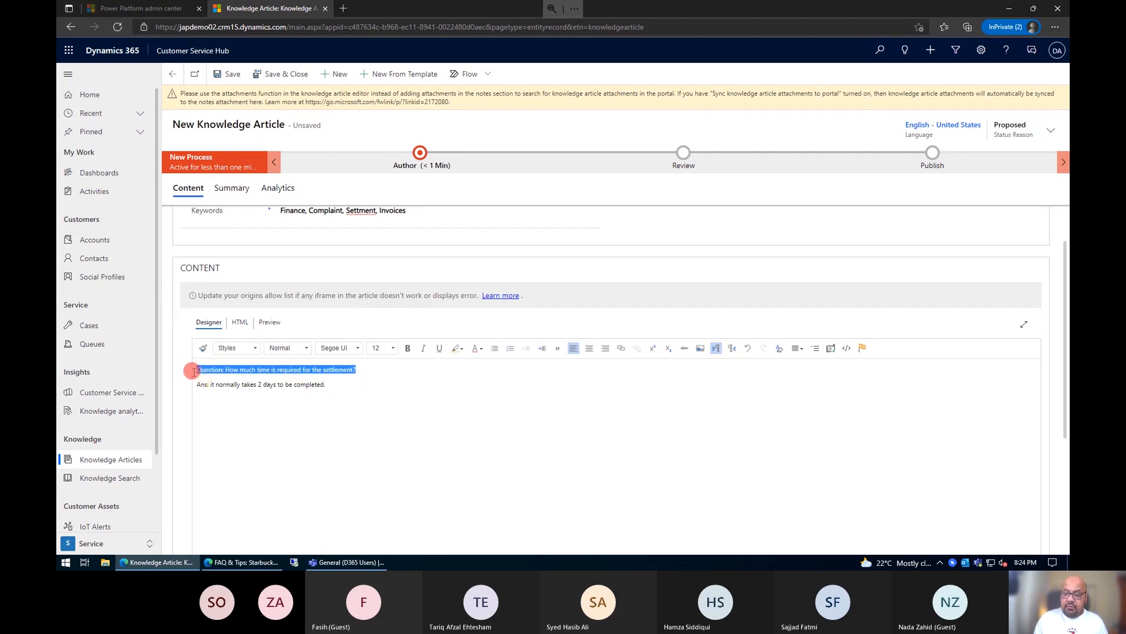
key(ctrl+b)
drag(352, 389, 144, 340)
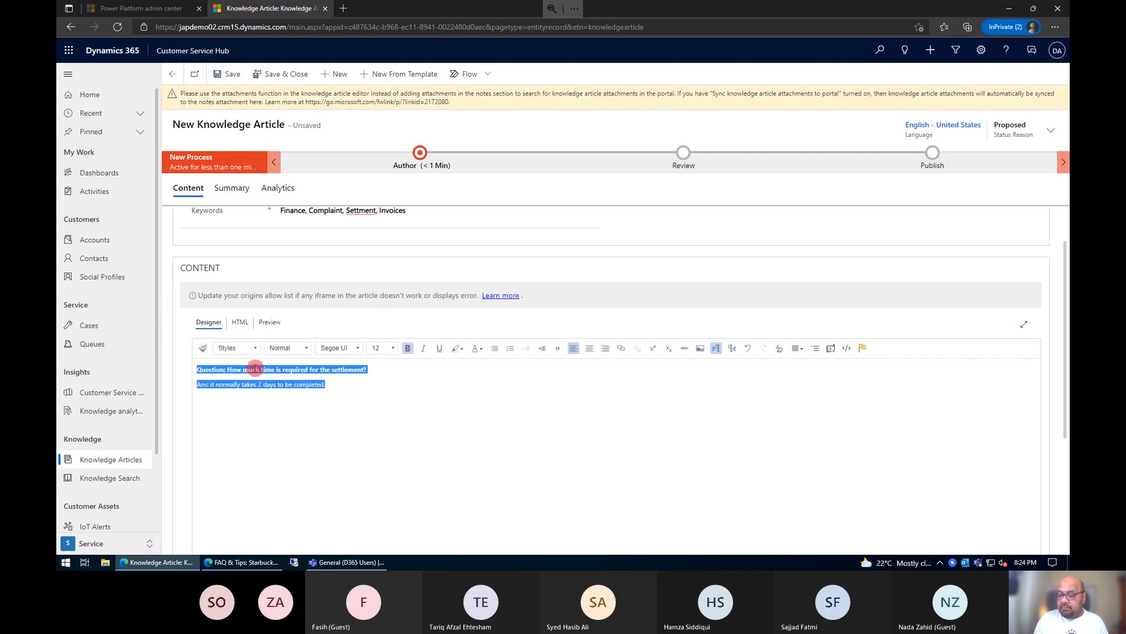
click(255, 349)
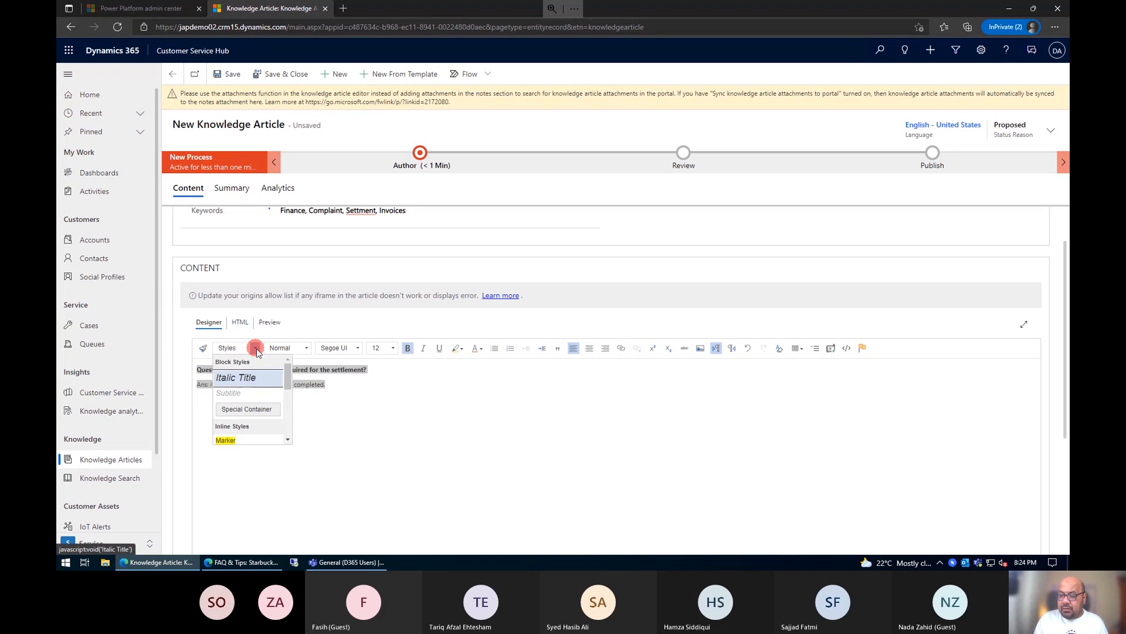
click(259, 378)
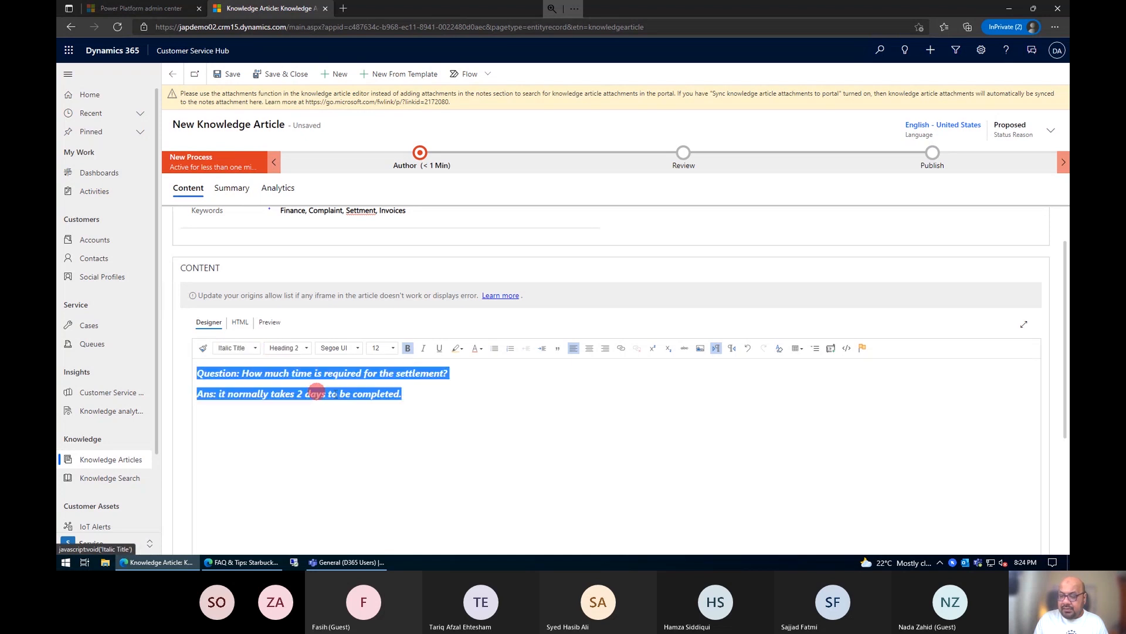
click(462, 421)
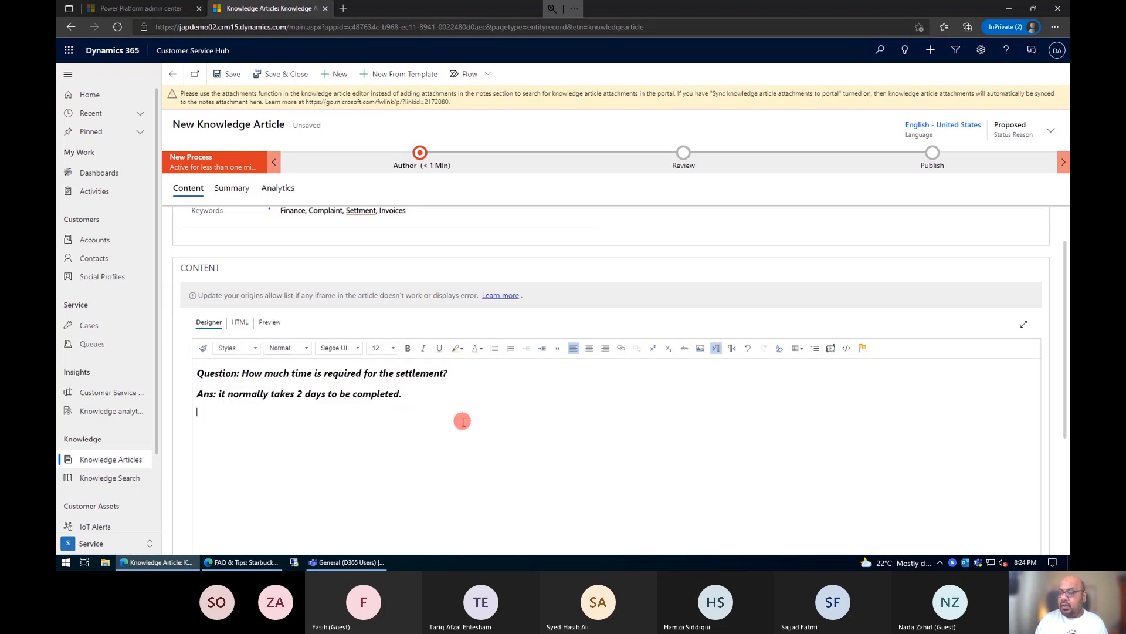
Step: Insert the image file Security Role.png from the Downloads folder below the answer in the article content
click(698, 350)
scroll(665, 428, down, 1)
click(475, 396)
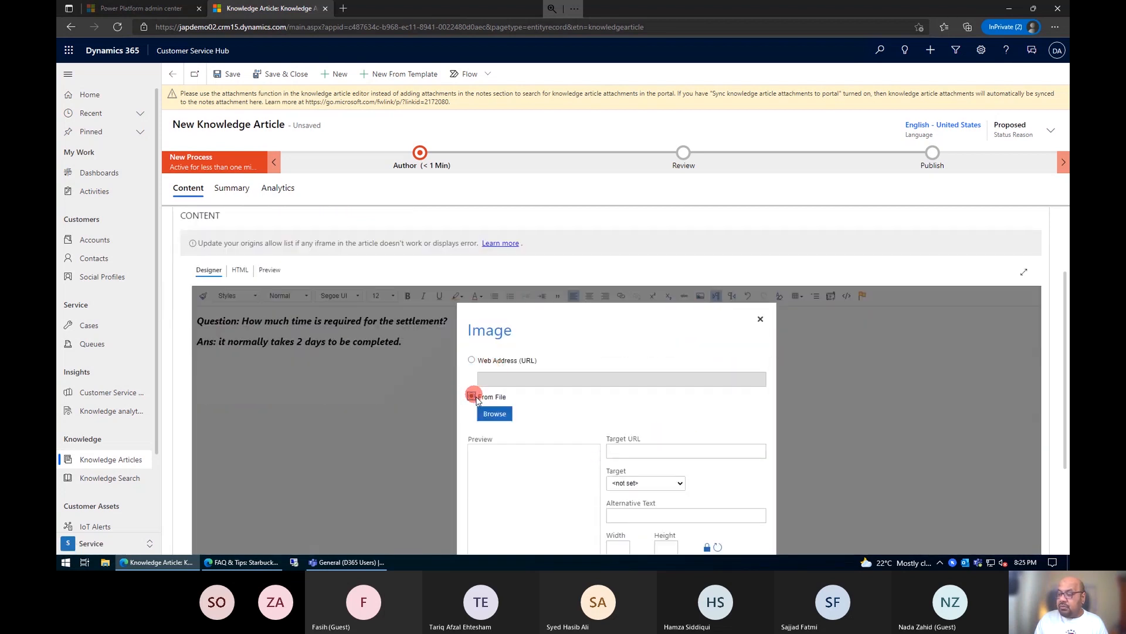
click(508, 413)
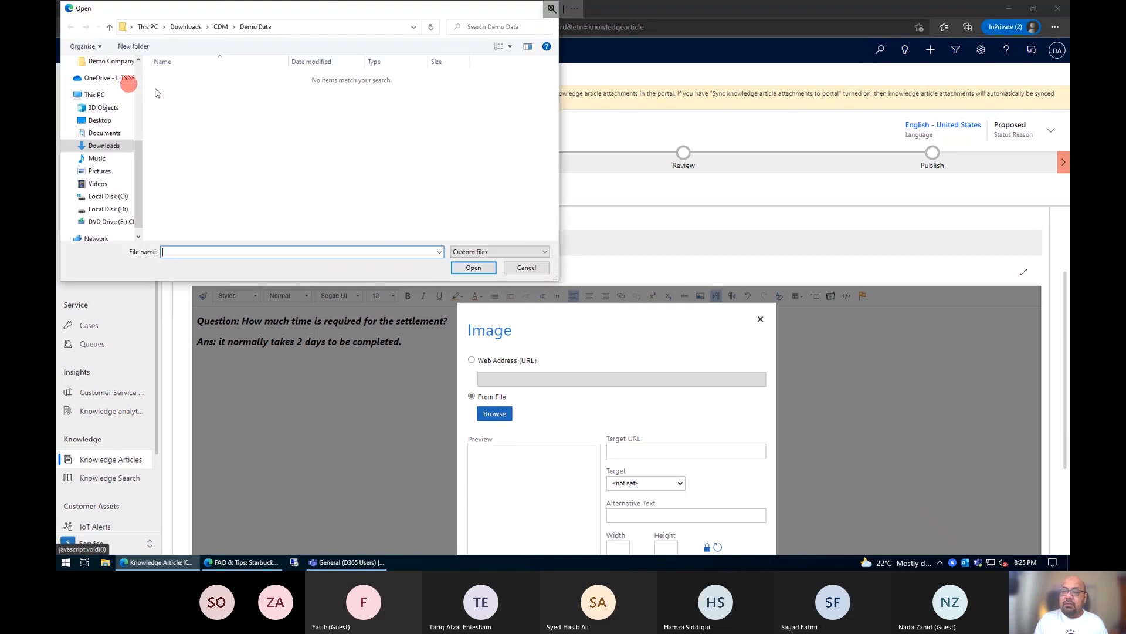
scroll(117, 118, up, 2)
scroll(117, 126, up, 2)
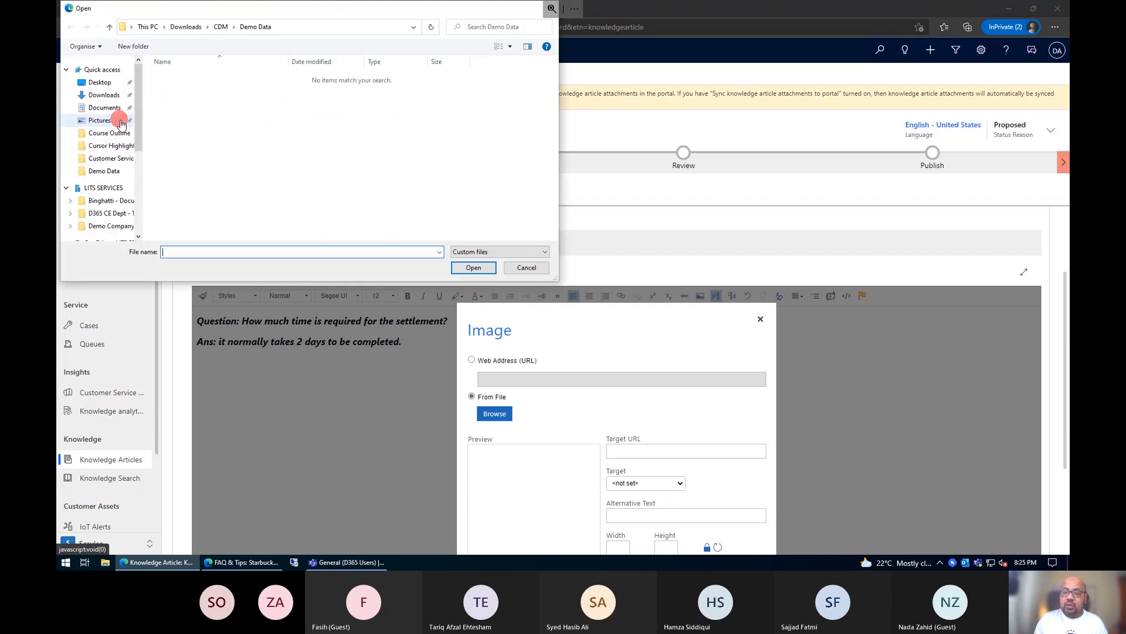
click(116, 123)
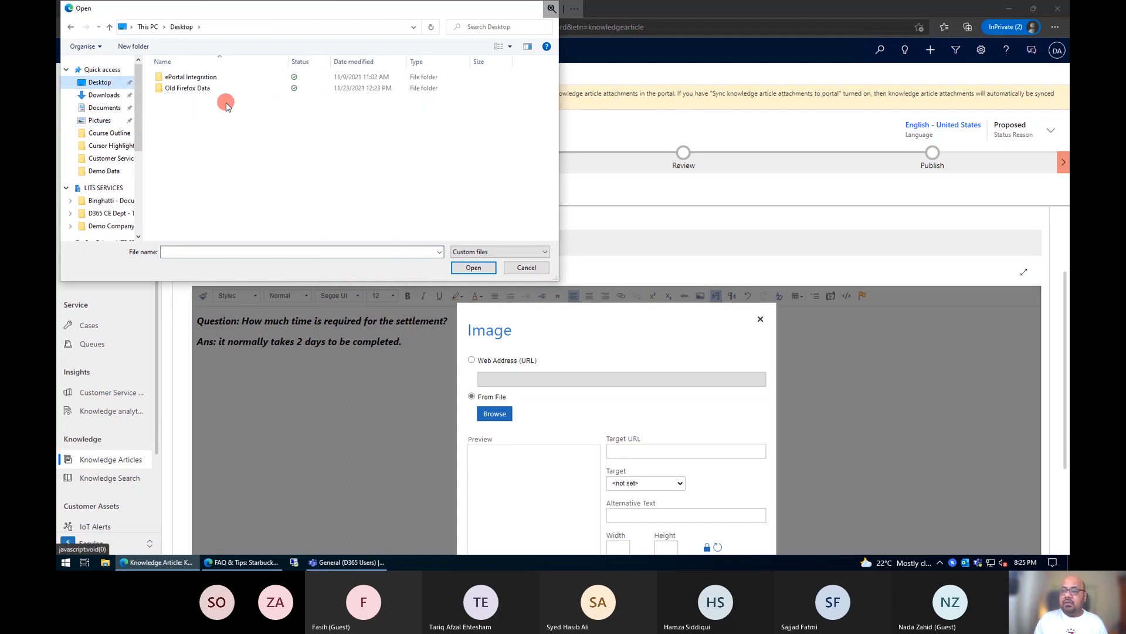
click(104, 95)
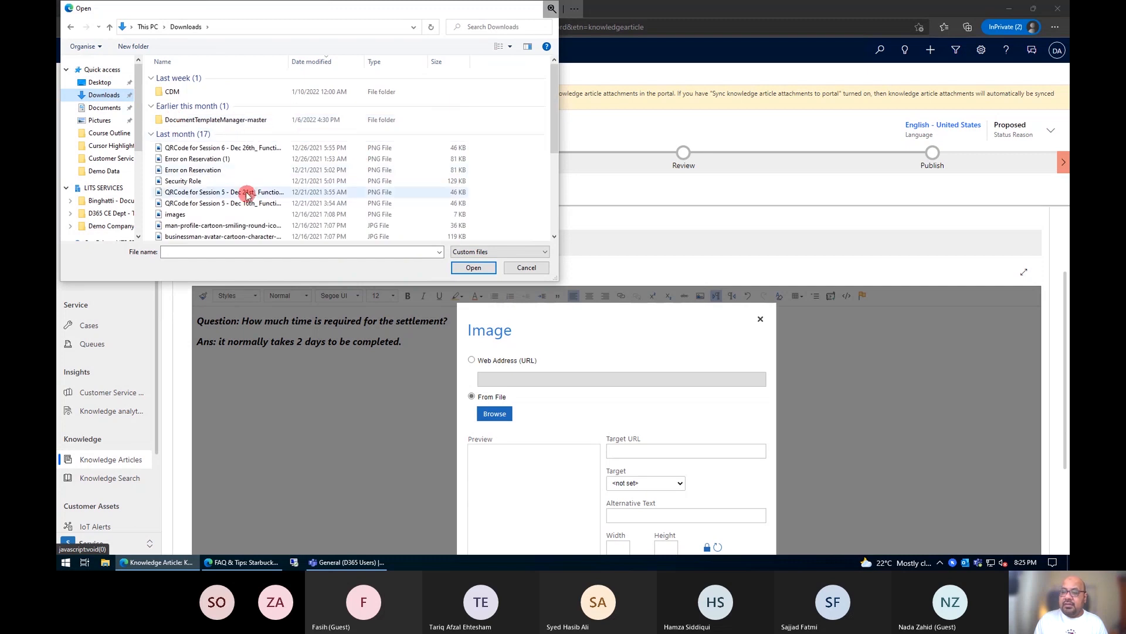
double_click(242, 187)
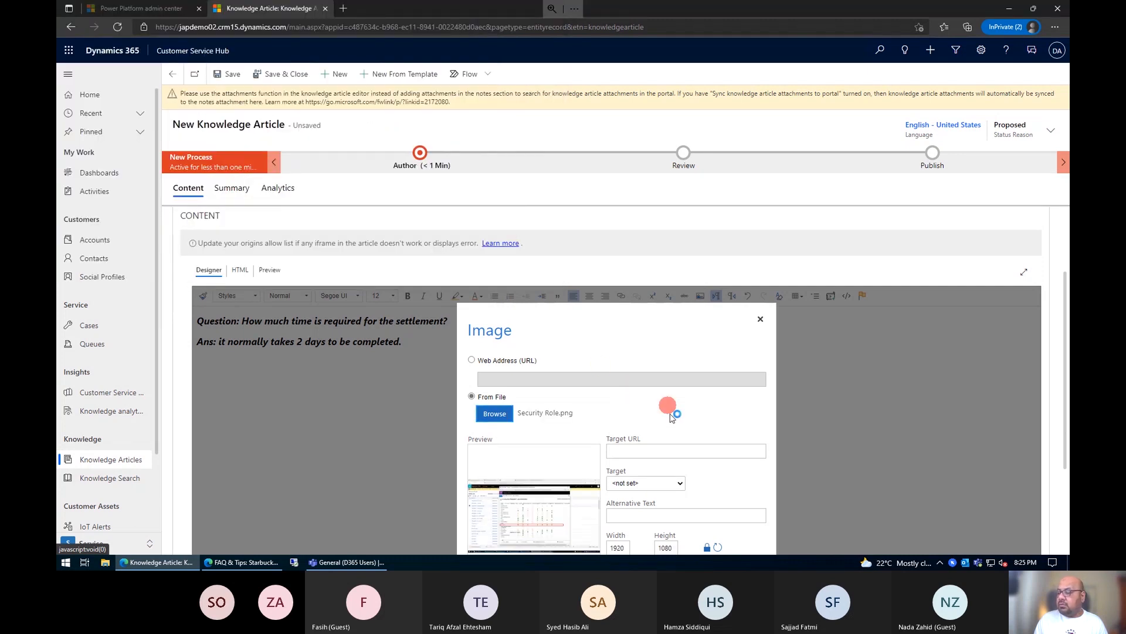
scroll(667, 417, down, 1)
scroll(667, 417, down, 2)
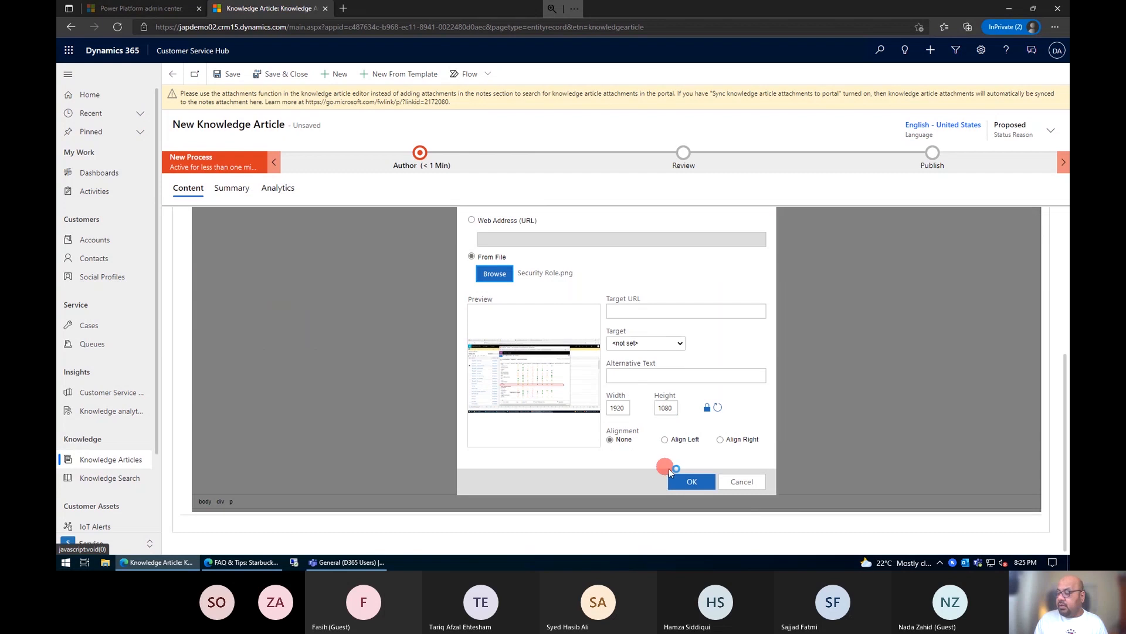
click(679, 482)
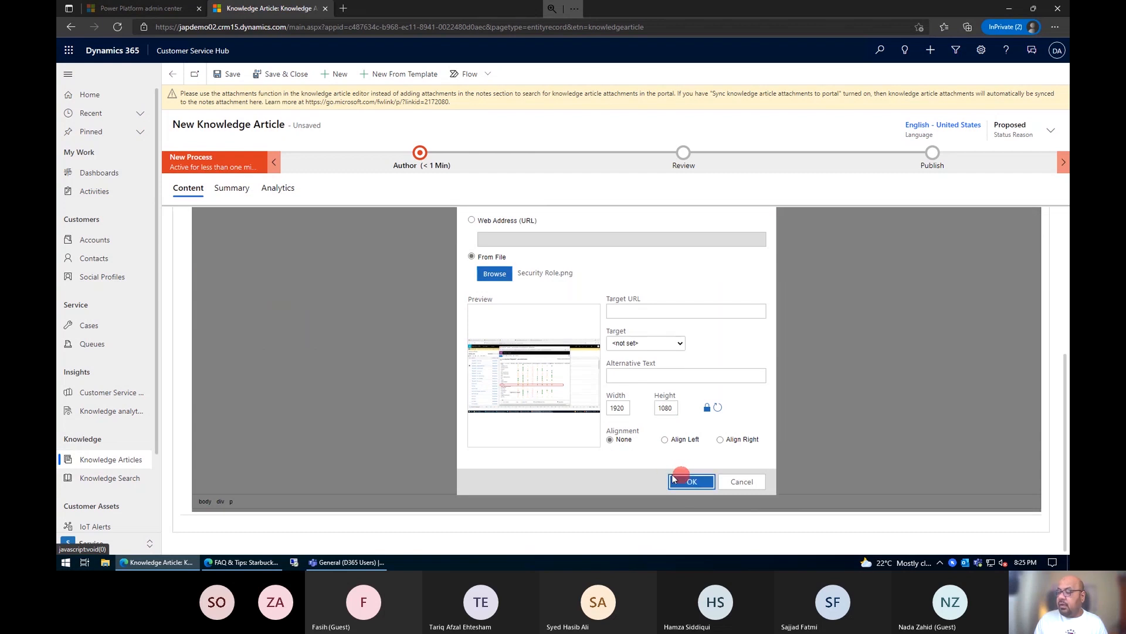
Step: Shrink the inserted image proportionally until its full width fits well within the article's content area
scroll(531, 369, up, 5)
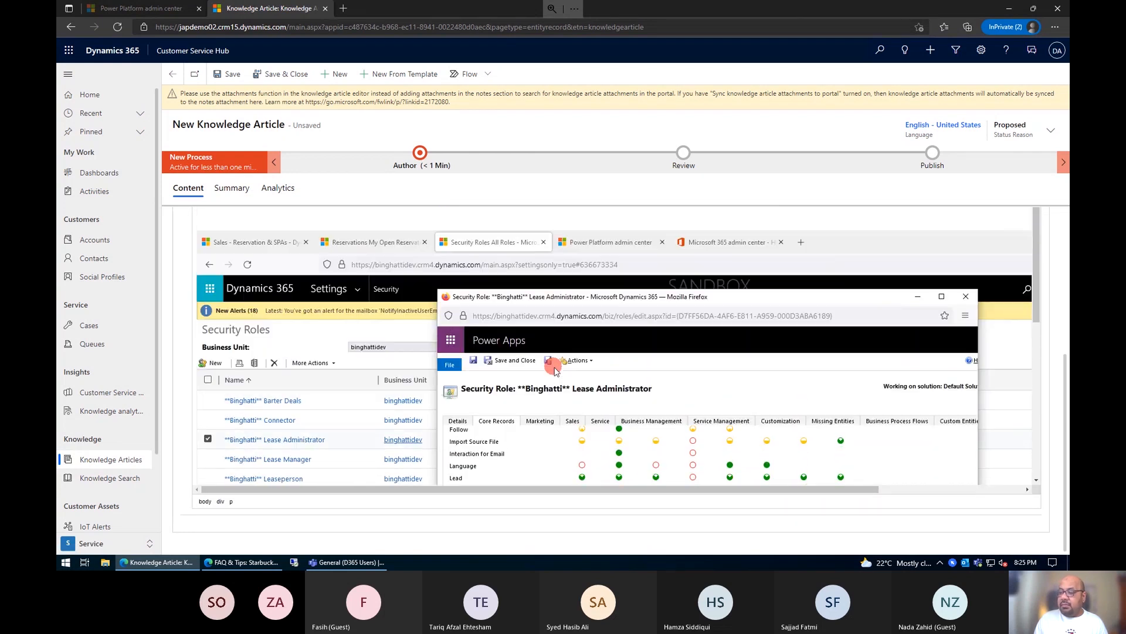
scroll(555, 370, up, 3)
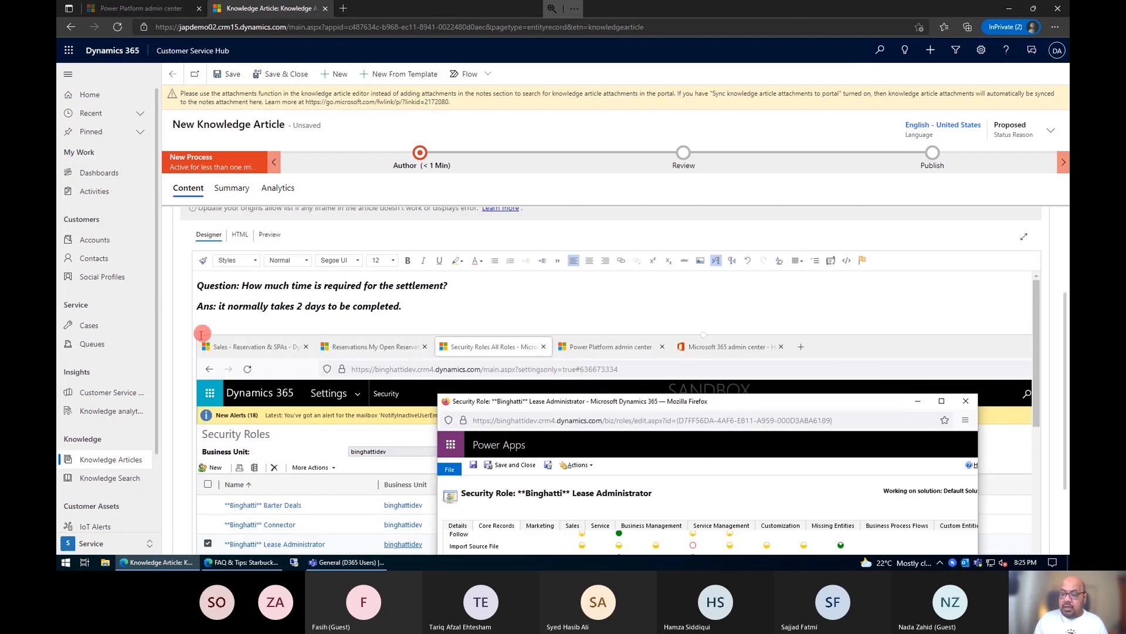
drag(198, 333, 610, 550)
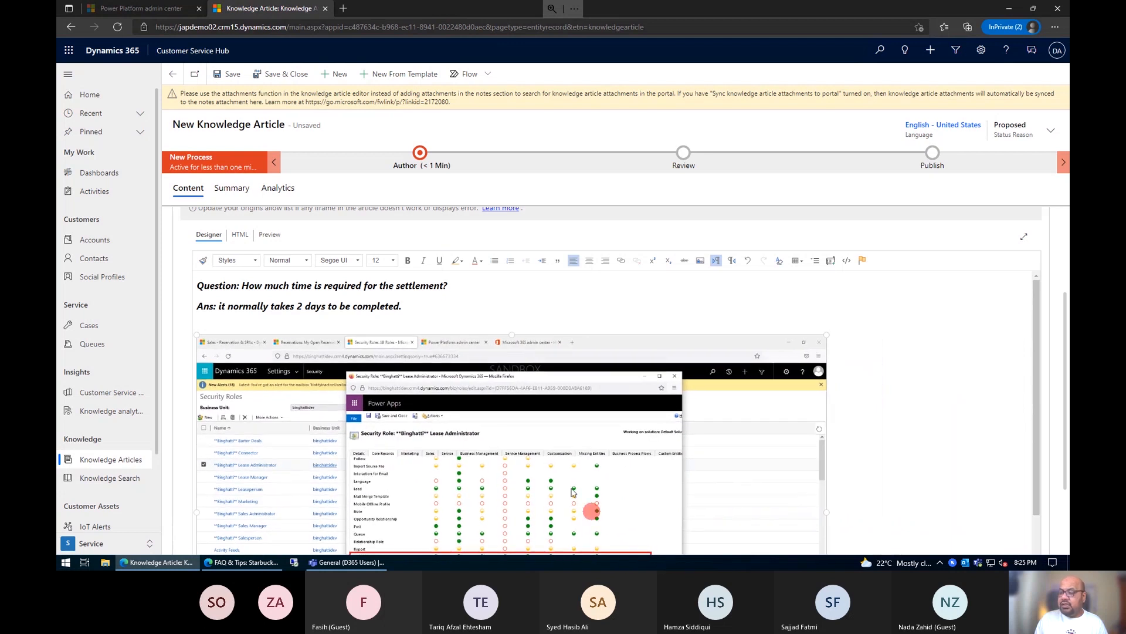
scroll(638, 484, down, 2)
scroll(650, 486, down, 2)
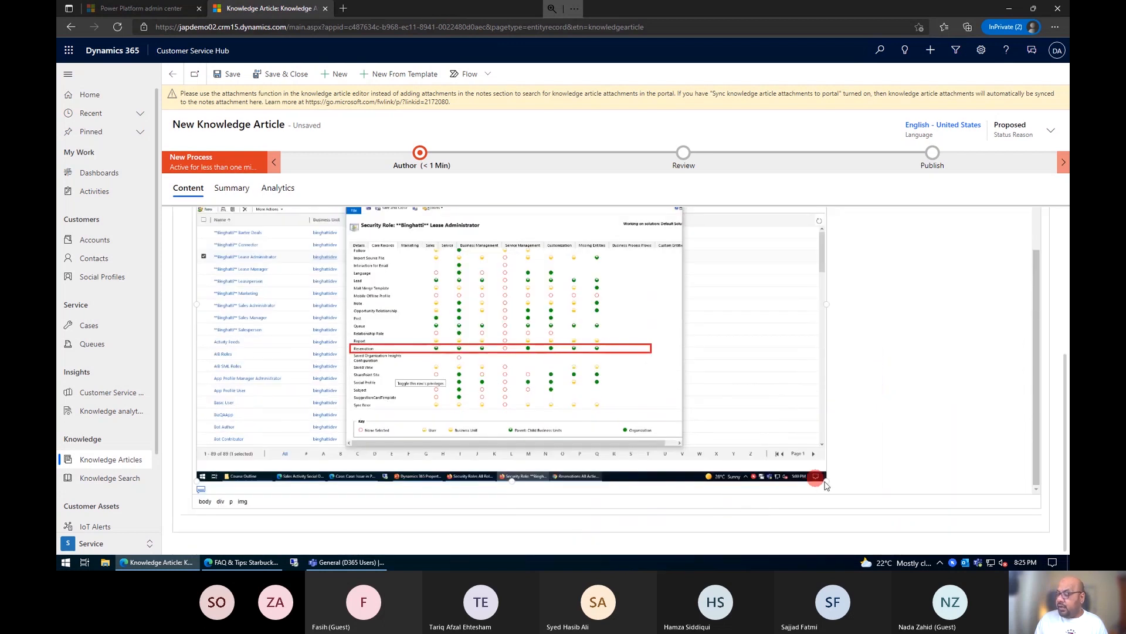
scroll(657, 397, up, 5)
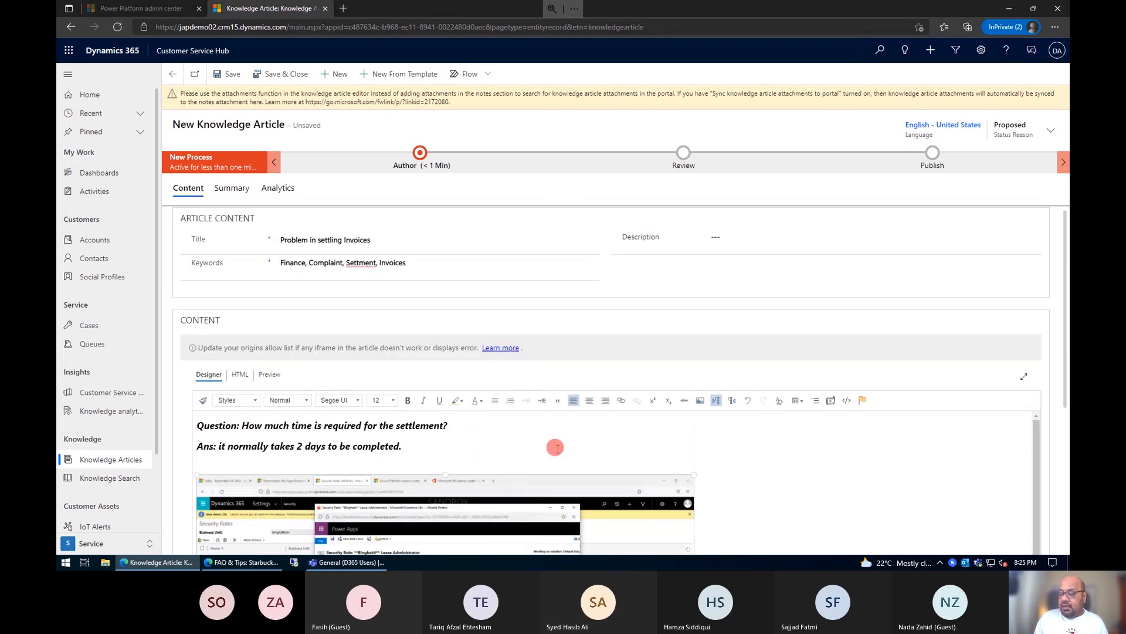
scroll(553, 445, down, 1)
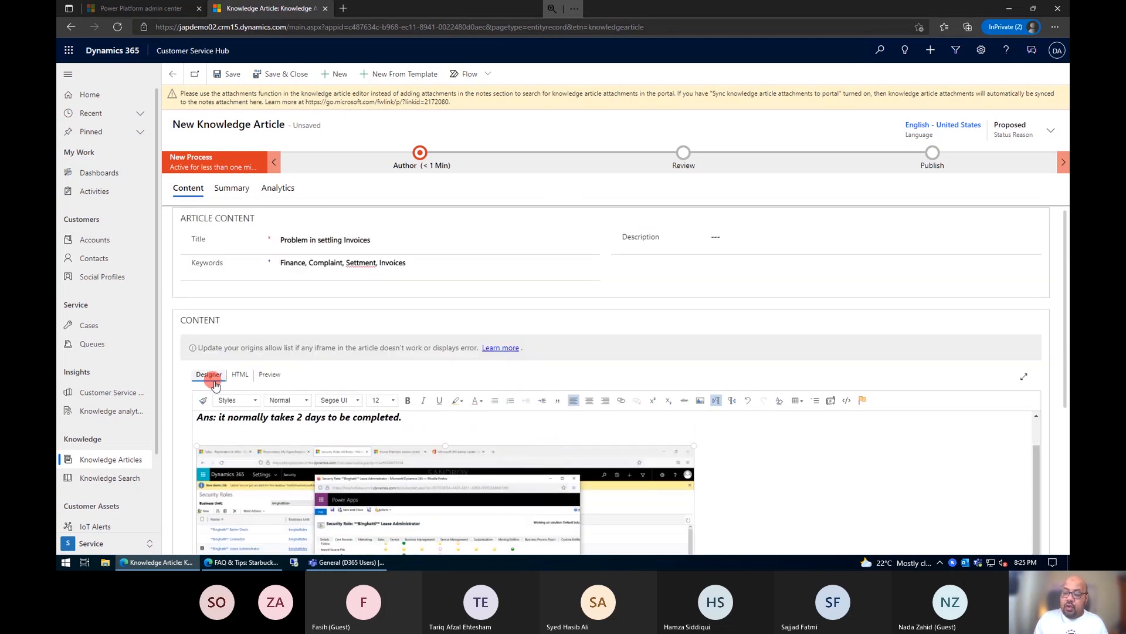
Step: Examine the content's HTML source, and preview the article in the landscape tablet and portrait mobile layouts
click(239, 374)
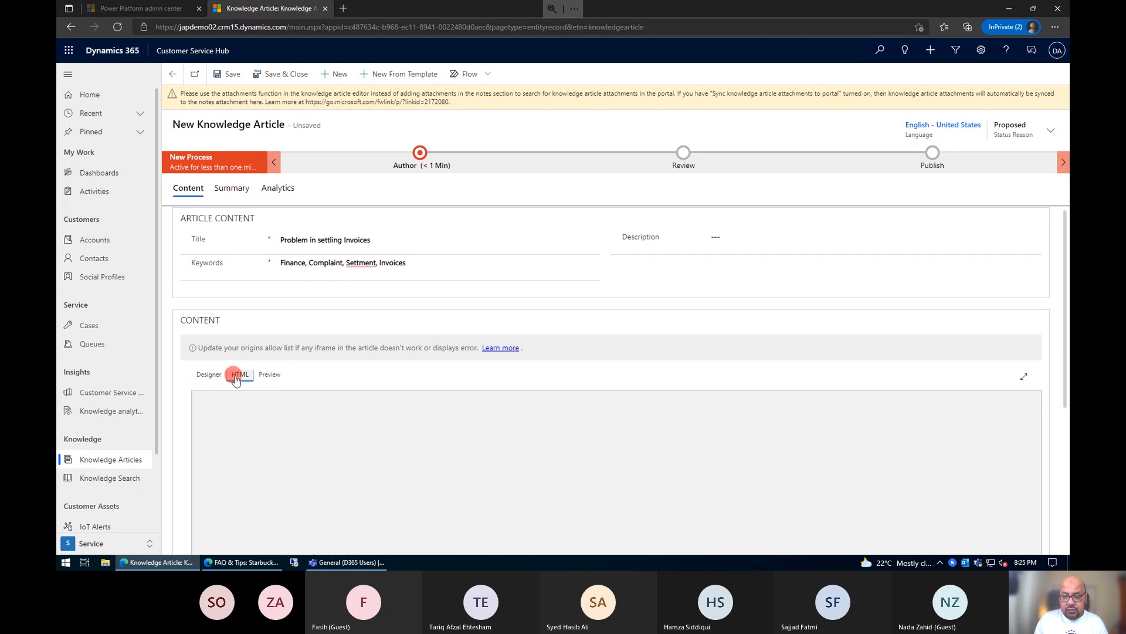
click(424, 465)
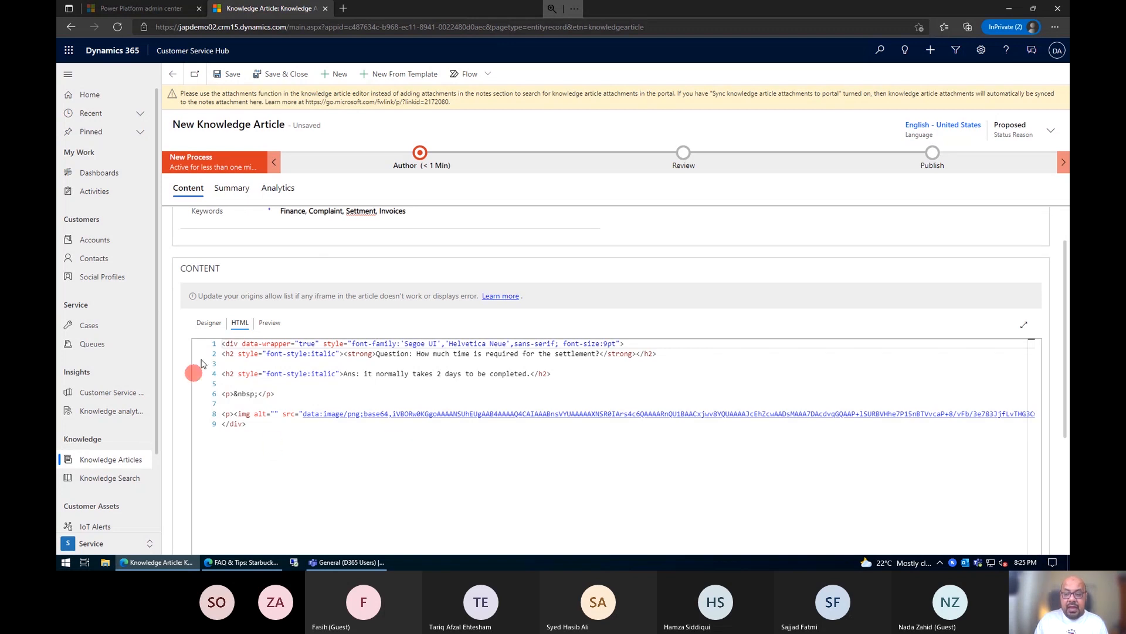
click(209, 323)
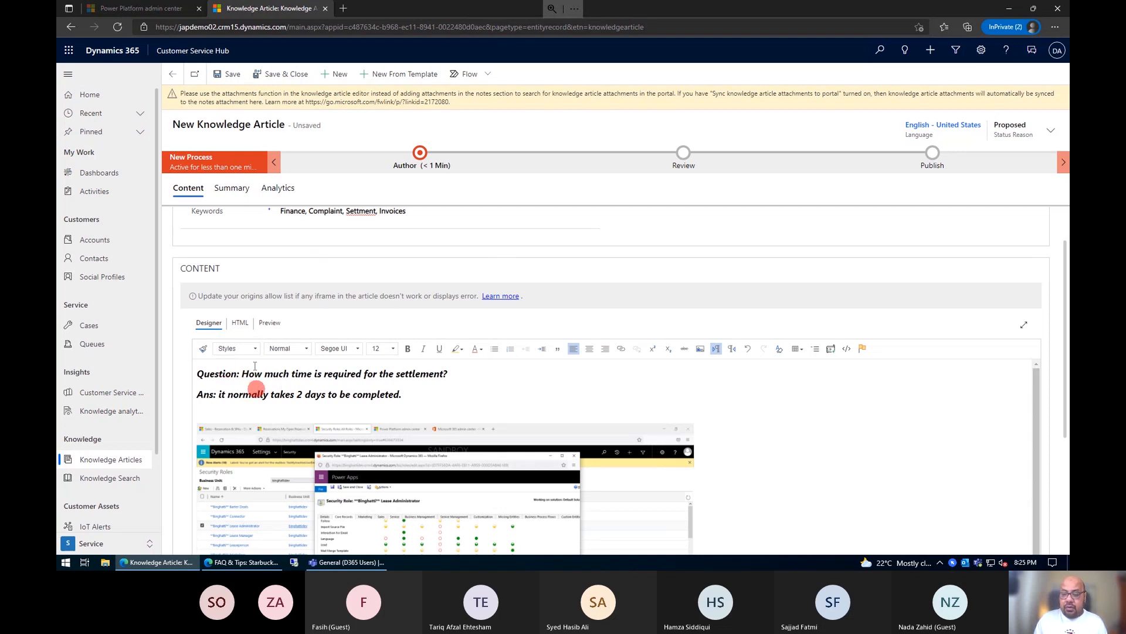
click(274, 322)
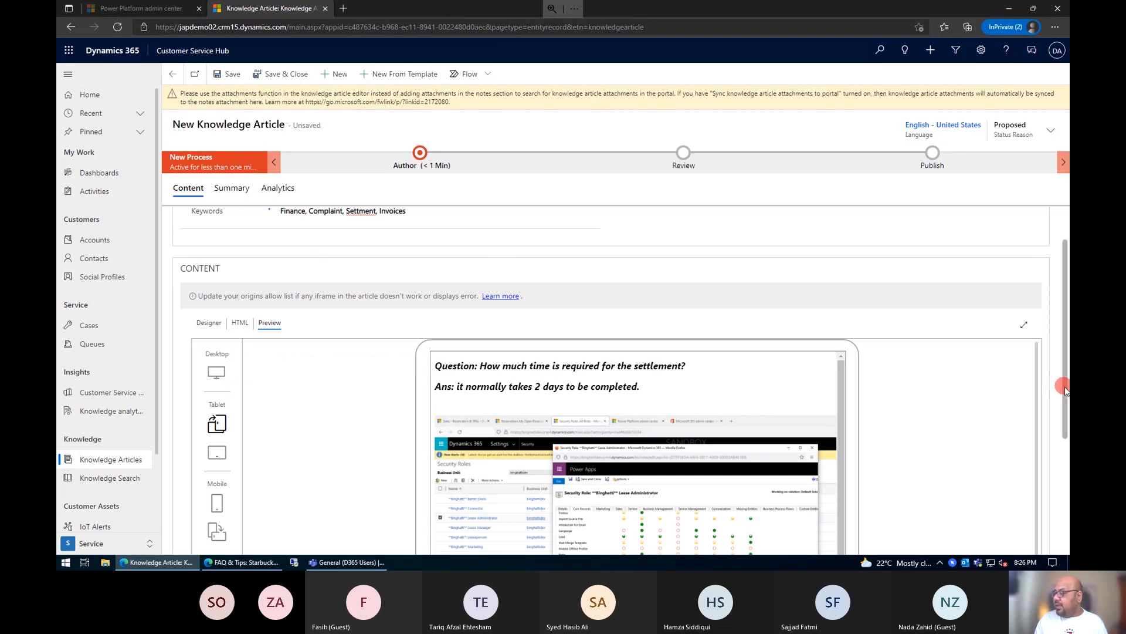
drag(1066, 390, 1065, 457)
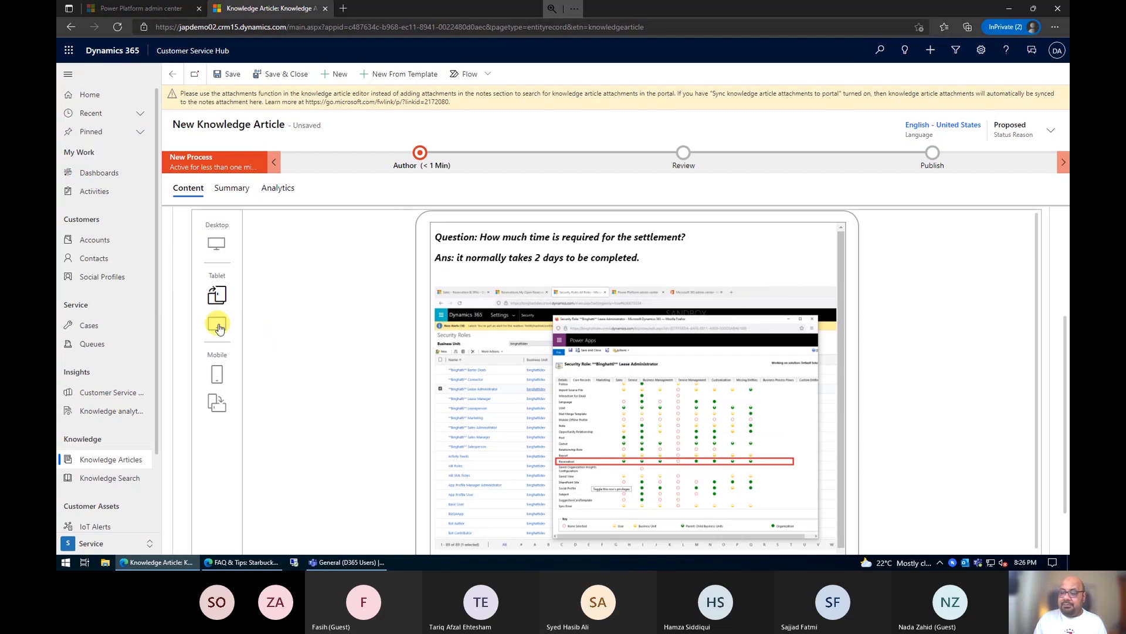
click(218, 324)
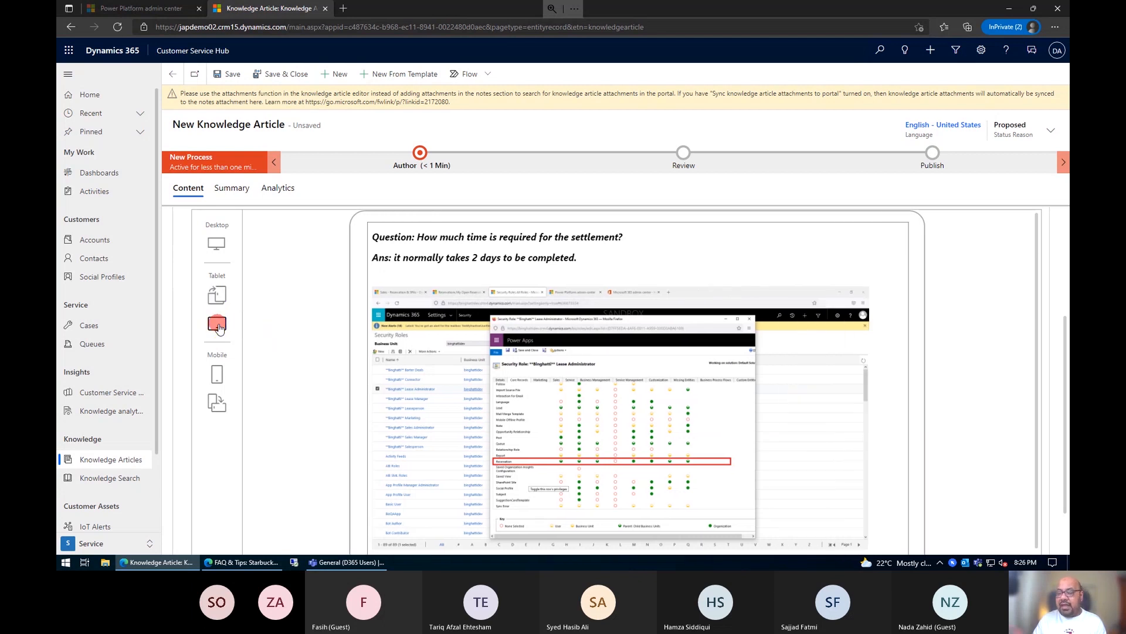
click(217, 374)
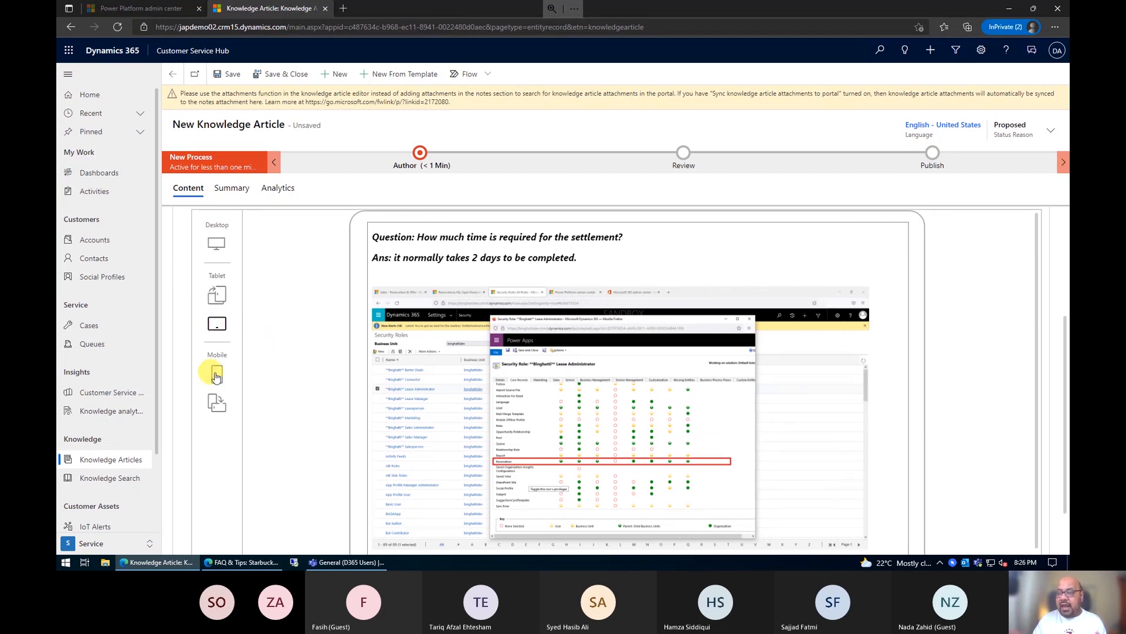
scroll(556, 387, down, 5)
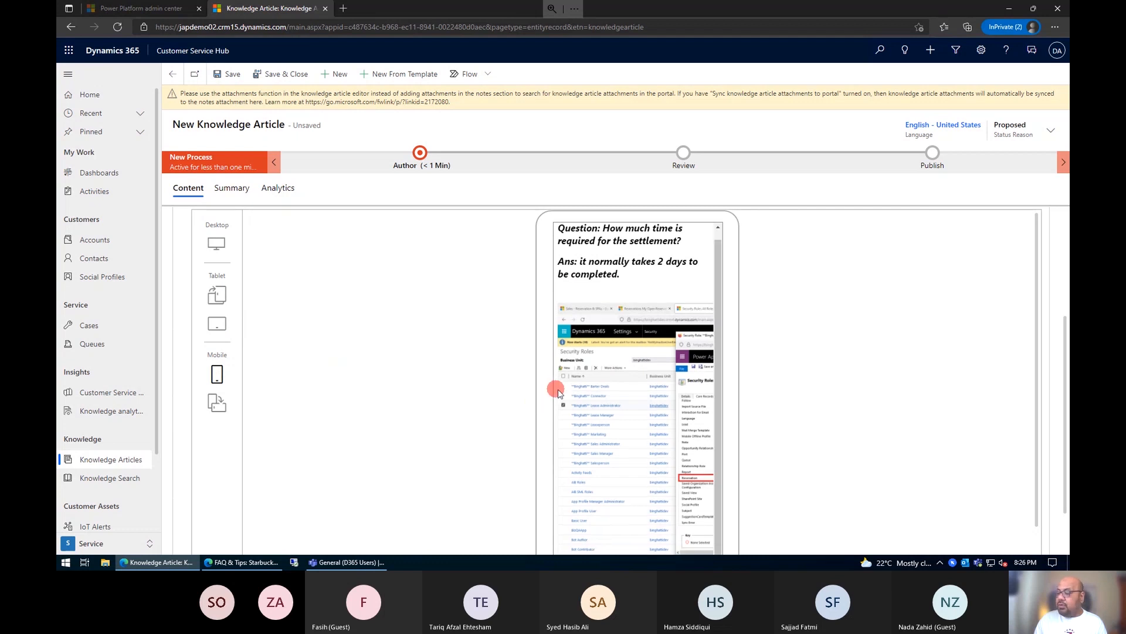
scroll(767, 380, down, 2)
scroll(689, 384, up, 1)
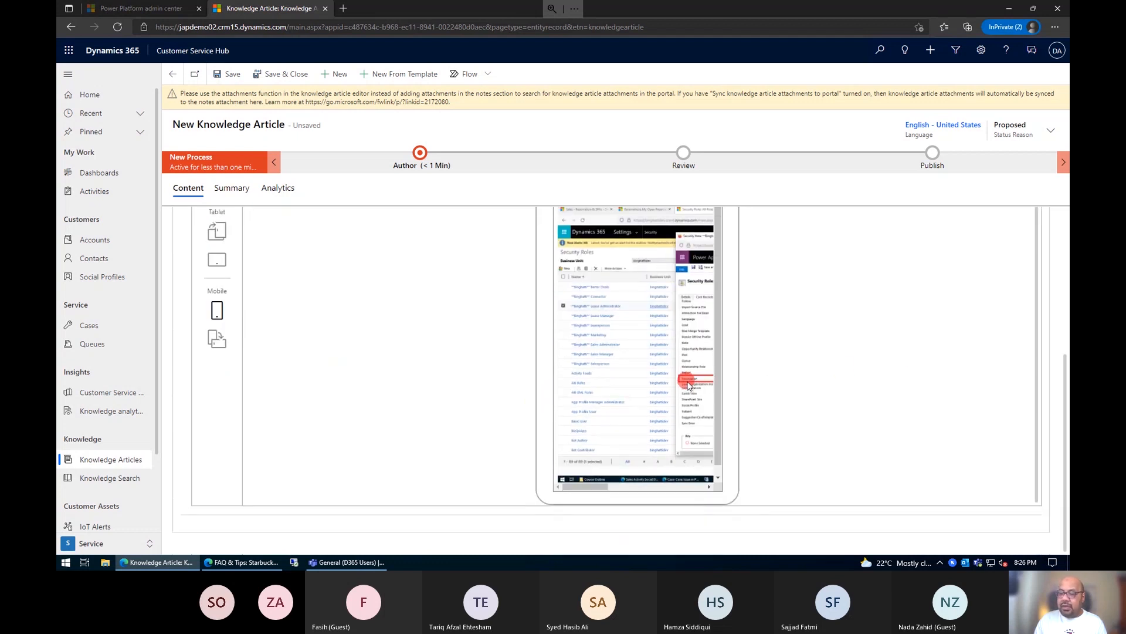
scroll(324, 314, up, 2)
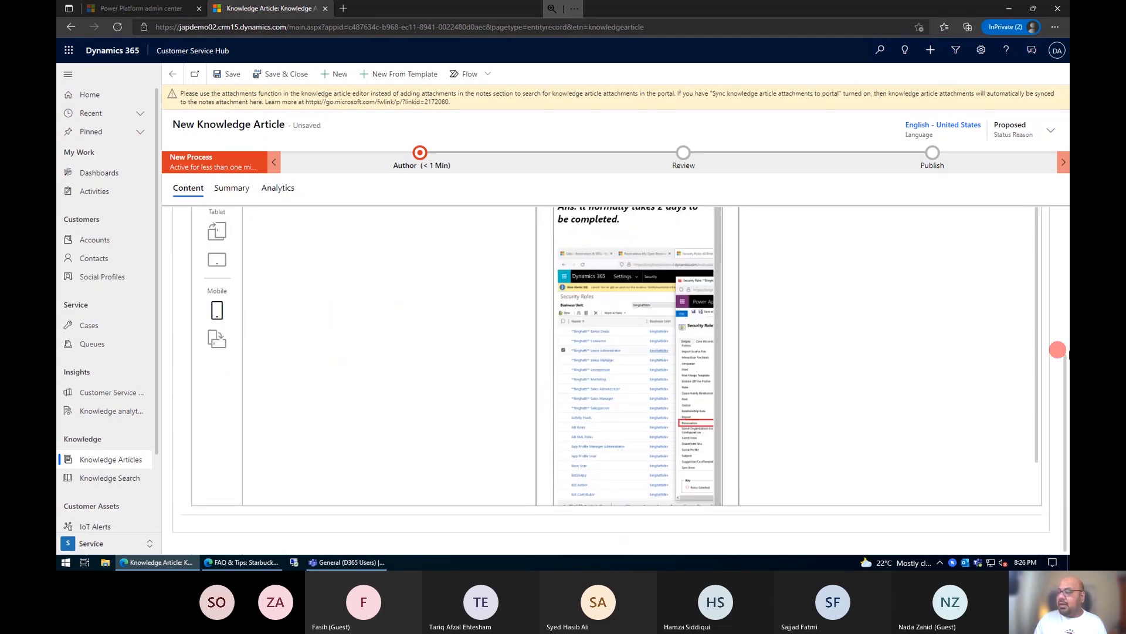
Step: Return the content to the Designer view and save the knowledge article
drag(1065, 378, 1039, 226)
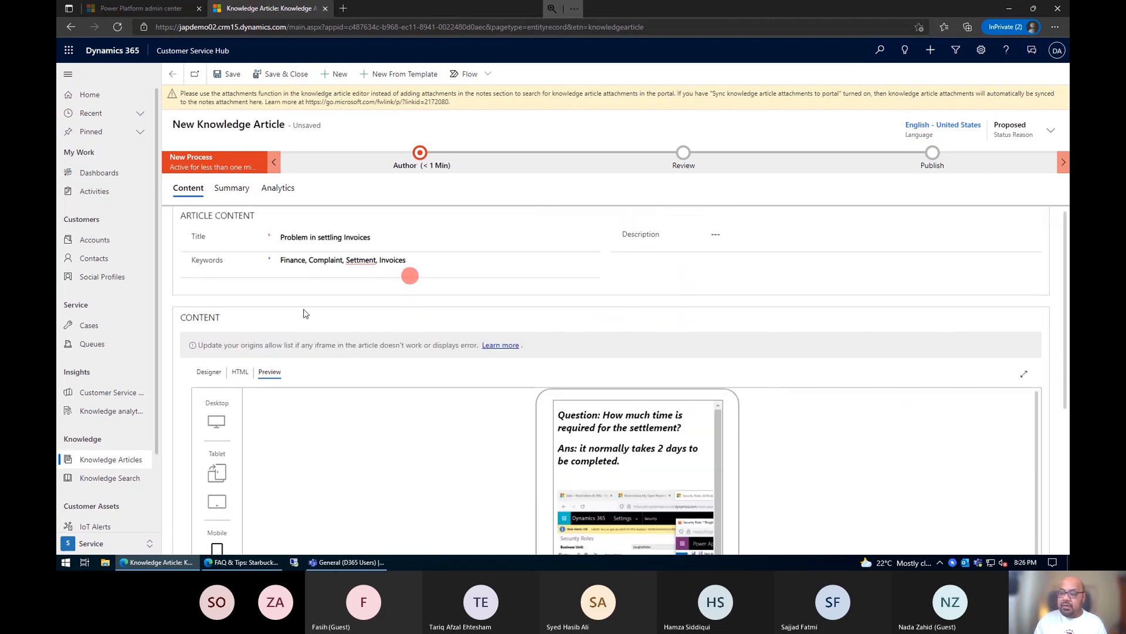
click(209, 372)
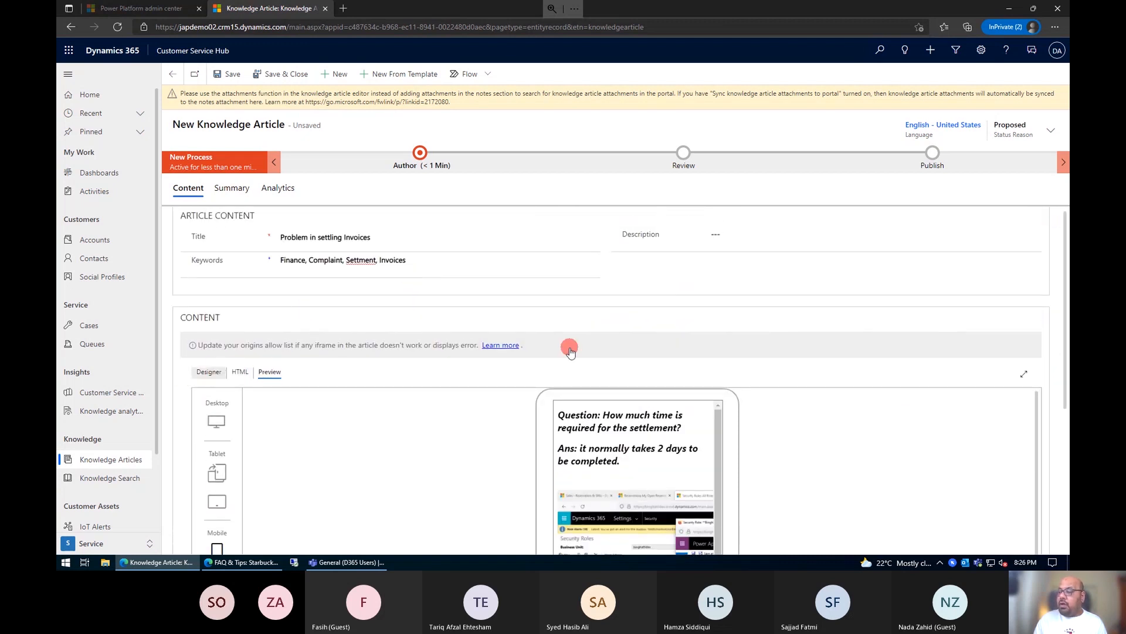
click(229, 74)
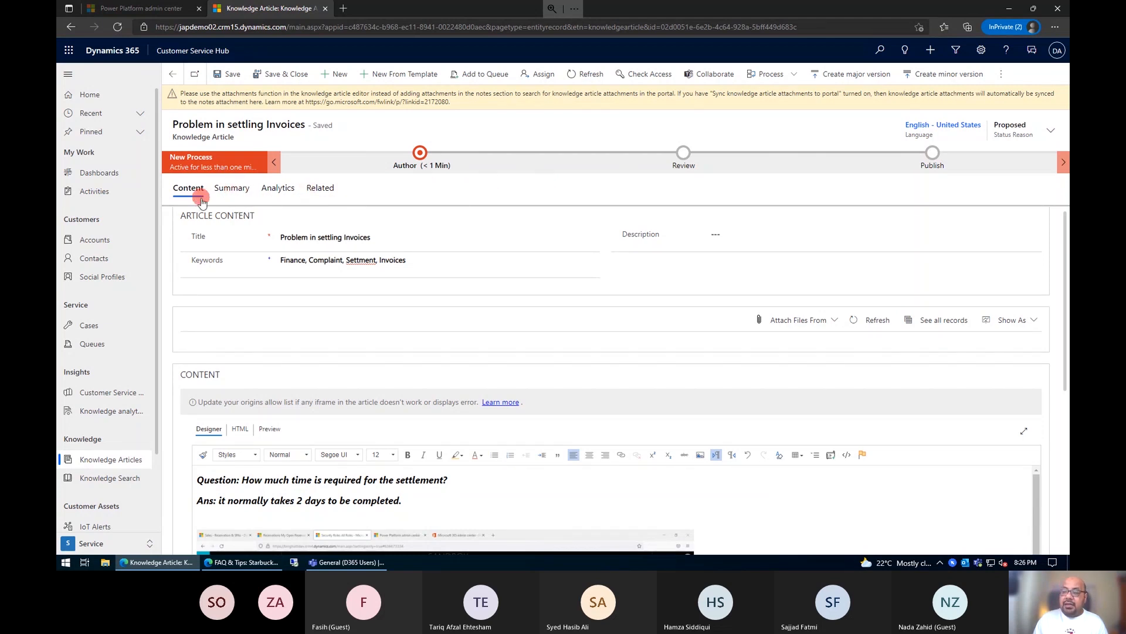
Step: Review the article's basic settings in its summary, and set the Subject to Inquiry in the publish settings
click(228, 188)
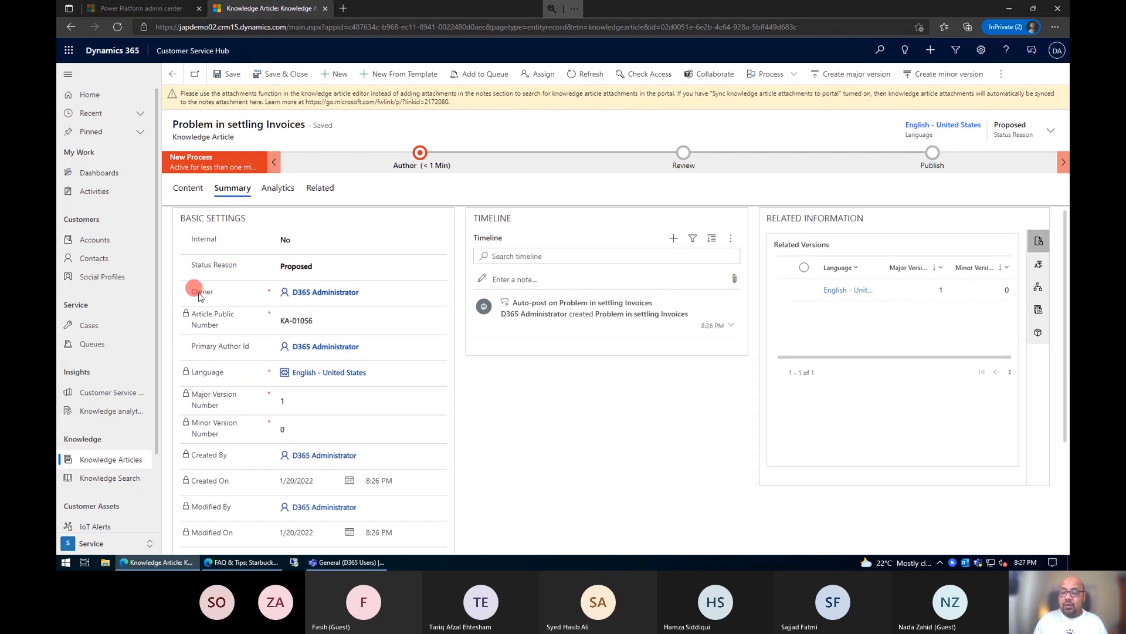
scroll(181, 308, down, 1)
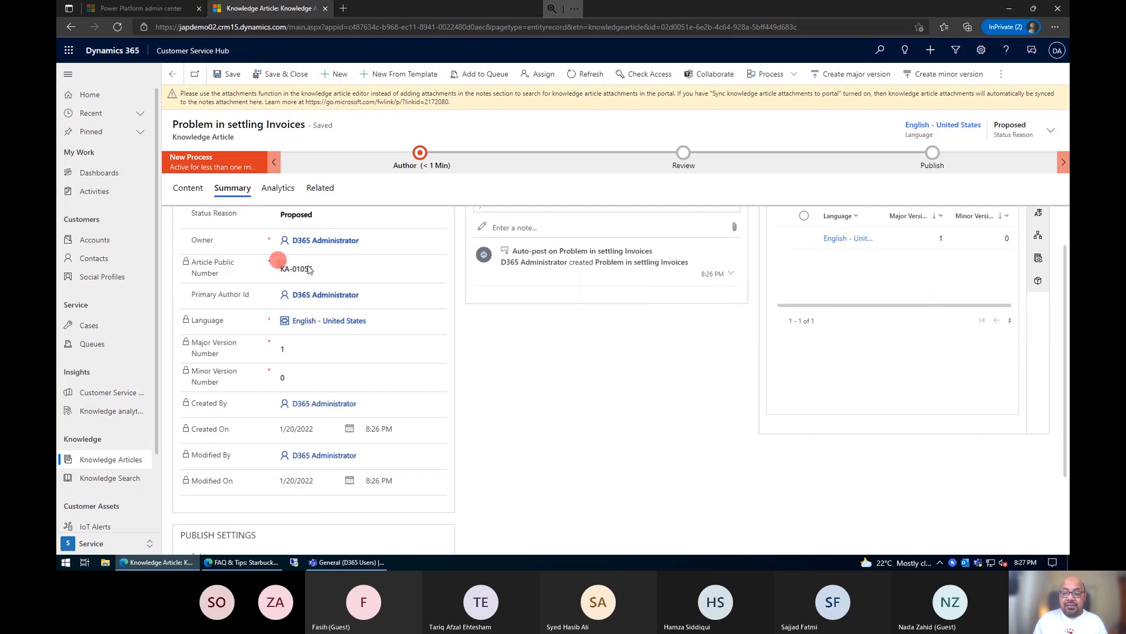
click(306, 301)
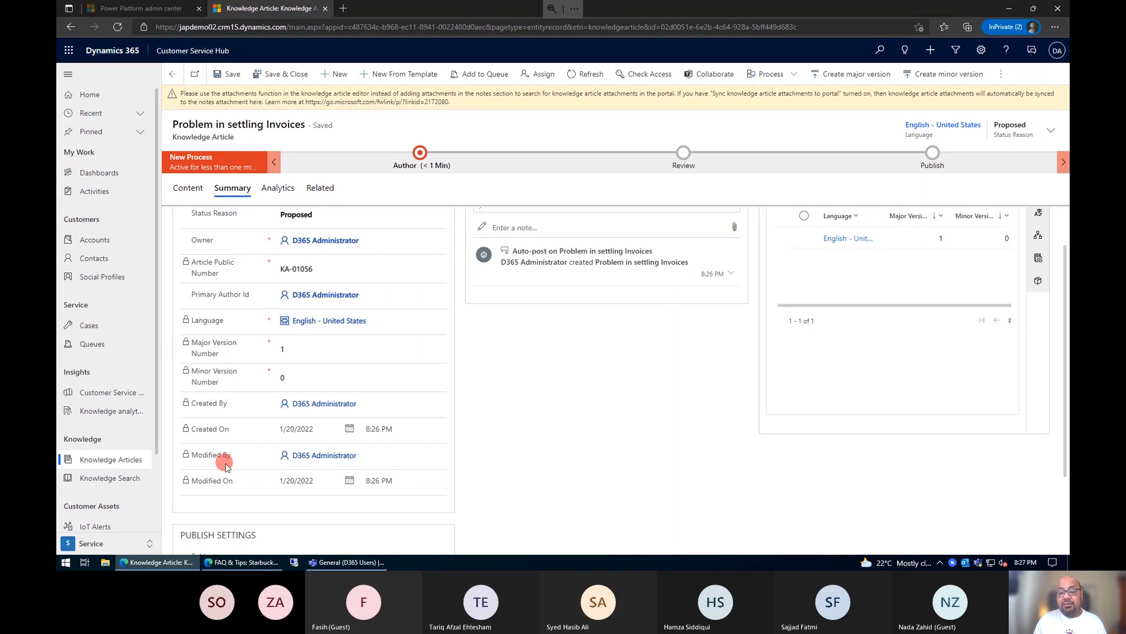
scroll(227, 466, down, 1)
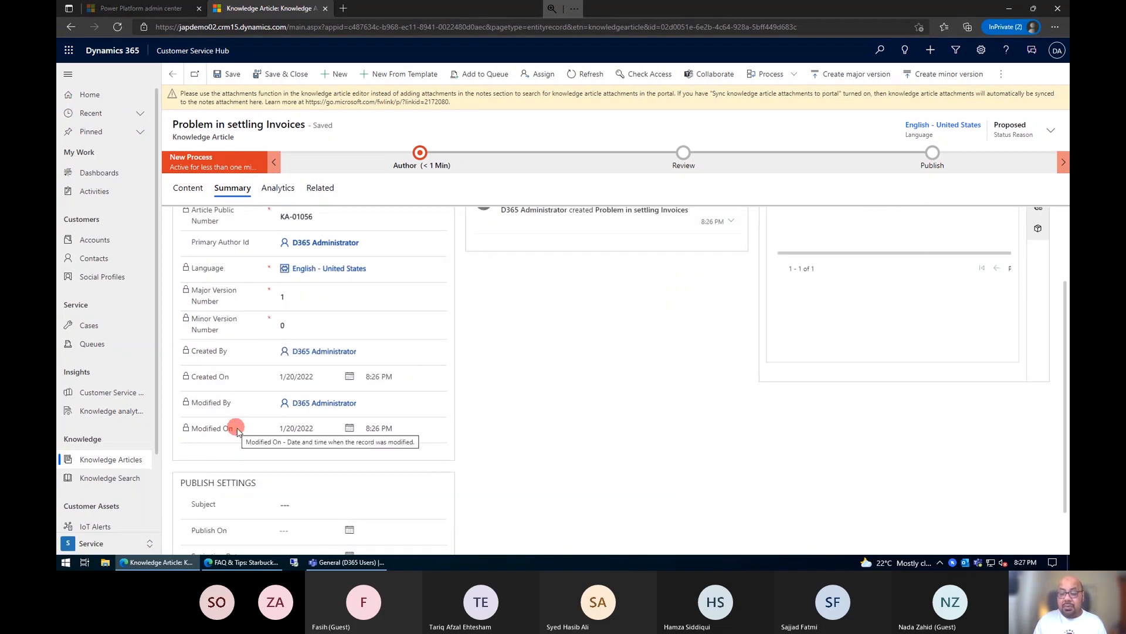
scroll(237, 432, down, 1)
click(281, 453)
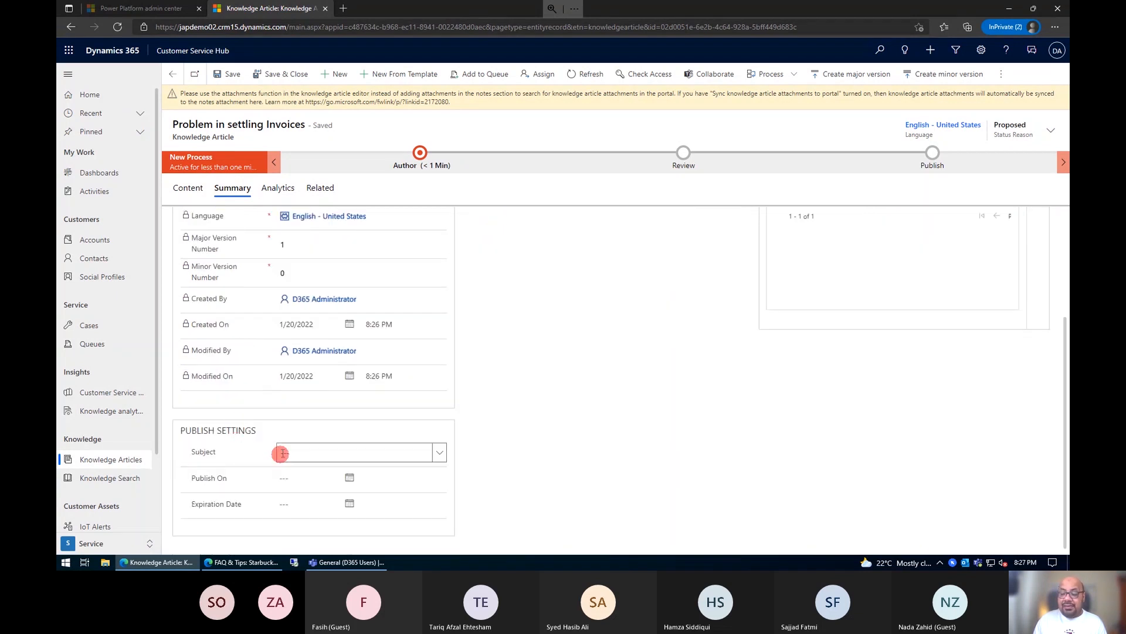
click(440, 452)
click(438, 453)
click(441, 453)
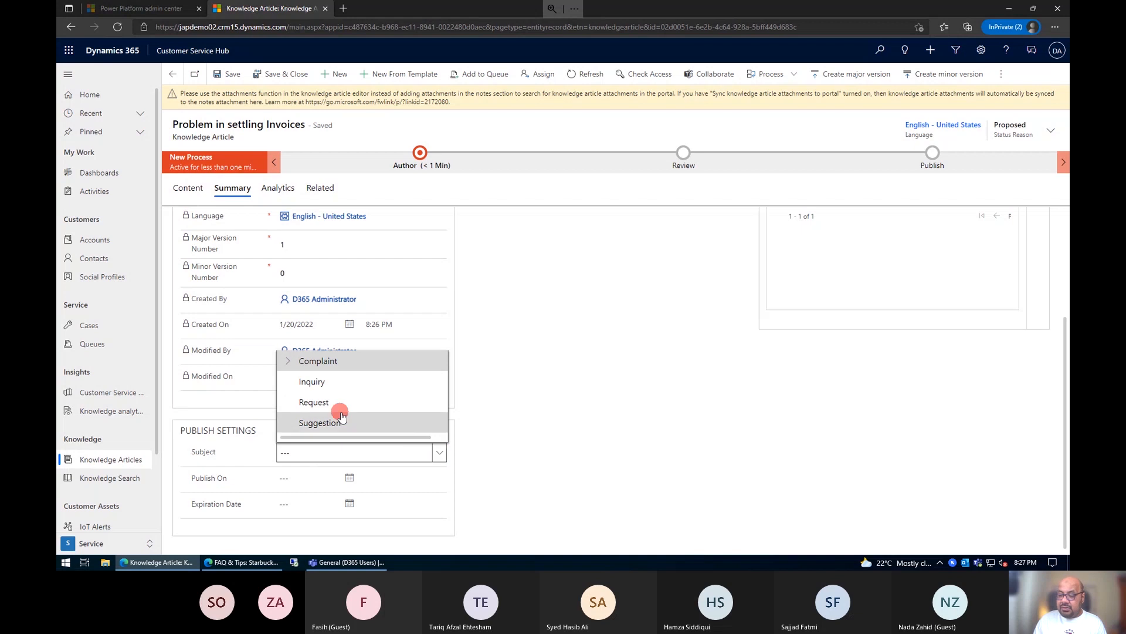
click(342, 382)
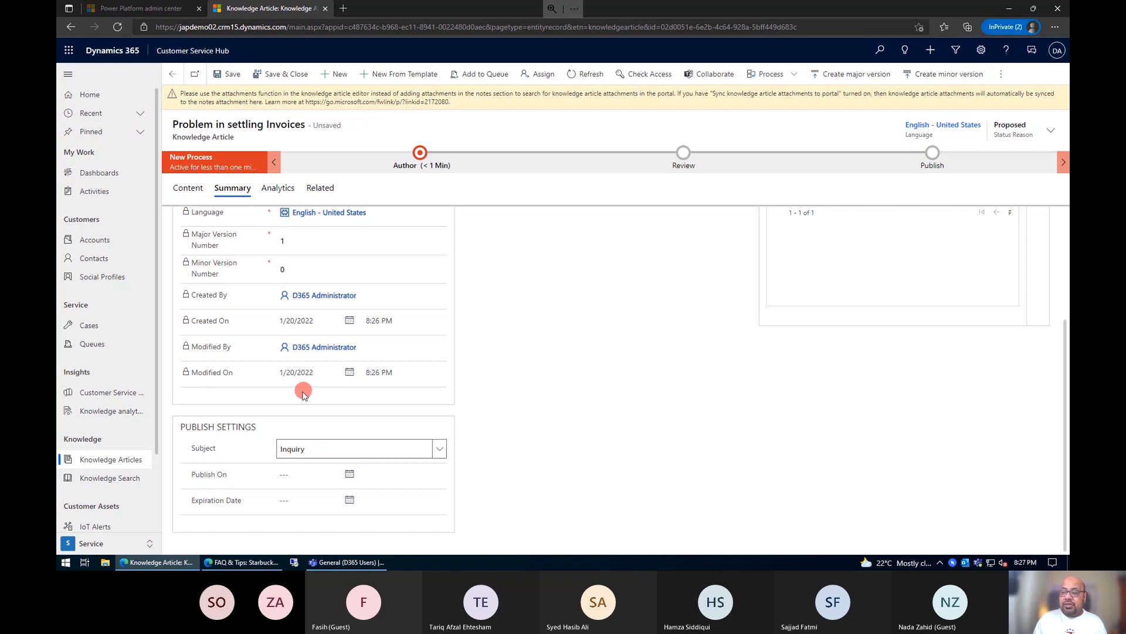
scroll(304, 390, up, 3)
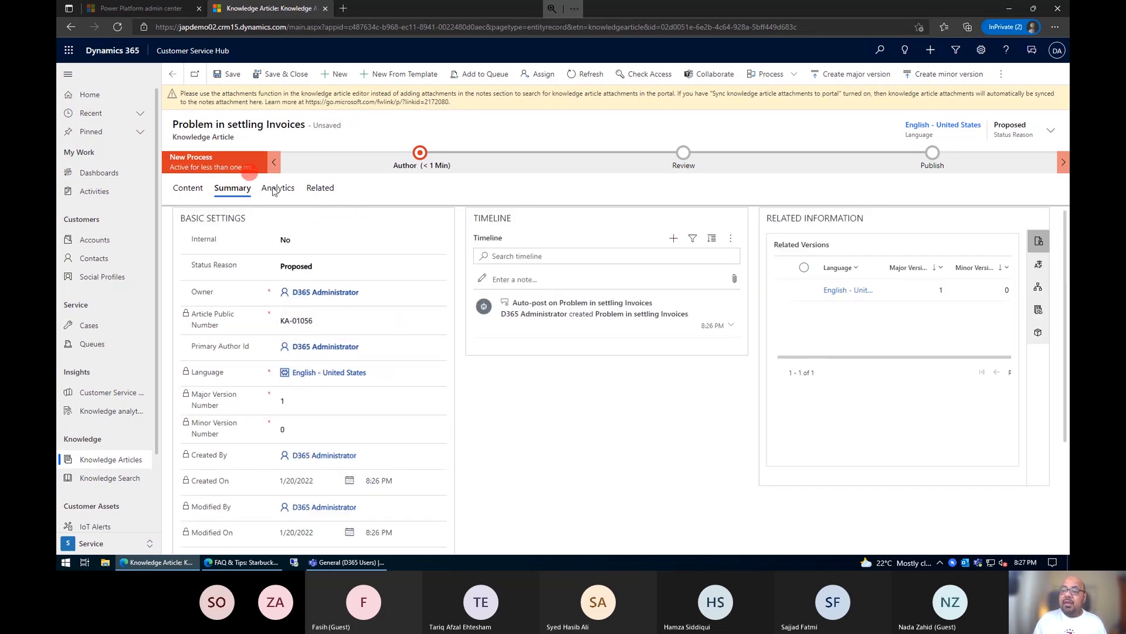
Step: Review the article's analytics for views, feedback and linked cases, and return to its content
drag(280, 188, 682, 486)
click(668, 471)
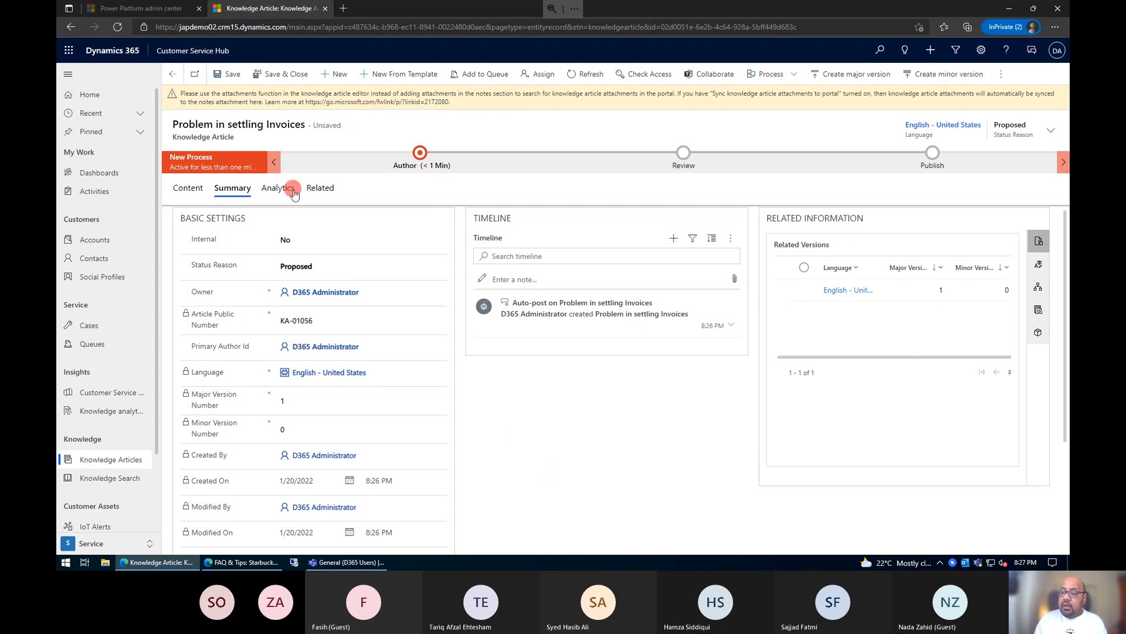
click(286, 189)
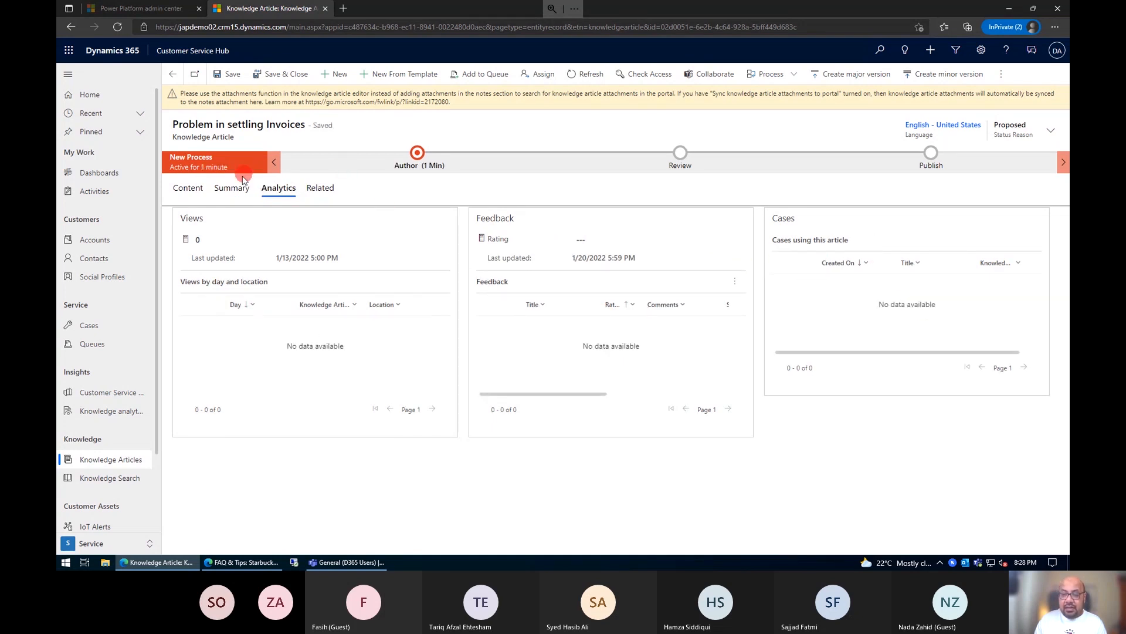
click(183, 197)
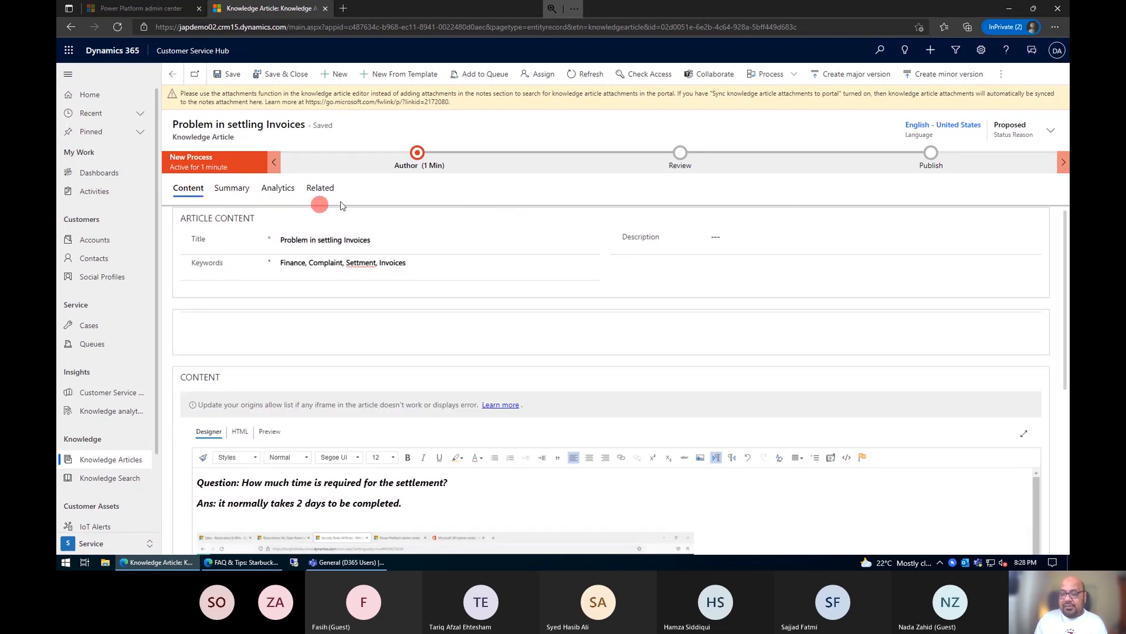
scroll(507, 508, down, 1)
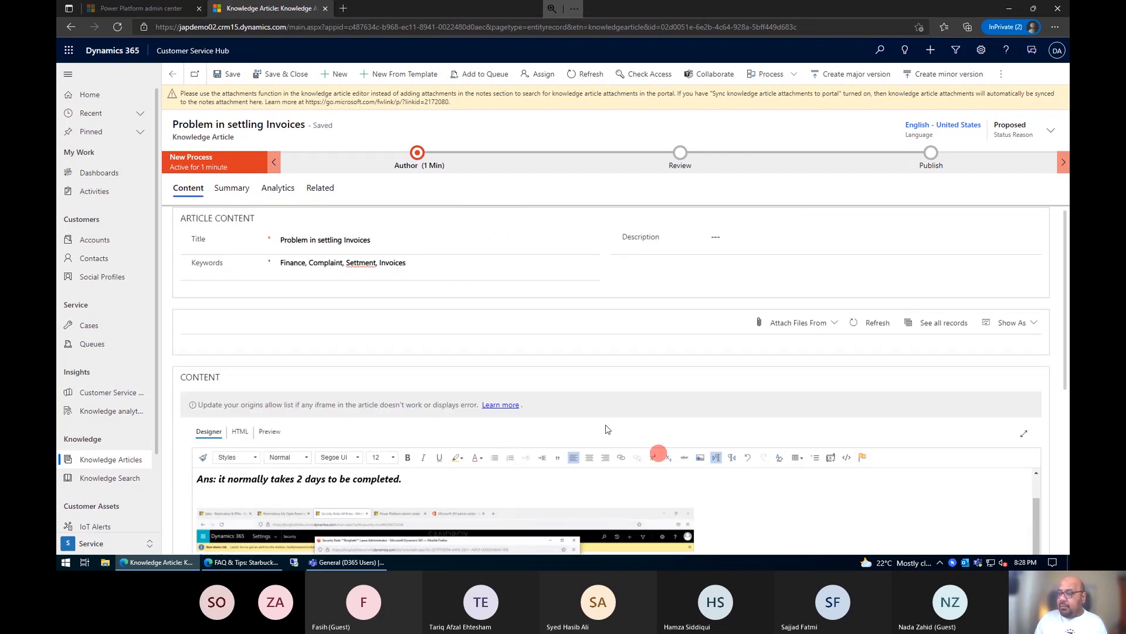
Step: Mark the article complete for review in the Author stage and advance the process to the Review stage
click(417, 154)
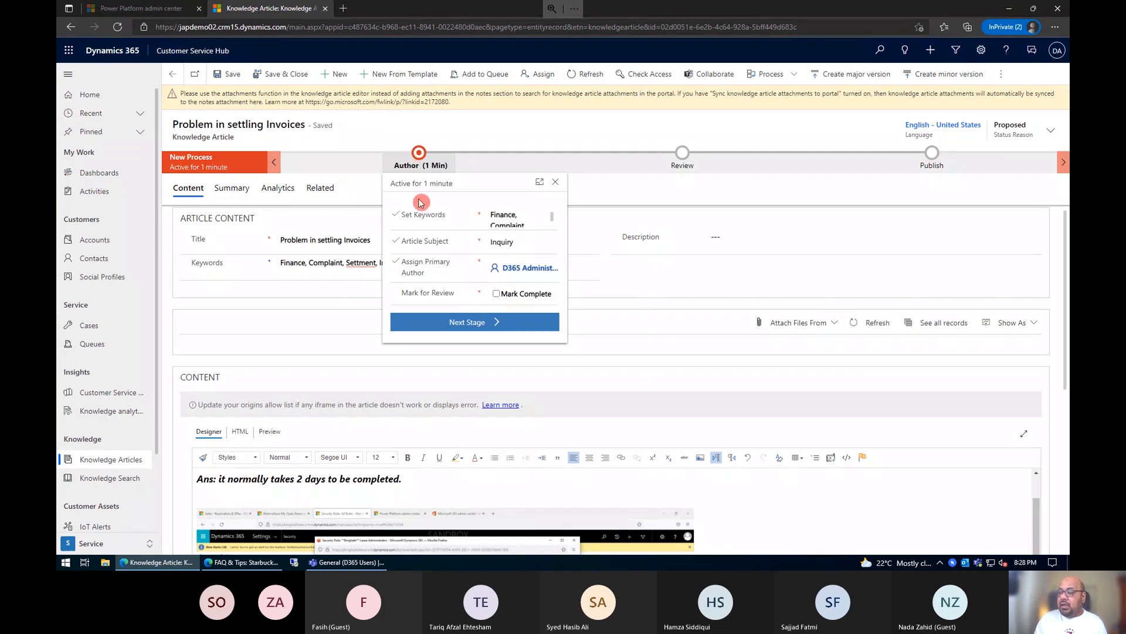
click(483, 297)
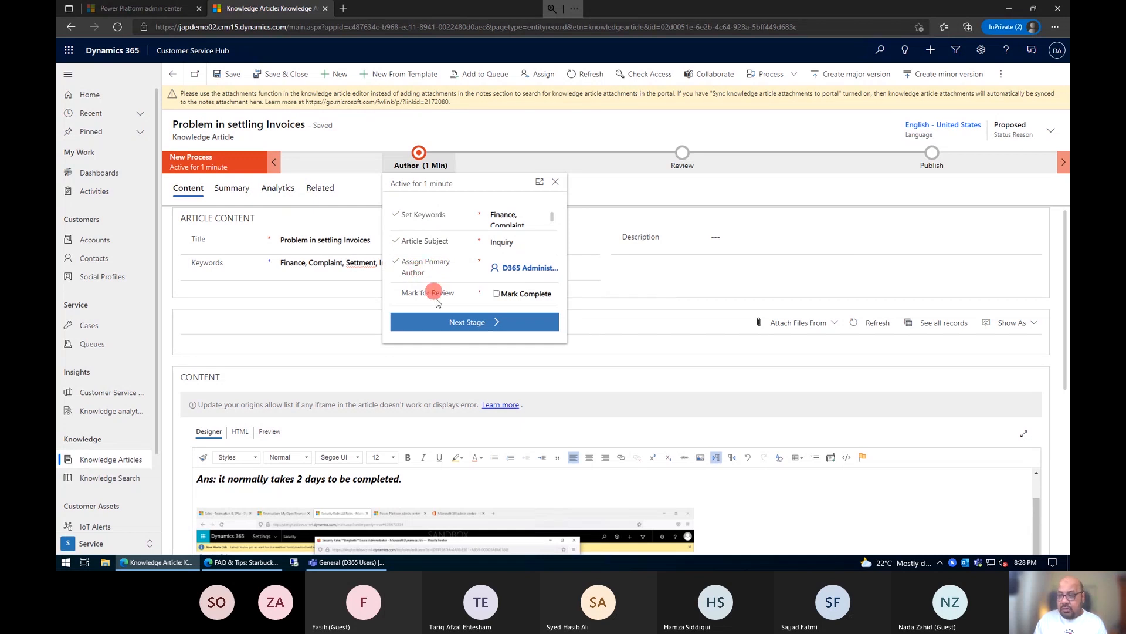
click(497, 293)
click(490, 323)
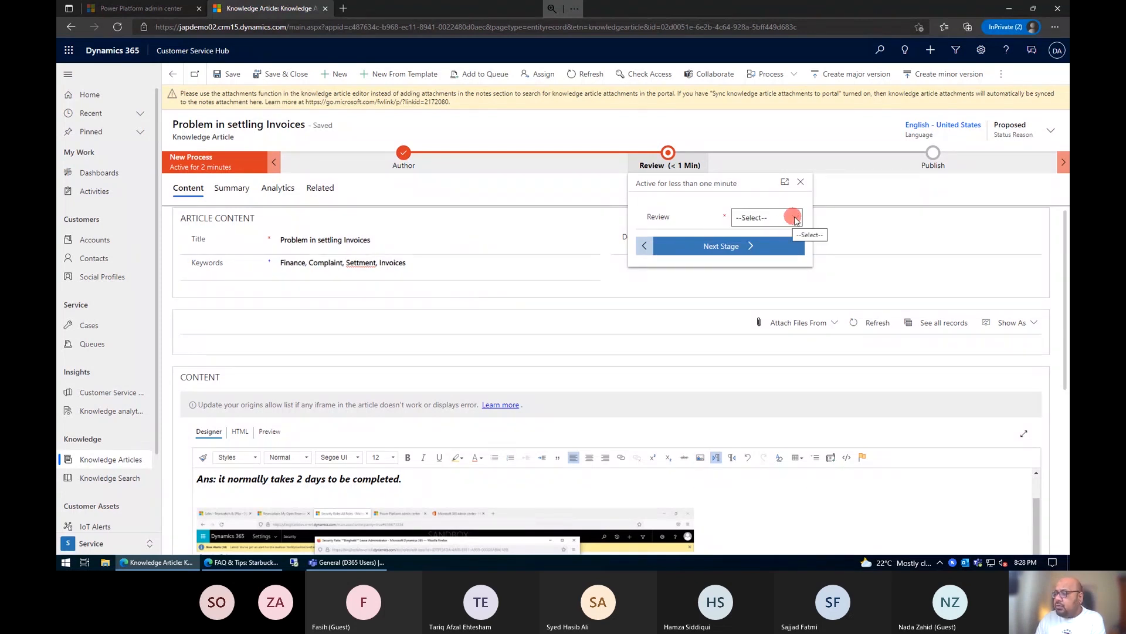
Step: Set the article's review to Approved, confirm the approval and advance the process to the Publish stage
click(795, 218)
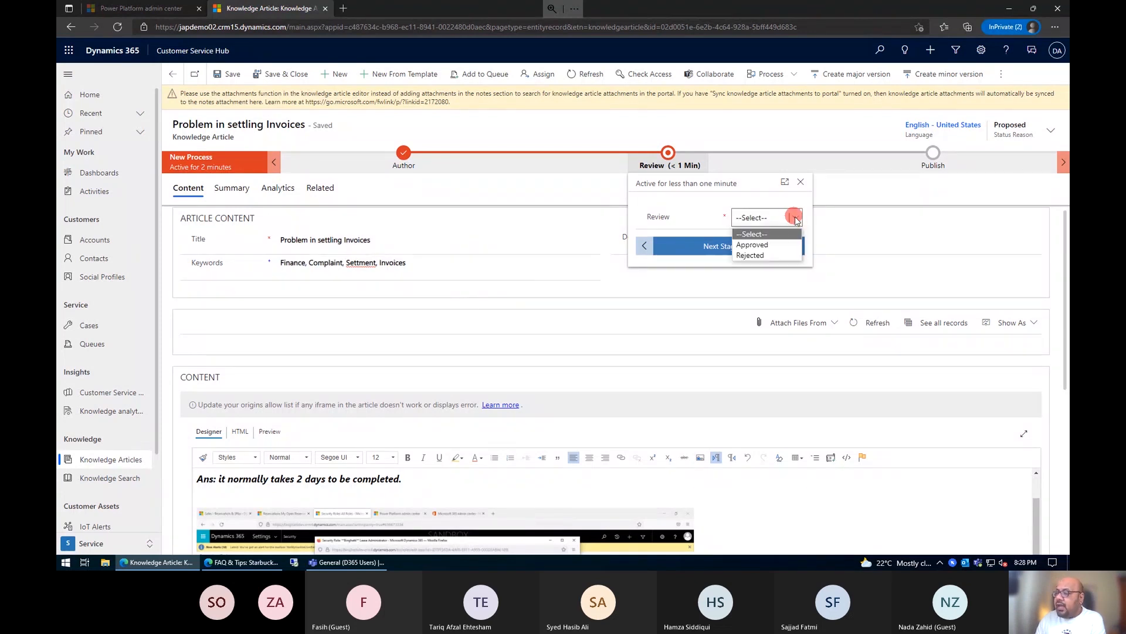
click(754, 245)
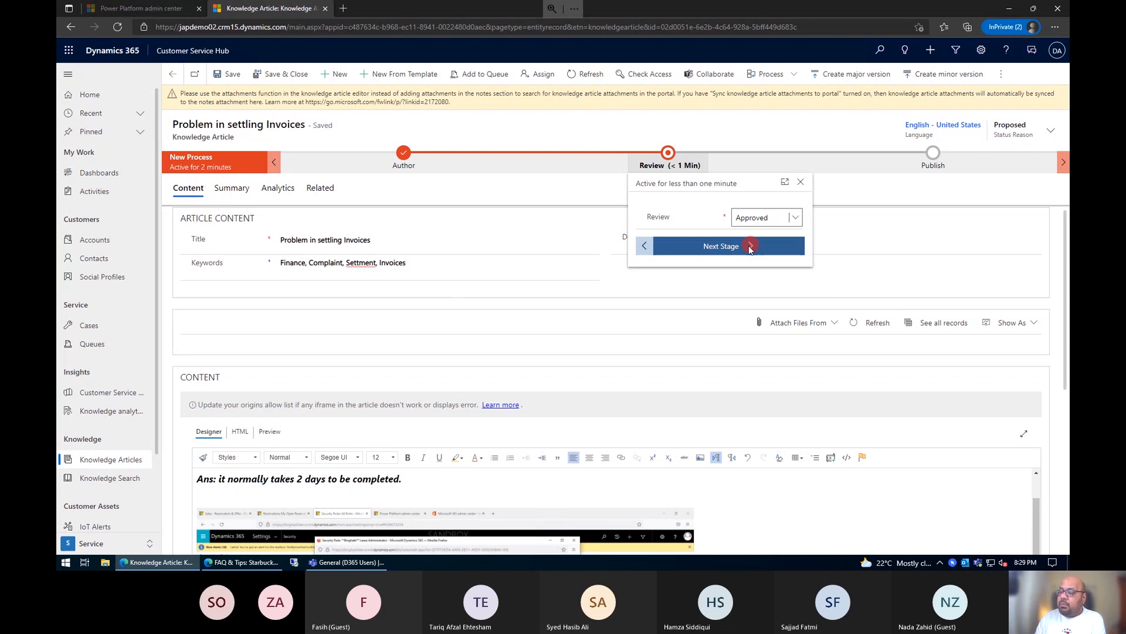
click(750, 246)
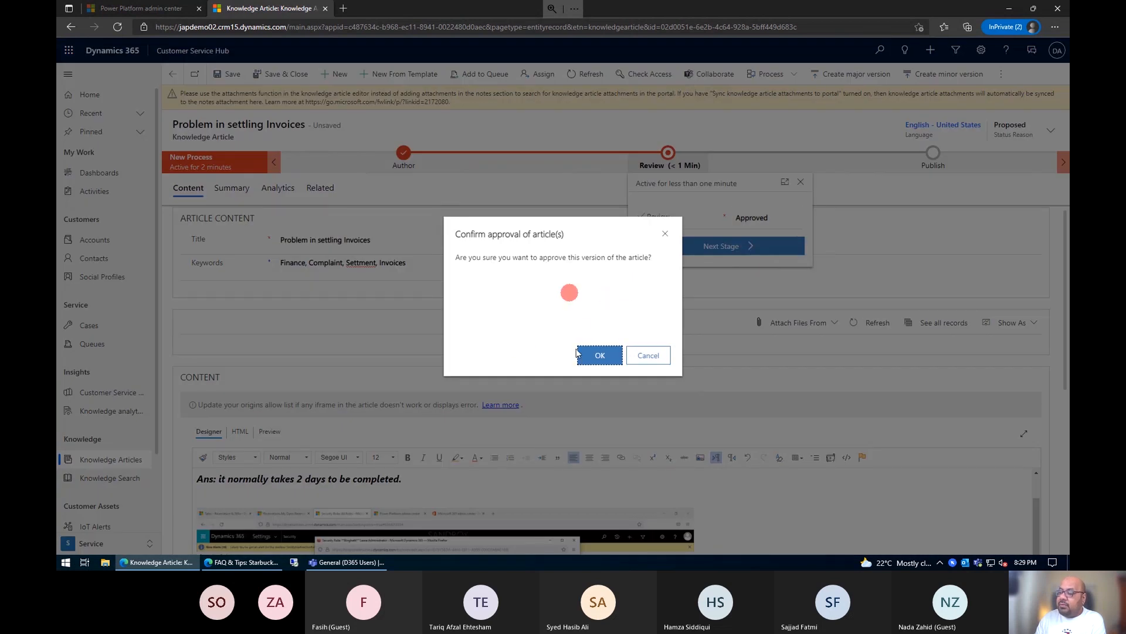
click(595, 353)
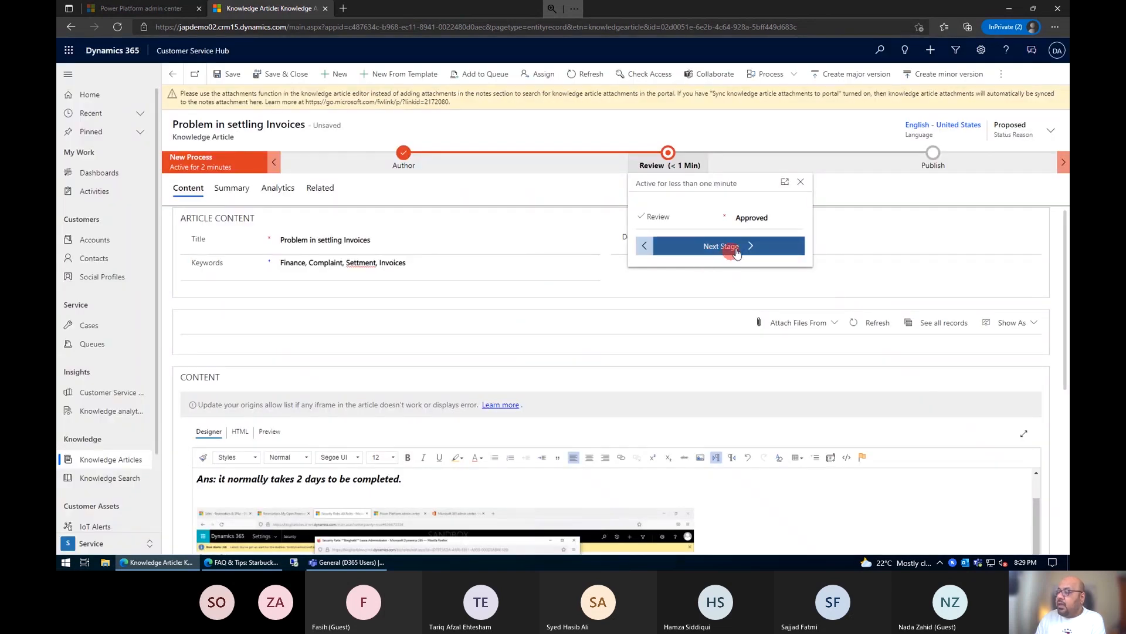
click(741, 252)
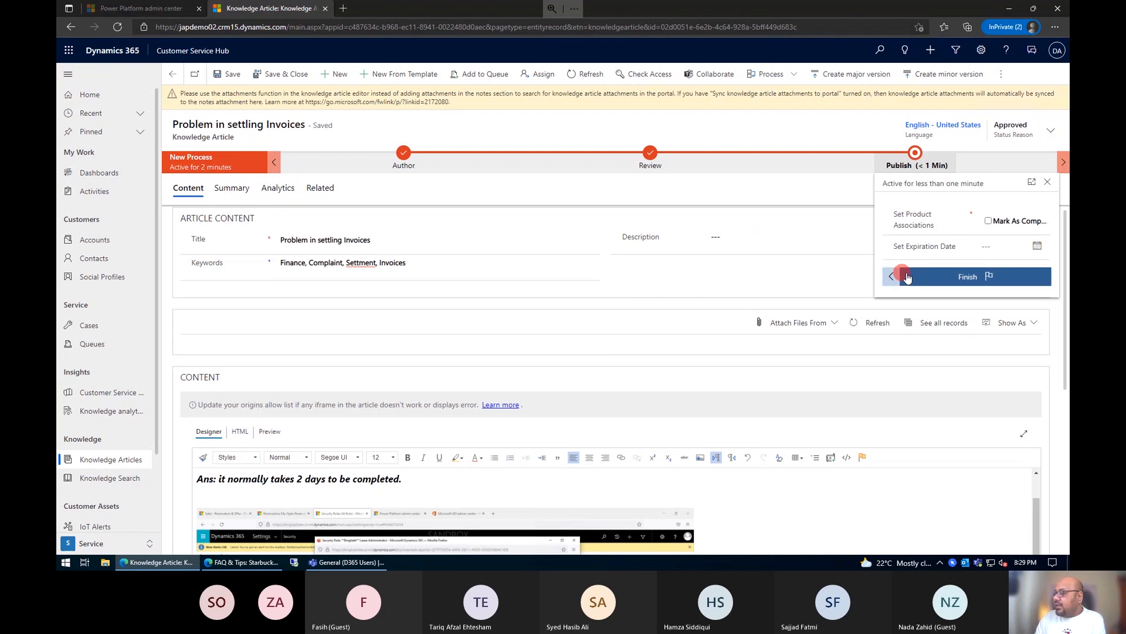
Step: Mark Set Product Associations as complete in the Publish stage and finish the process
click(969, 281)
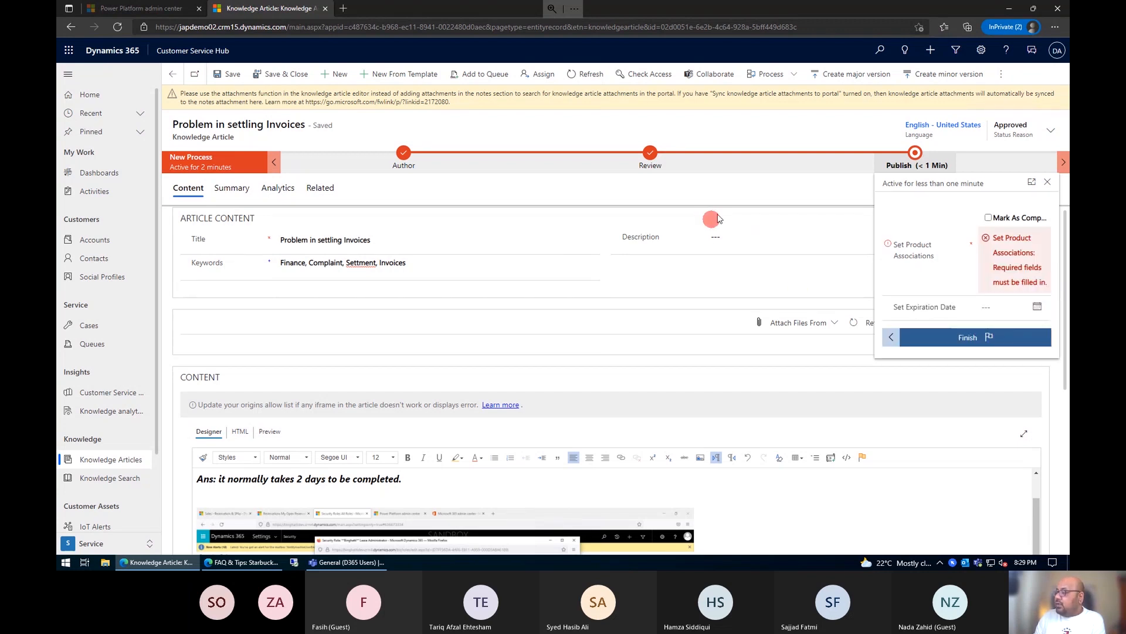
click(989, 218)
click(975, 351)
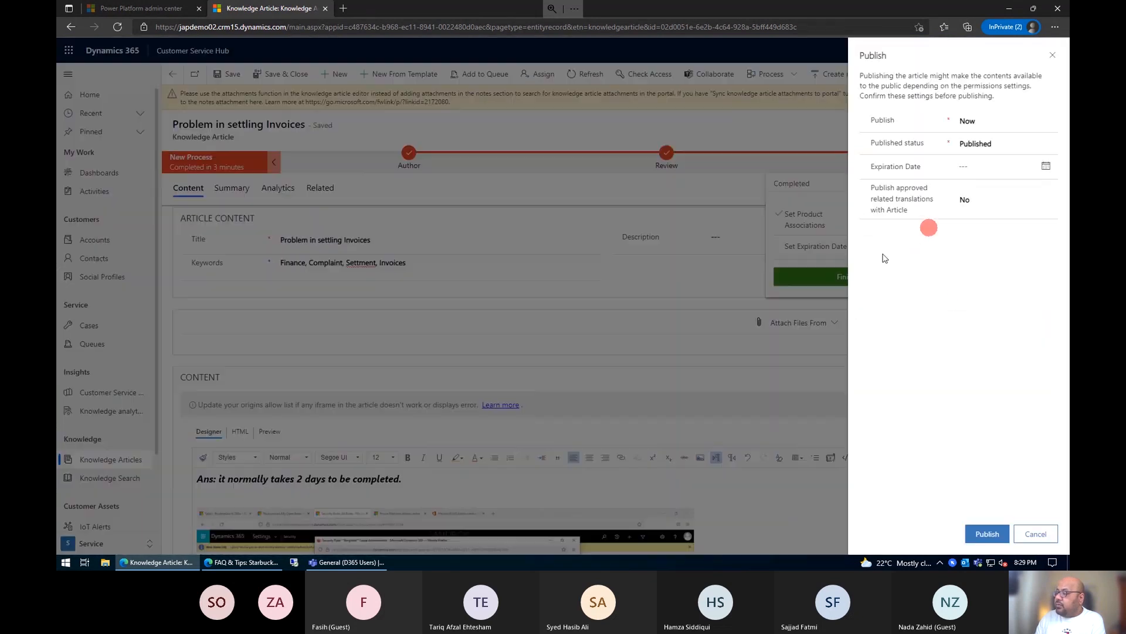
click(1049, 121)
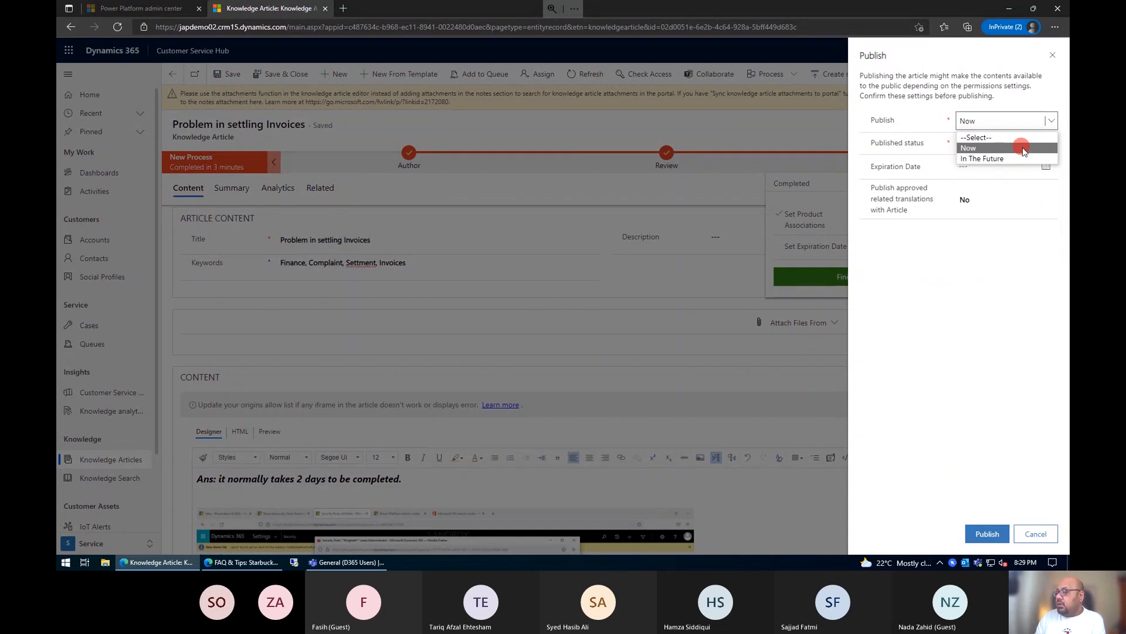
click(1025, 149)
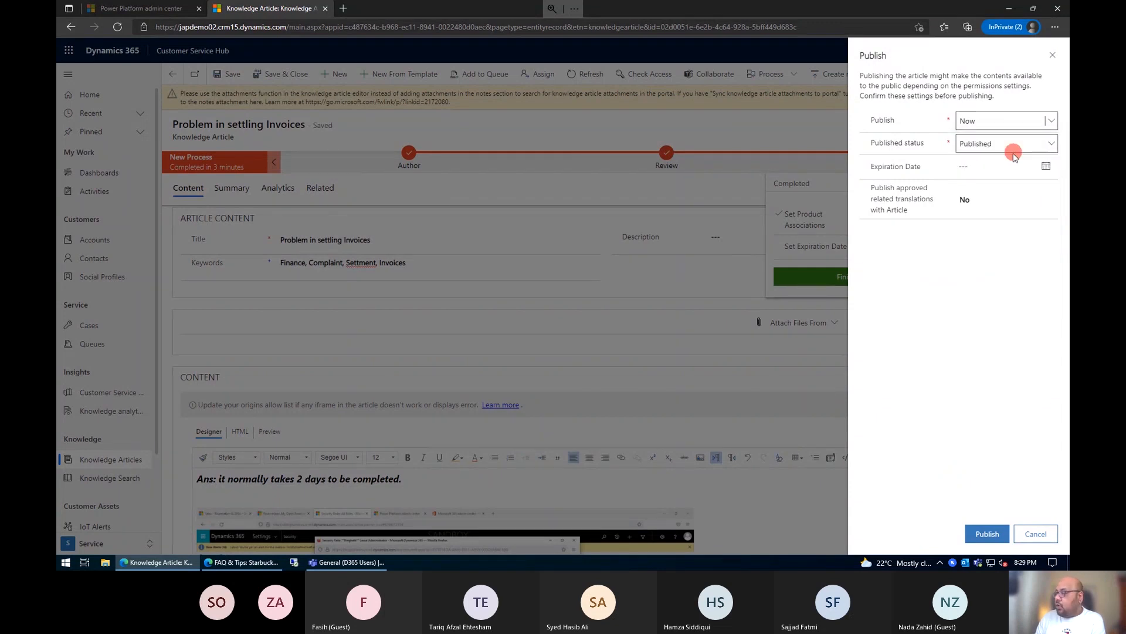
click(1027, 148)
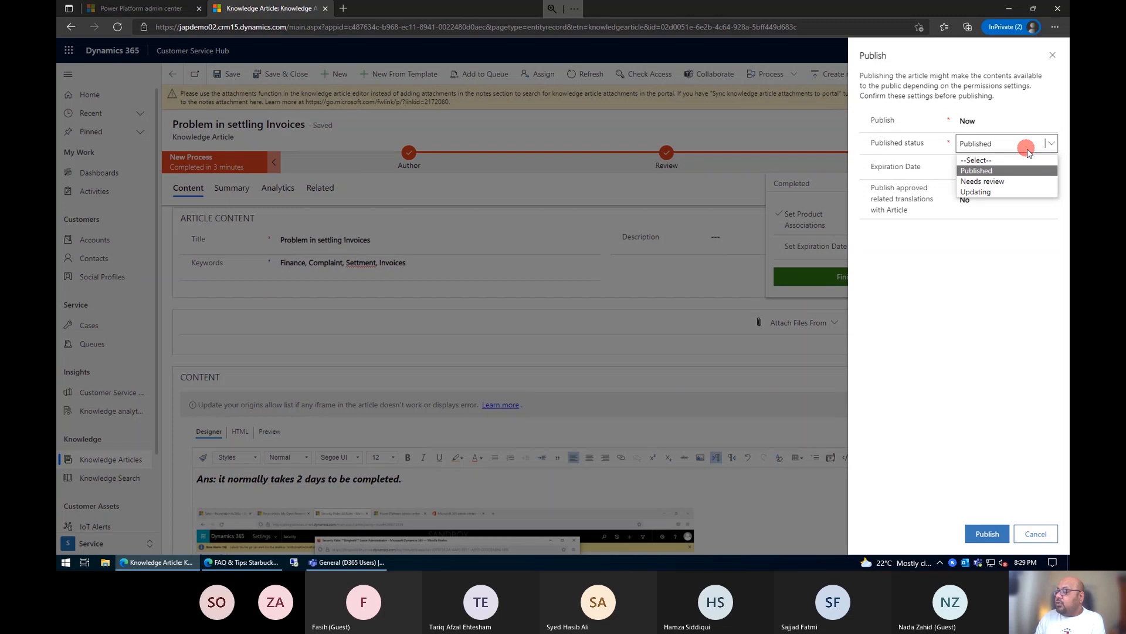
click(991, 170)
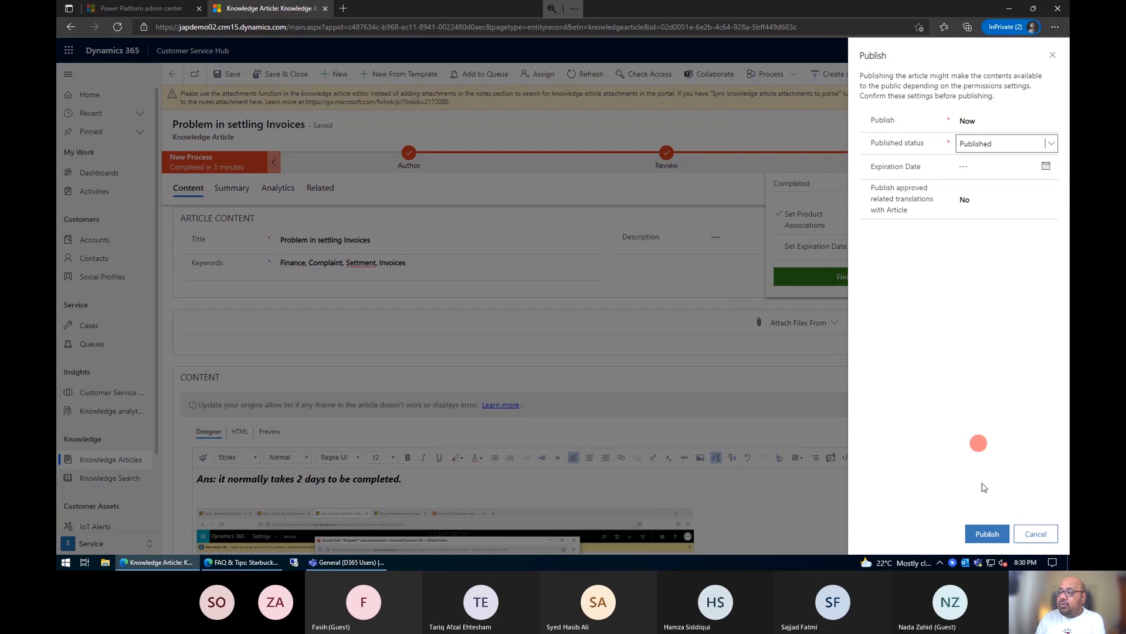
click(1036, 533)
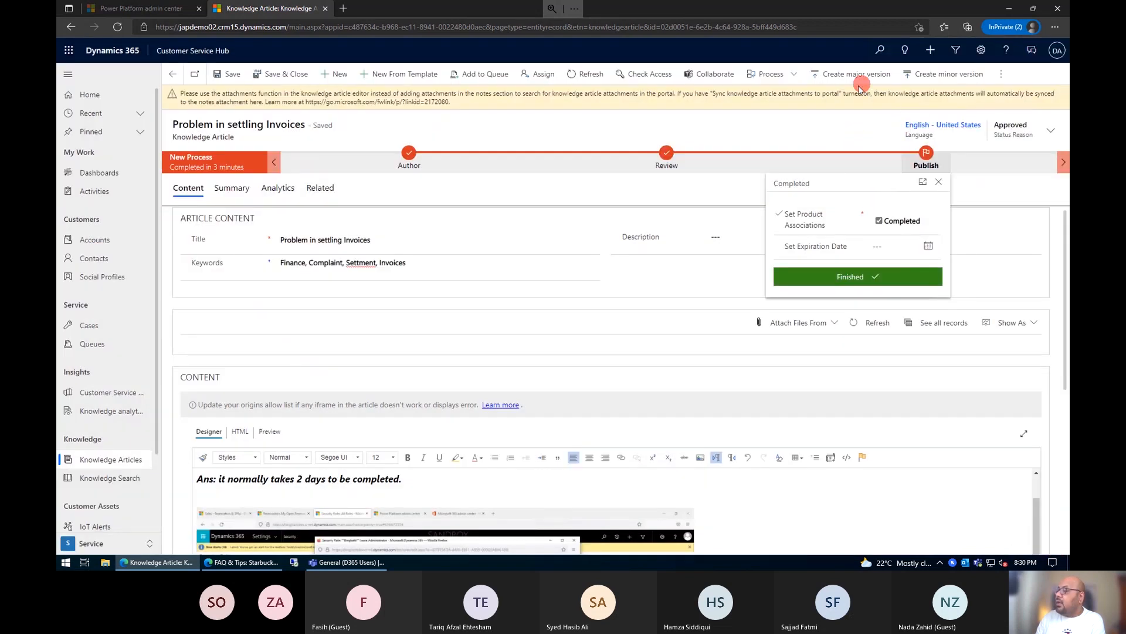
click(841, 77)
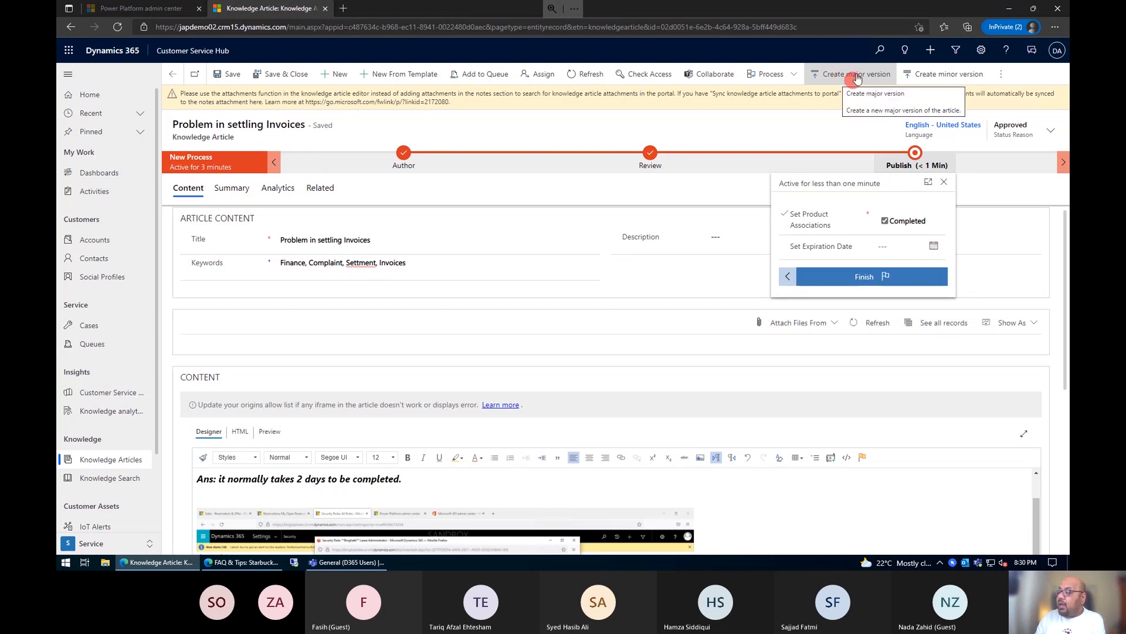
click(1002, 76)
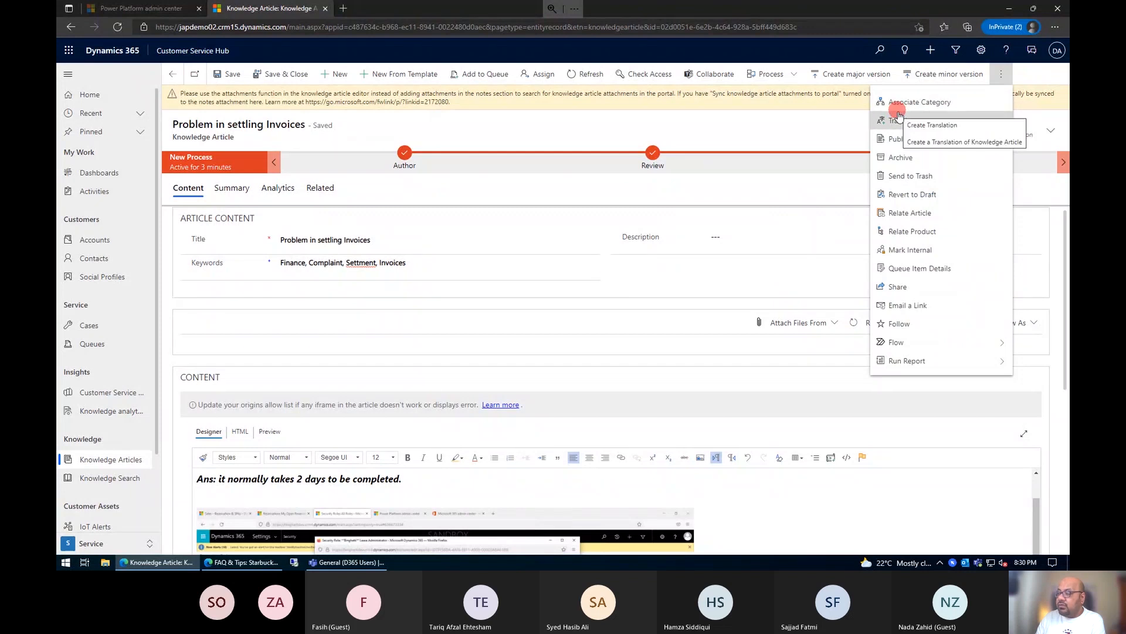
click(804, 125)
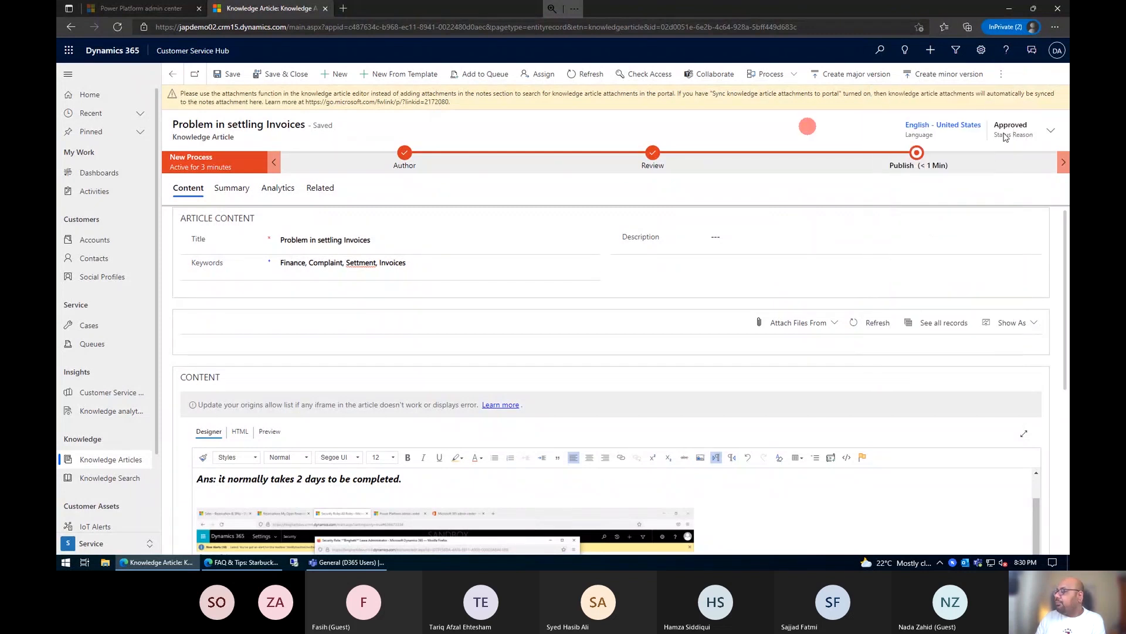
Step: Finish the Publish stage again and publish the article with Publish set to Now and status Published
click(918, 153)
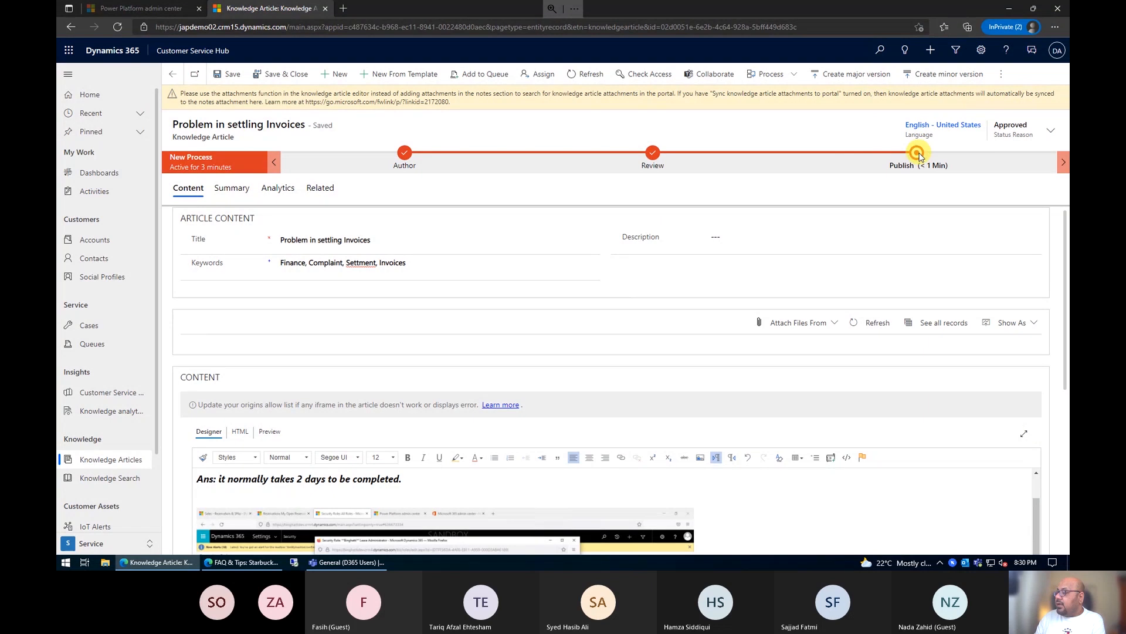
click(968, 278)
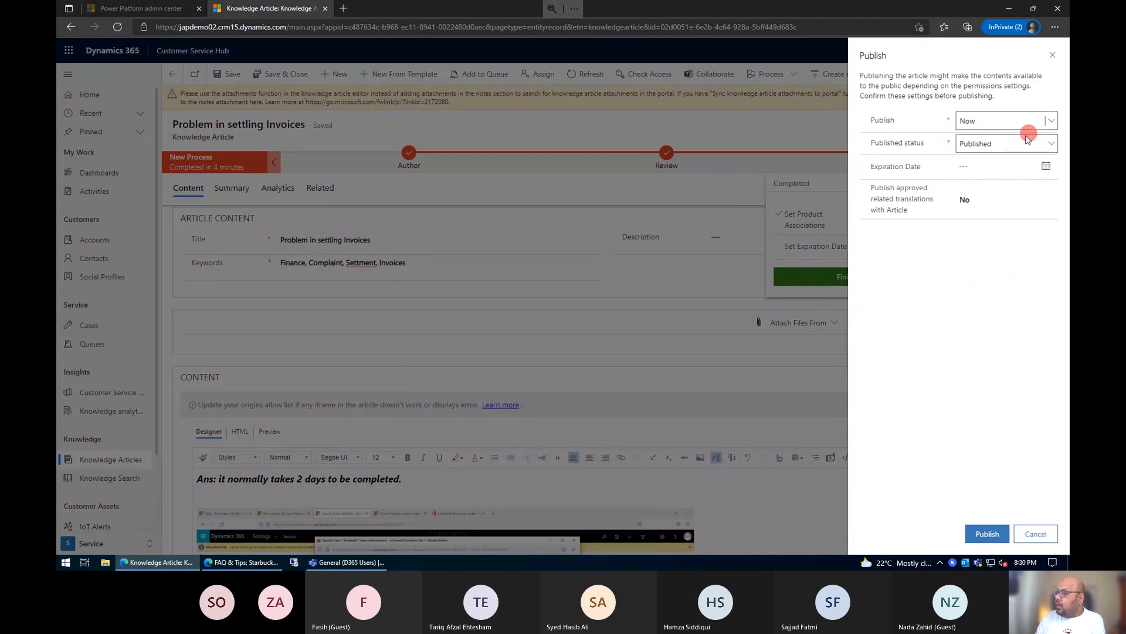
click(991, 535)
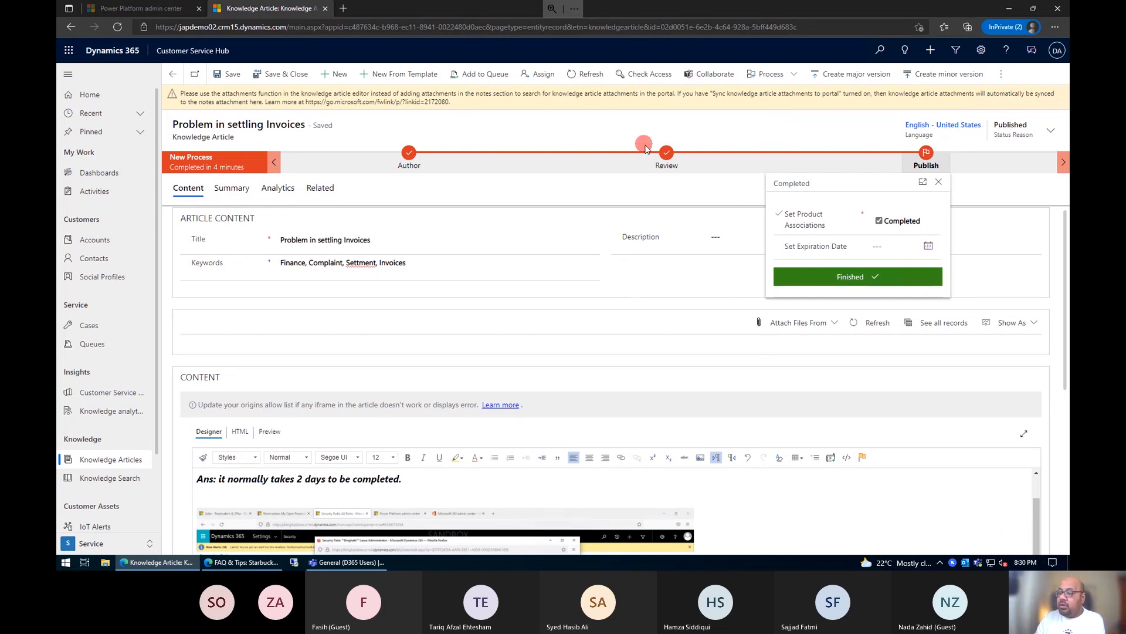
click(394, 307)
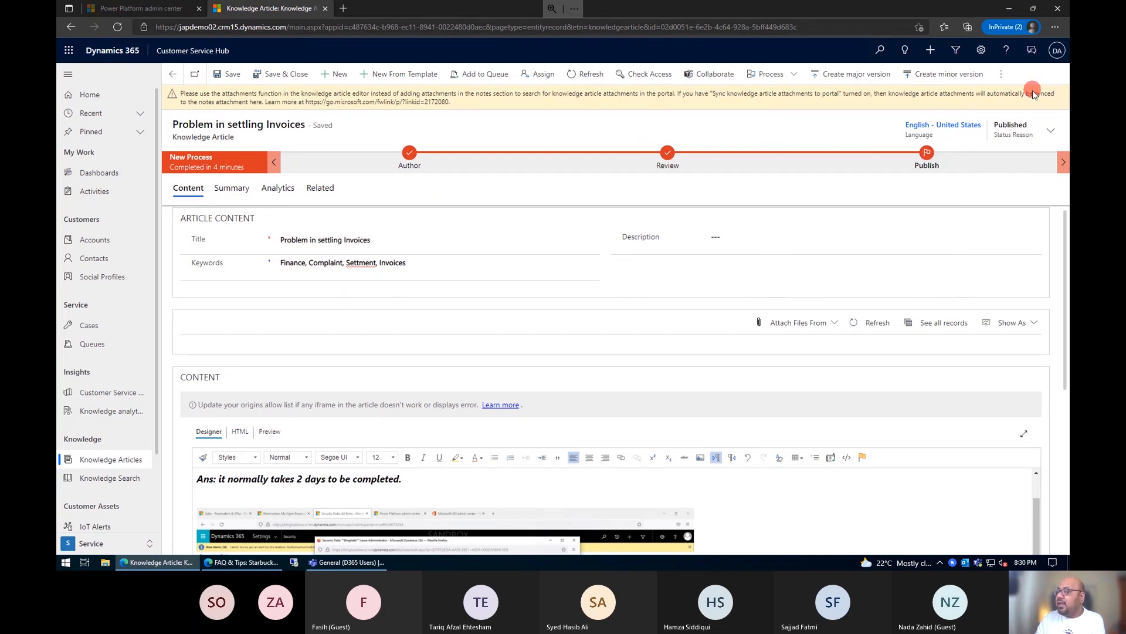
click(1001, 74)
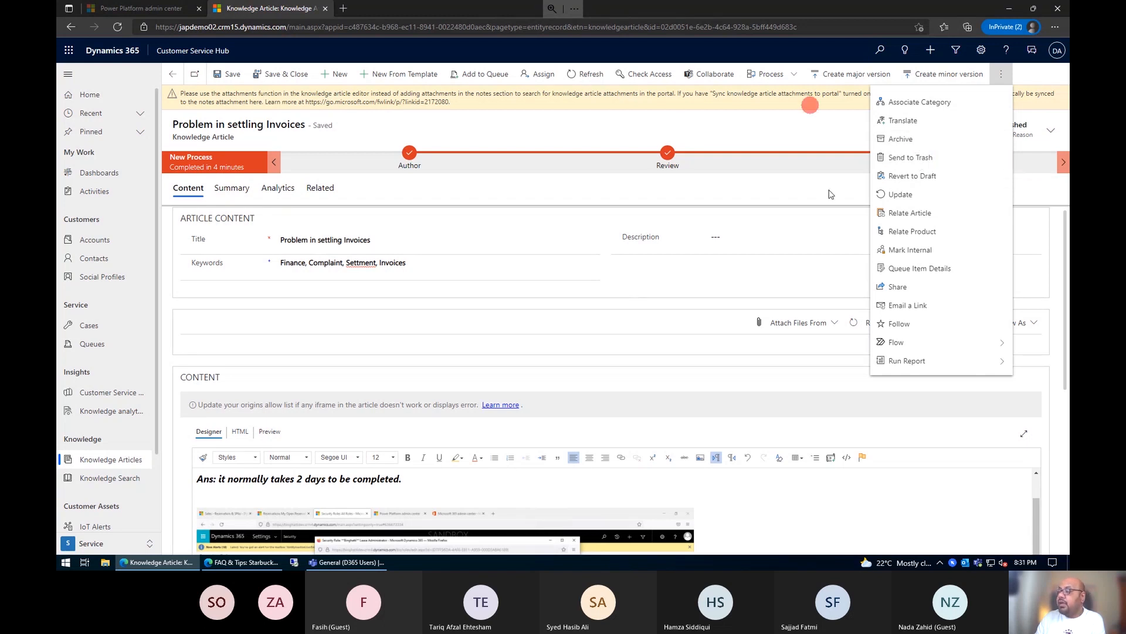
click(644, 132)
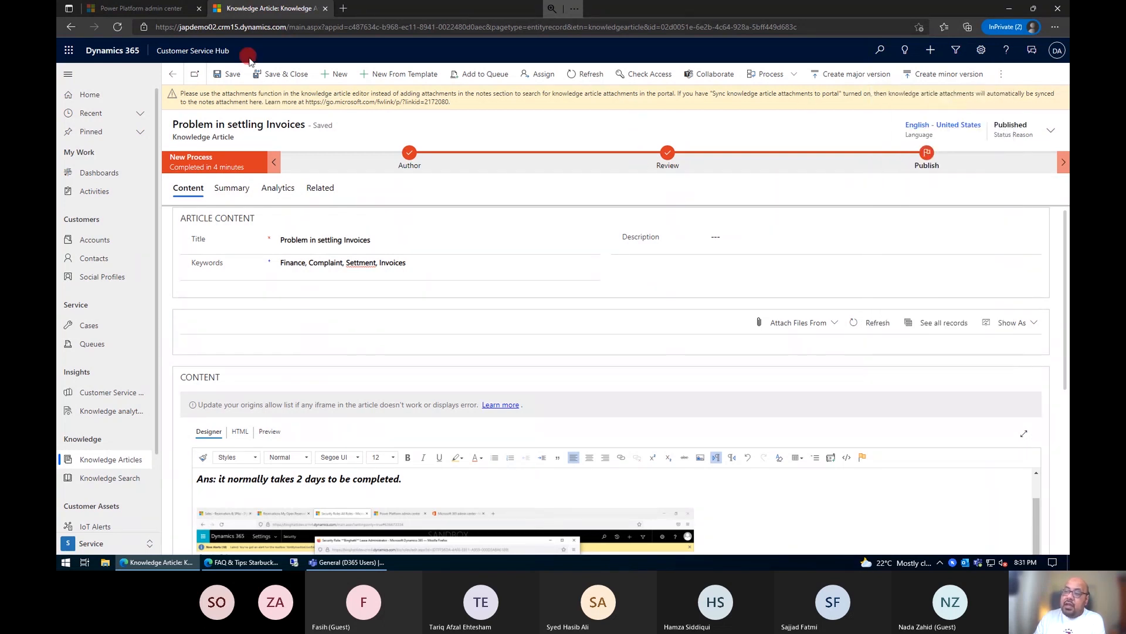
Step: Return to the My Active Articles list and sort it by Modified On from newer to older
click(172, 74)
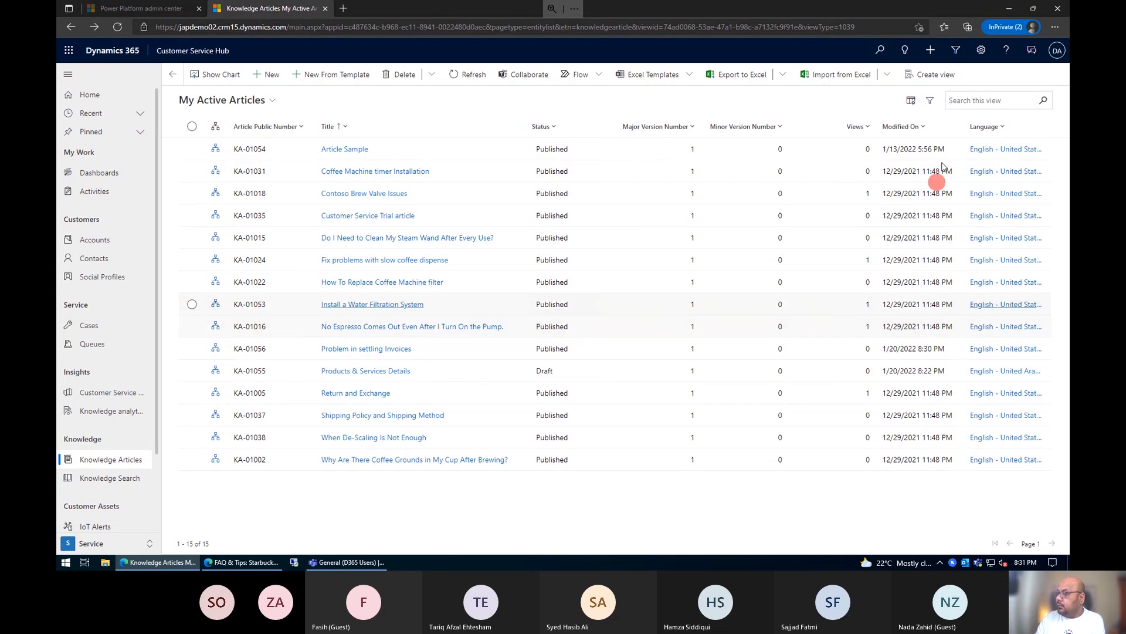
click(931, 128)
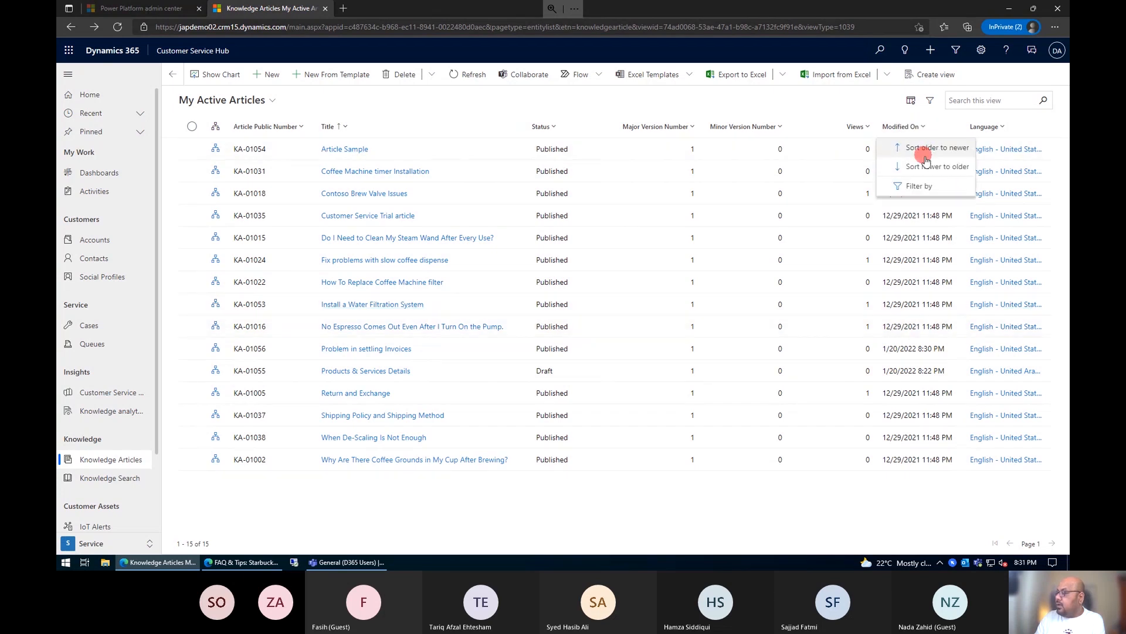
click(856, 164)
click(796, 156)
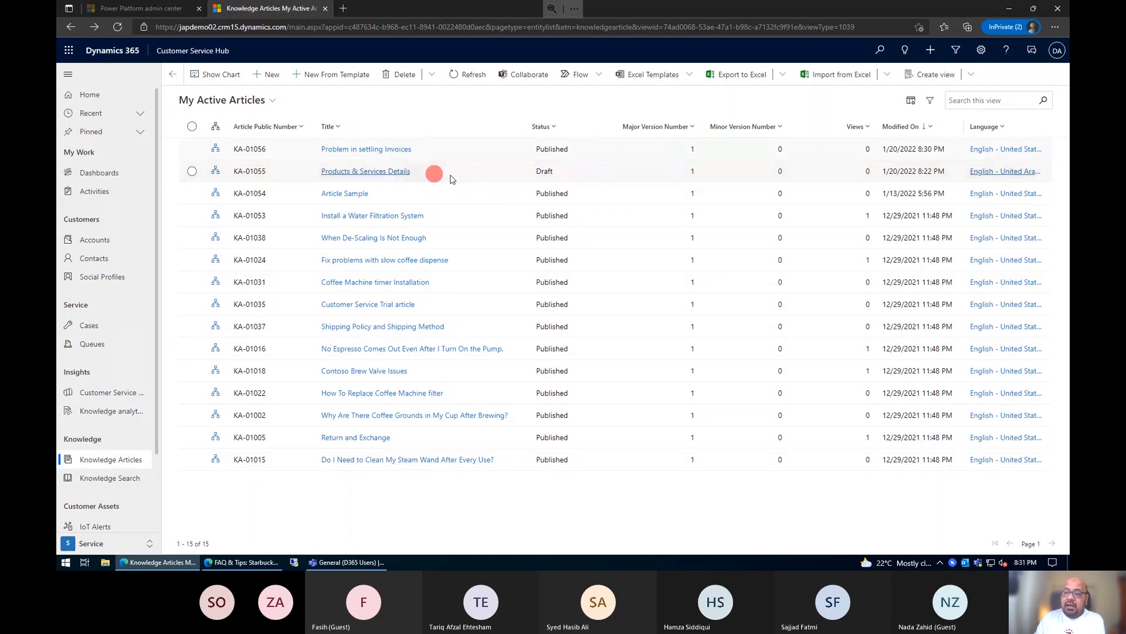
Step: Create a new case titled "Invoice is not settled" with the subject Inquiry
click(85, 326)
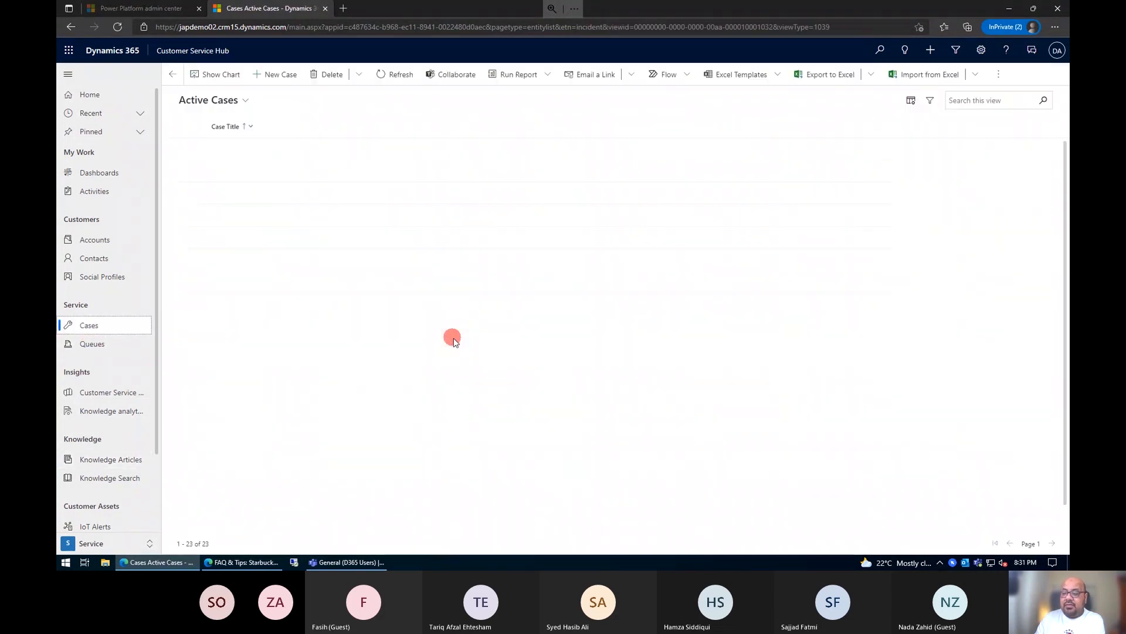
click(292, 83)
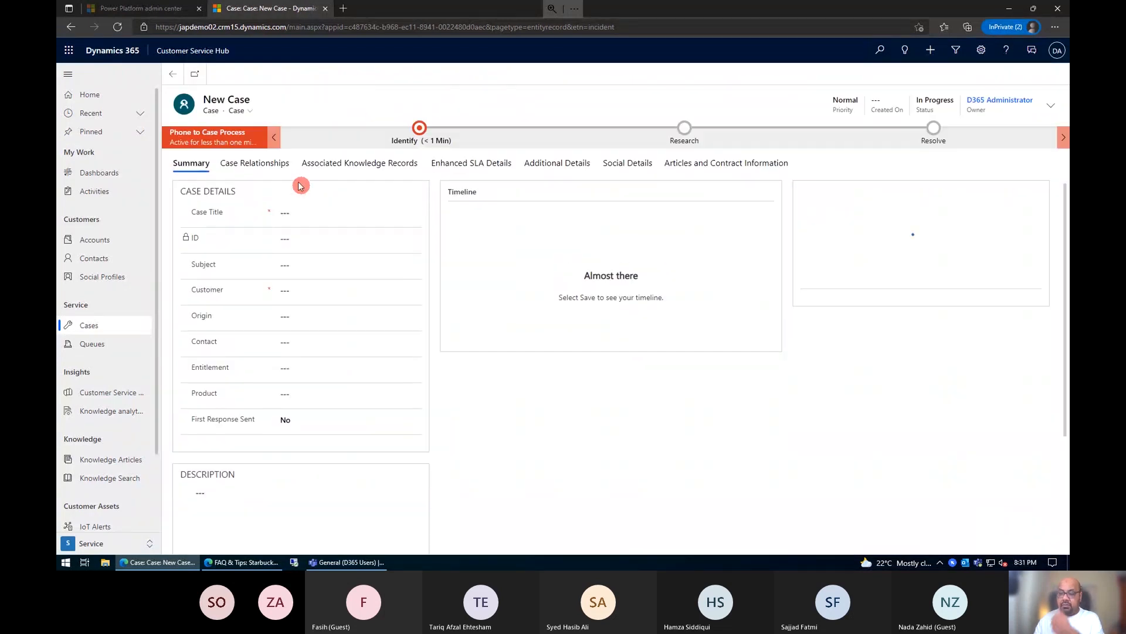
click(299, 216)
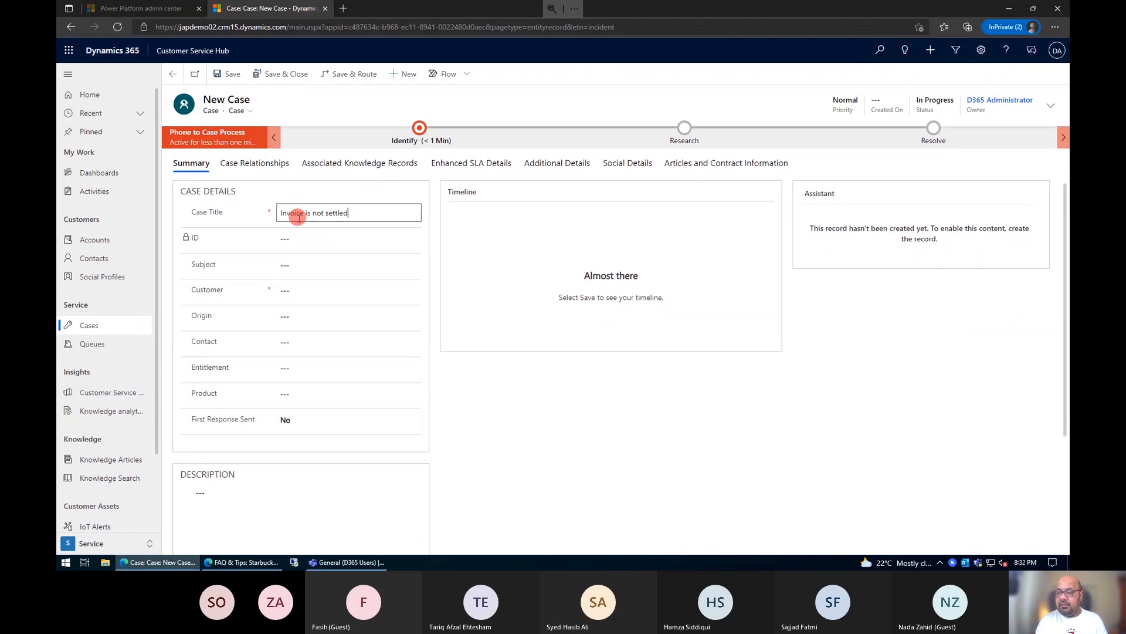
click(297, 266)
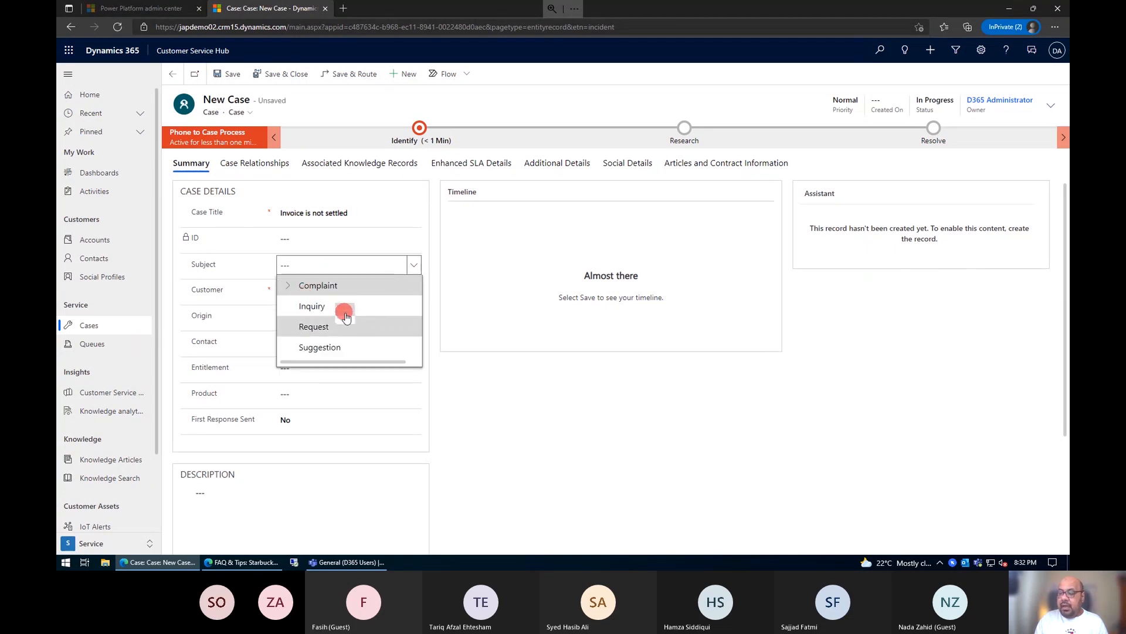
click(343, 311)
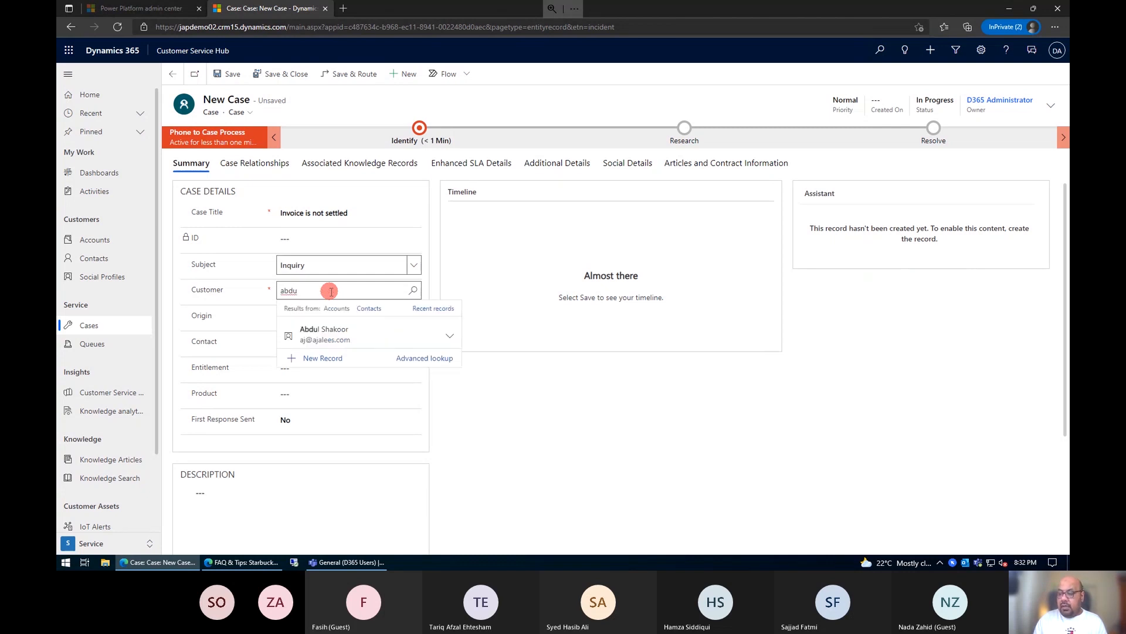
Step: Set the new case's customer to the Shakoor & Sons account and its origin to Phone
key(BackSpace)
text(shak)
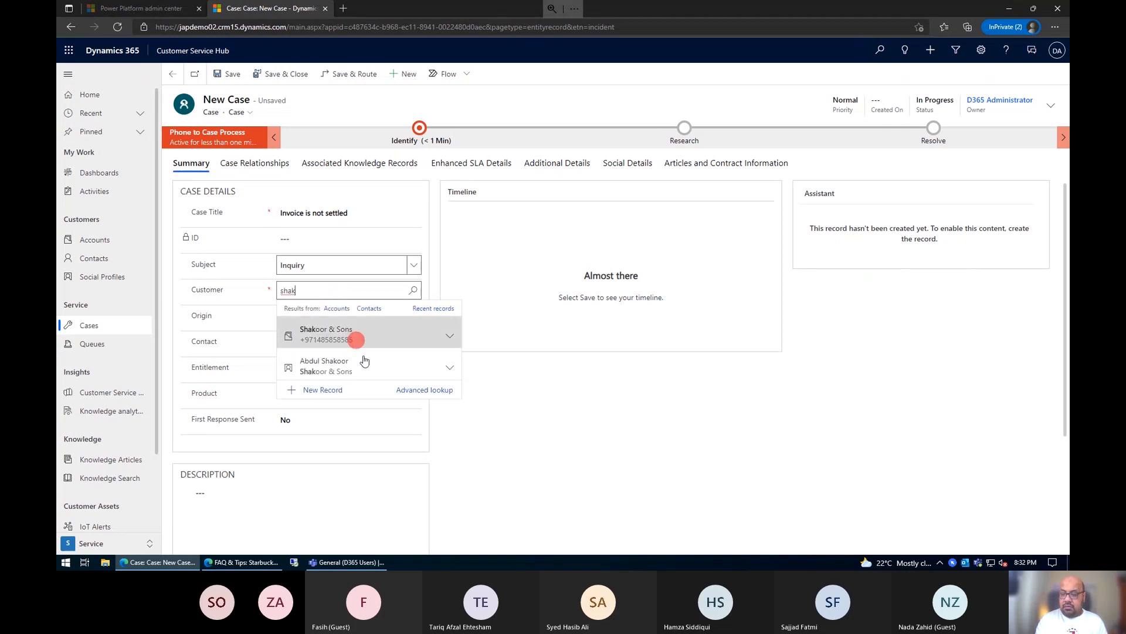
click(366, 339)
click(336, 320)
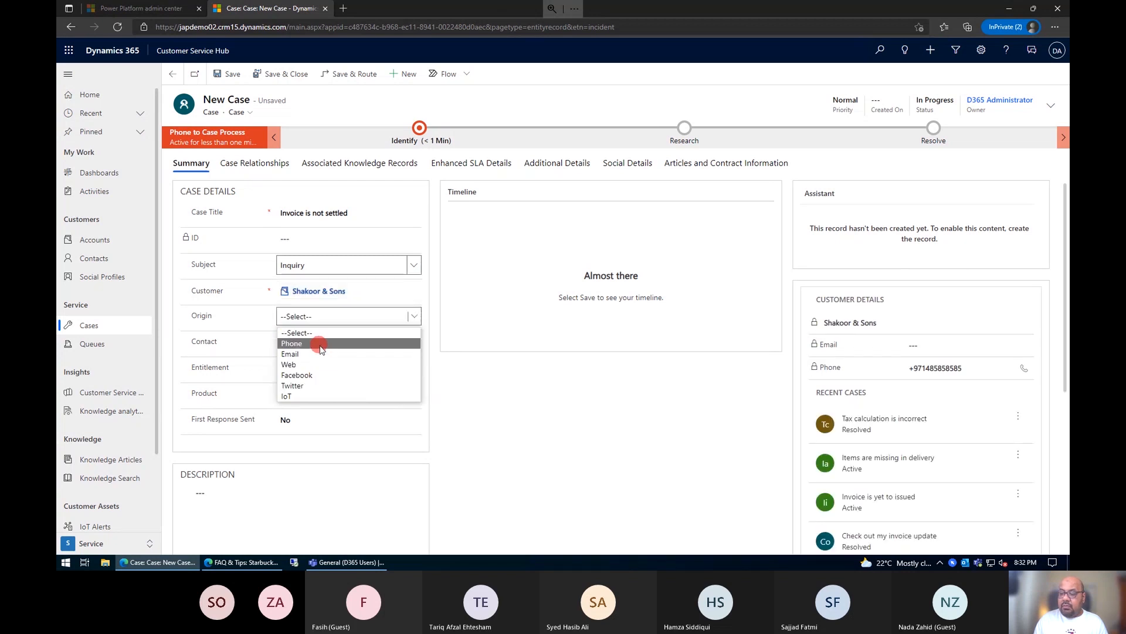
click(321, 345)
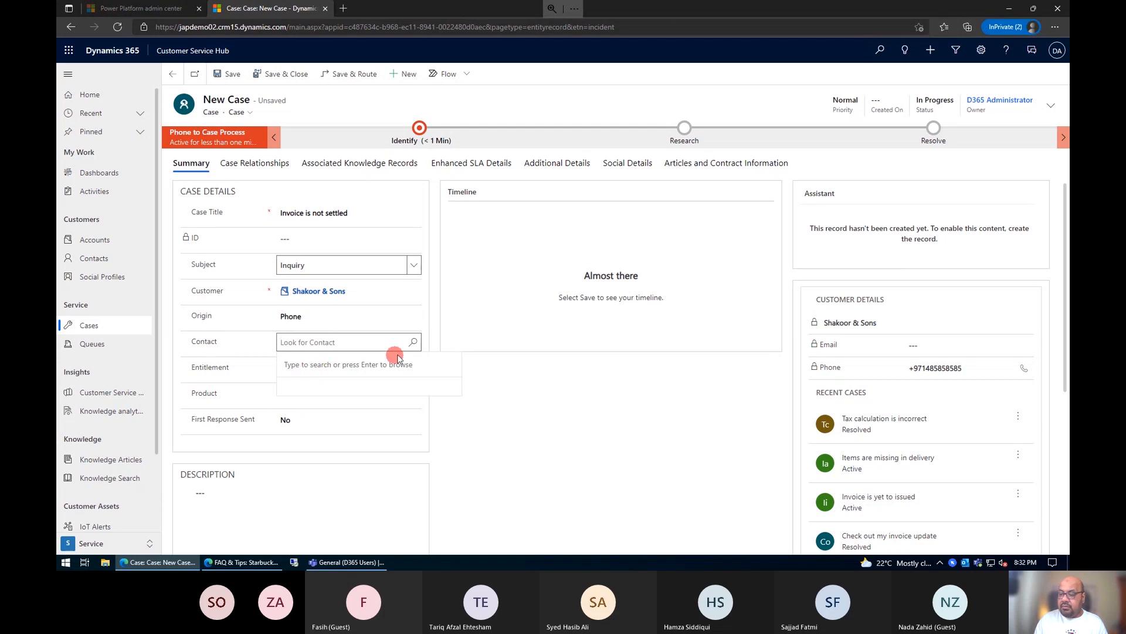
Step: Add the customer's contact person and the Gold Package entitlement to the case, and save it
click(410, 341)
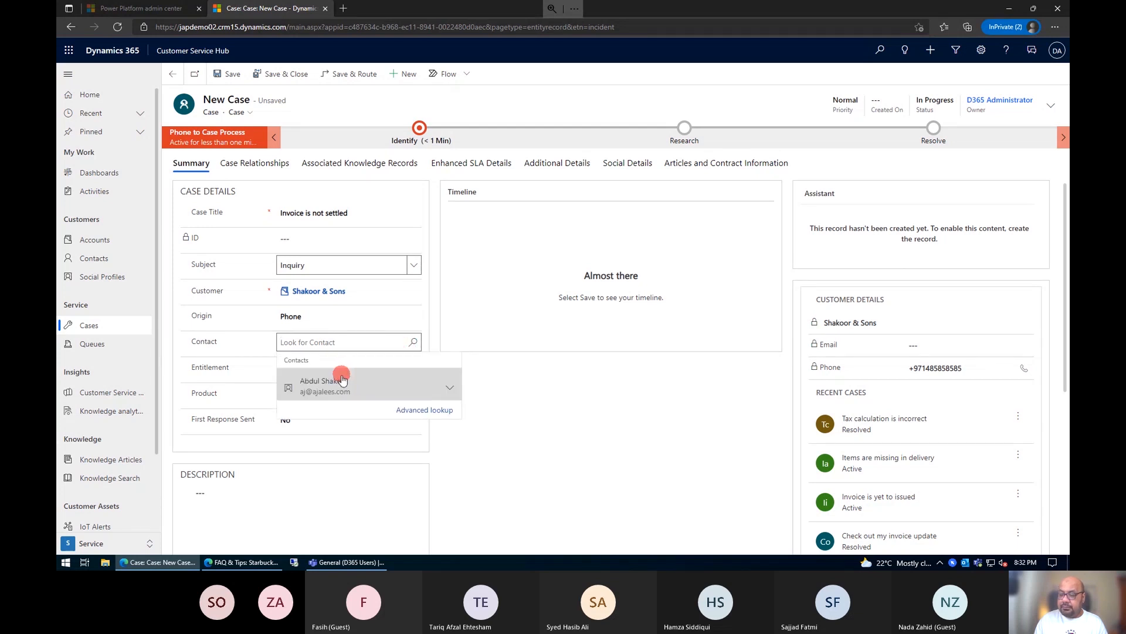
click(298, 382)
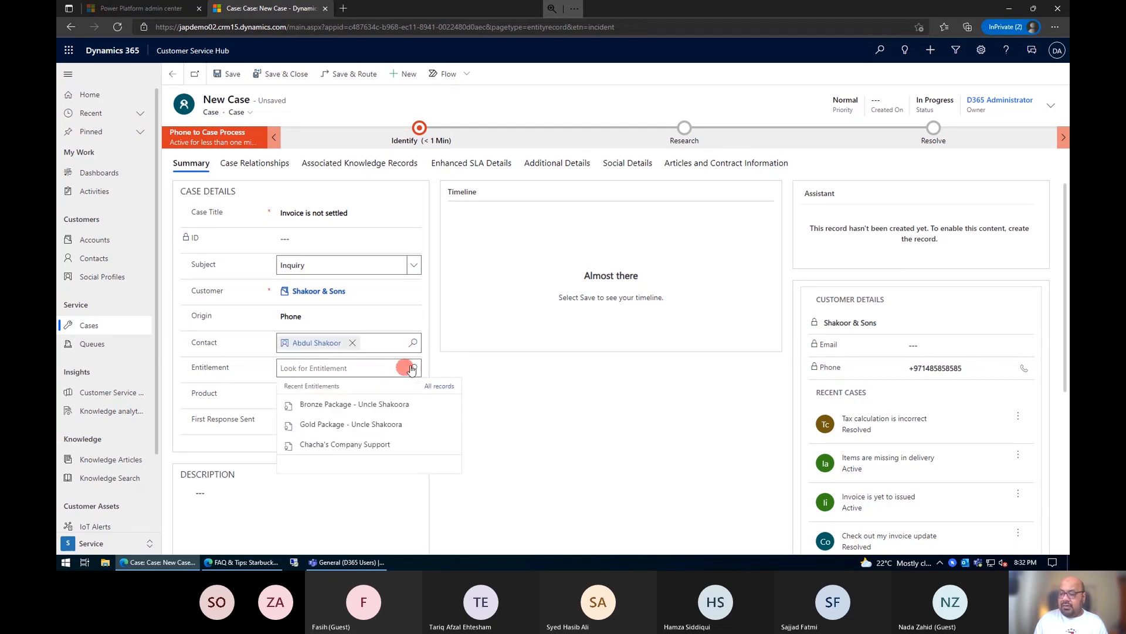
click(357, 430)
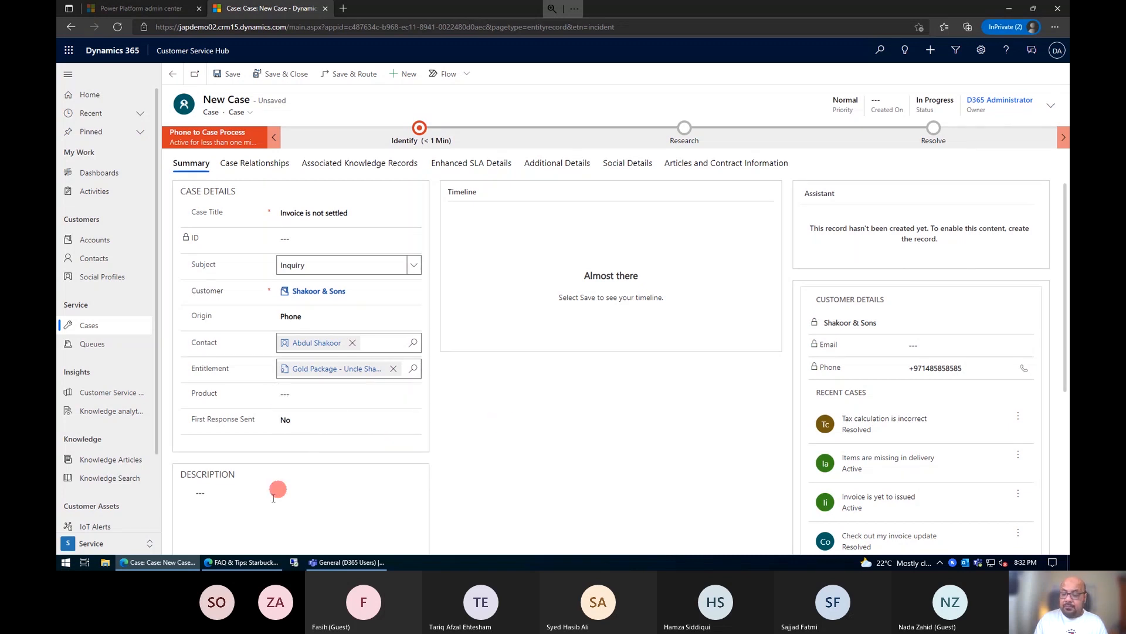
key(ctrl+s)
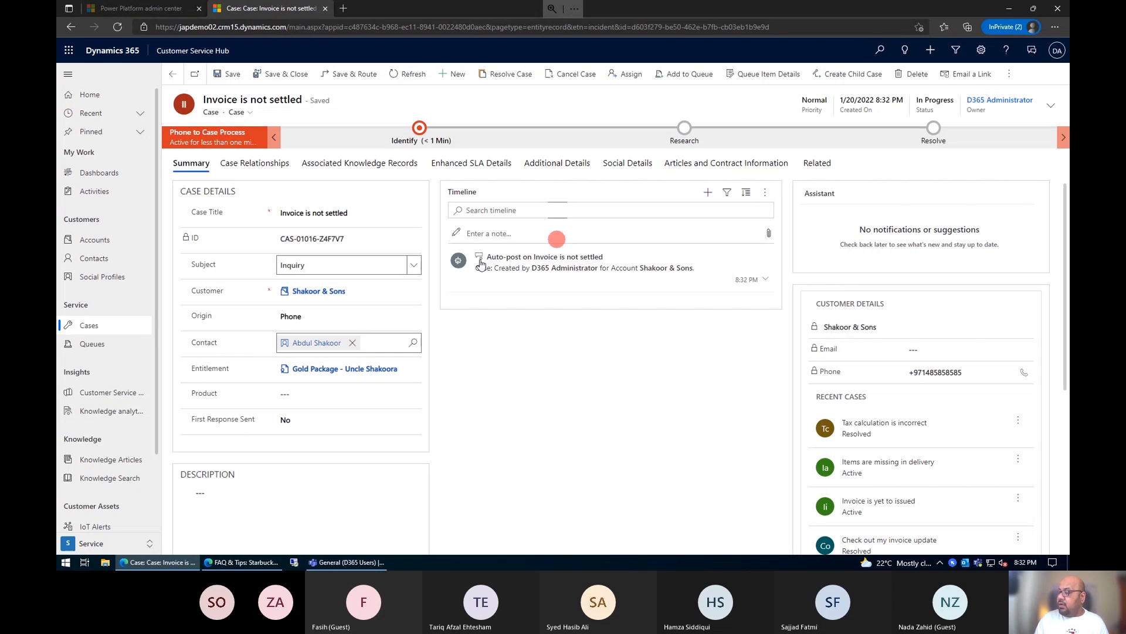
Step: Switch the case to the Case for Interactive experience form and show its suggested knowledge articles
click(247, 114)
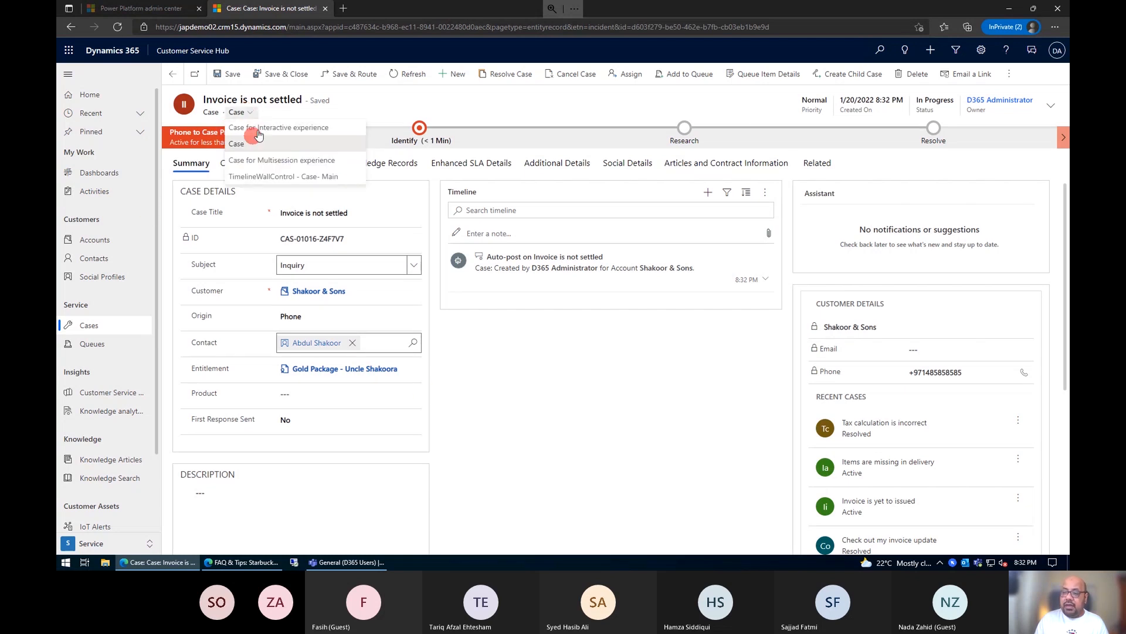
click(261, 131)
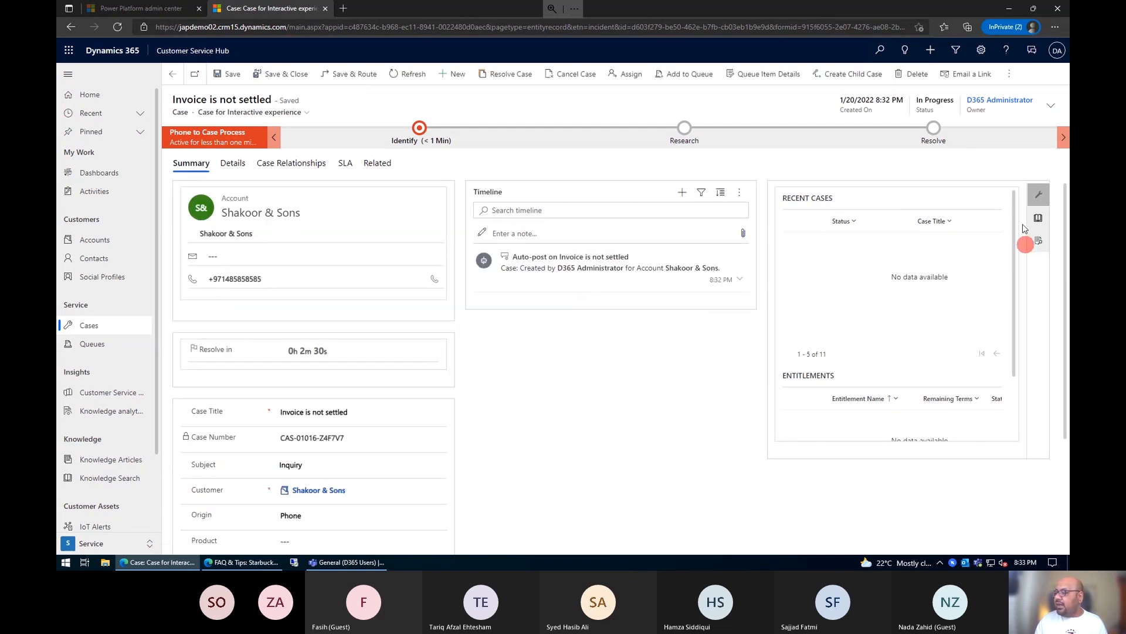
click(1036, 247)
click(1038, 218)
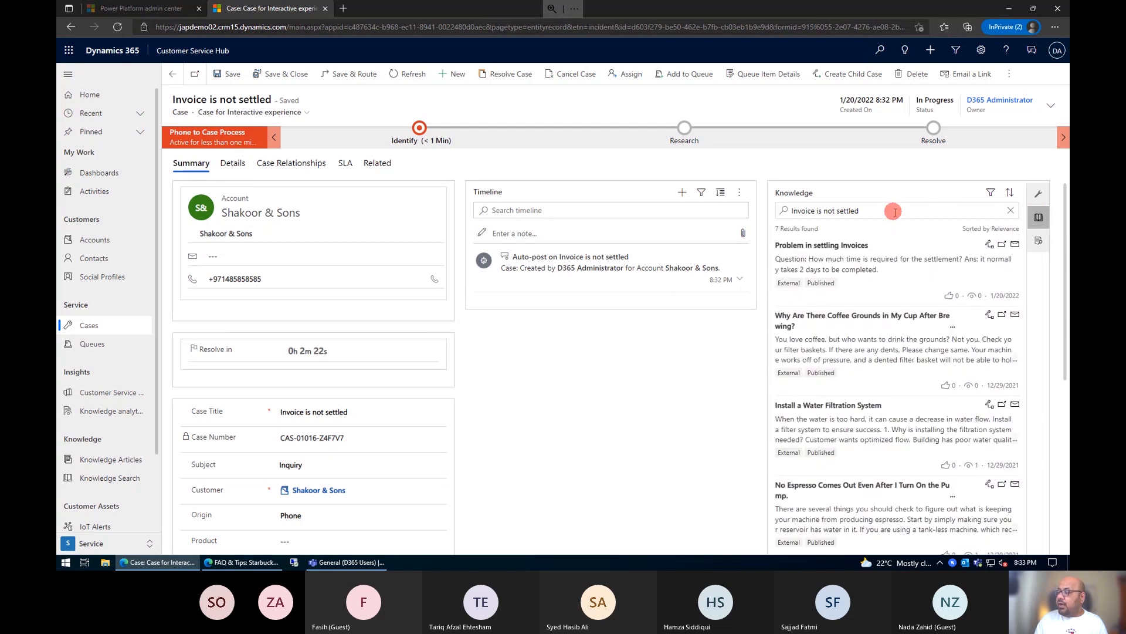
Step: Review the suggested knowledge articles, open "Problem in settling Invoices" and link it to the case
scroll(840, 263, down, 5)
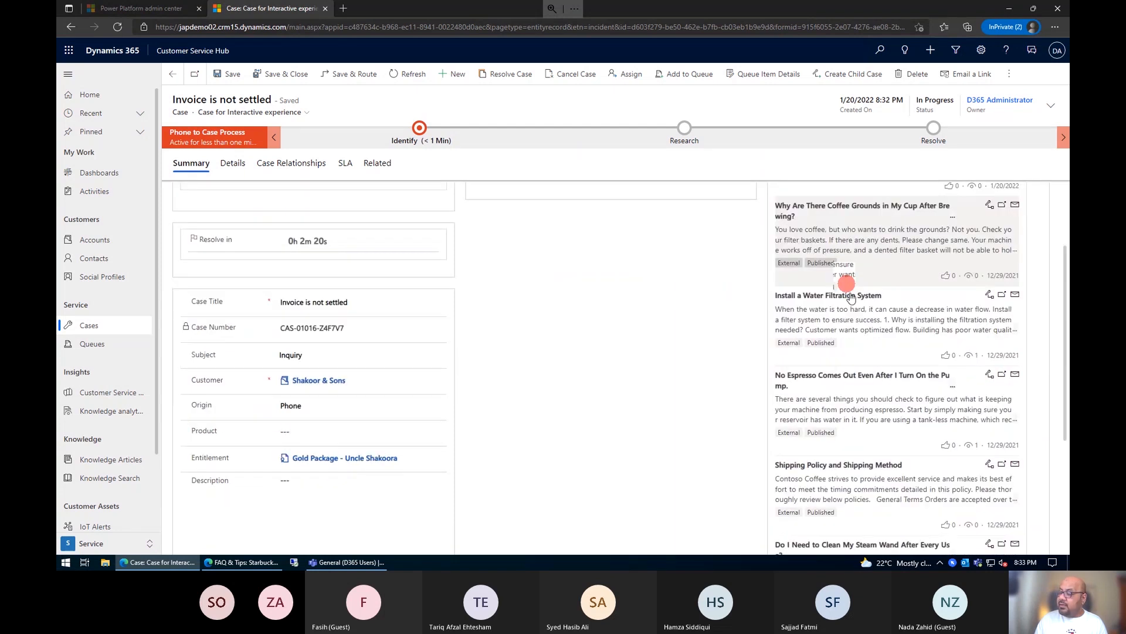
scroll(843, 359, up, 5)
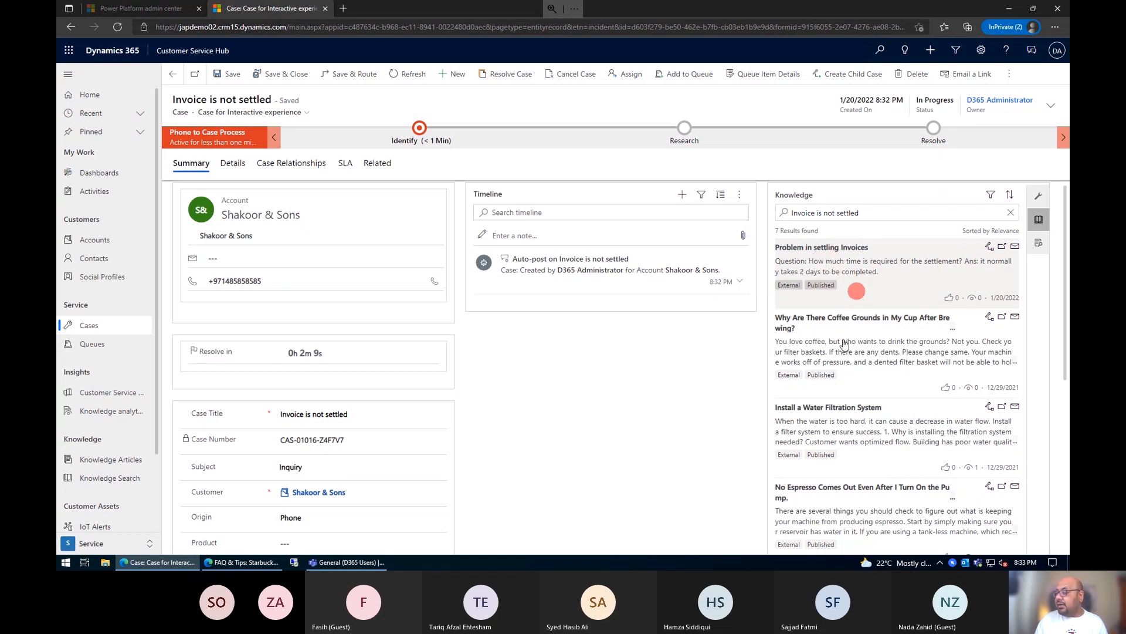
scroll(845, 352, down, 3)
scroll(845, 410, down, 2)
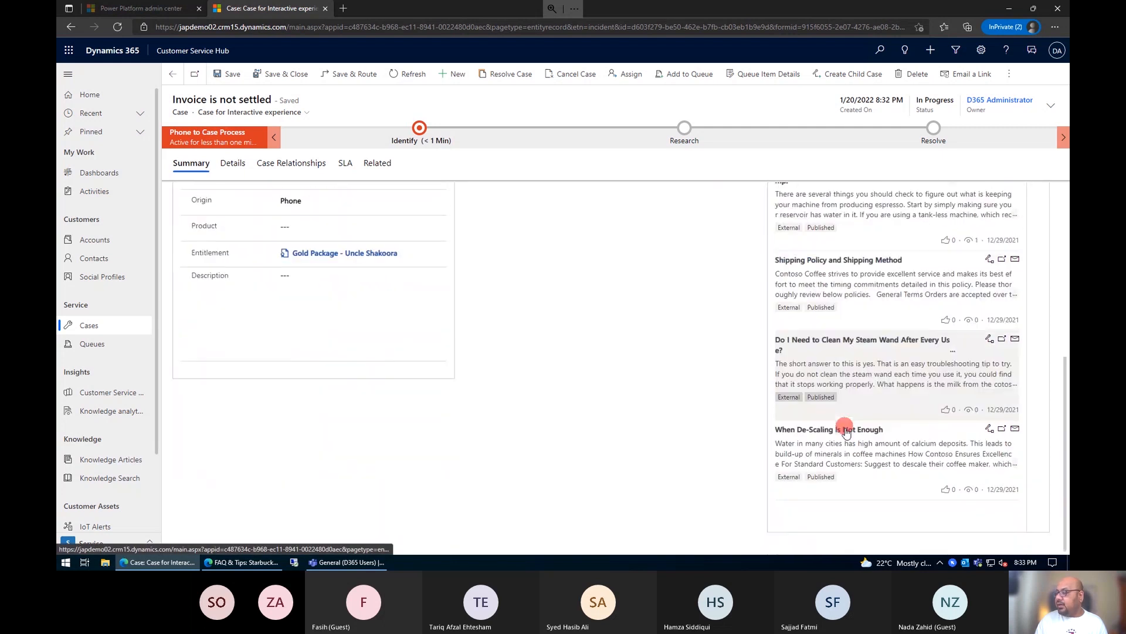
scroll(844, 423, up, 5)
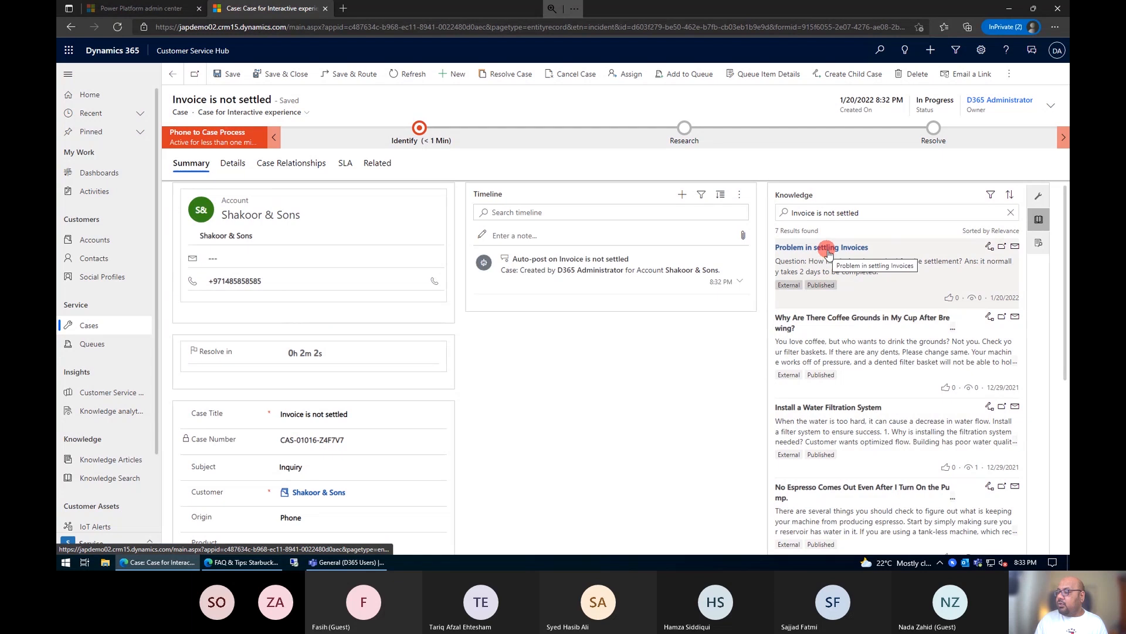
click(967, 268)
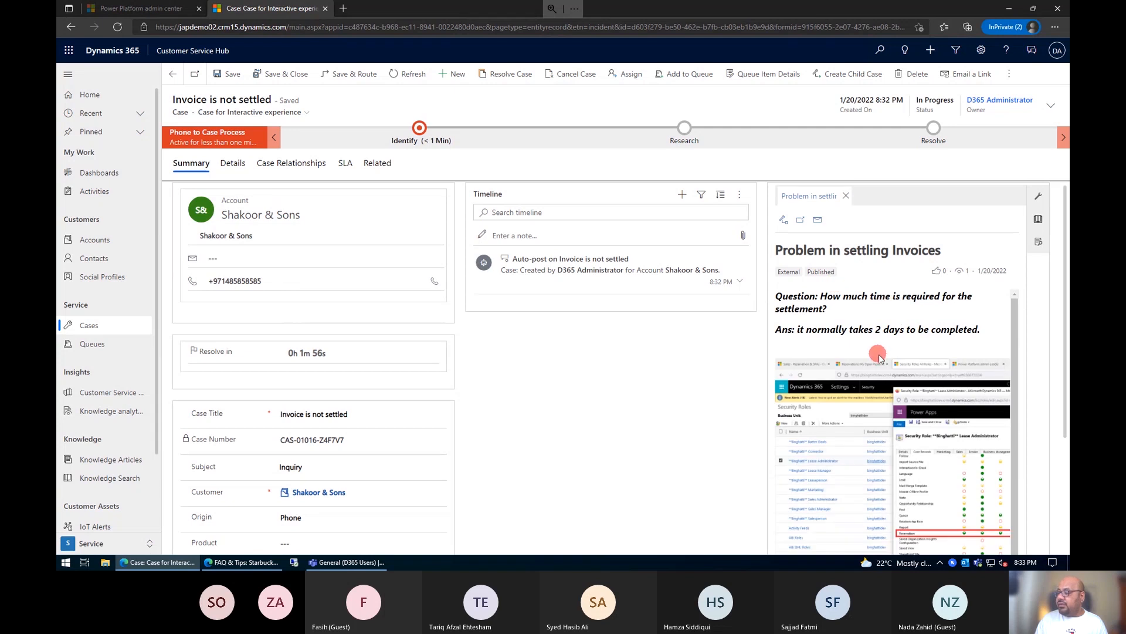
scroll(874, 376, down, 3)
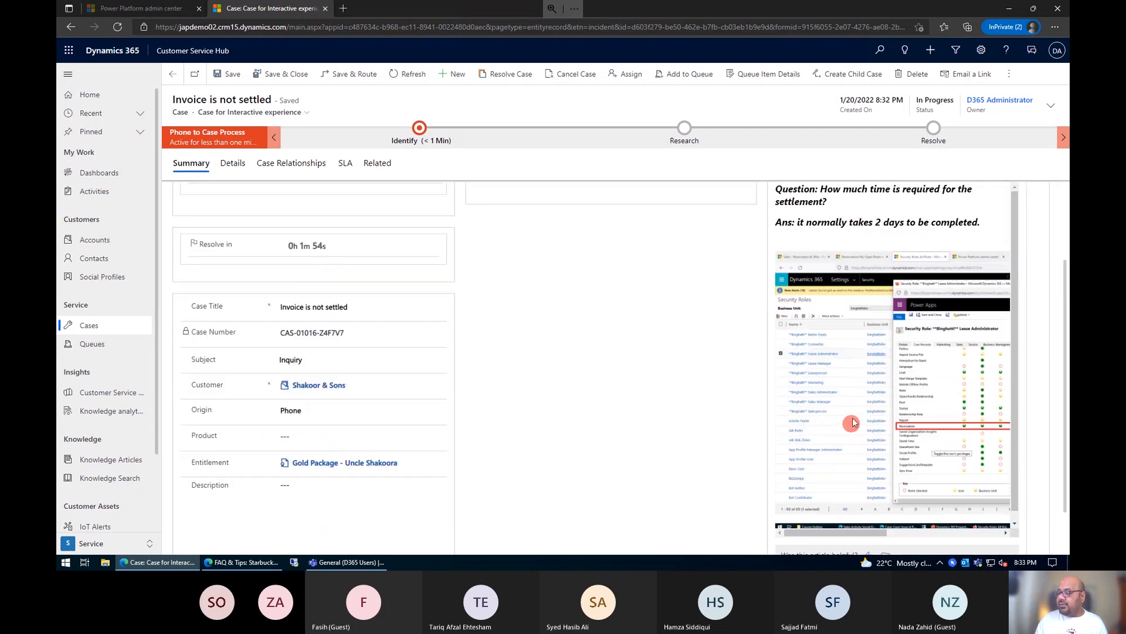
scroll(852, 420, up, 3)
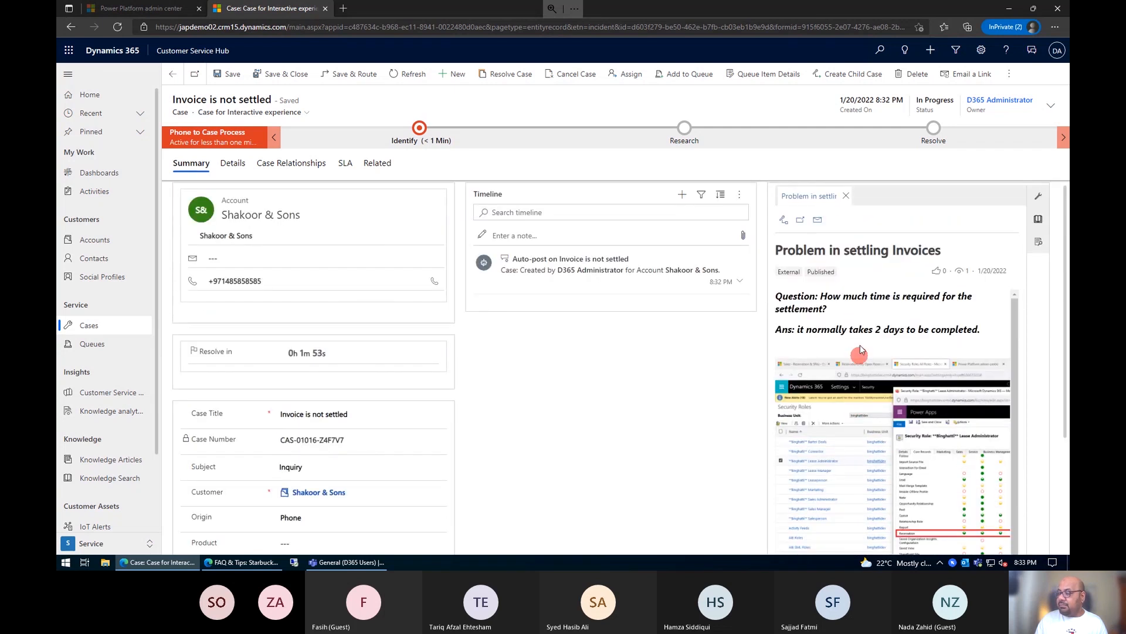
click(783, 221)
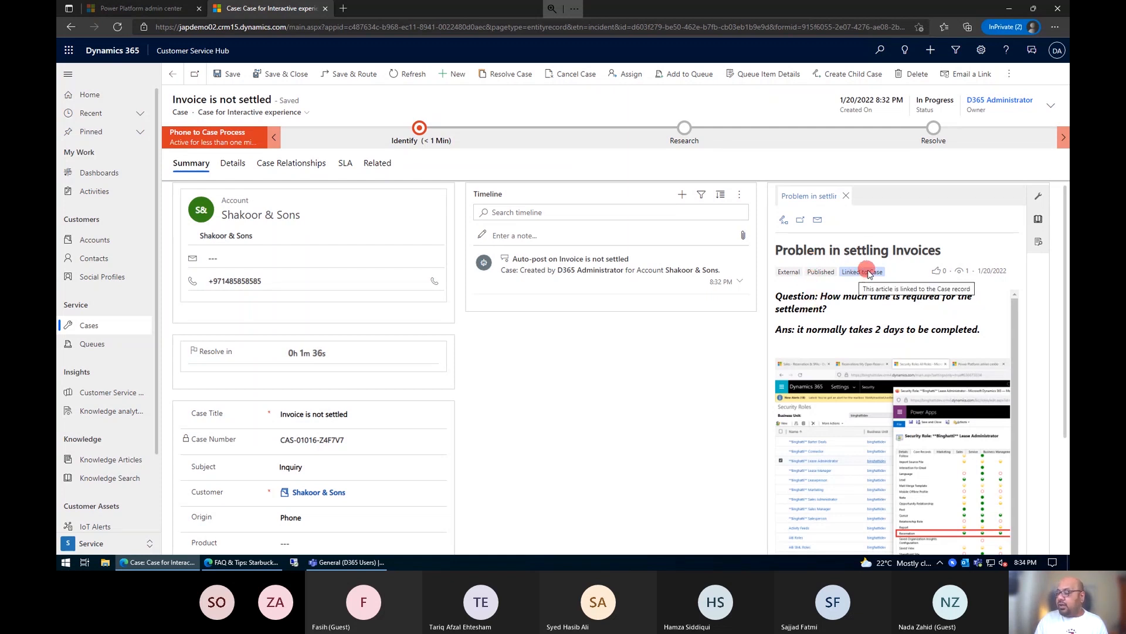
Step: View the linked article in its own browser tab, rate it as helpful and return to the case
click(800, 224)
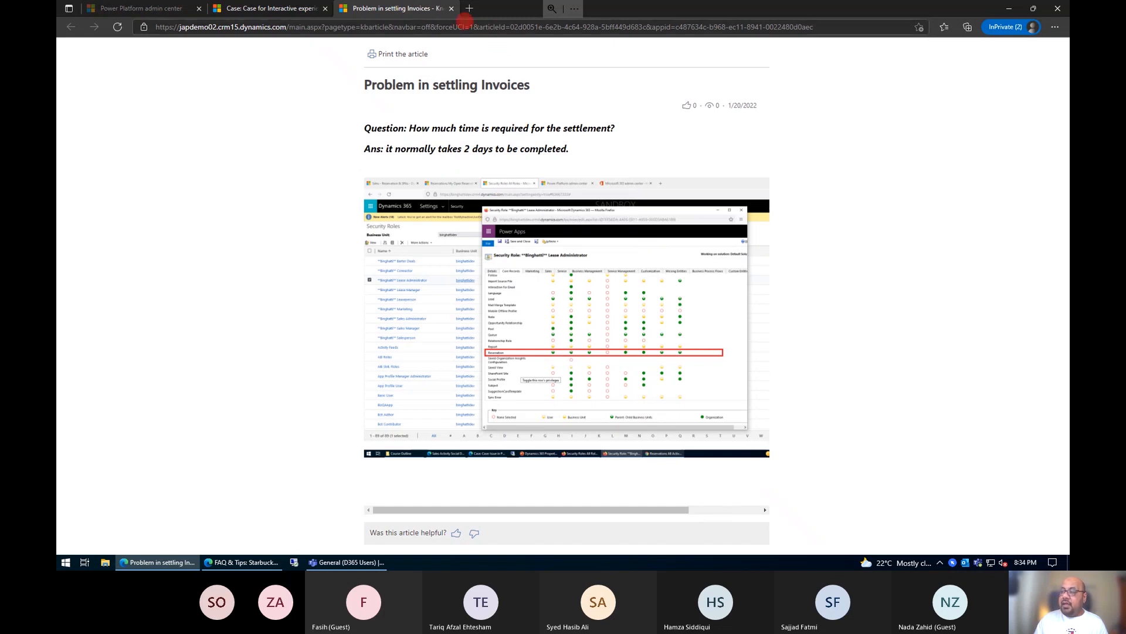
click(452, 10)
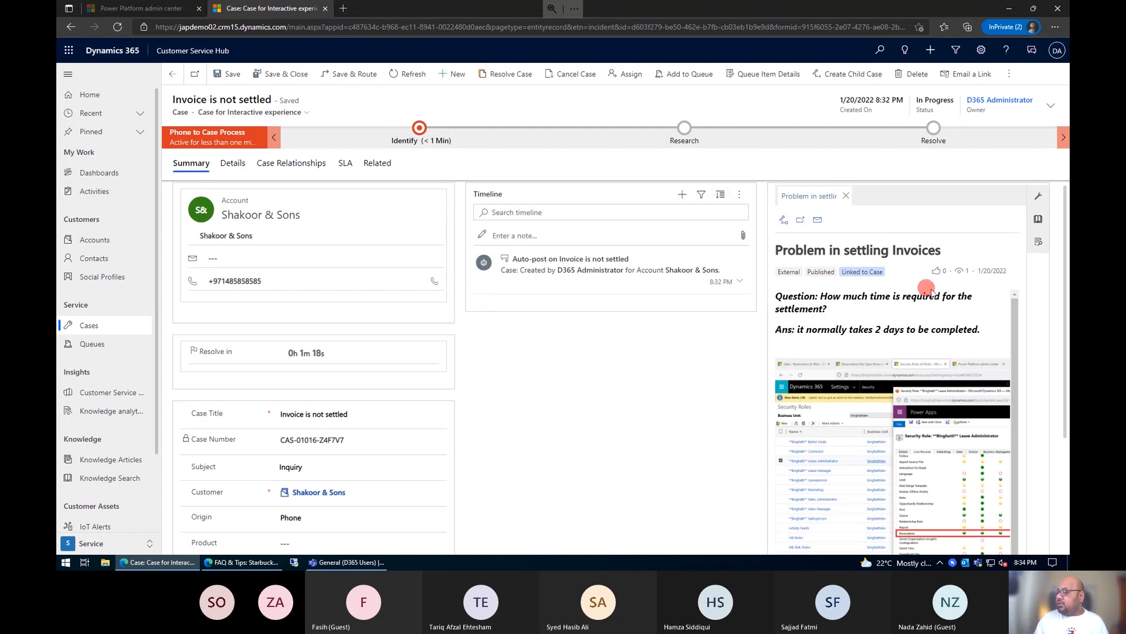
click(800, 220)
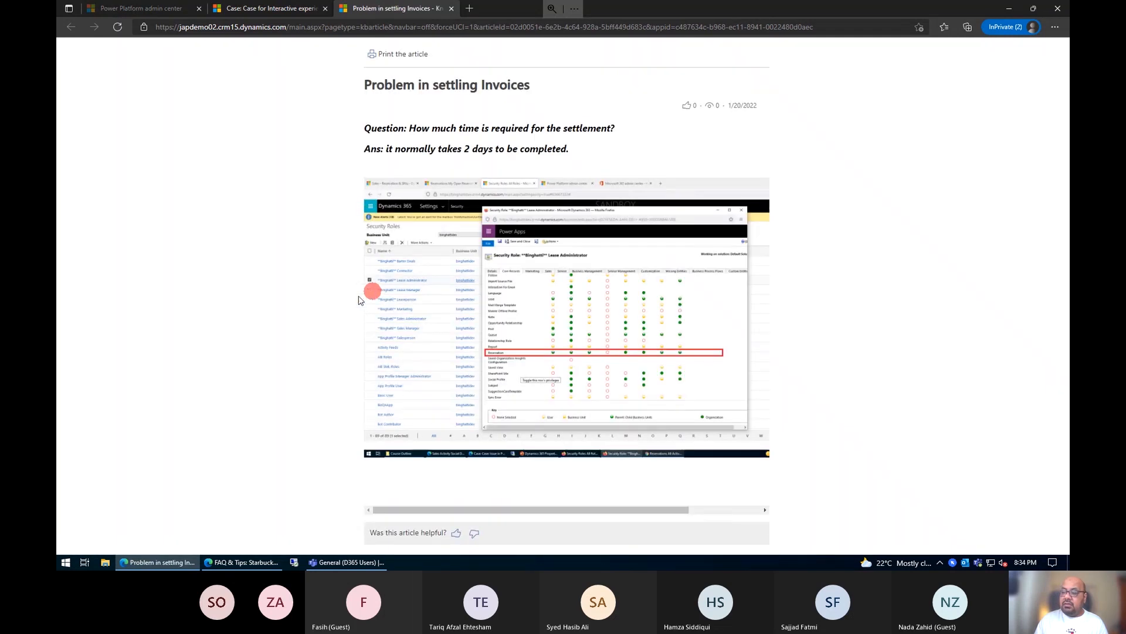
click(457, 533)
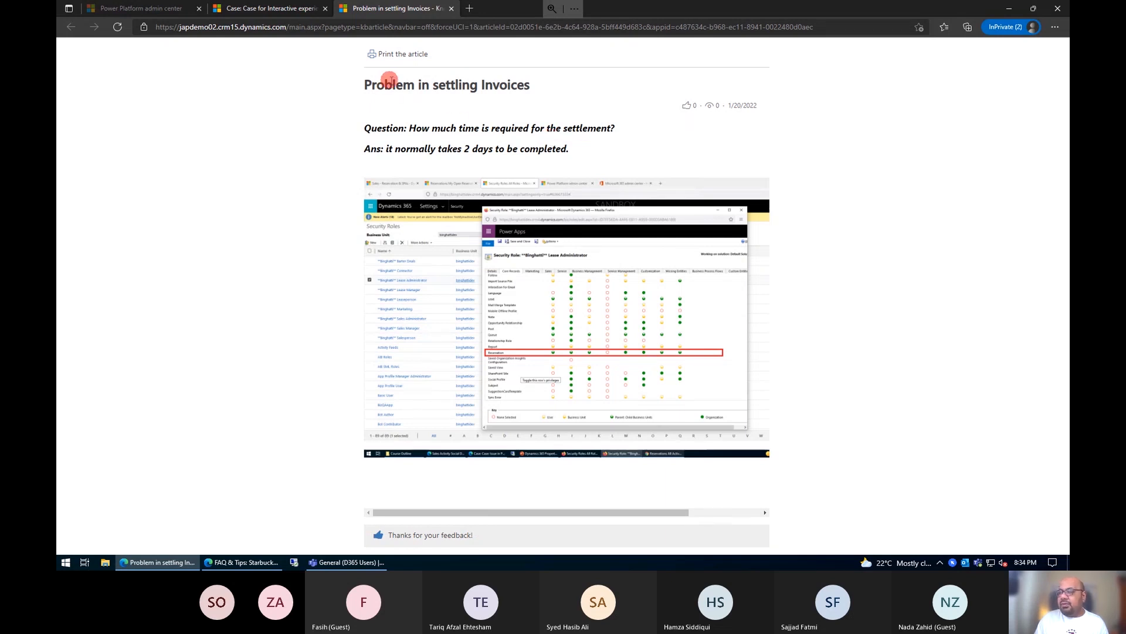
click(452, 8)
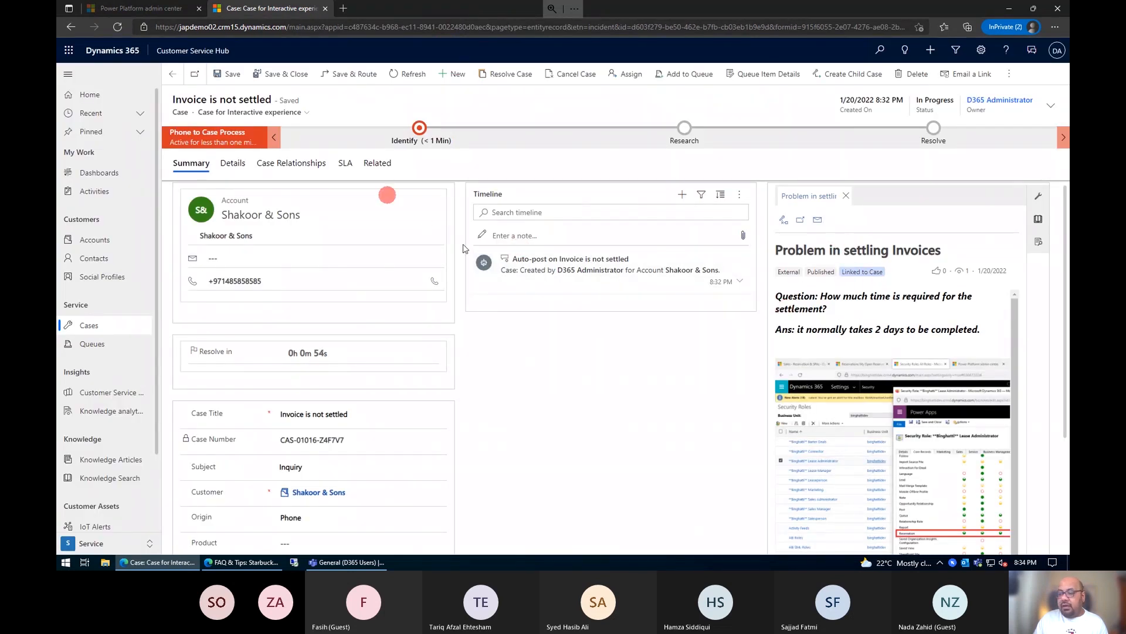
Step: Check the case's associated knowledge records, and start an email containing the linked article's content
click(296, 173)
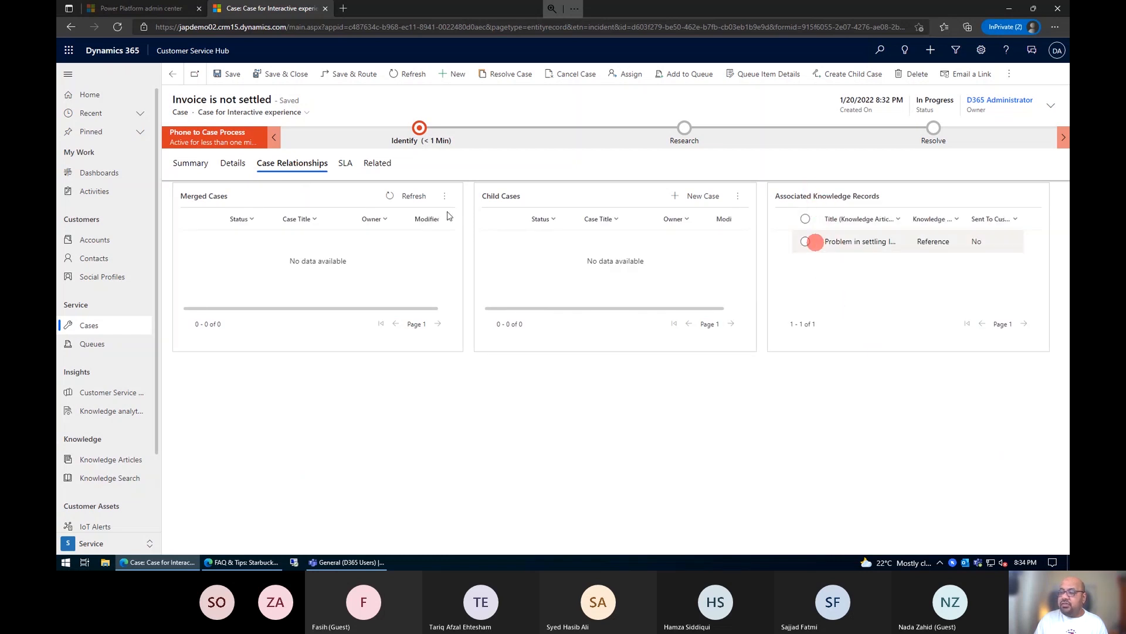
click(190, 162)
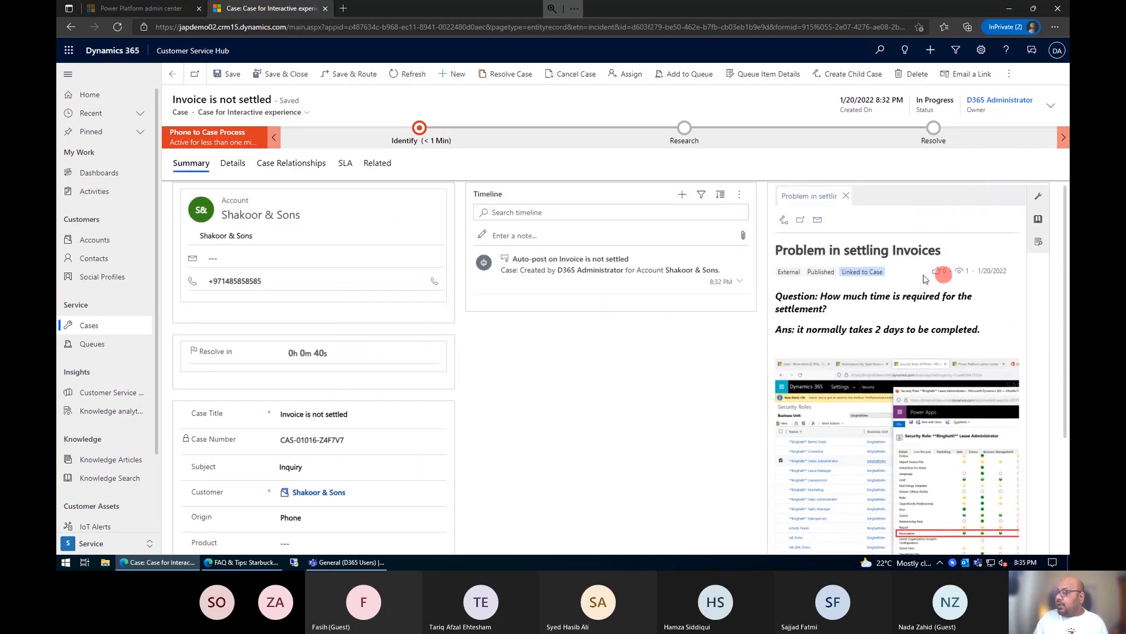
click(818, 221)
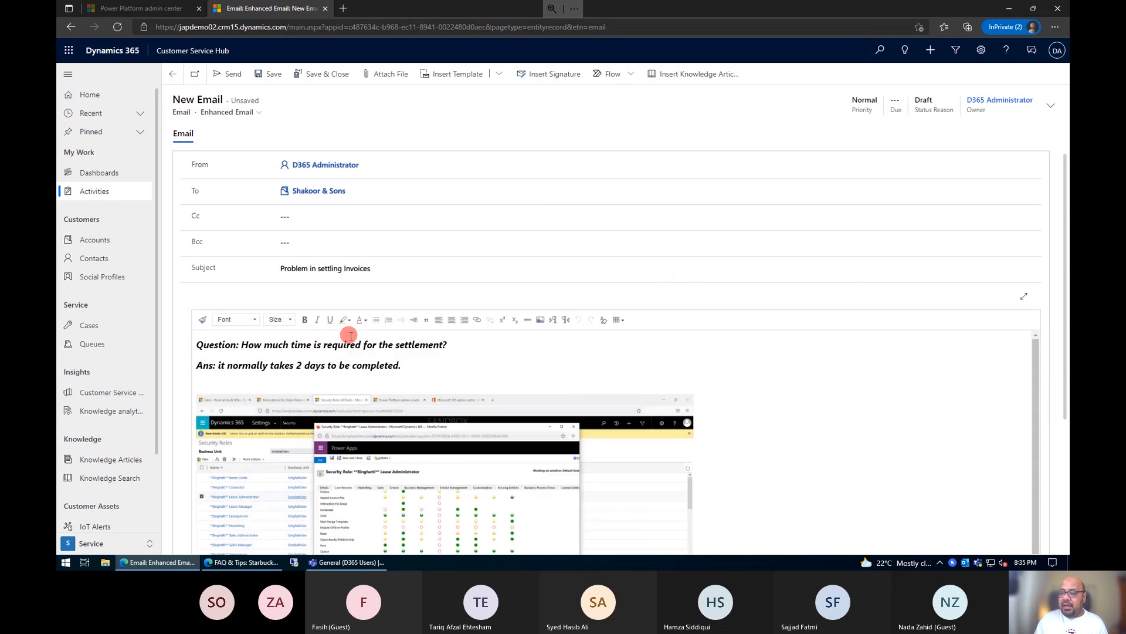
Step: Replace the Shakoor & Sons account in the email's To field with the customer's contact person
click(351, 189)
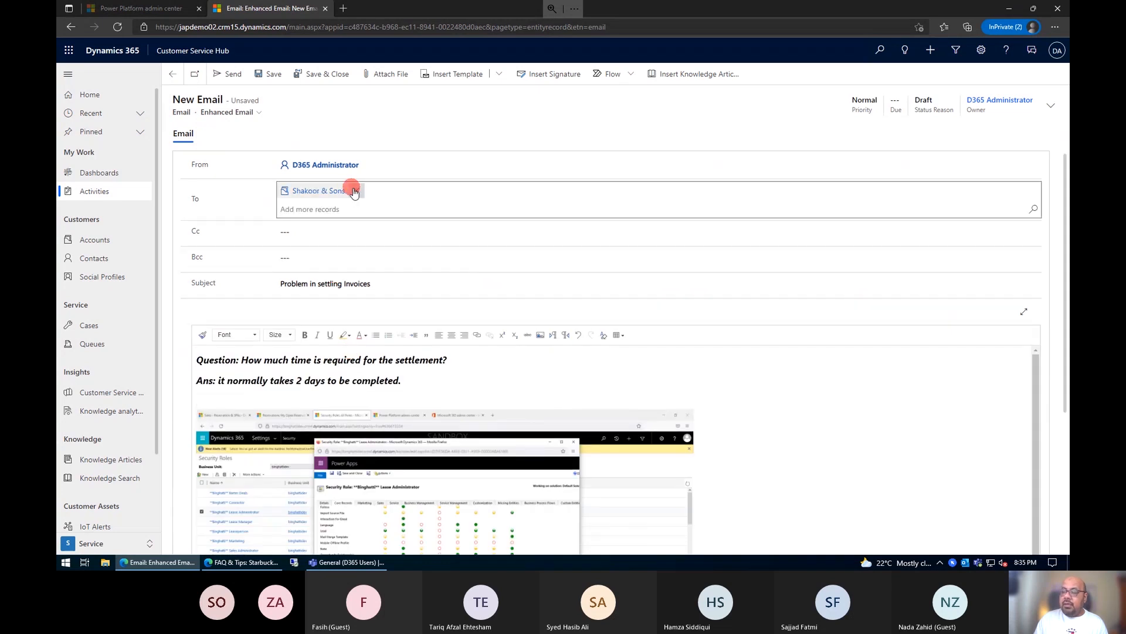
click(356, 191)
text(abdu)
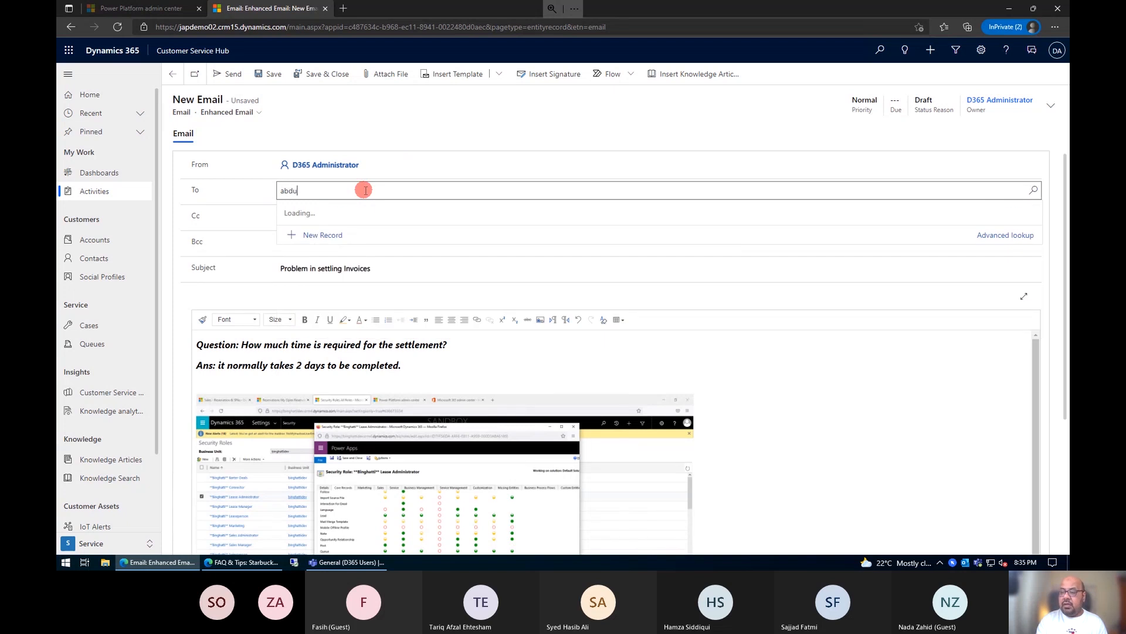
text(l)
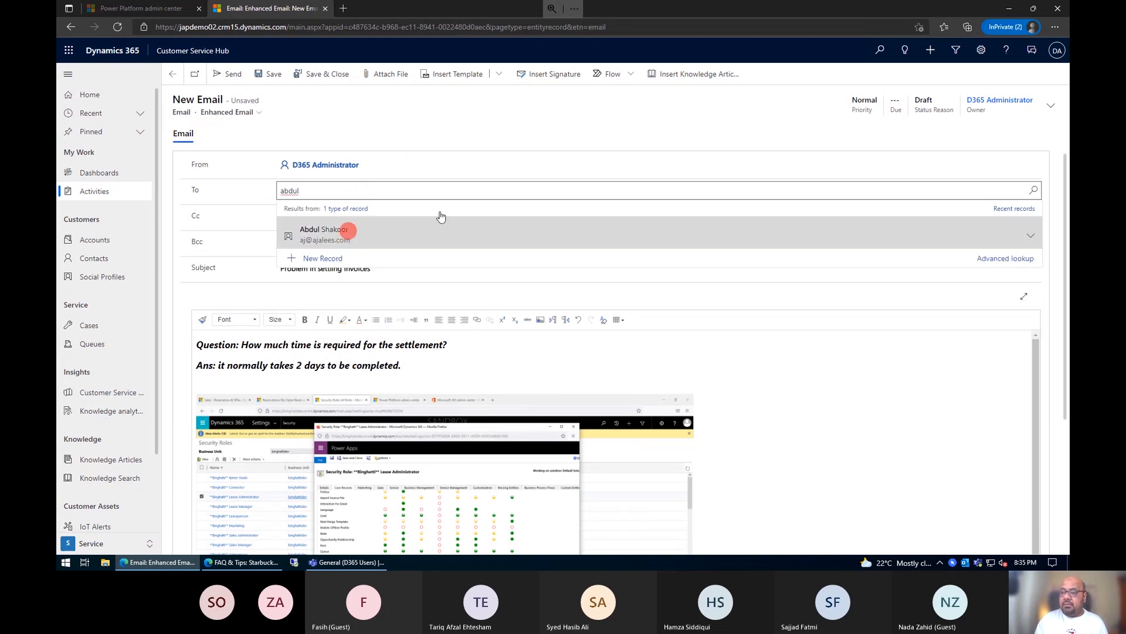
click(441, 219)
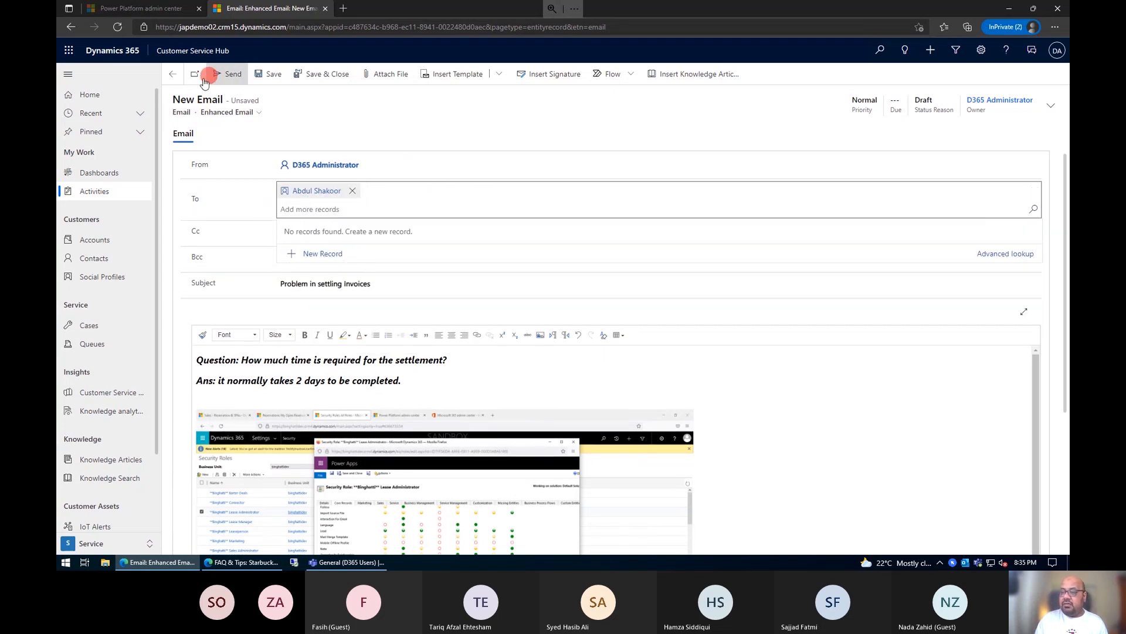
Step: Send the "Problem in settling Invoices" email to the customer's contact person
click(228, 75)
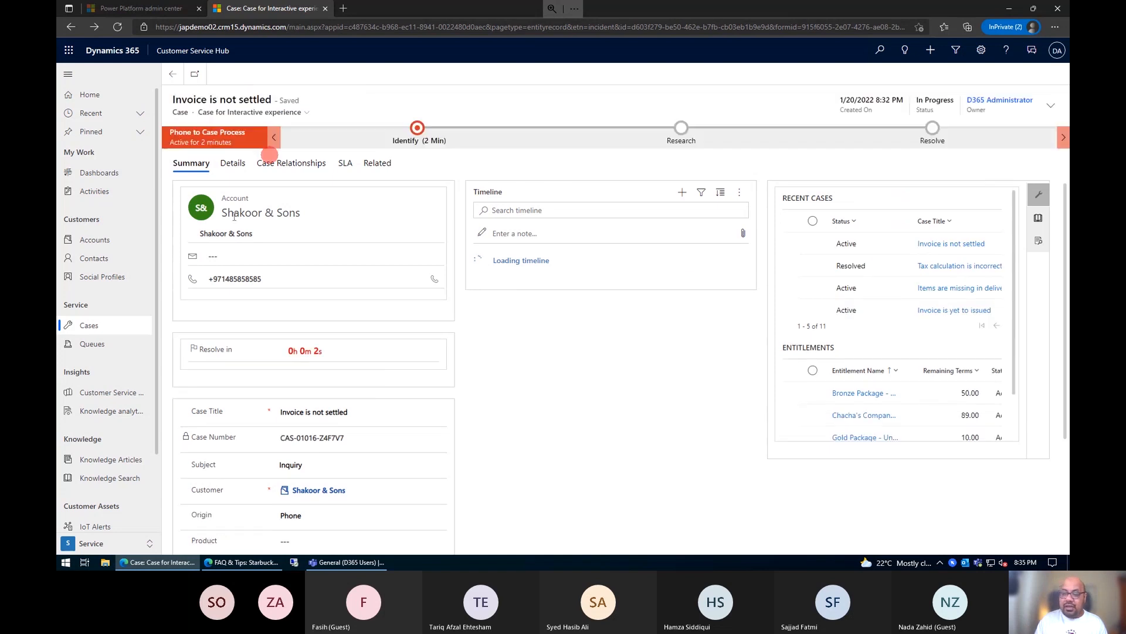
Step: Sort the knowledge articles by modification date, newest first, and review the analytics of "Problem in settling Invoices"
click(111, 459)
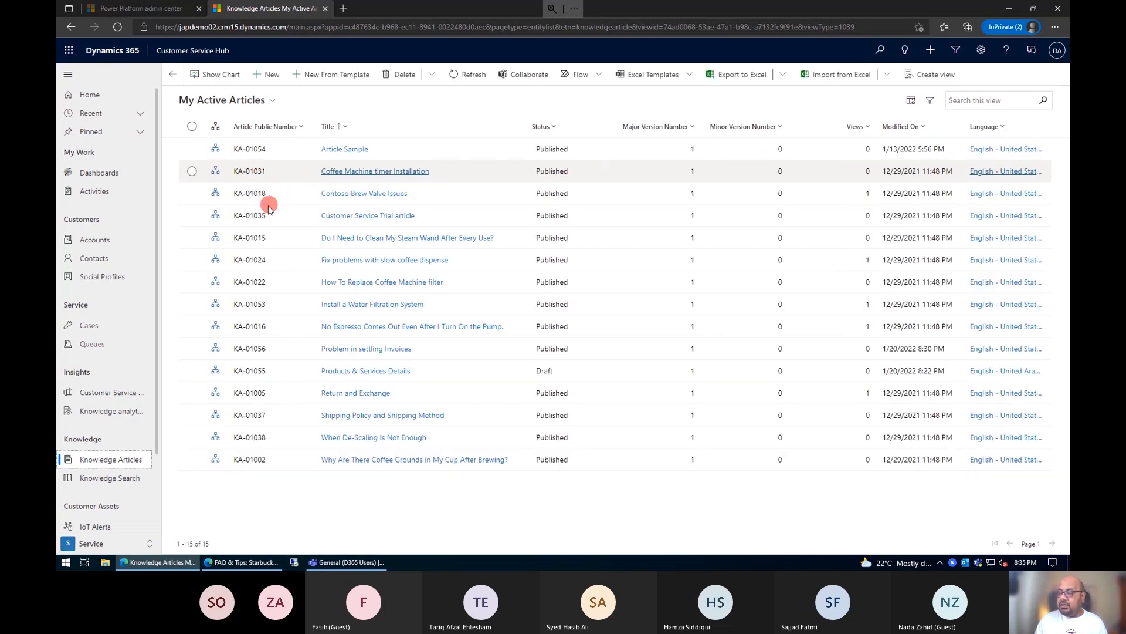
click(937, 126)
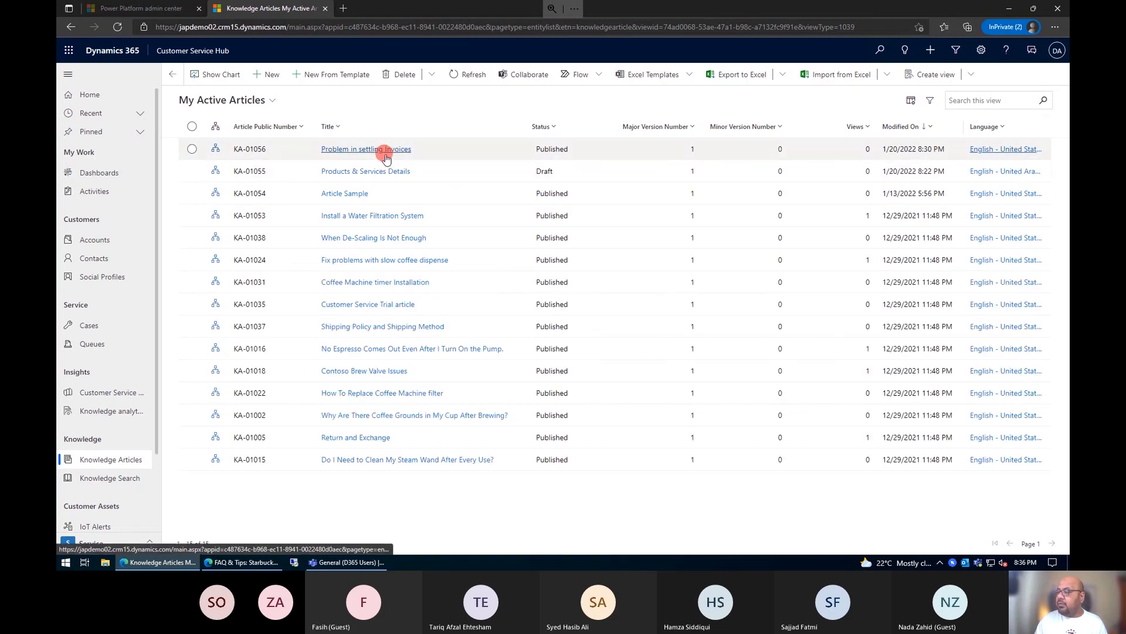
click(384, 154)
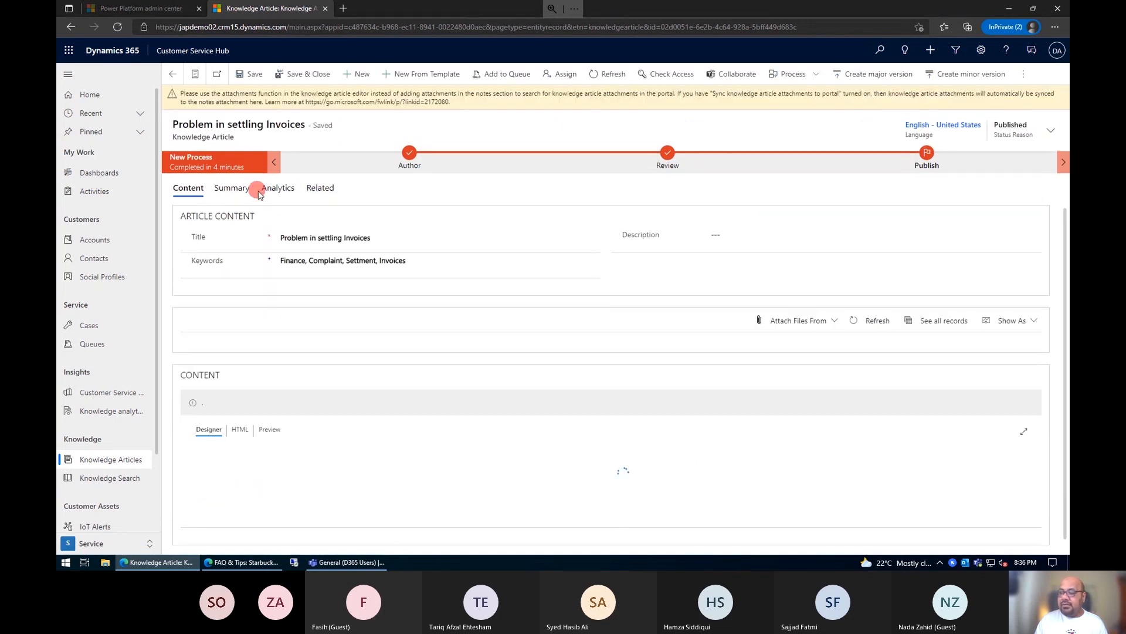
click(271, 190)
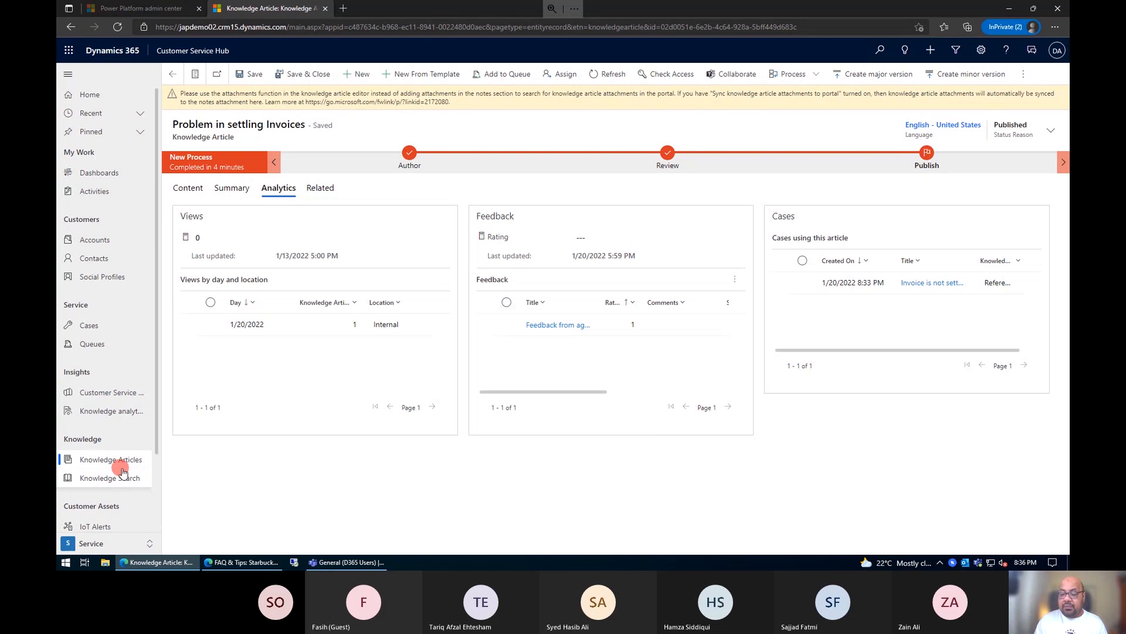
Step: Open Knowledge Search, look up articles about "coffee" and clear the search
click(114, 461)
click(115, 479)
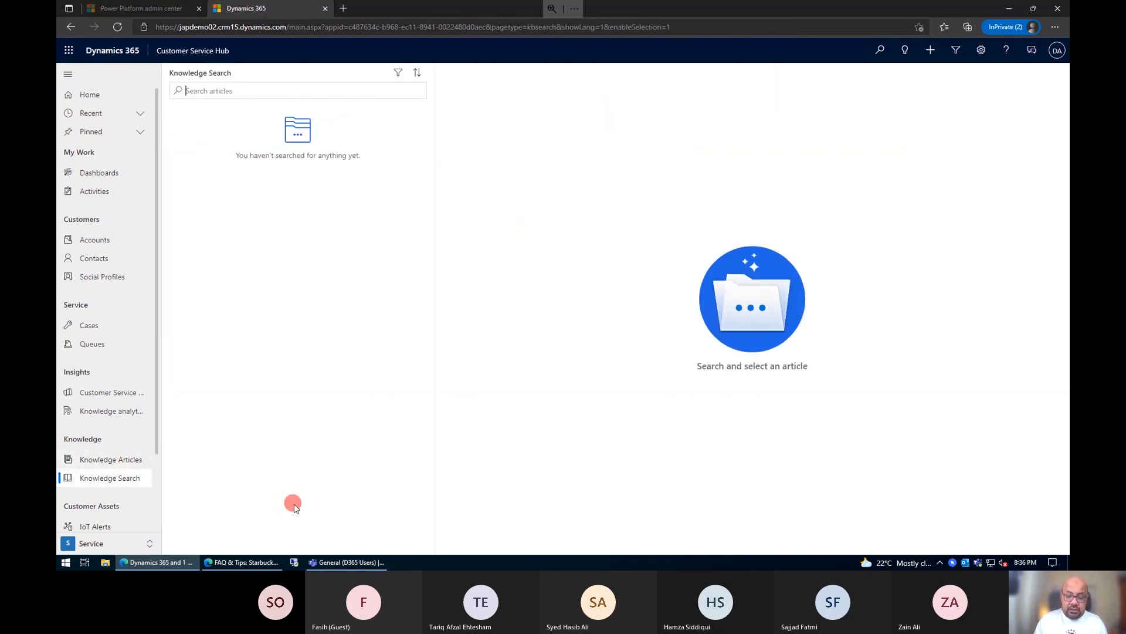
text(coffee)
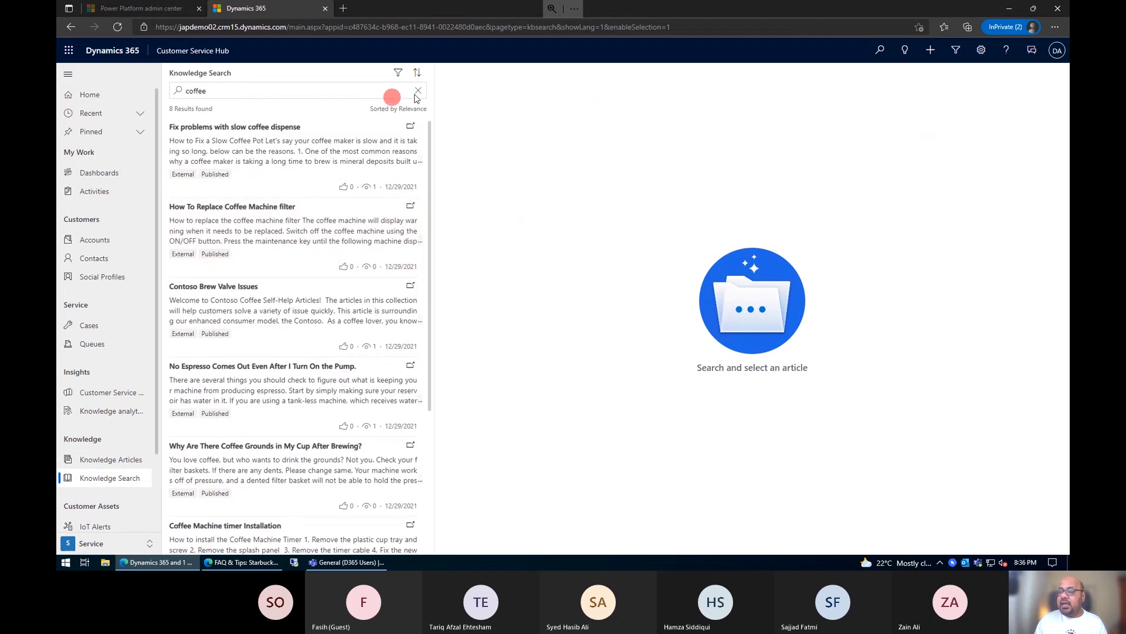
click(418, 92)
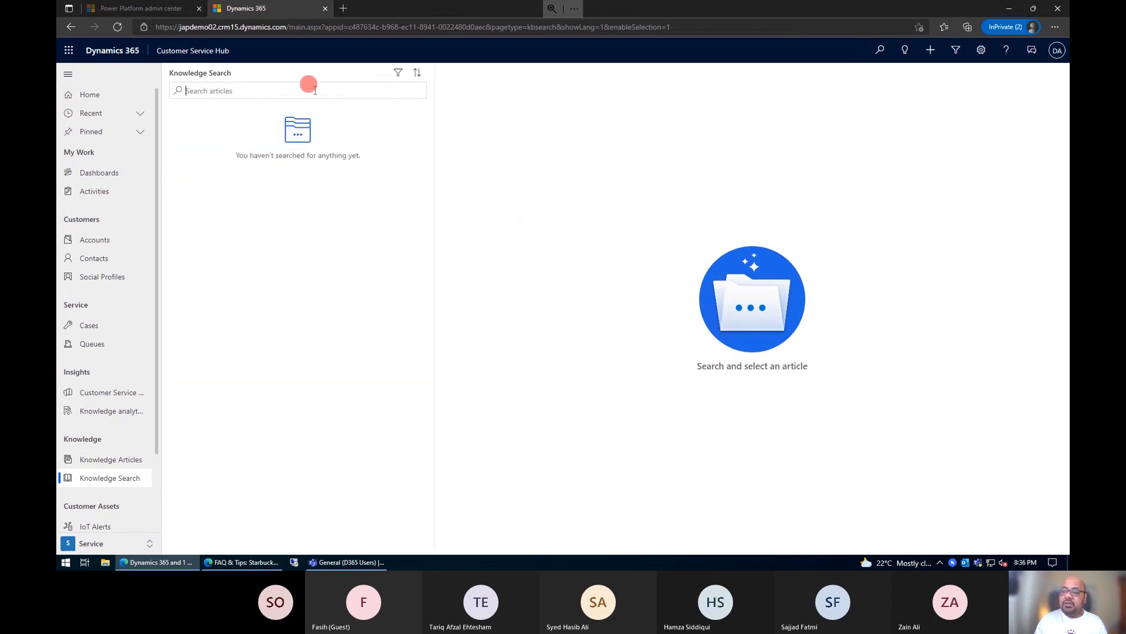
Step: Search the knowledge base for "finance"
text(finance)
key(Return)
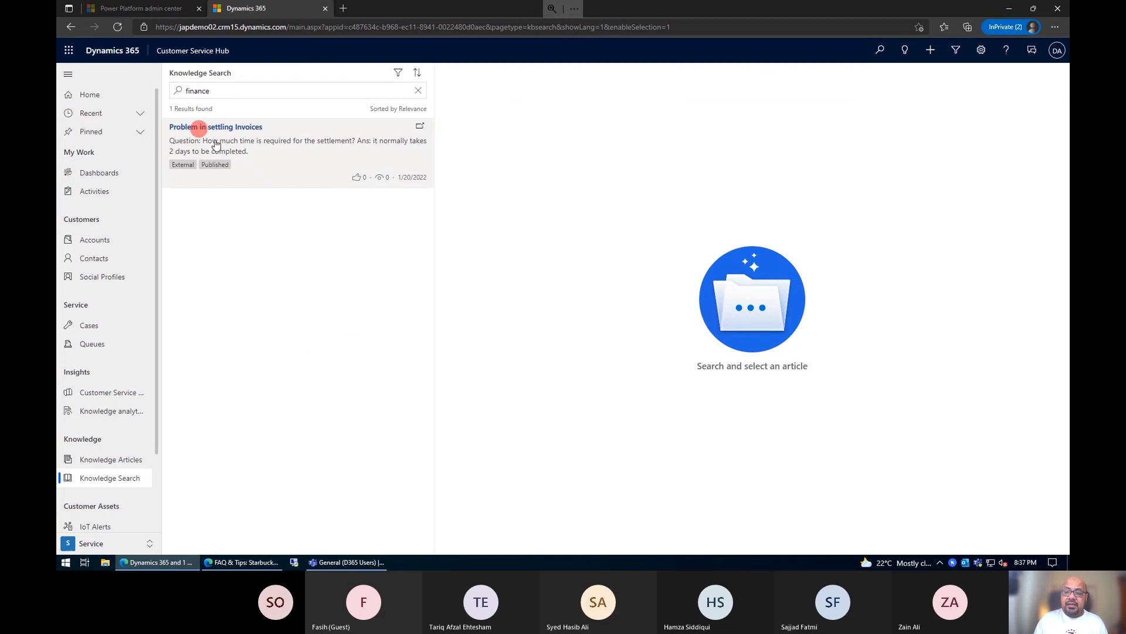
Step: Search the knowledge base for "settlement" instead and open the "Problem in settling Invoices" article
double_click(230, 89)
text(se)
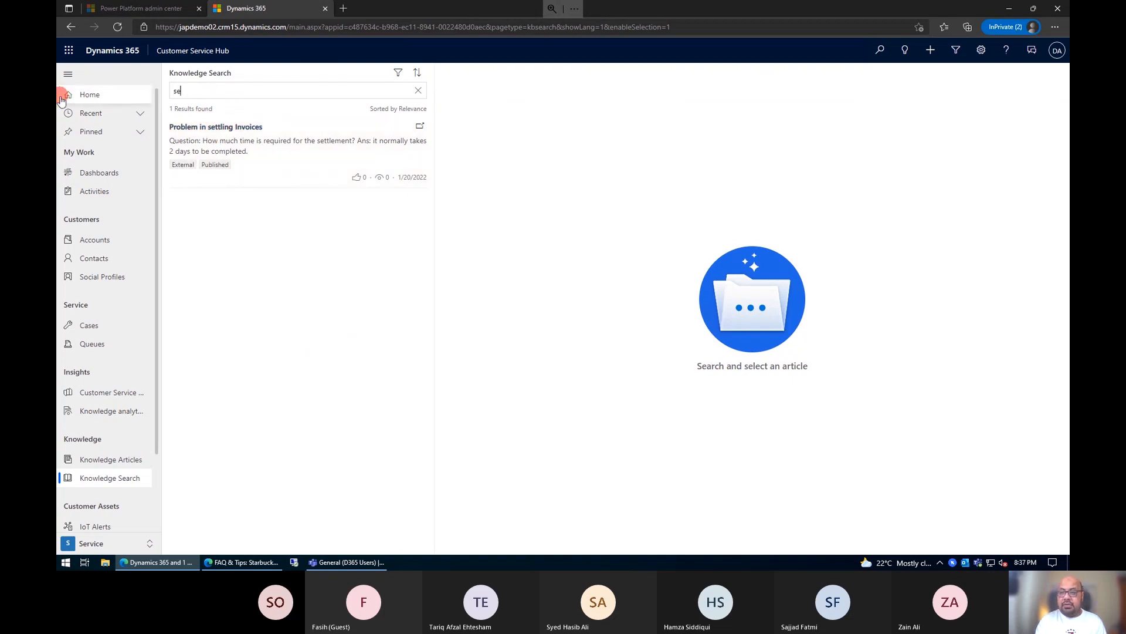
text(ttlement)
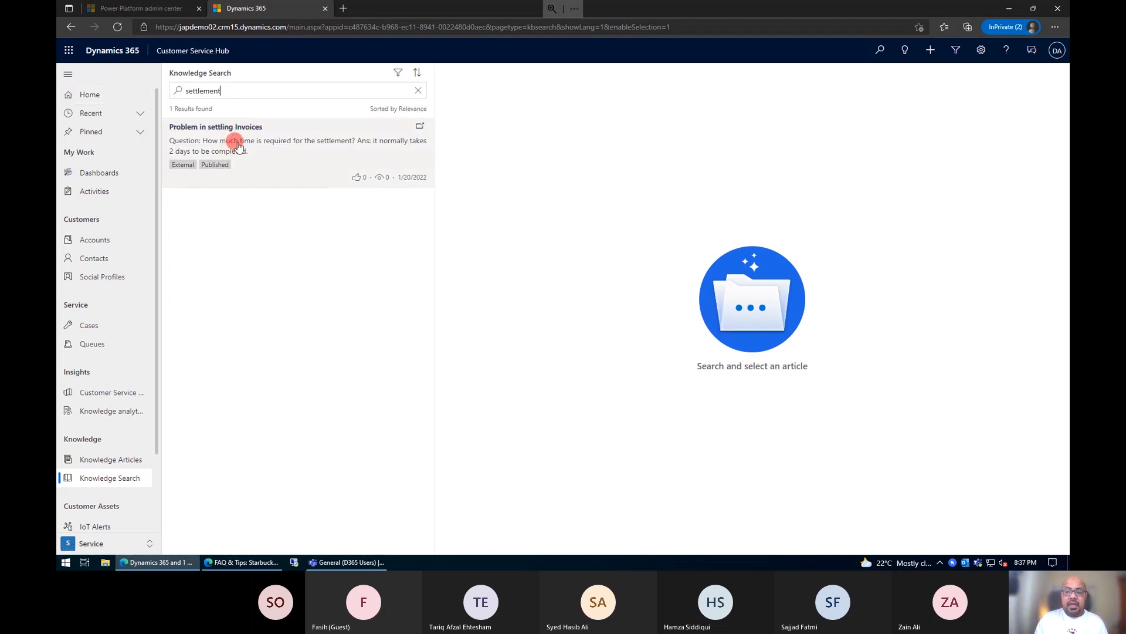
click(244, 134)
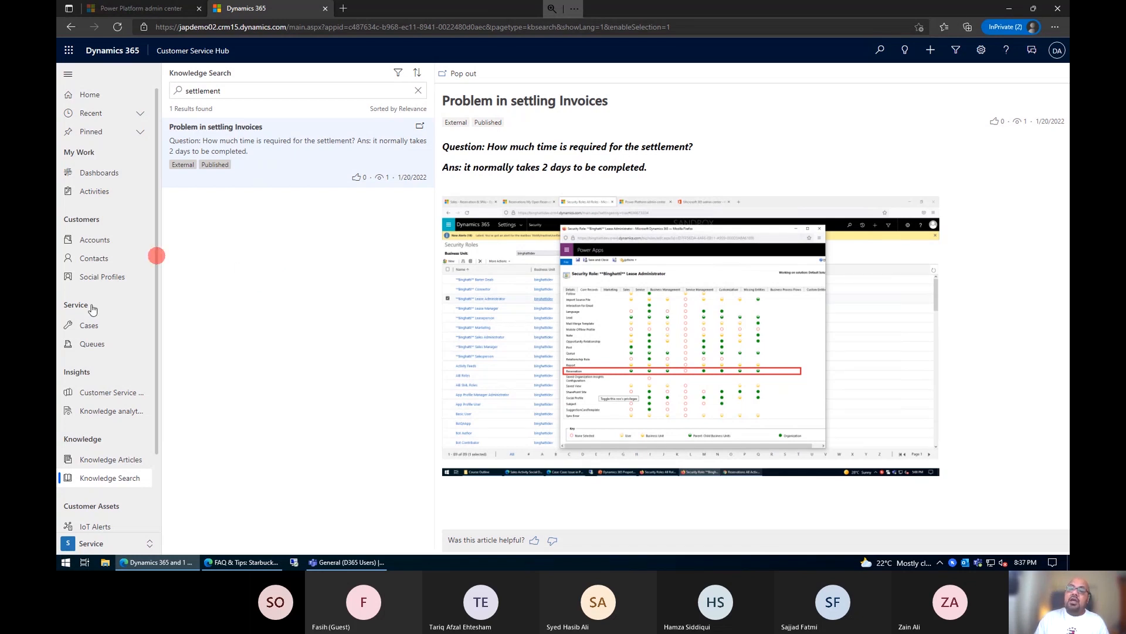
click(111, 461)
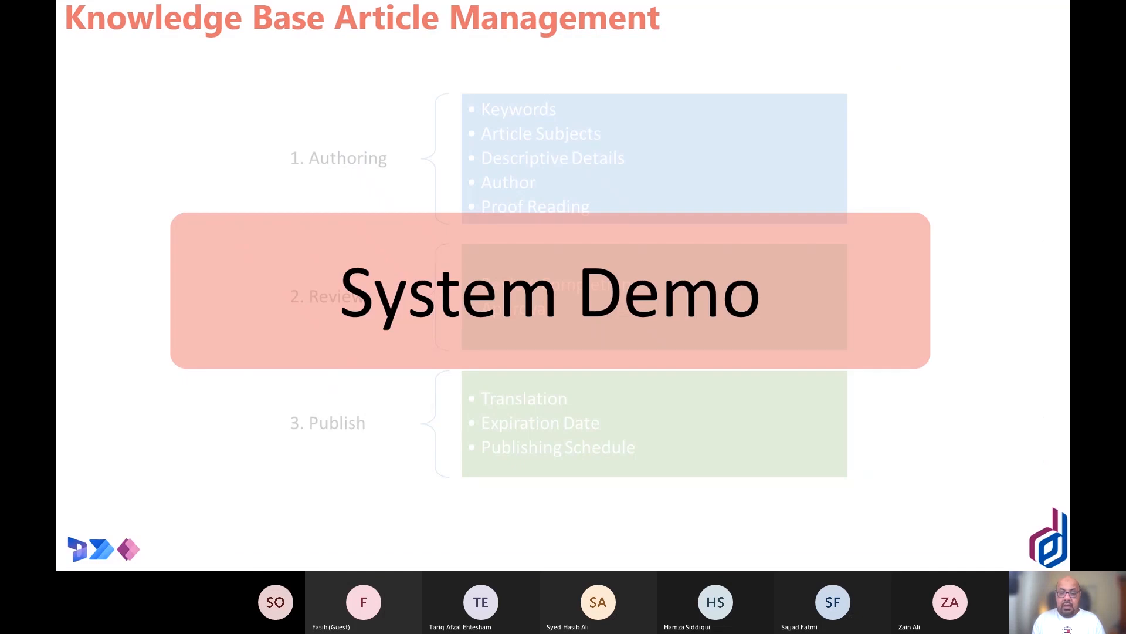
scroll(564, 285, down, 10)
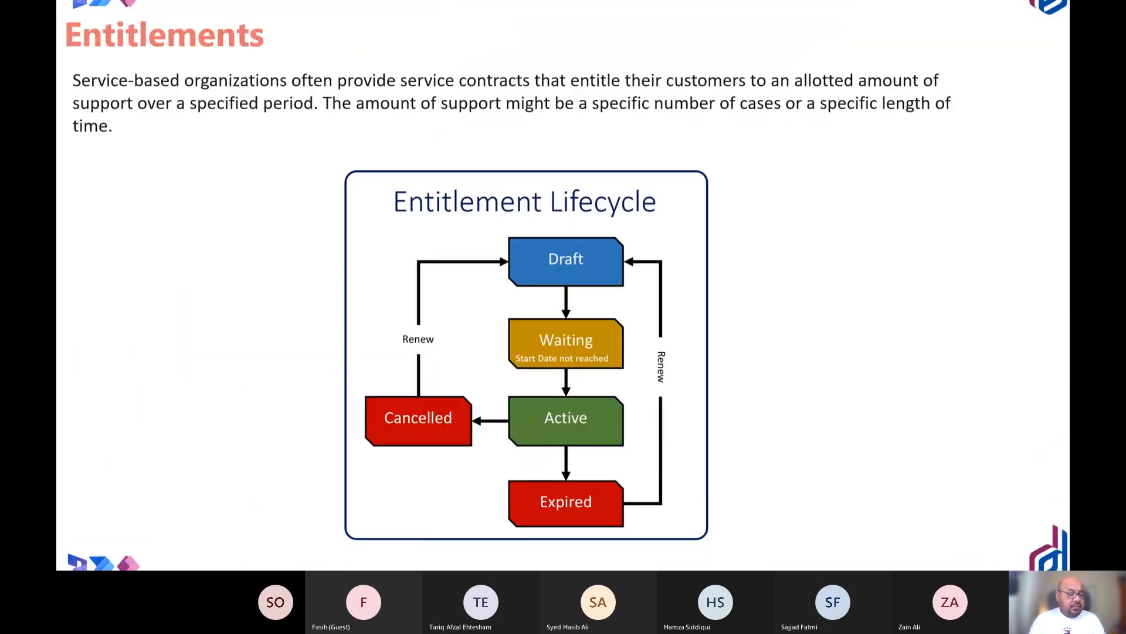
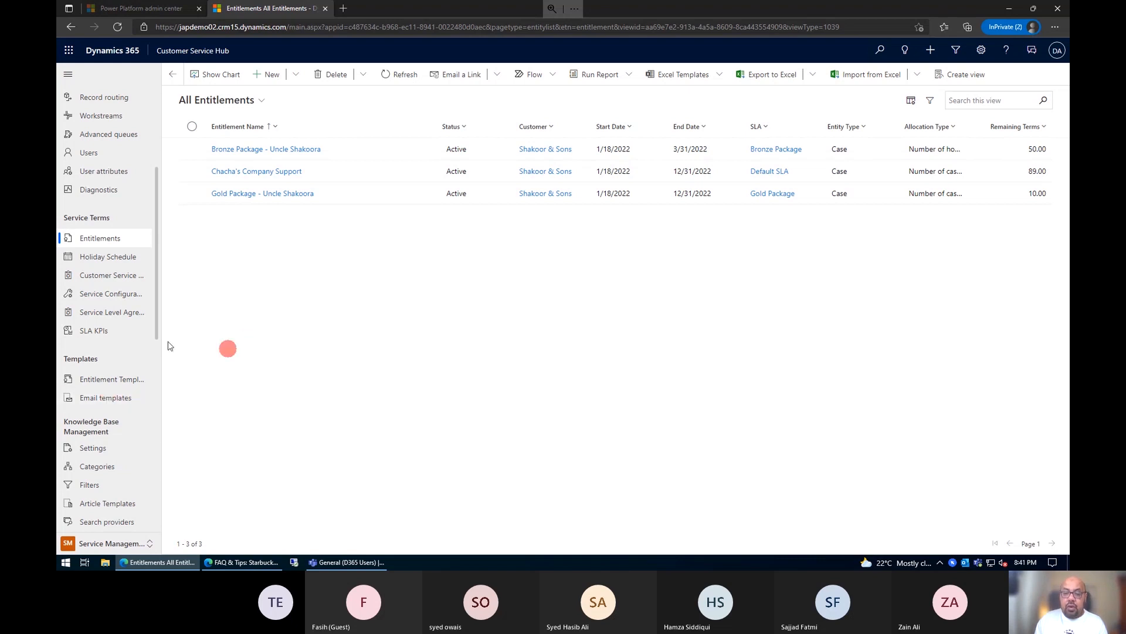
Step: Create a new entitlement template and name it "Silver Package"
click(115, 380)
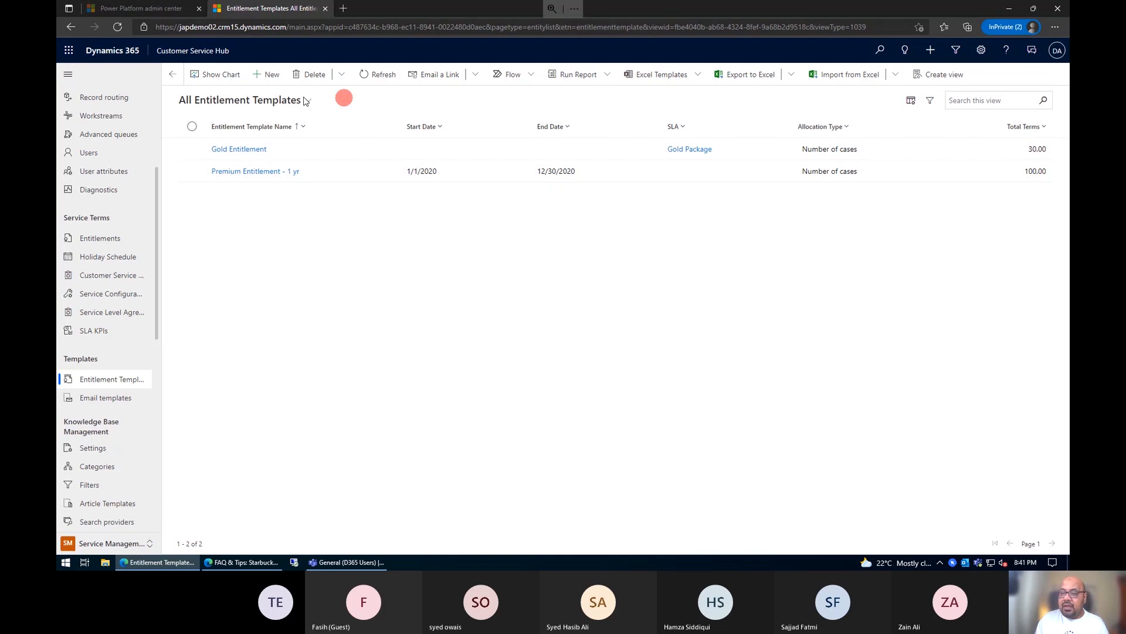
click(274, 82)
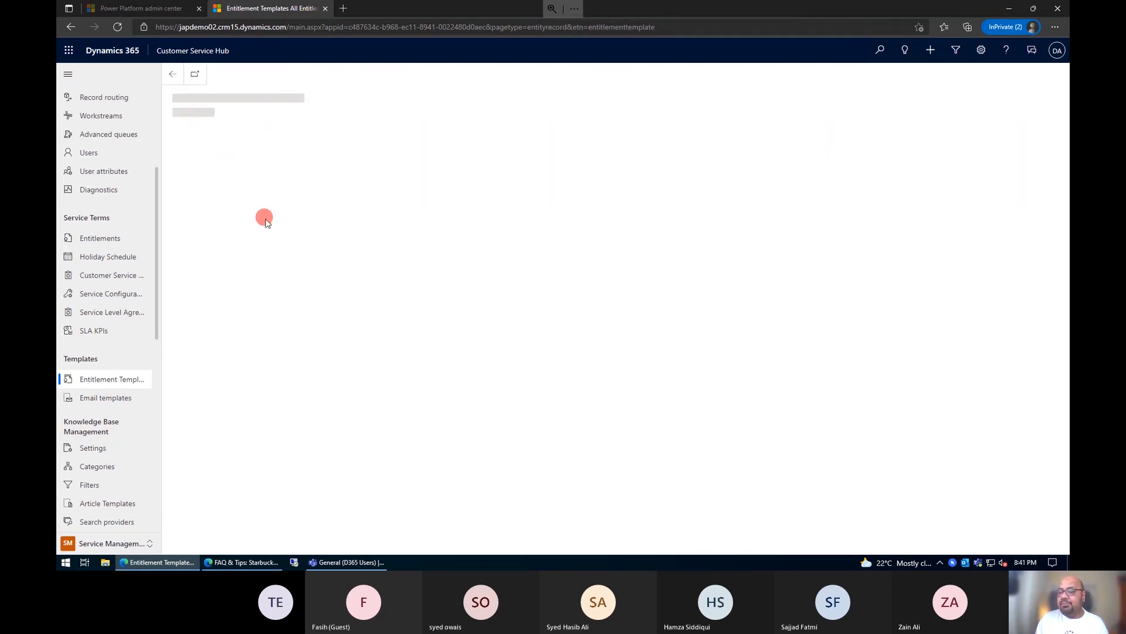
click(316, 170)
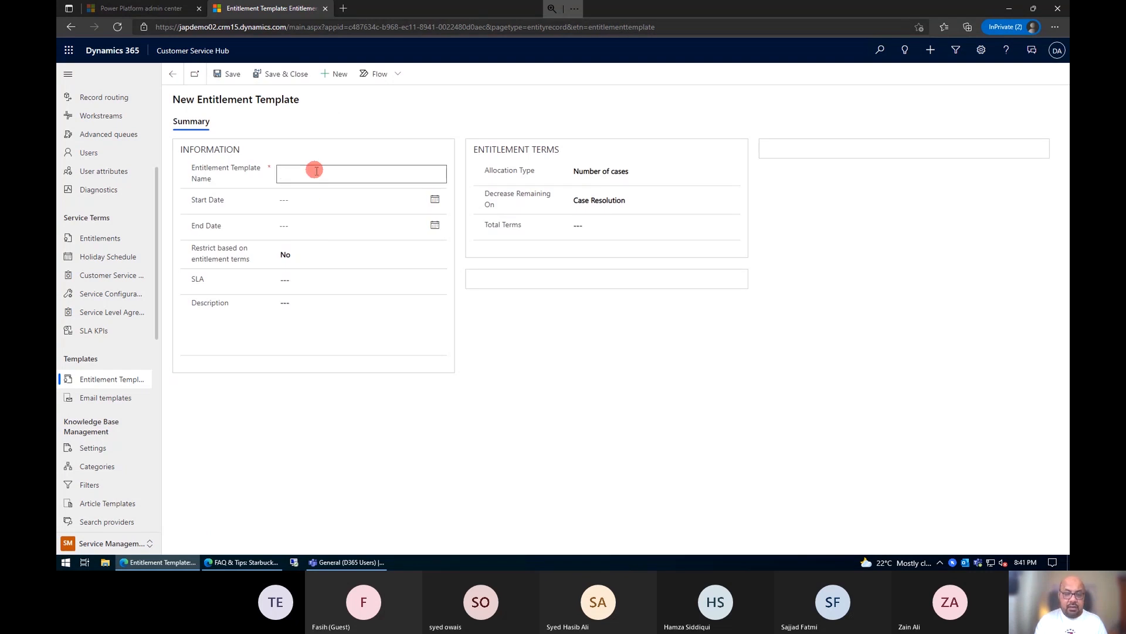
text(Sli)
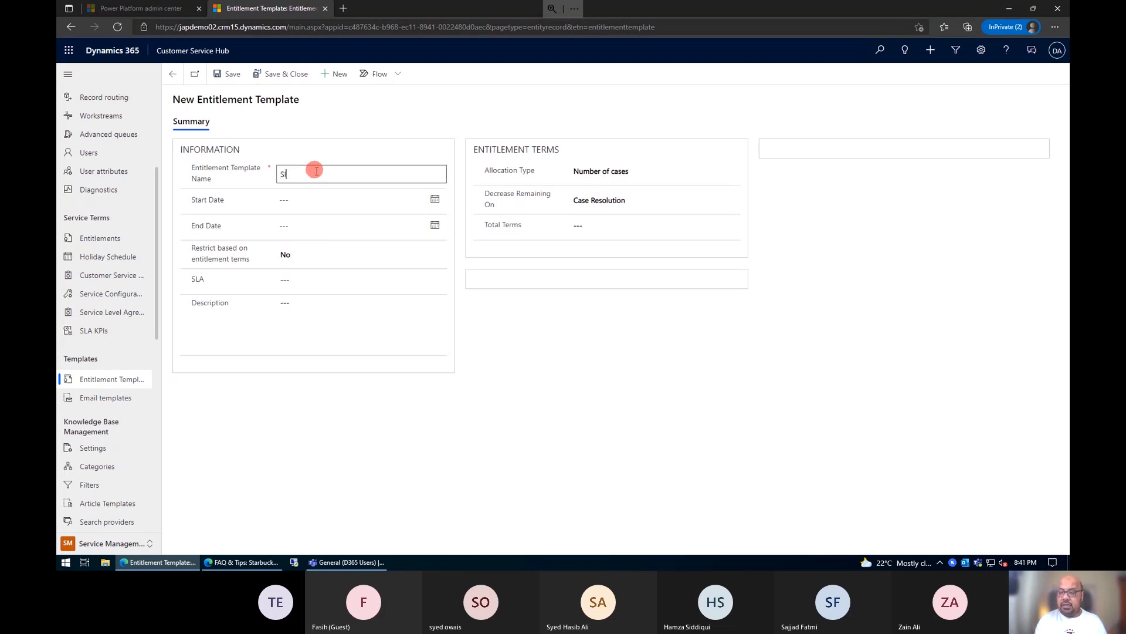
text(ver)
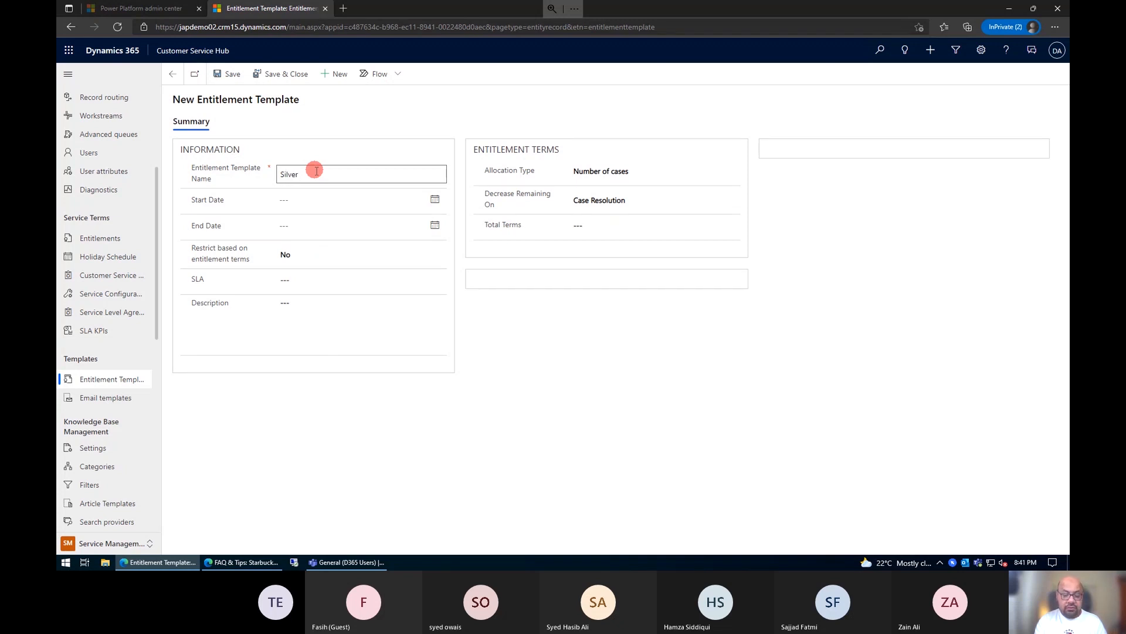
text( Package)
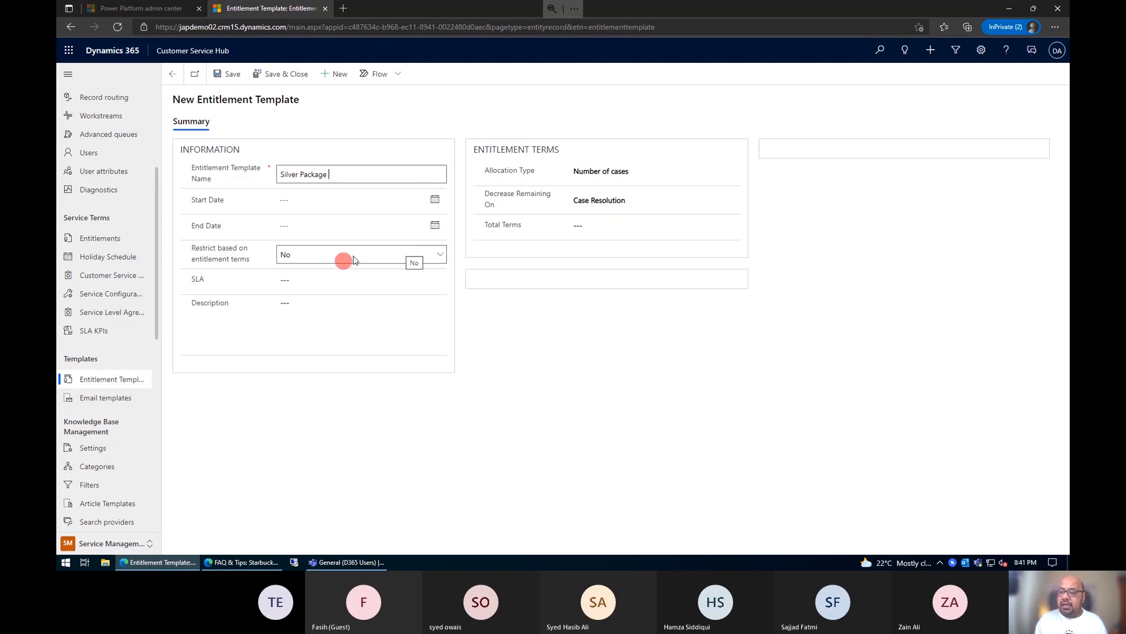
Step: Keep the restriction based on entitlement terms at No and assign the Silver Package SLA to the template
click(284, 254)
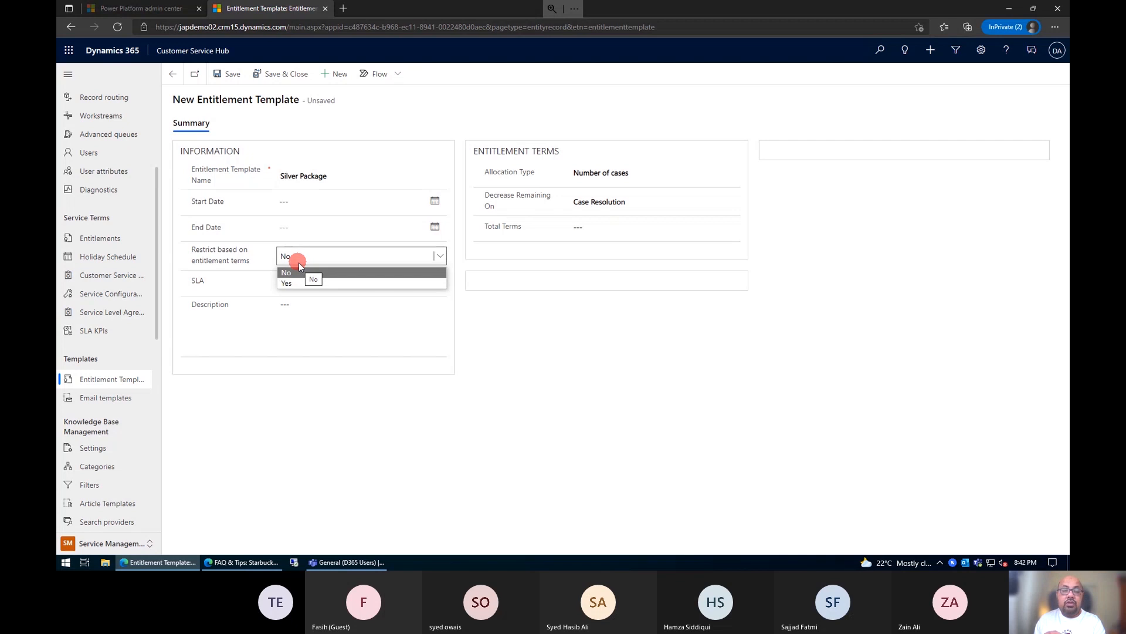
click(299, 270)
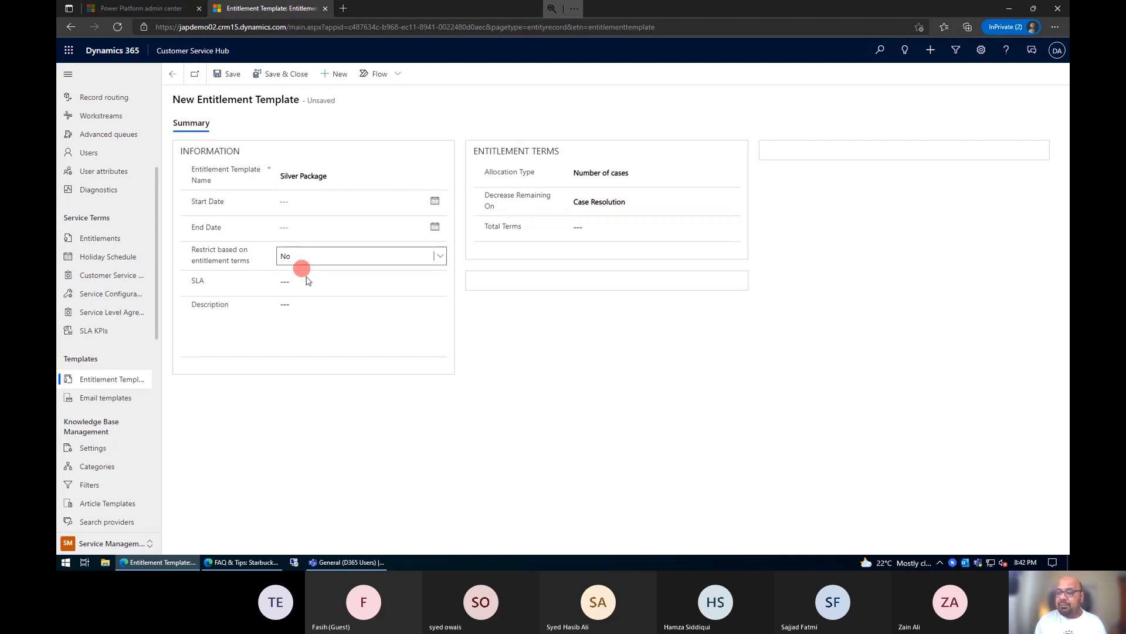
click(305, 282)
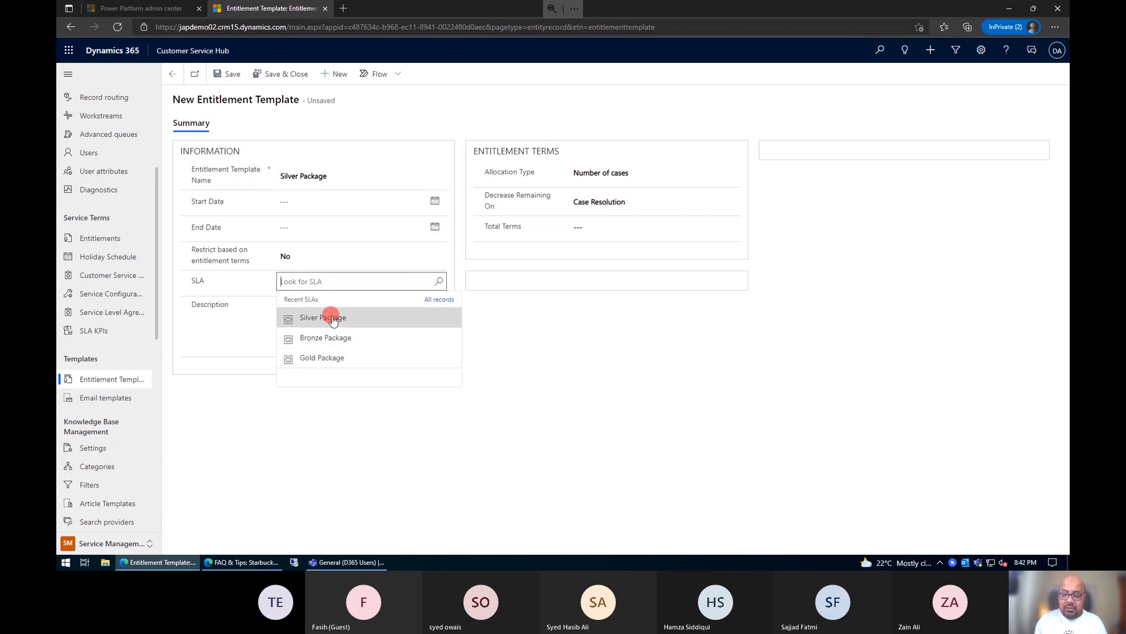
click(373, 327)
click(532, 333)
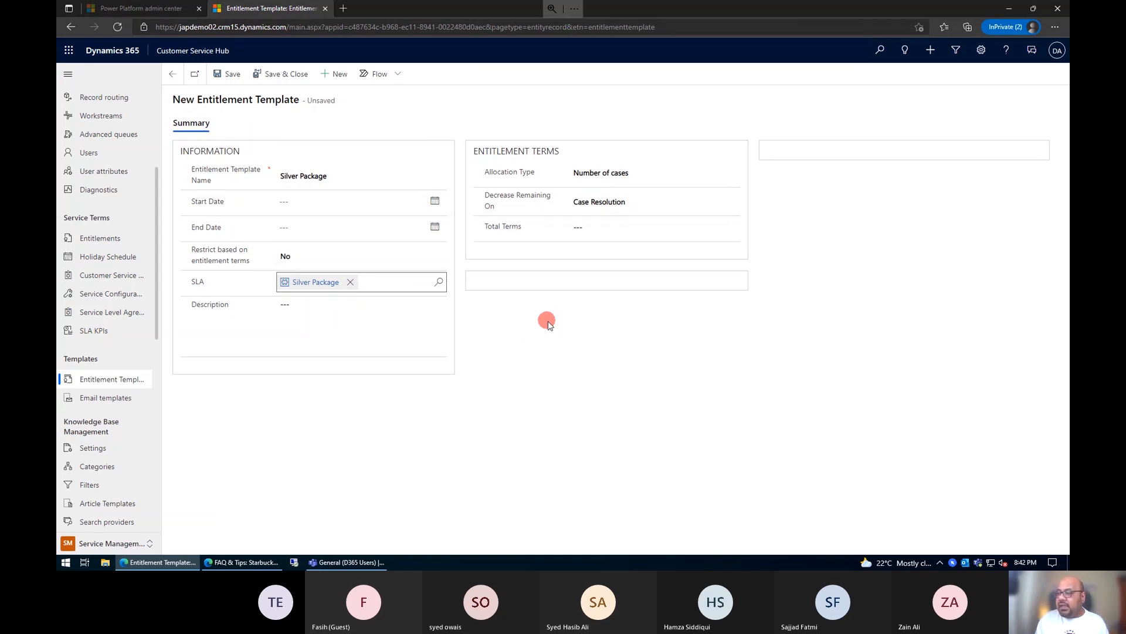
Step: Select Number of cases as the allocation type and Case Resolution as the point that decreases the remaining terms
click(659, 174)
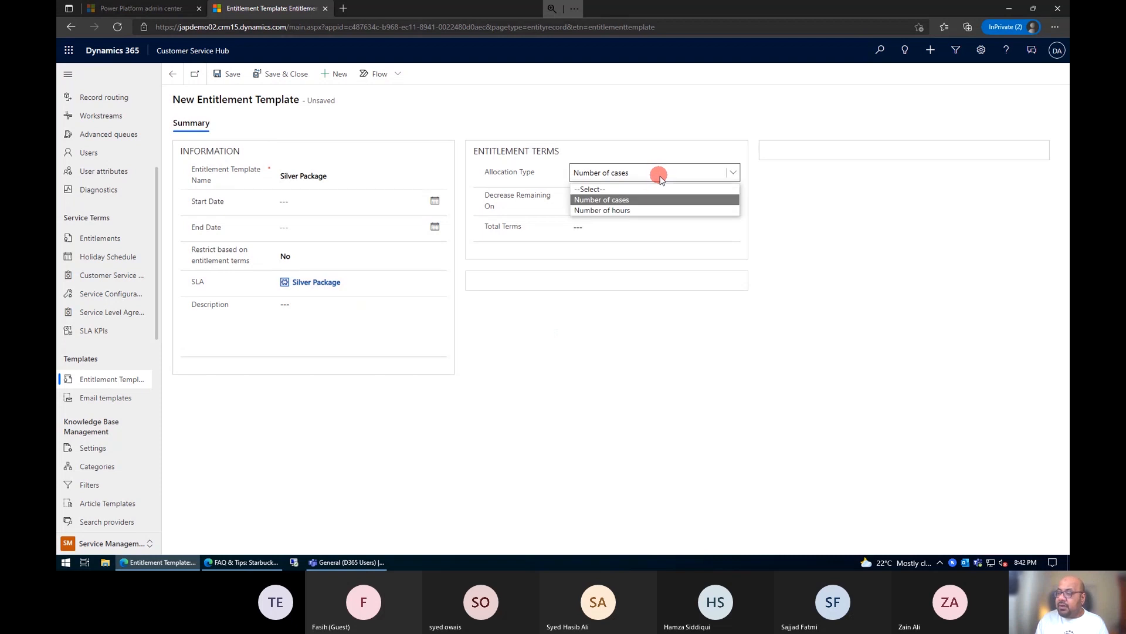
click(635, 203)
click(627, 201)
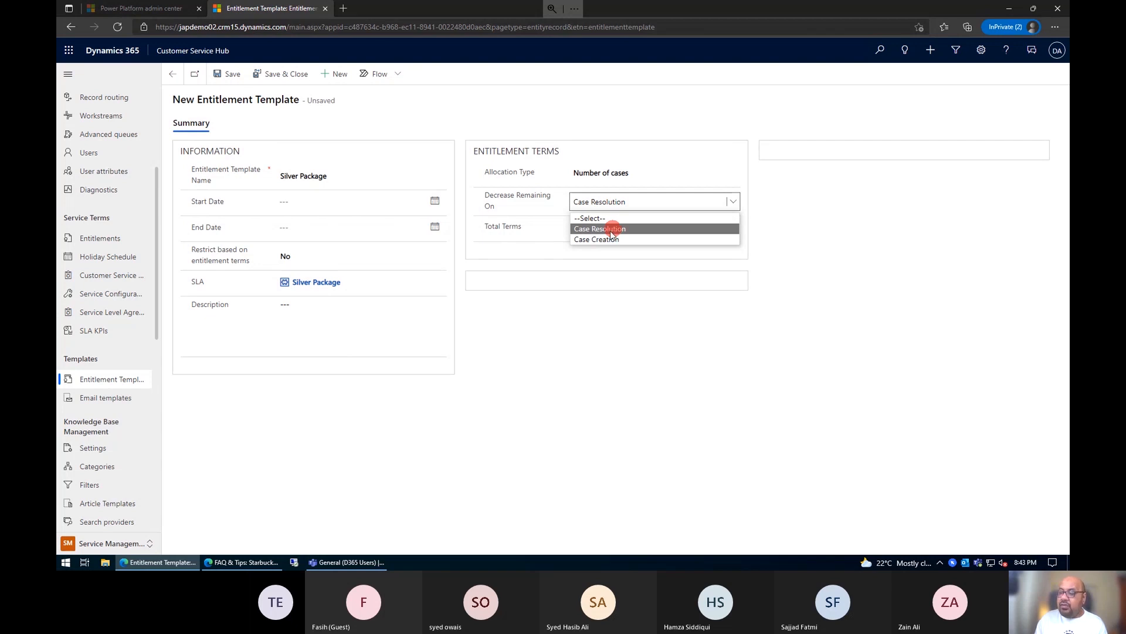
click(613, 229)
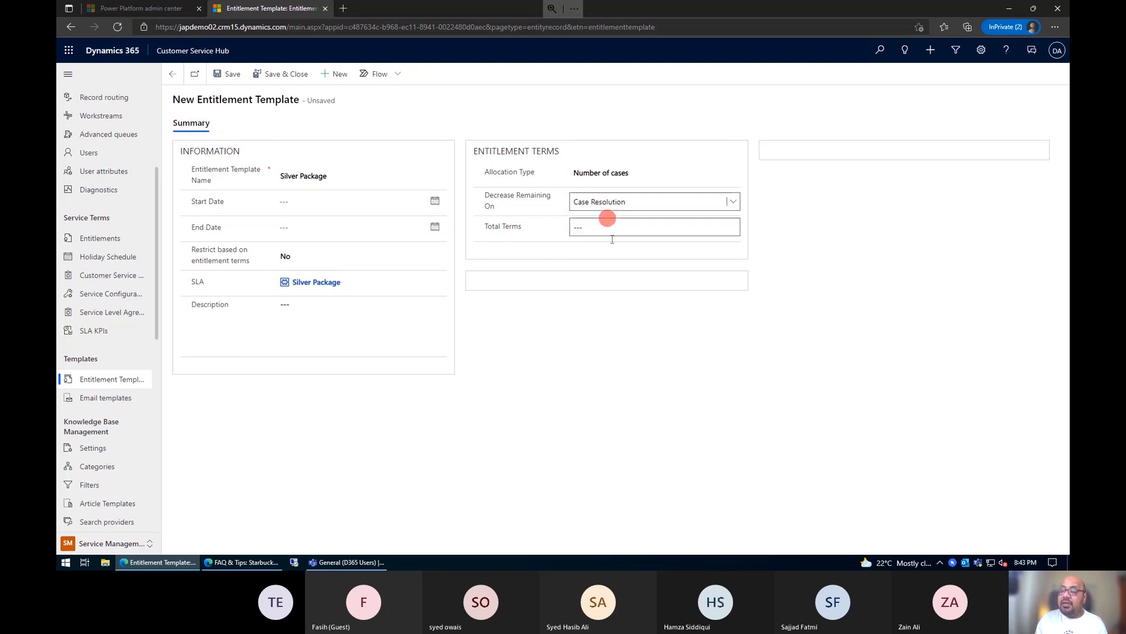
Step: Change the template's Decrease Remaining On setting to Case Creation
click(613, 235)
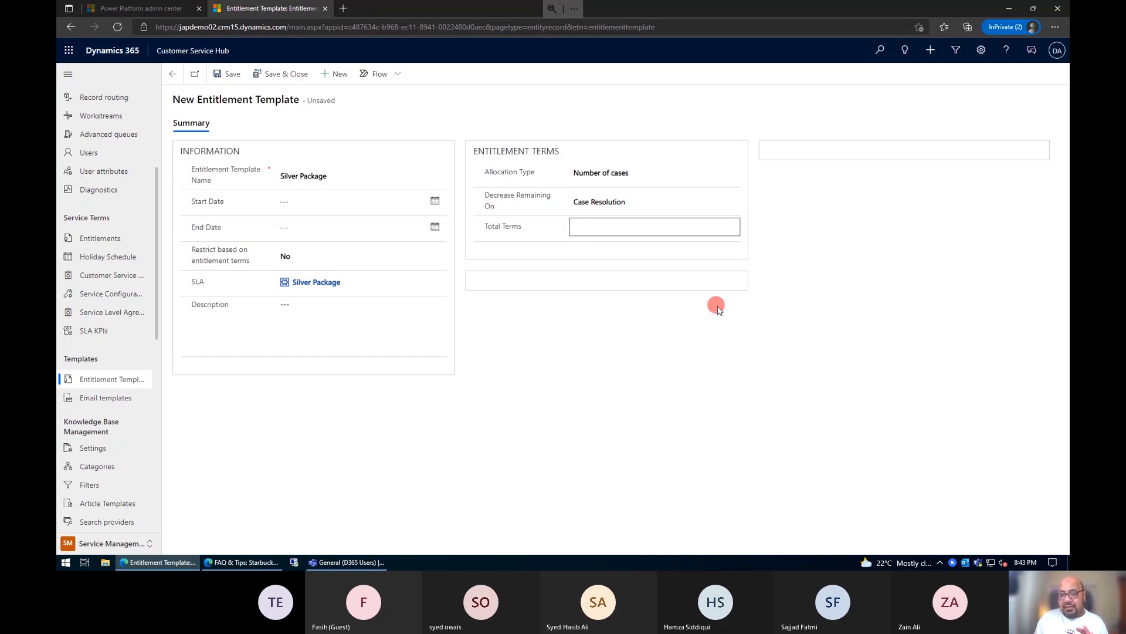
click(655, 205)
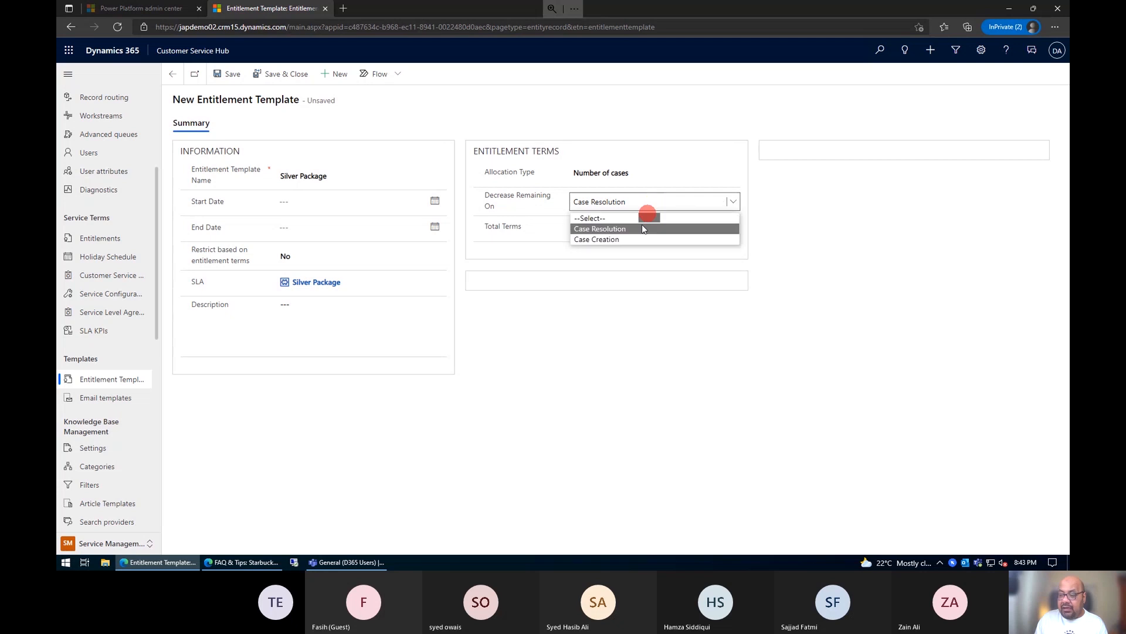
click(637, 240)
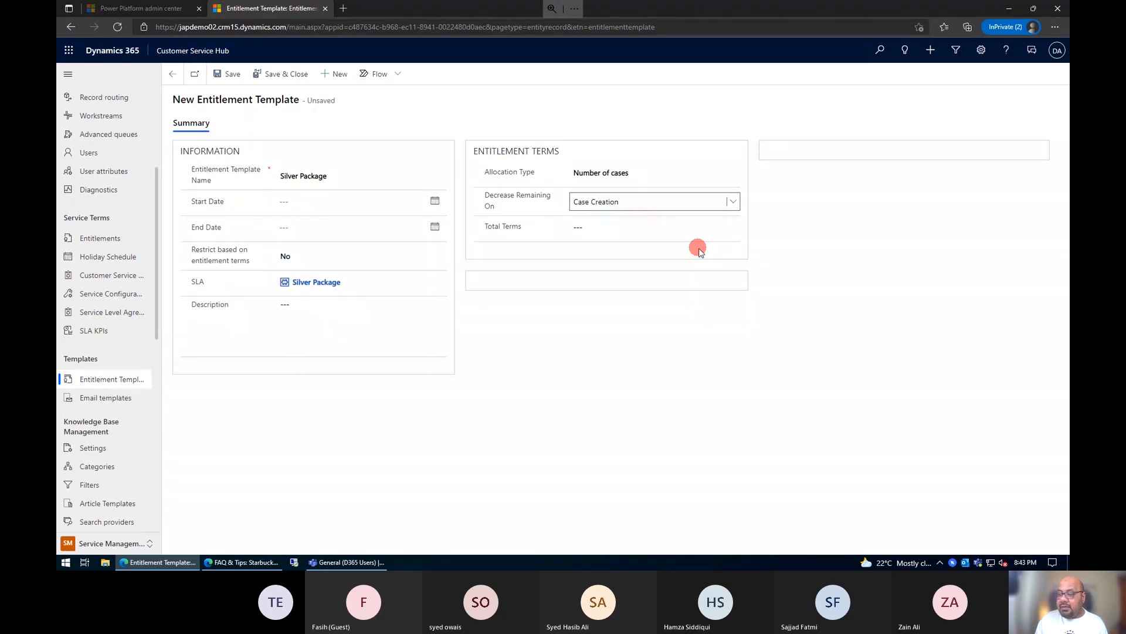
Step: Try Number of hours as the template's allocation type
click(615, 172)
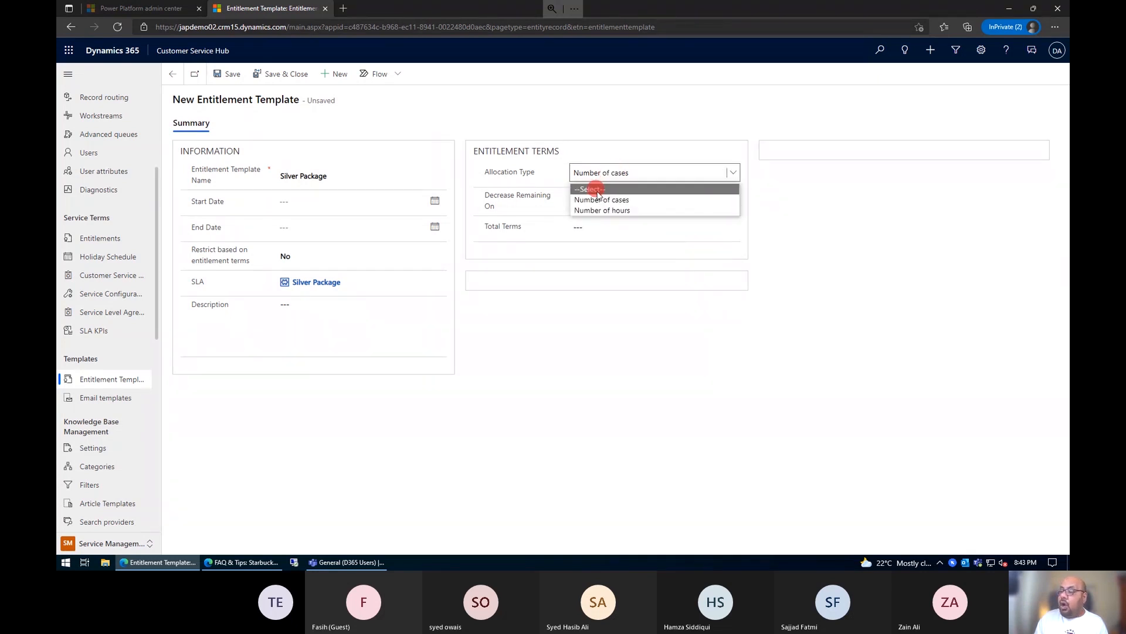
click(604, 210)
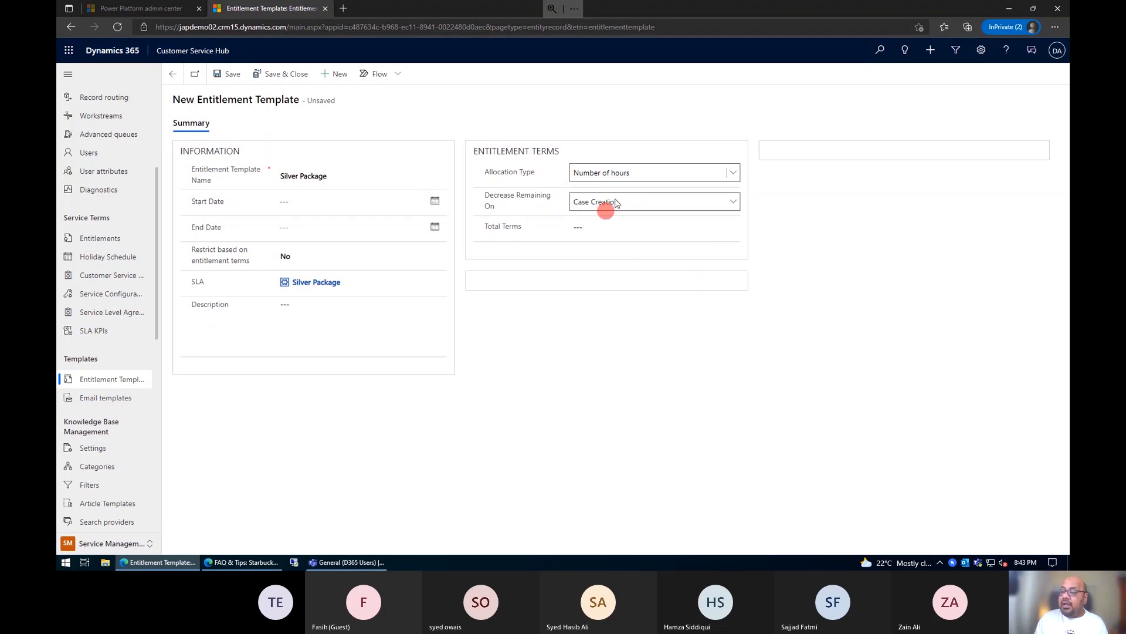
click(606, 226)
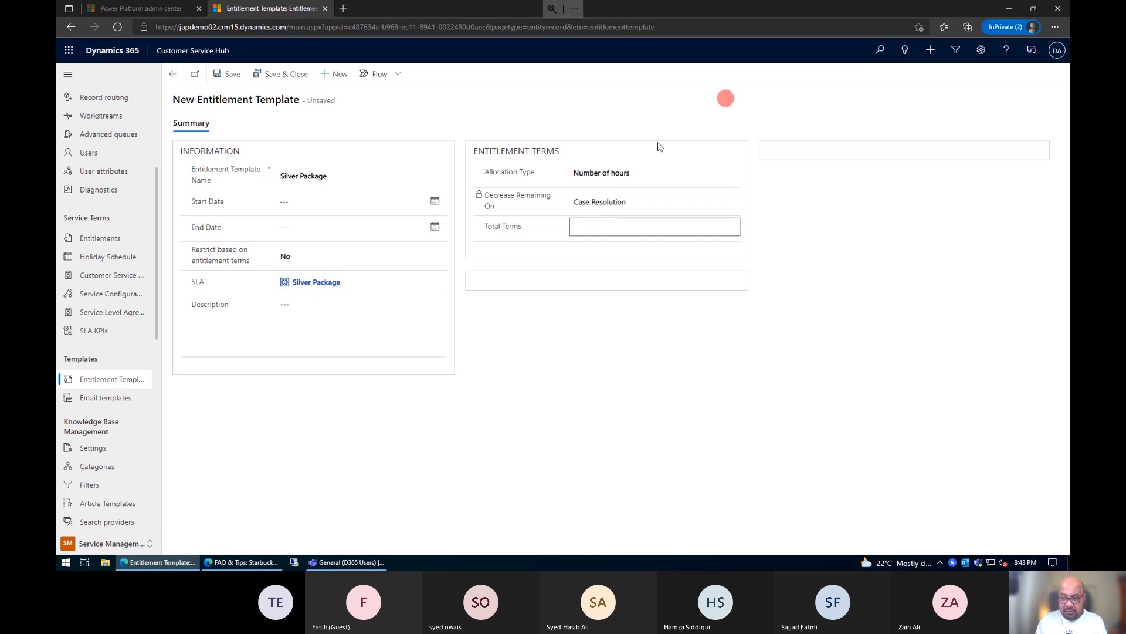
Step: Return the allocation type to Number of cases and set Decrease Remaining On to Case Creation
click(629, 173)
click(625, 203)
click(602, 203)
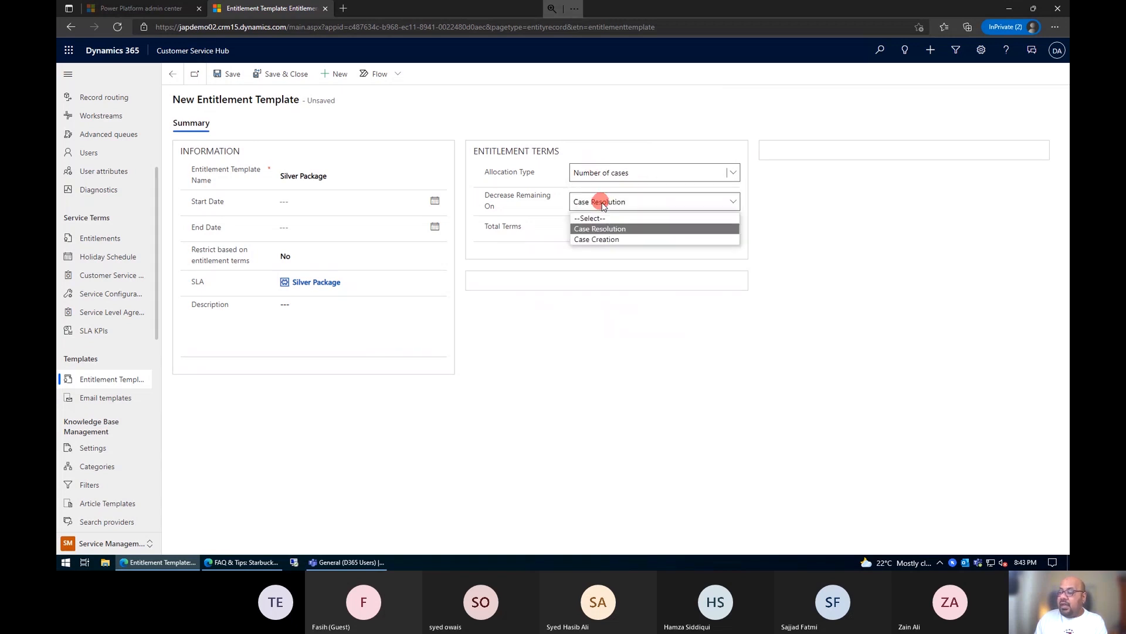
click(600, 239)
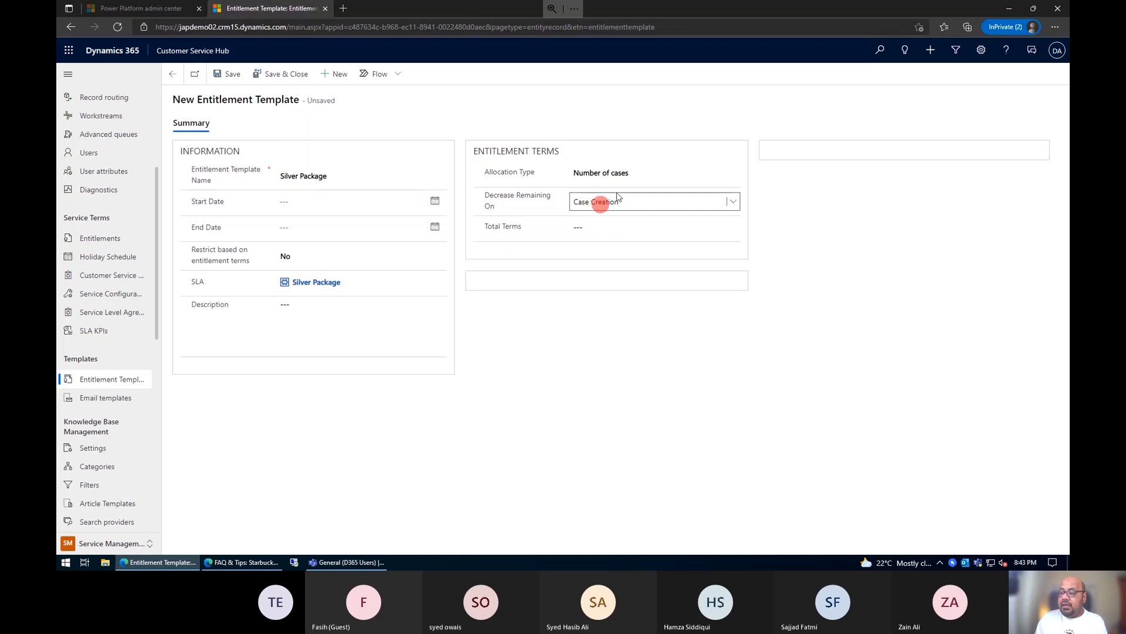
Step: Set the total terms to 25 and save the entitlement template
click(584, 226)
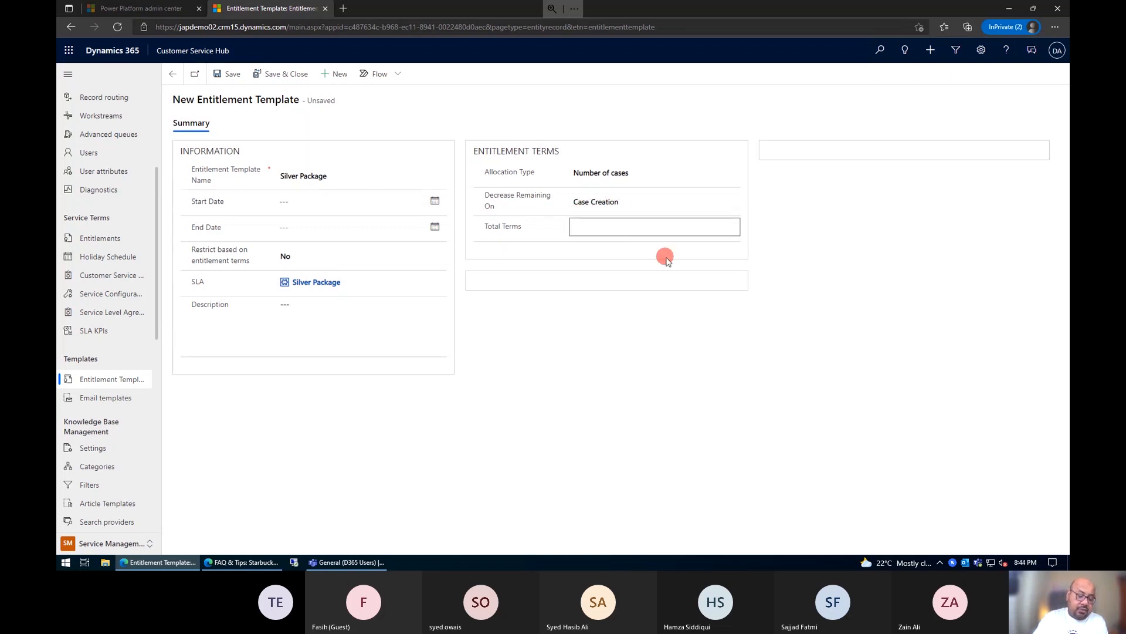
text(25)
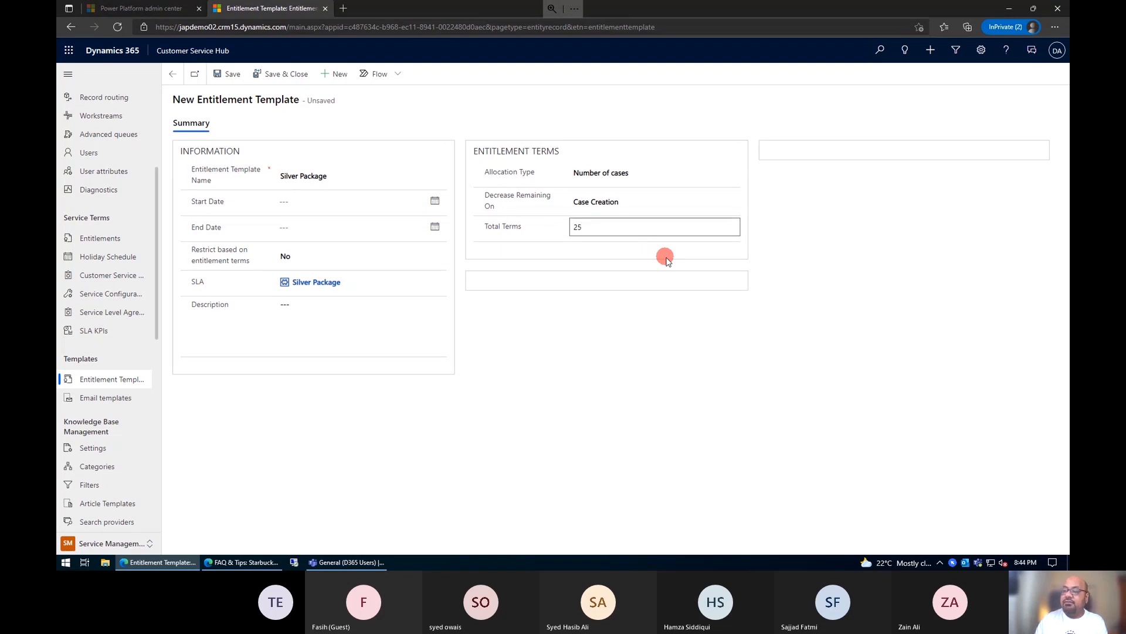
click(226, 73)
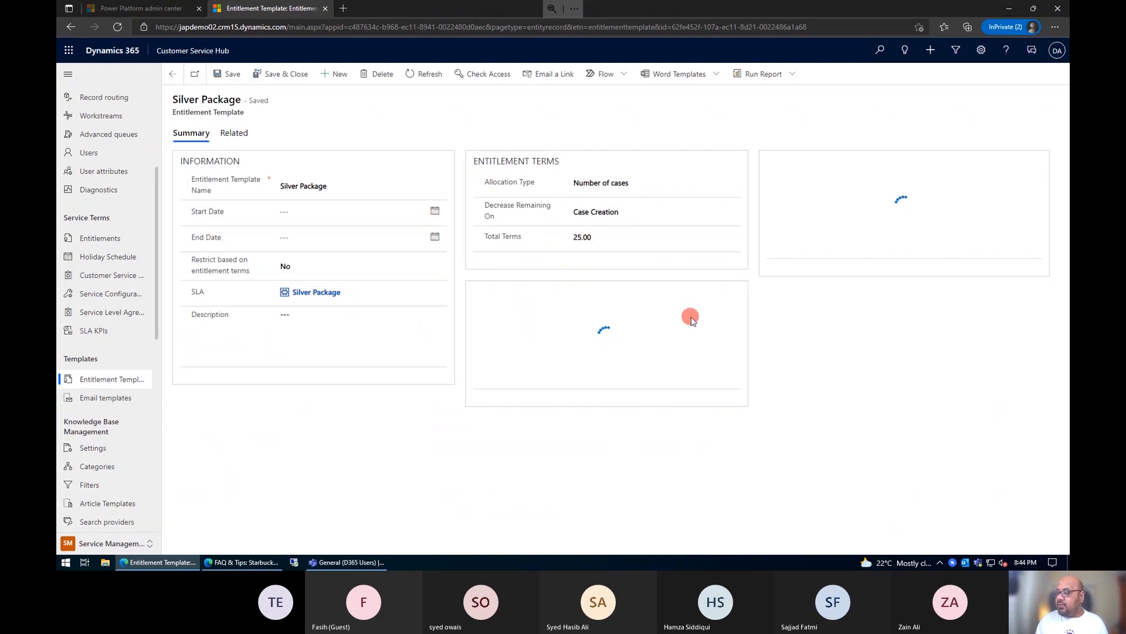
Step: Add a Phone entitlement channel with 15 total terms to the Silver Package template, then save and close it
mouse_move(514, 294)
mouse_down()
mouse_move(477, 295)
mouse_move(520, 297)
mouse_up()
click(517, 295)
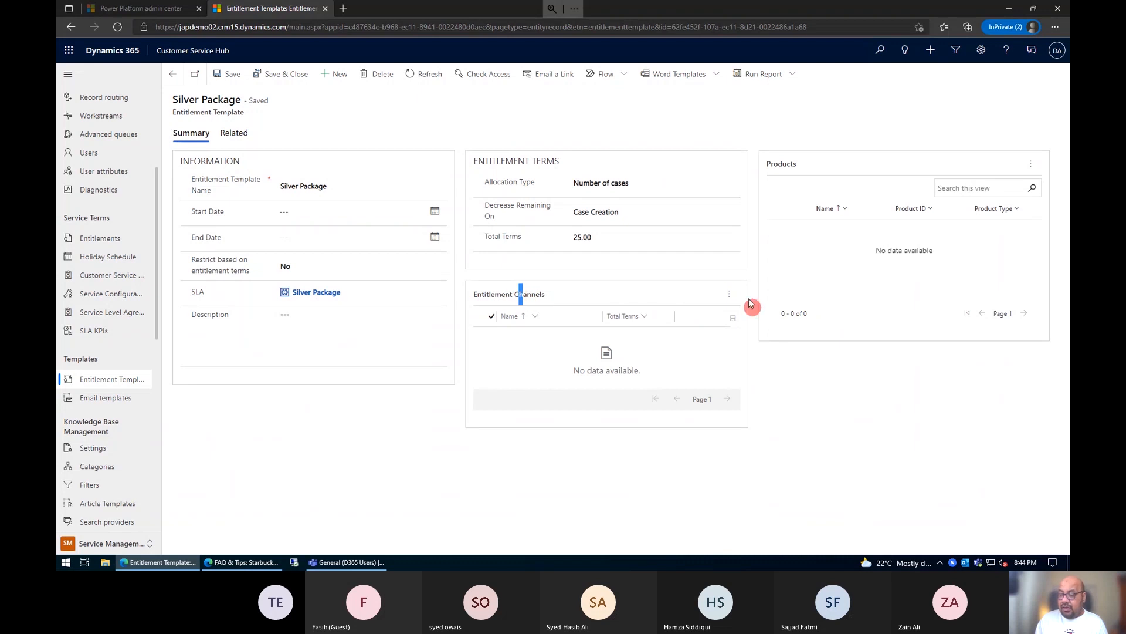
click(727, 296)
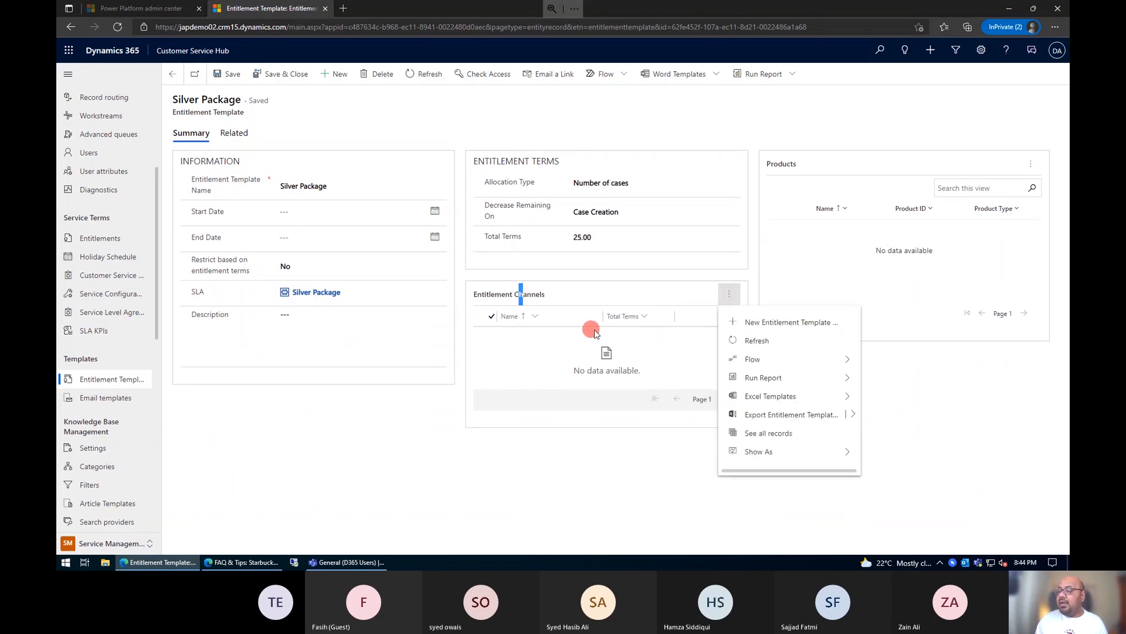
click(793, 323)
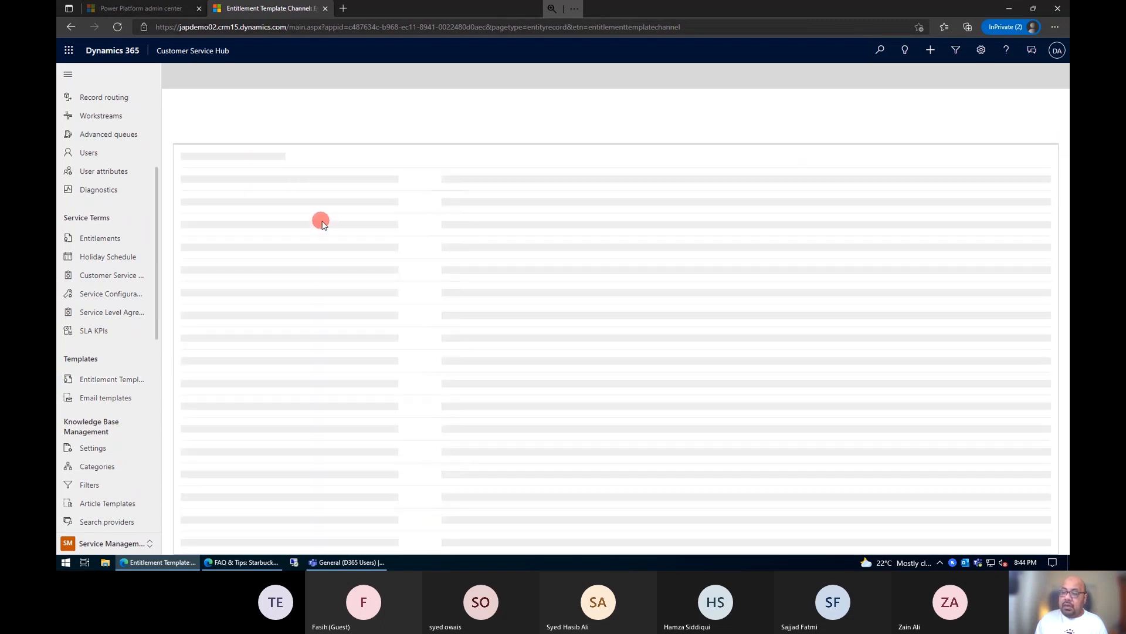
click(299, 157)
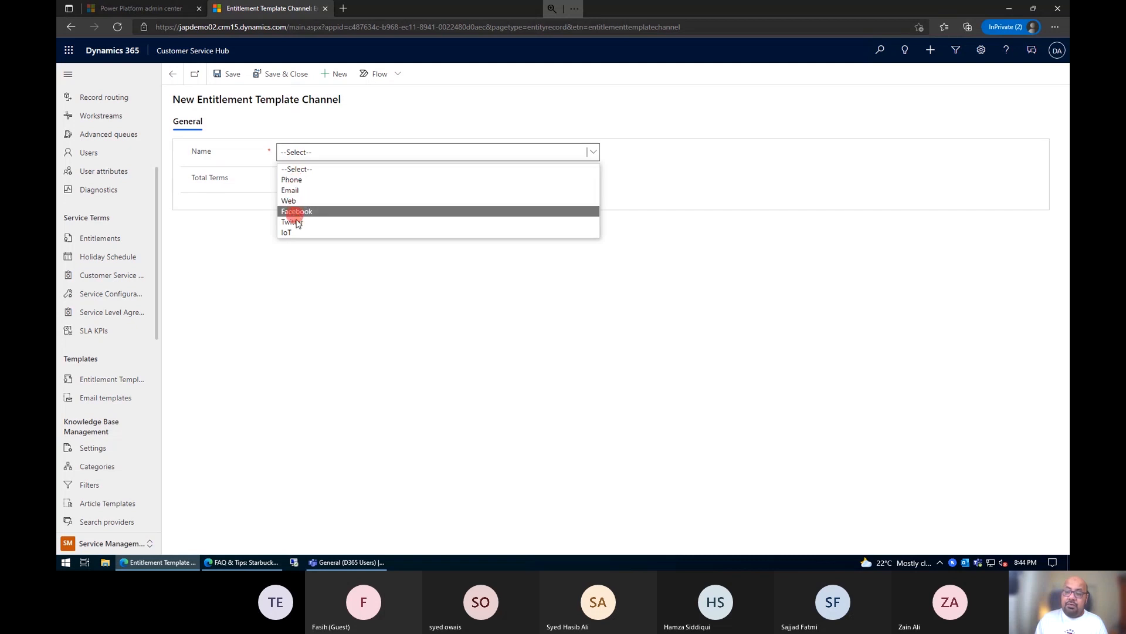
click(303, 179)
click(304, 179)
text(15)
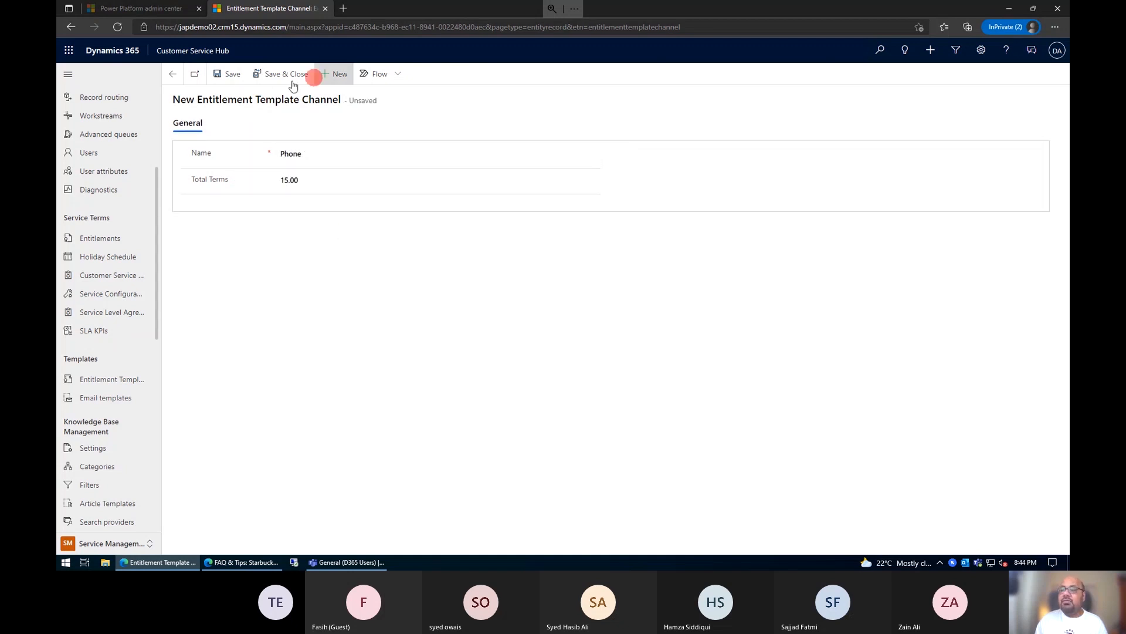
click(292, 81)
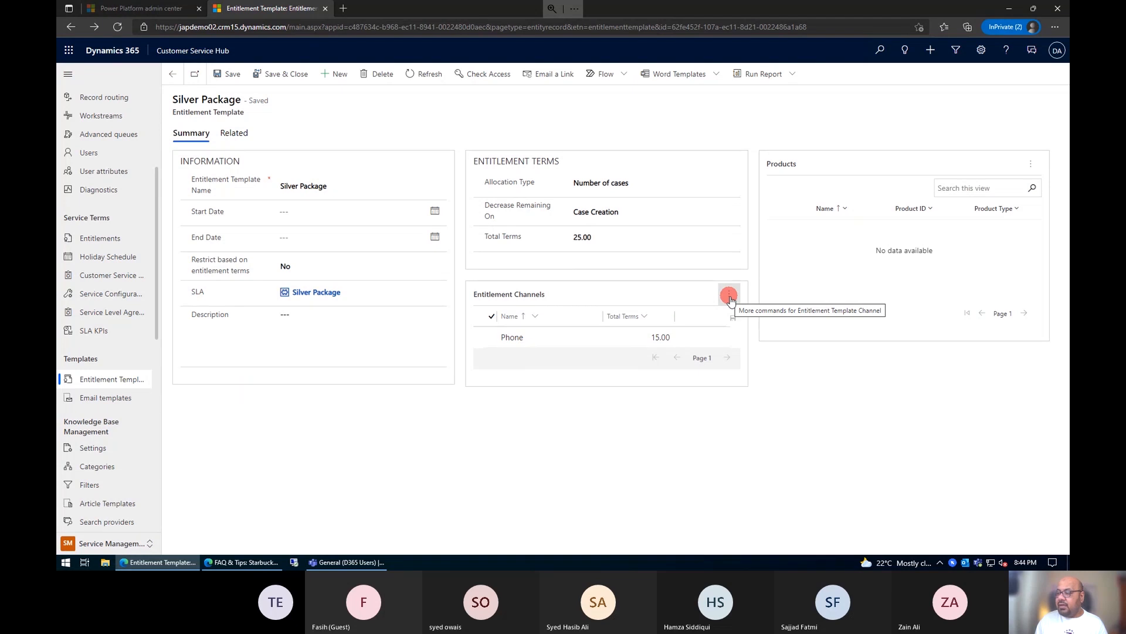
Step: Add an Email entitlement channel with 10 total terms to the Silver Package template, then save and close it
click(729, 298)
click(734, 320)
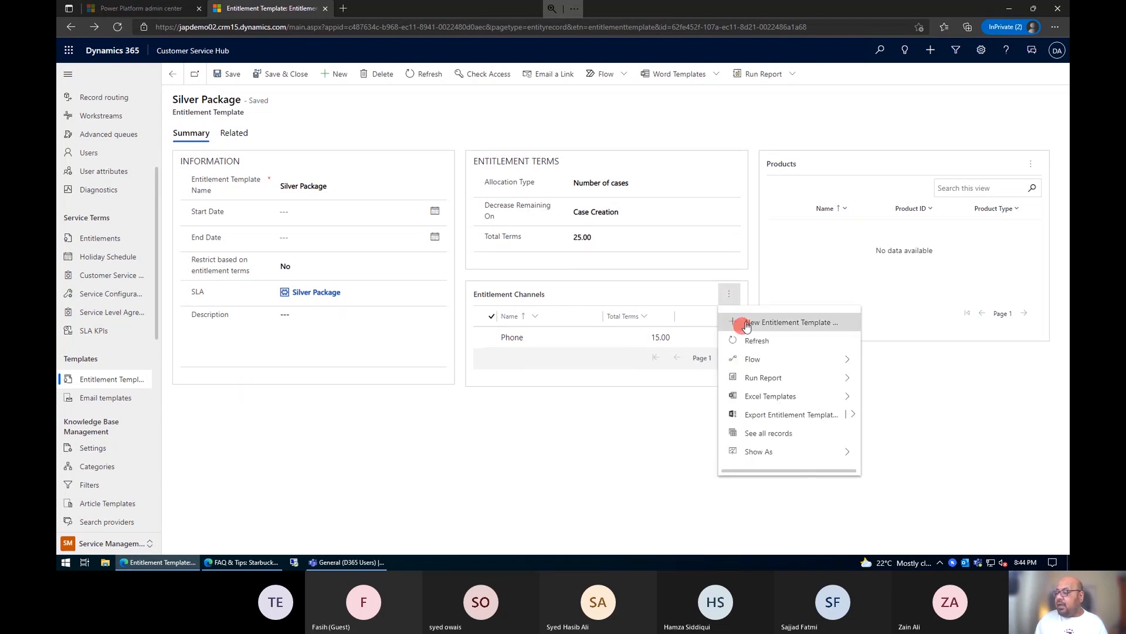
click(511, 291)
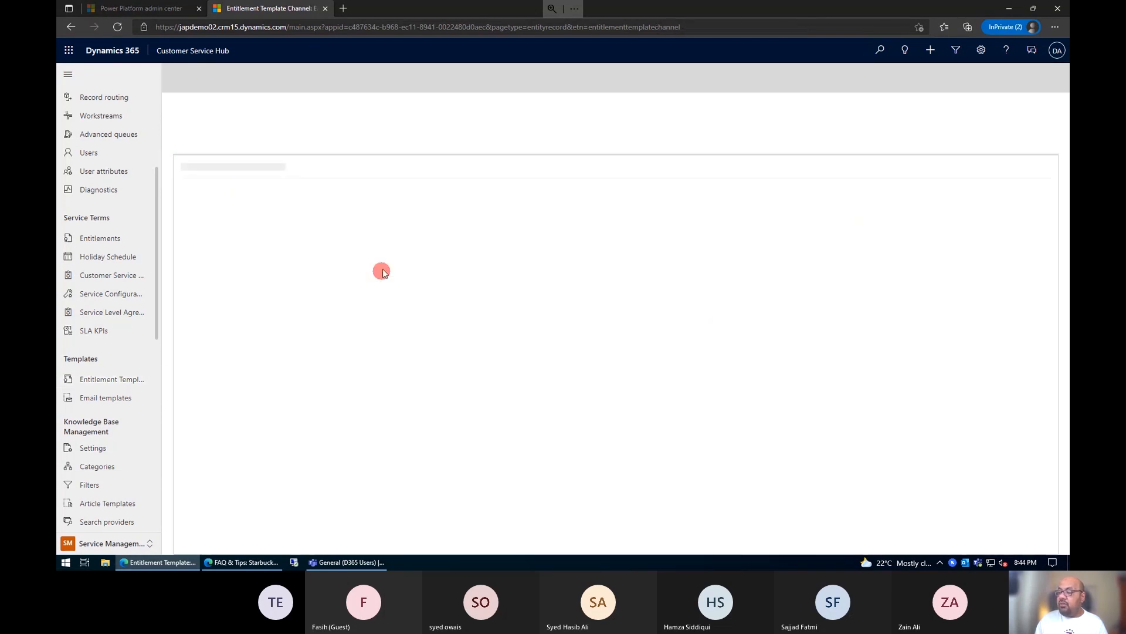
click(320, 152)
click(319, 151)
click(309, 185)
click(307, 176)
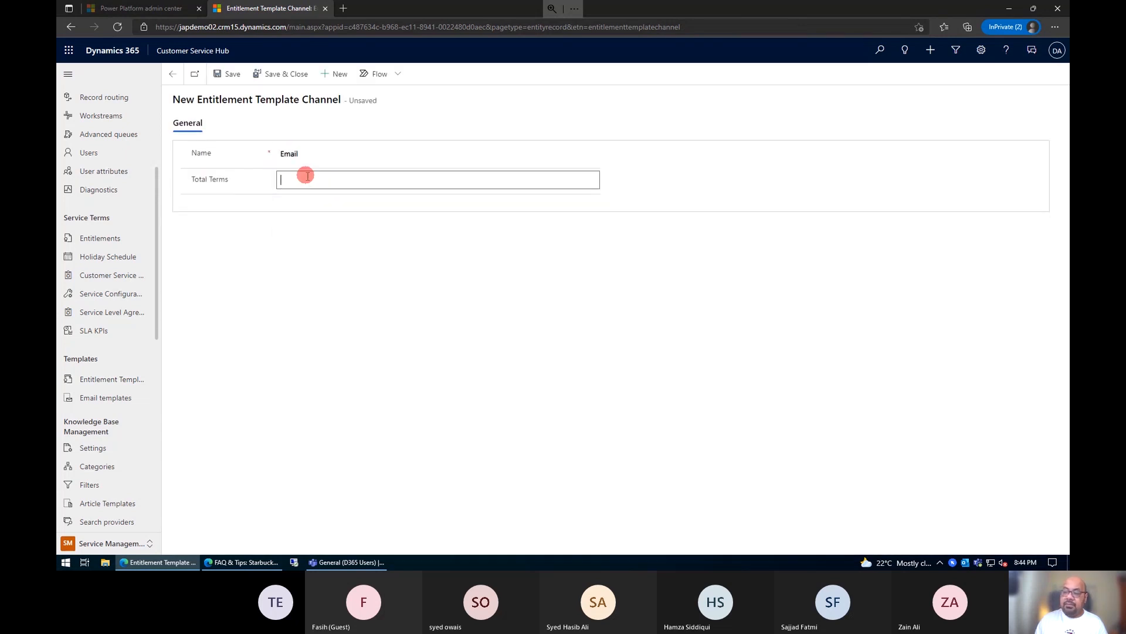
text(10)
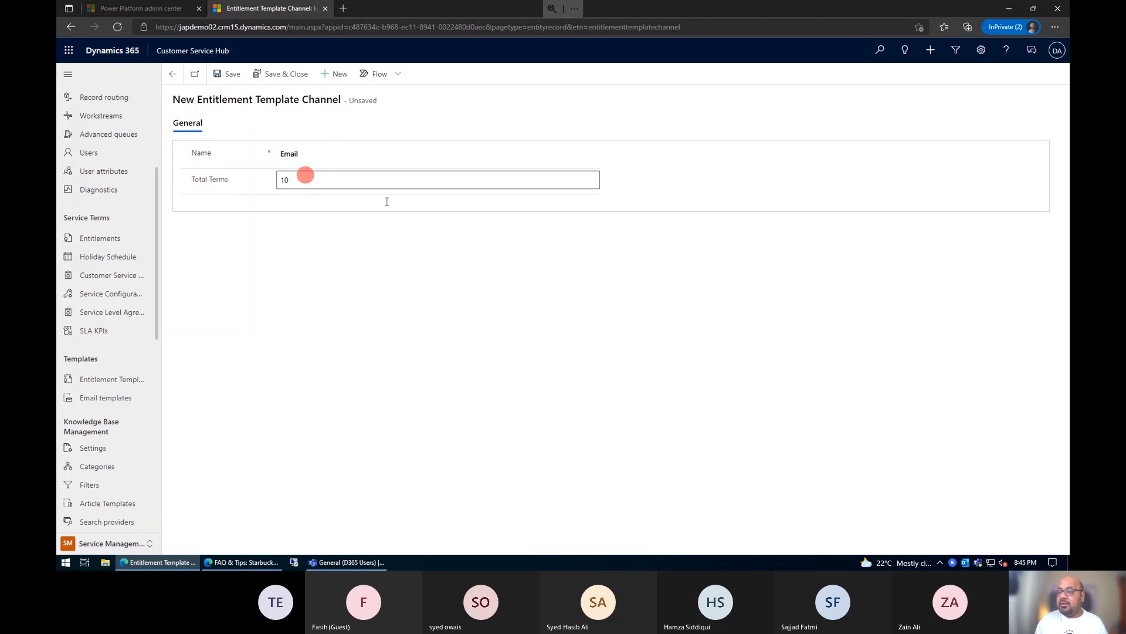
click(455, 281)
click(301, 75)
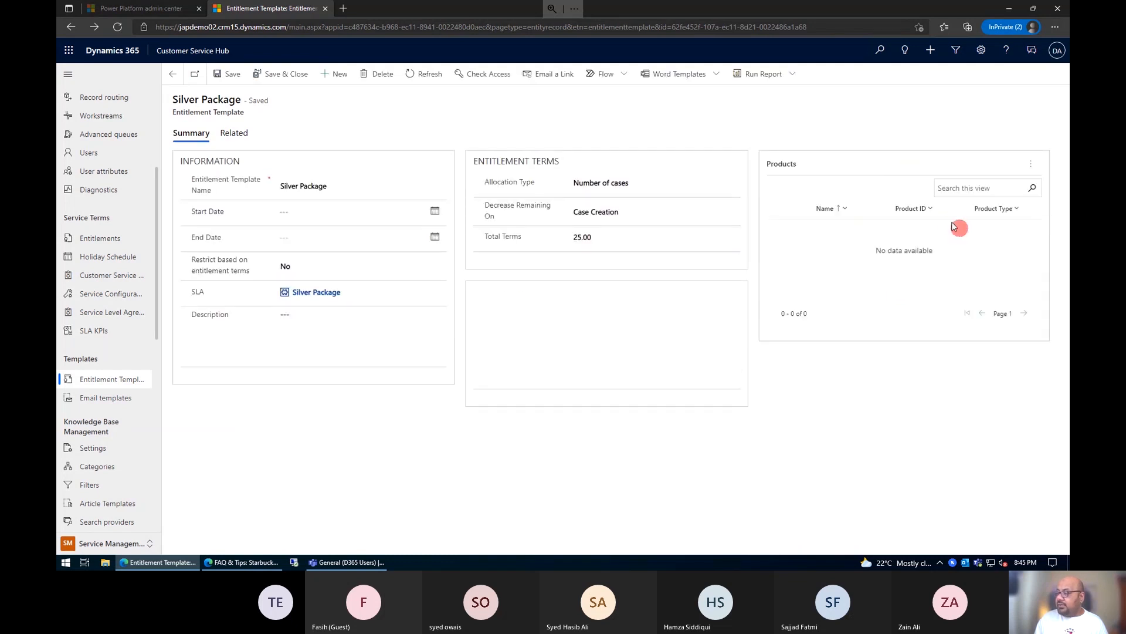
Step: Add the existing products Airpot, Accu Scale, AutoDrip XL and Brew Filters to the Silver Package entitlement template
click(1030, 165)
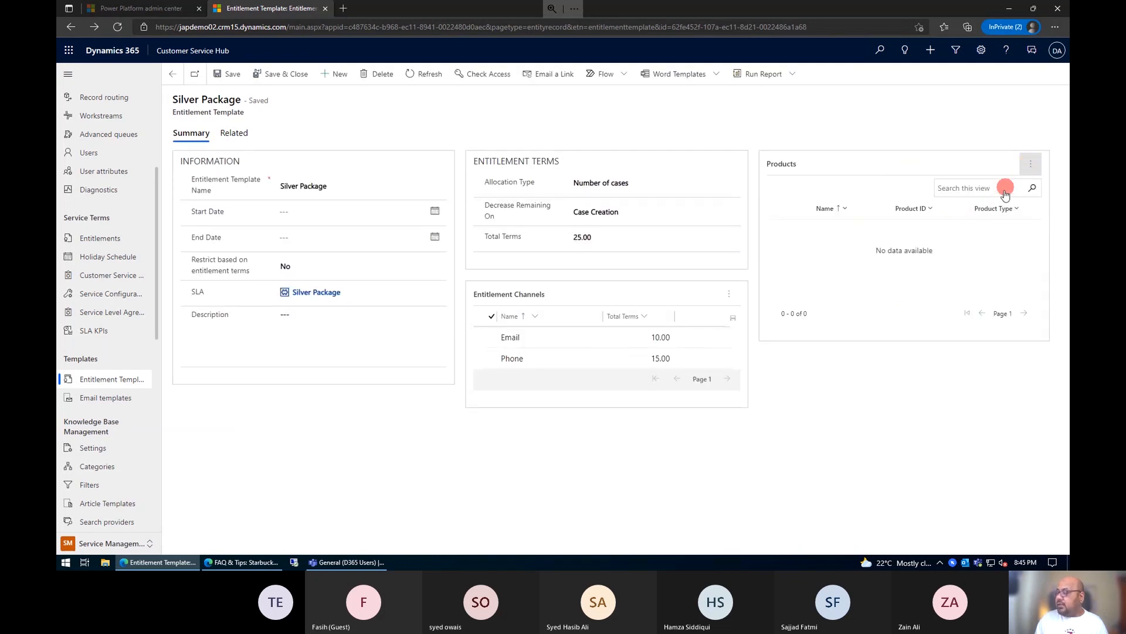
click(972, 195)
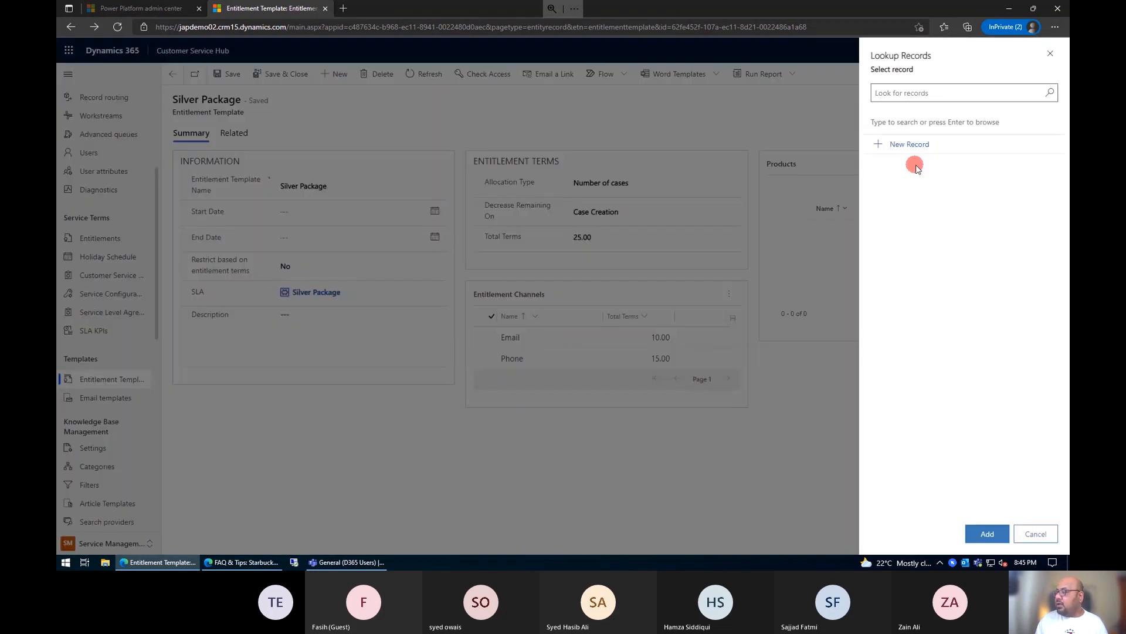
click(927, 100)
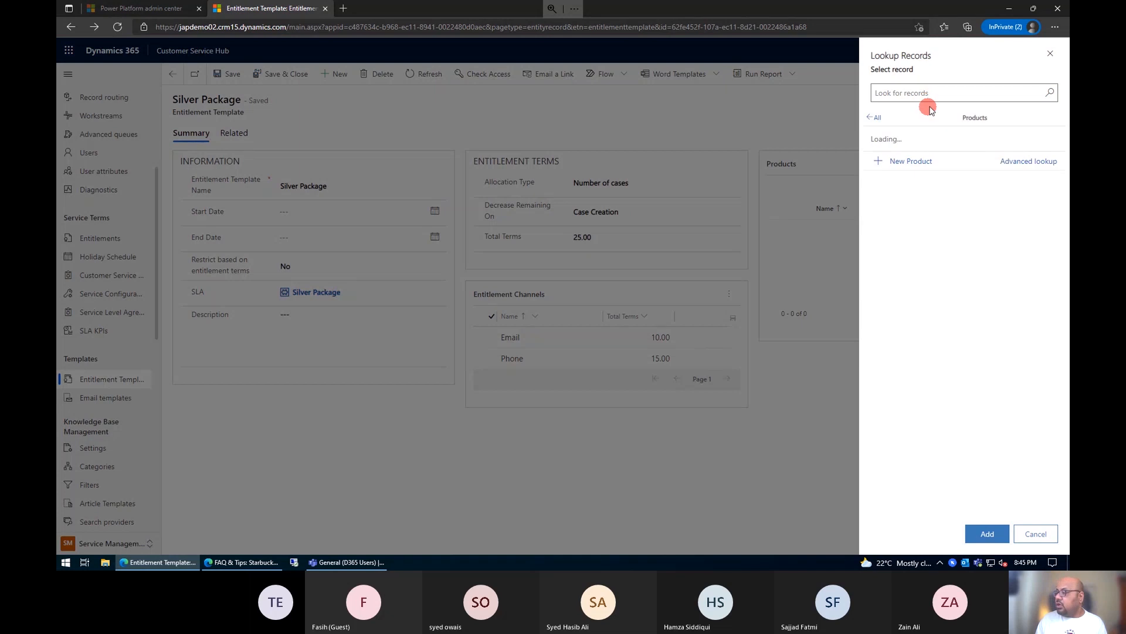
scroll(956, 399, down, 5)
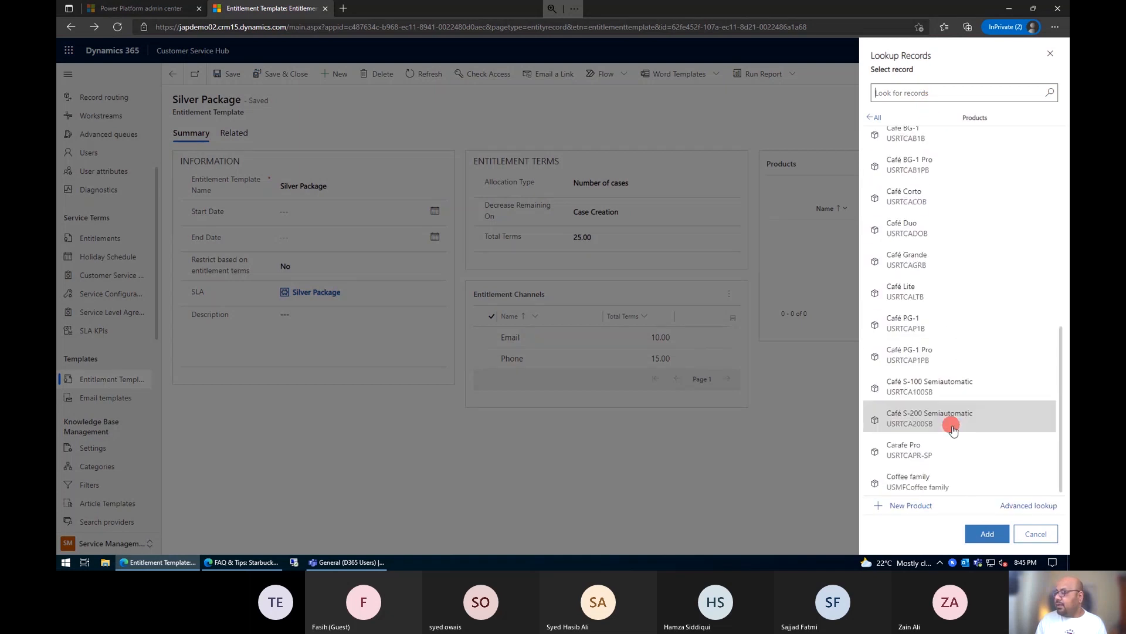
scroll(950, 423, up, 5)
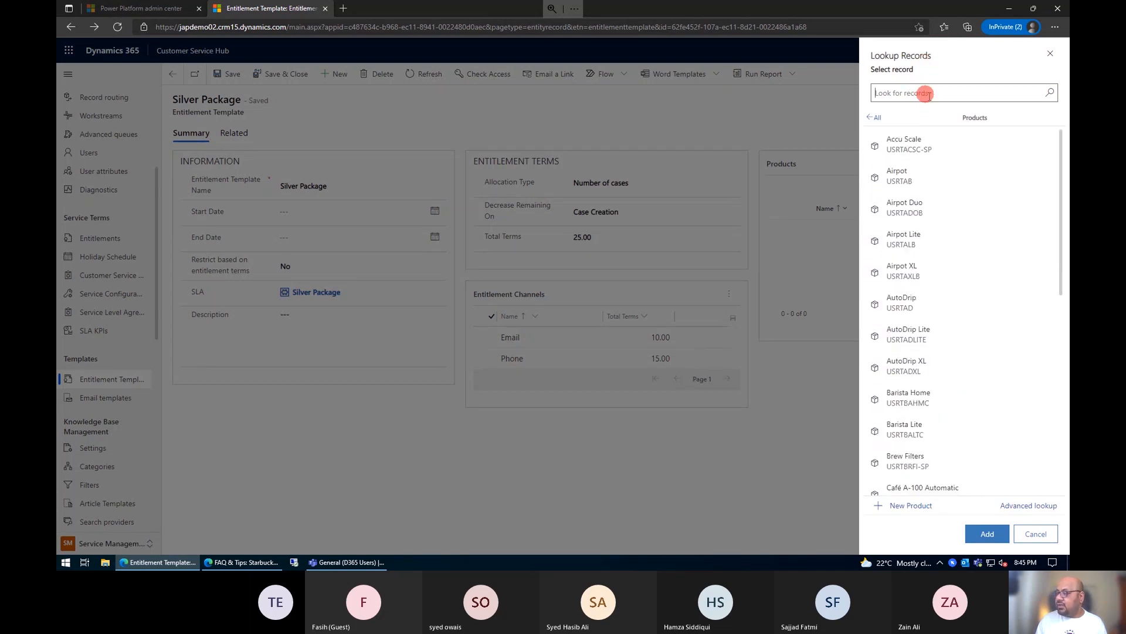
click(939, 187)
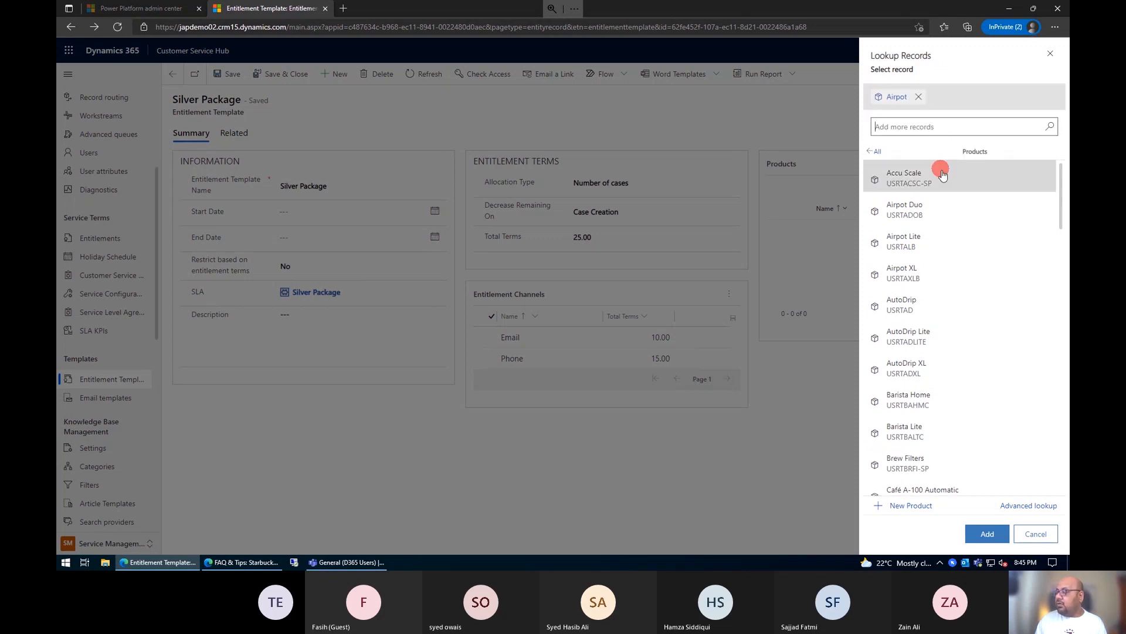
click(941, 173)
click(961, 343)
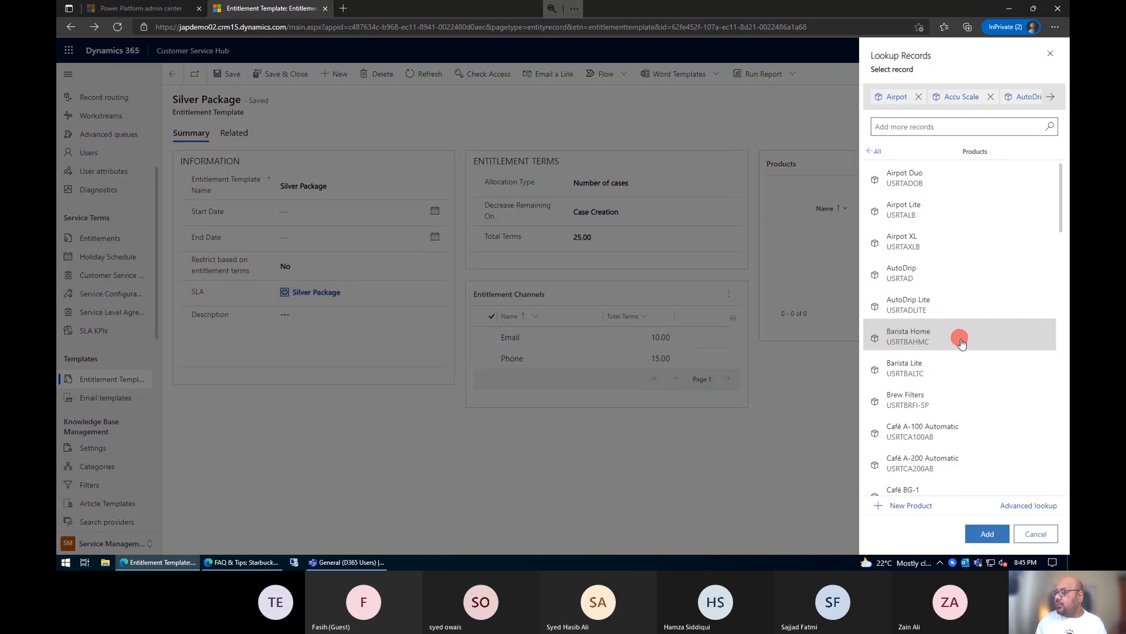
click(955, 403)
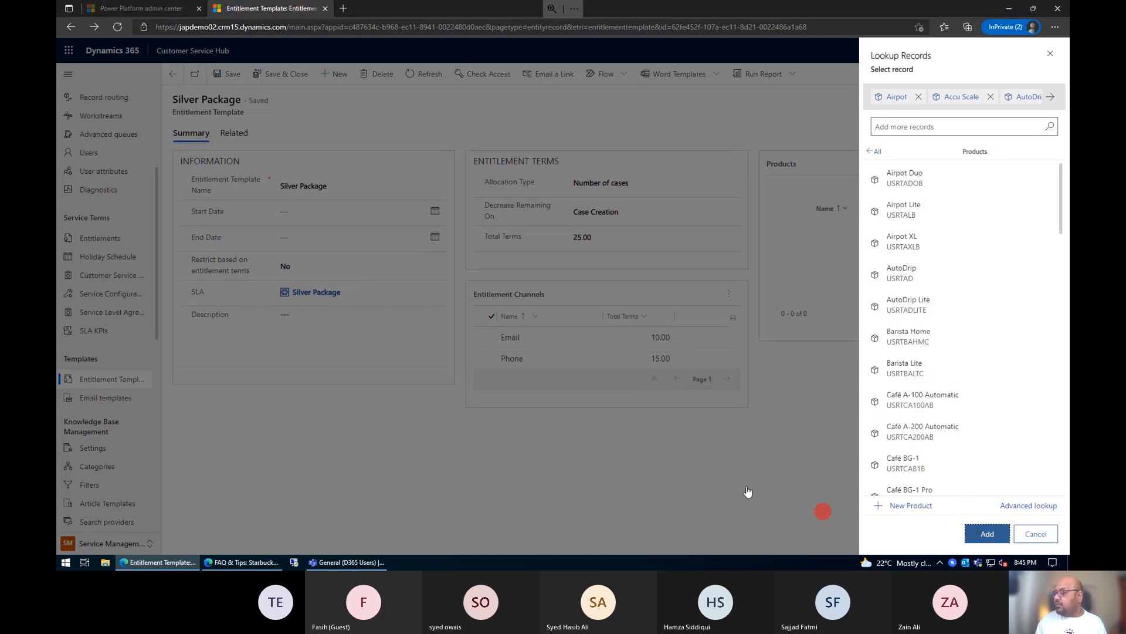
click(976, 537)
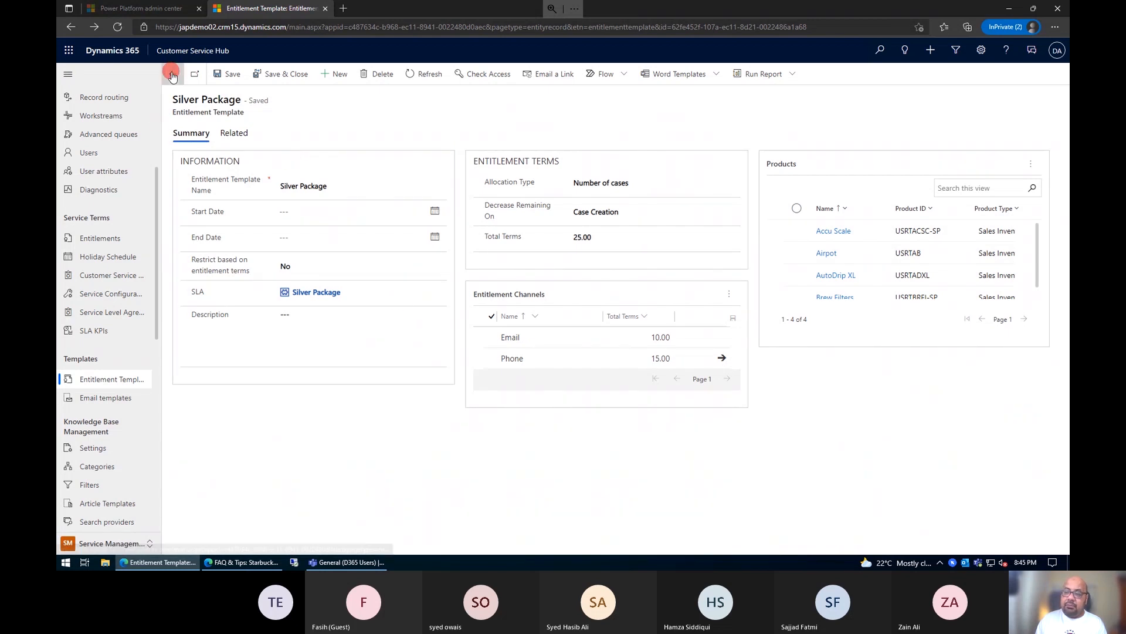
Step: Start a new entitlement from the Silver Package template in the Entitlements list
click(99, 239)
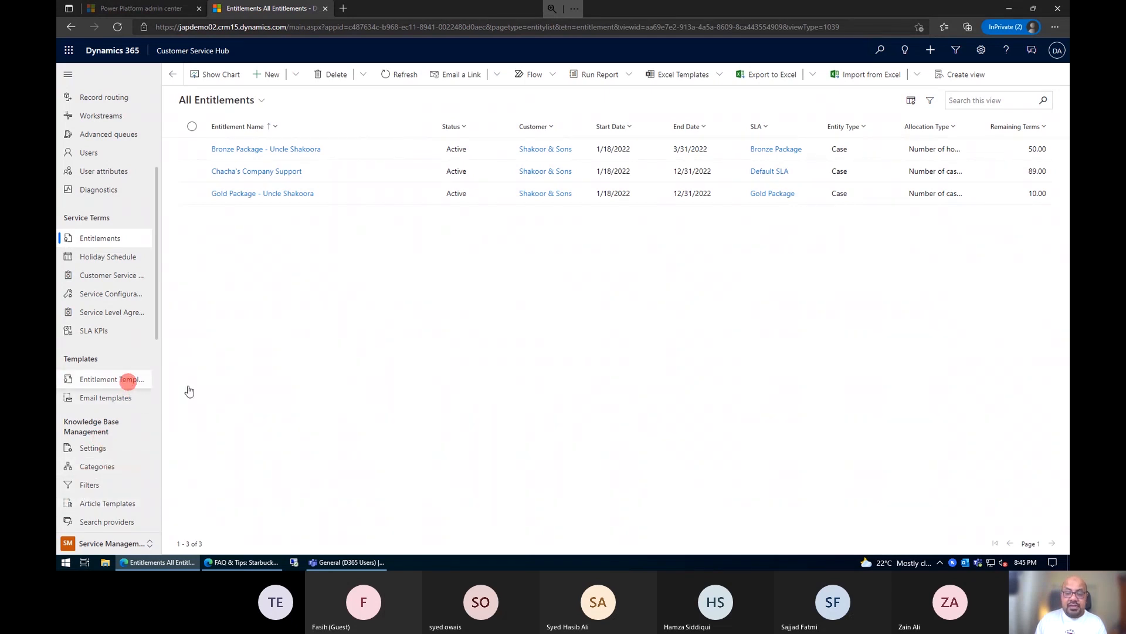
click(294, 74)
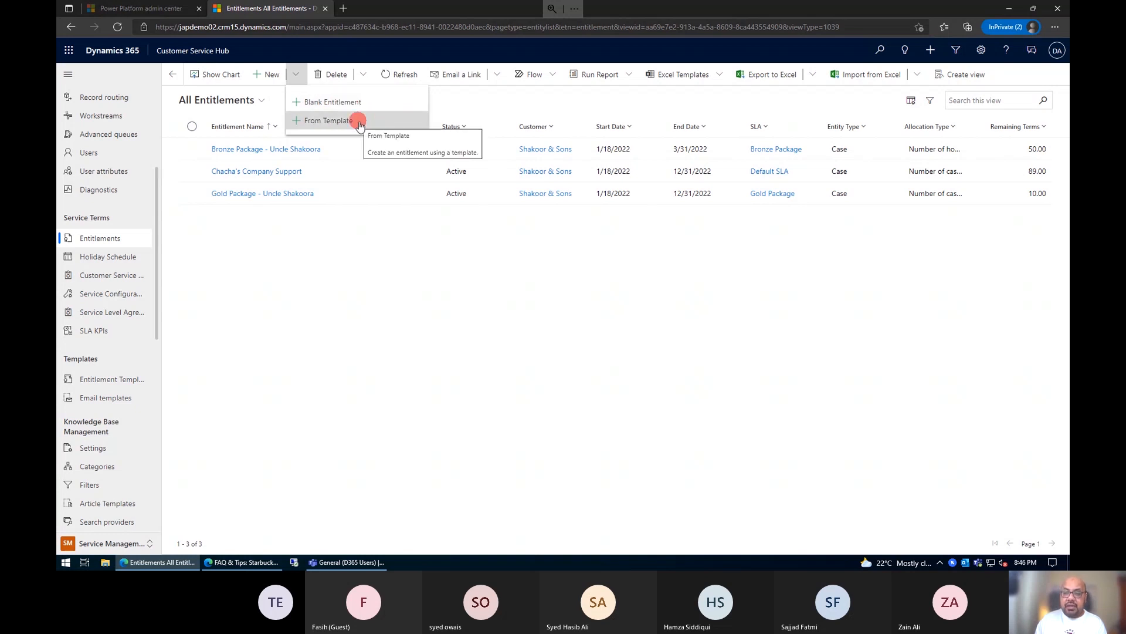
click(357, 121)
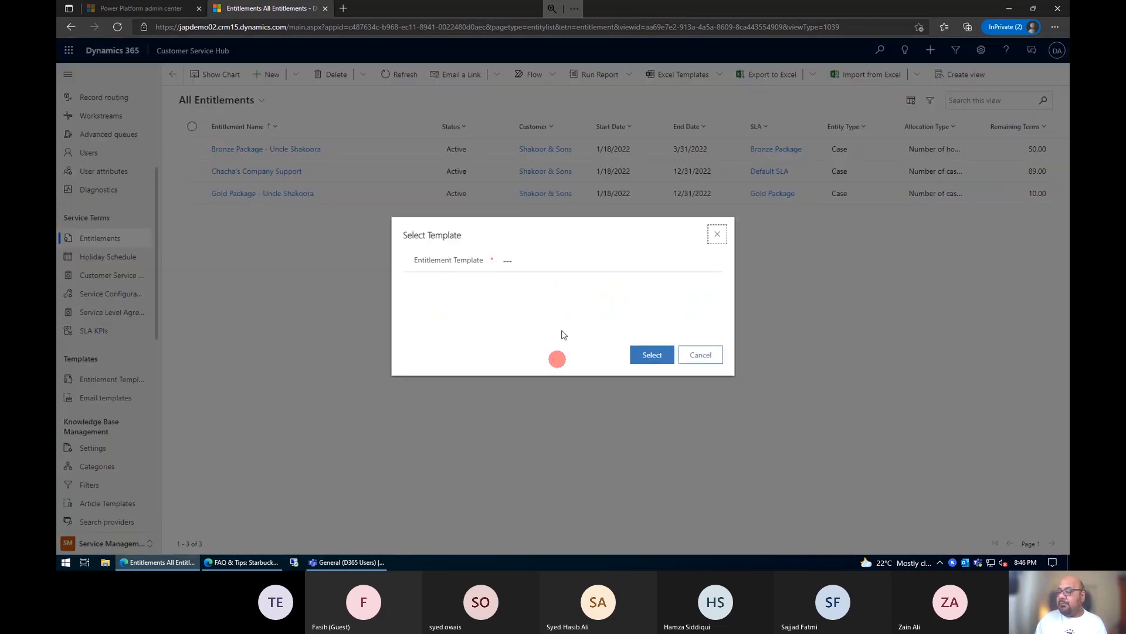
click(545, 260)
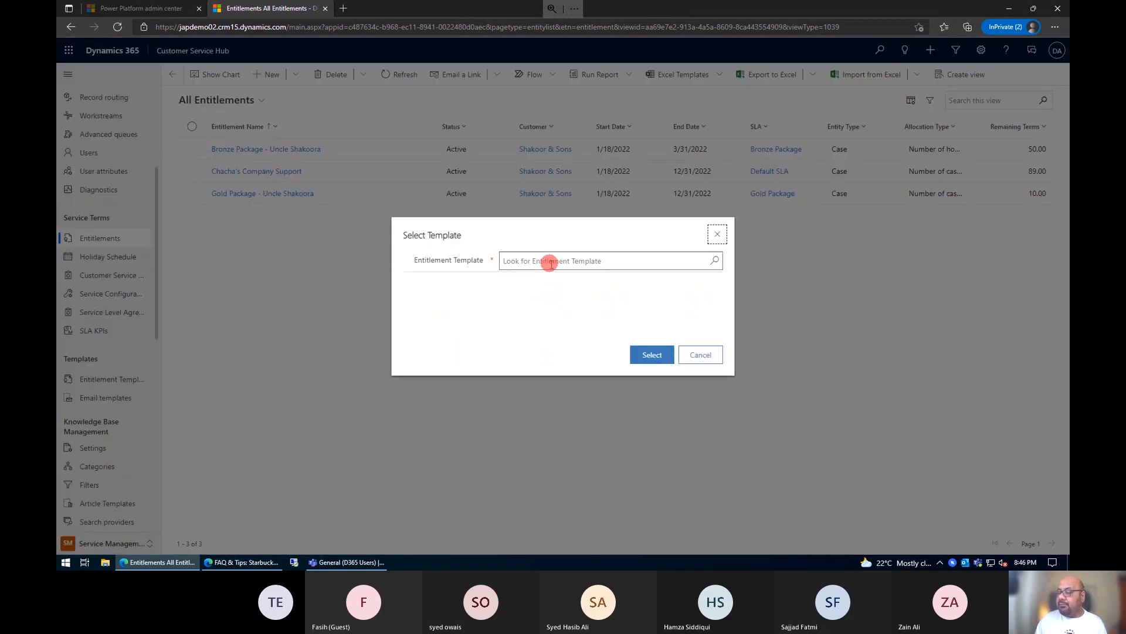
click(715, 260)
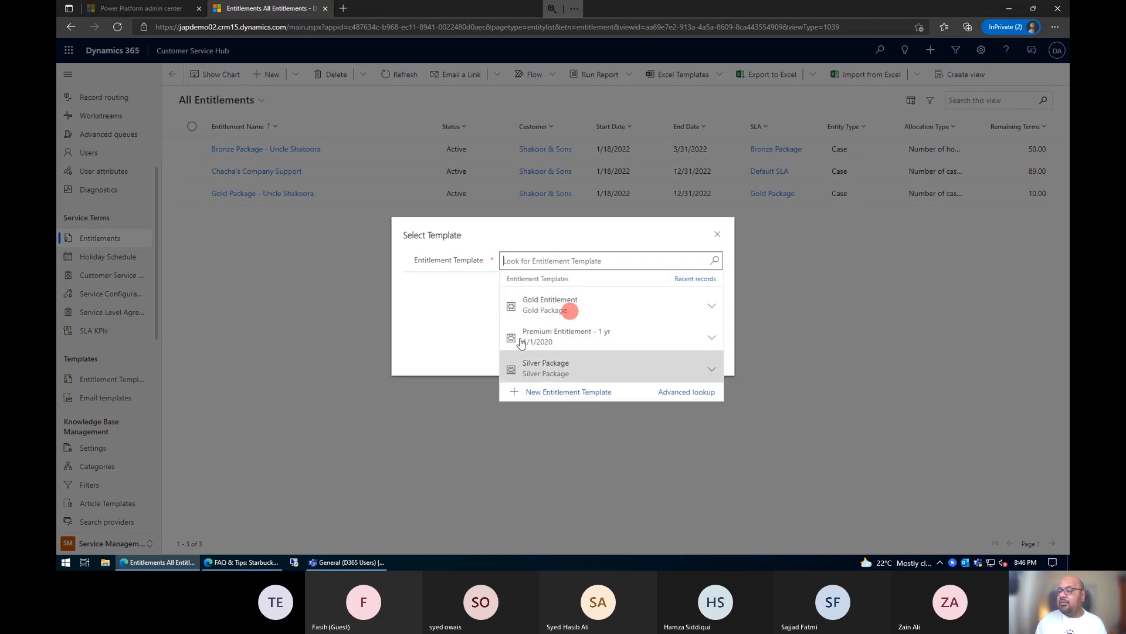
click(550, 359)
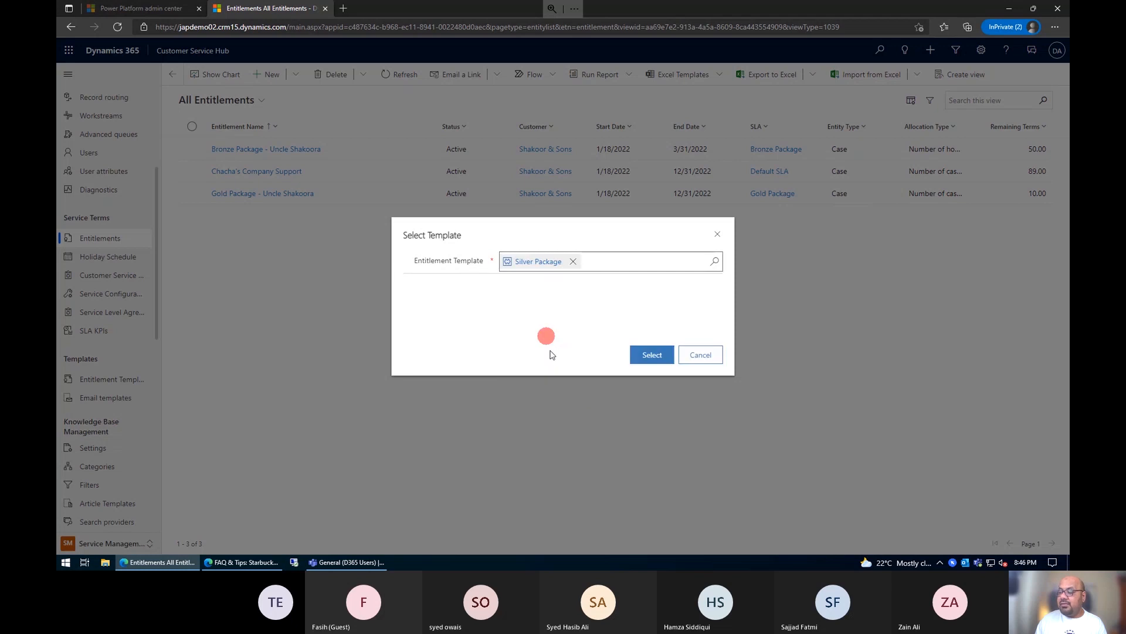
click(650, 354)
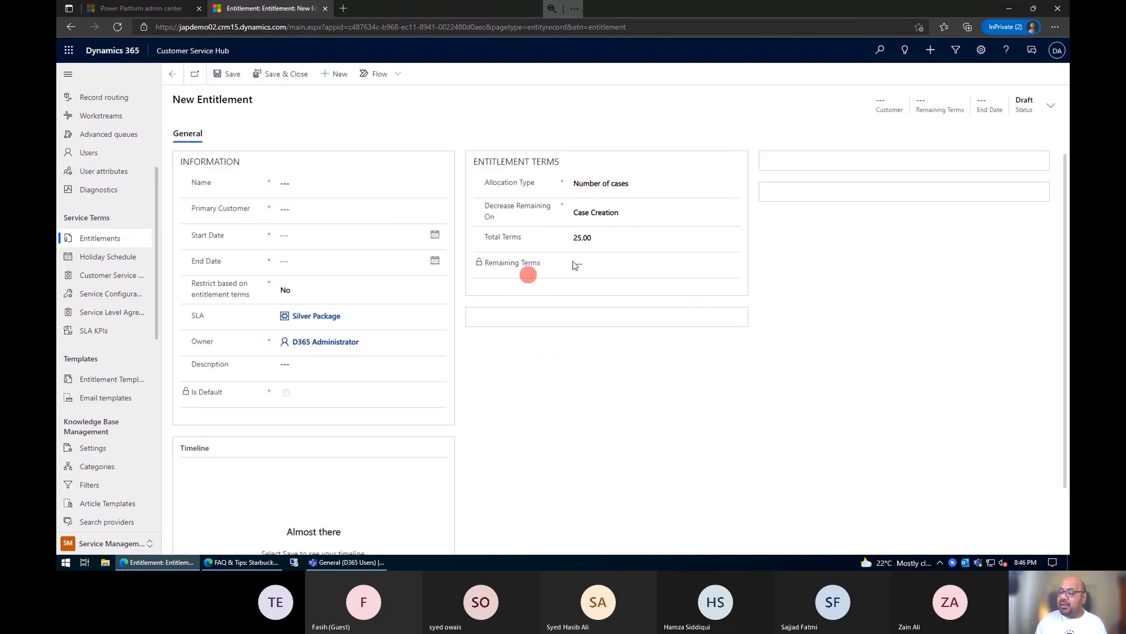
drag(596, 241, 577, 241)
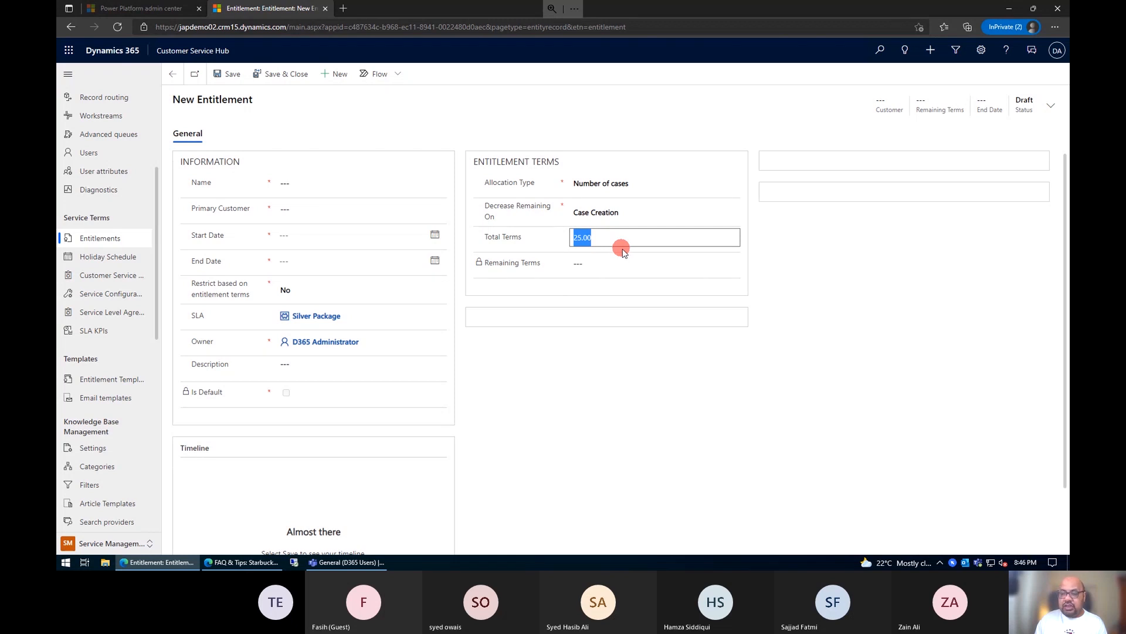
click(465, 310)
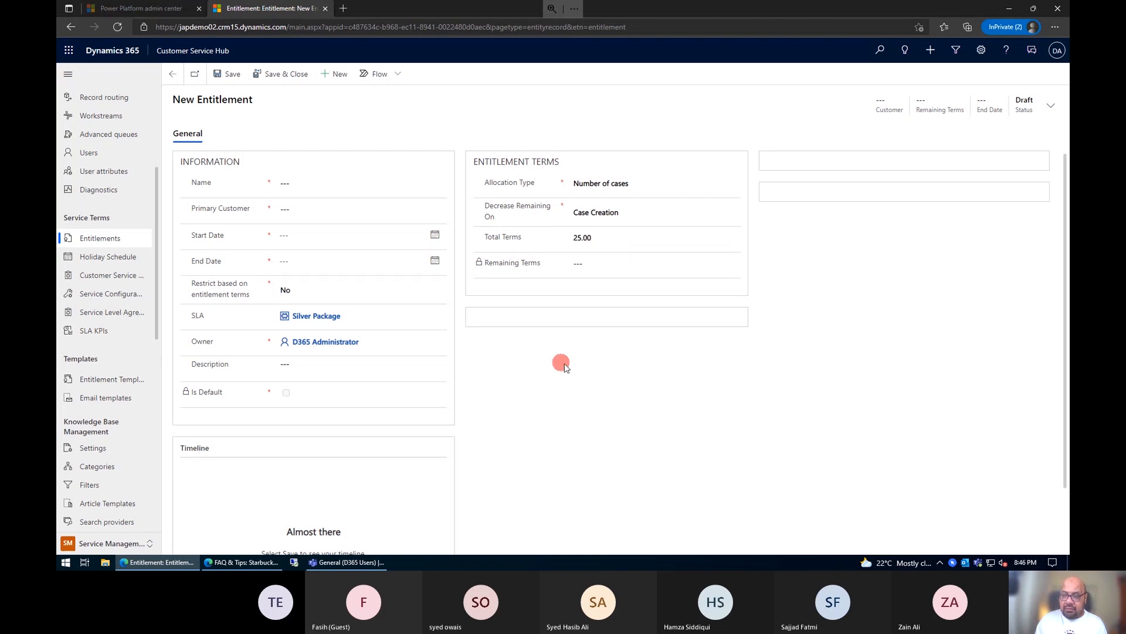
Step: Name the entitlement with the customer's name followed by "- Silver Contract" and set the primary customer to Shakoor & Sons
click(290, 184)
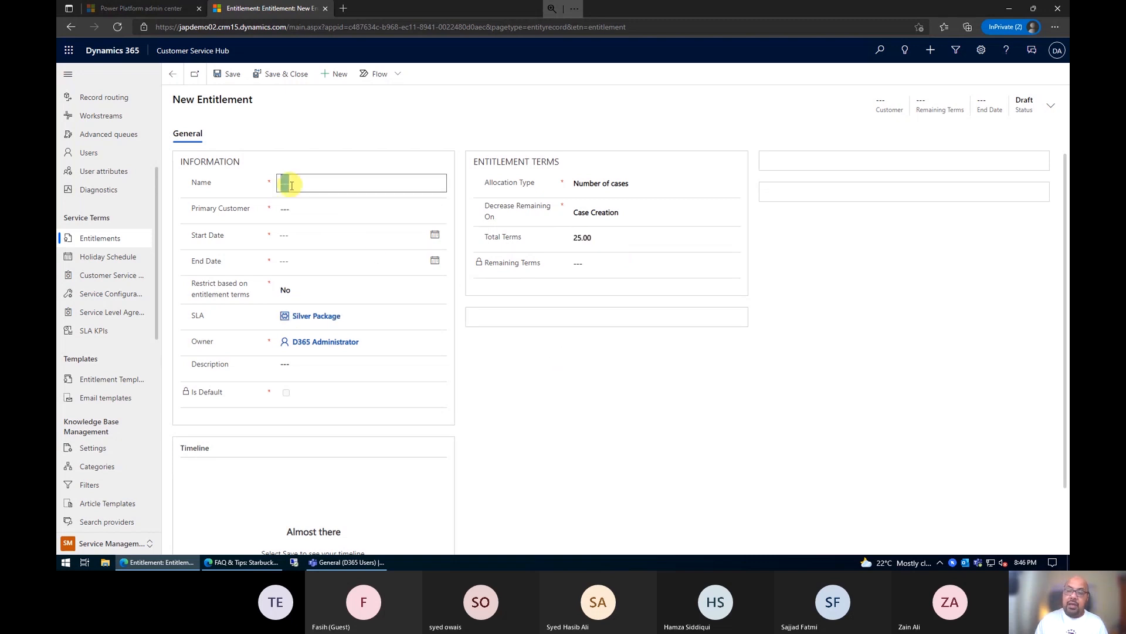
text(Chacha Shakooras - Silver)
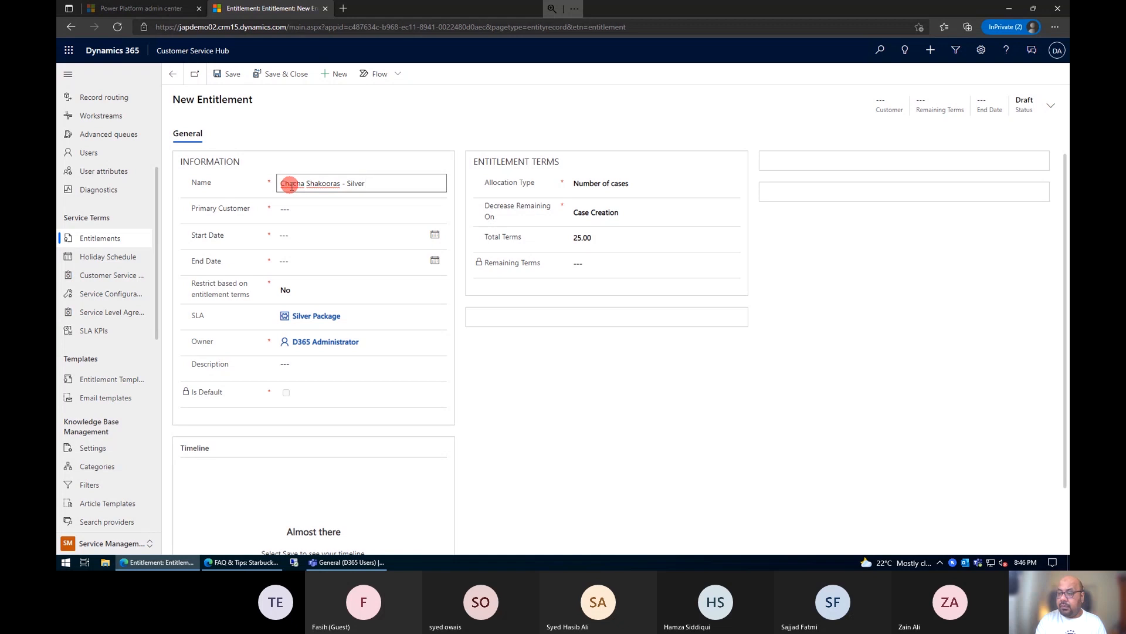
text(actt)
click(379, 212)
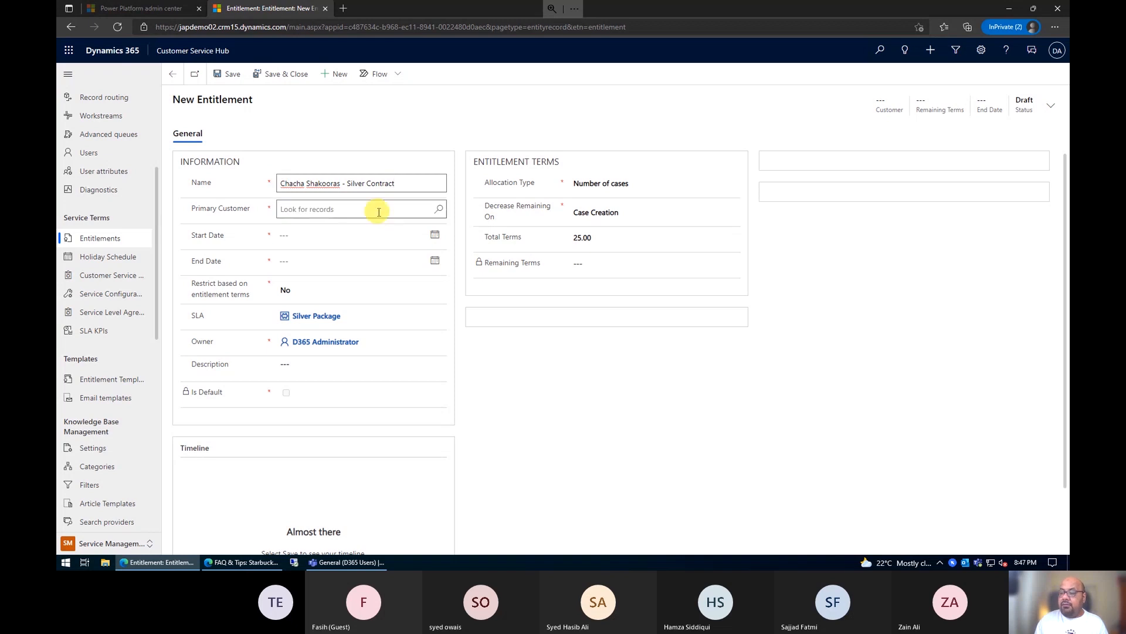
click(379, 211)
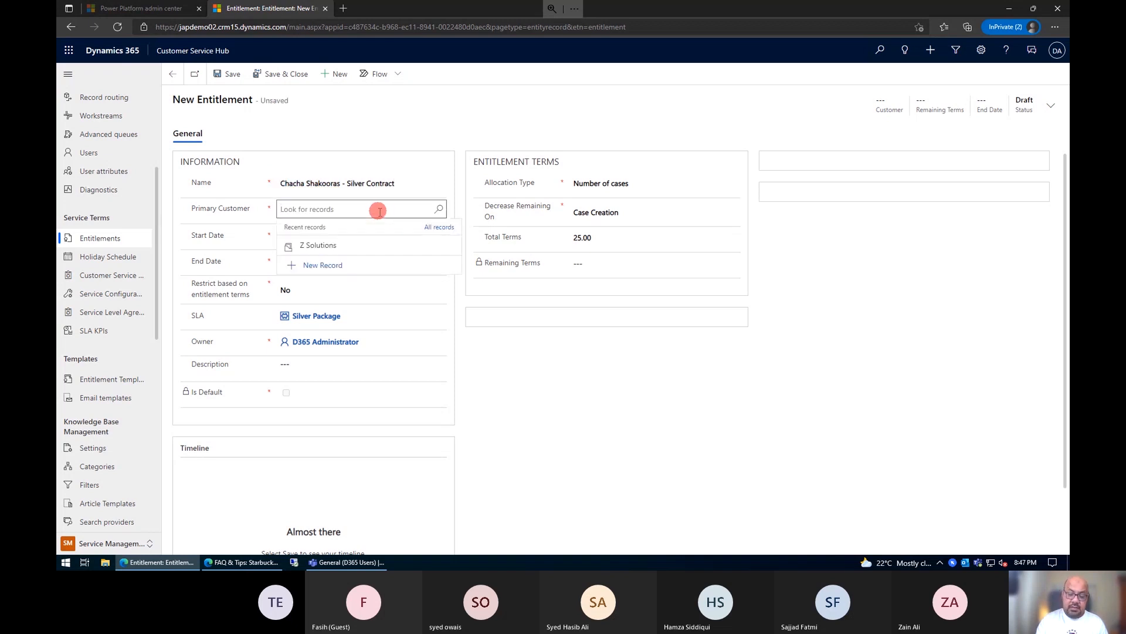
text(shak)
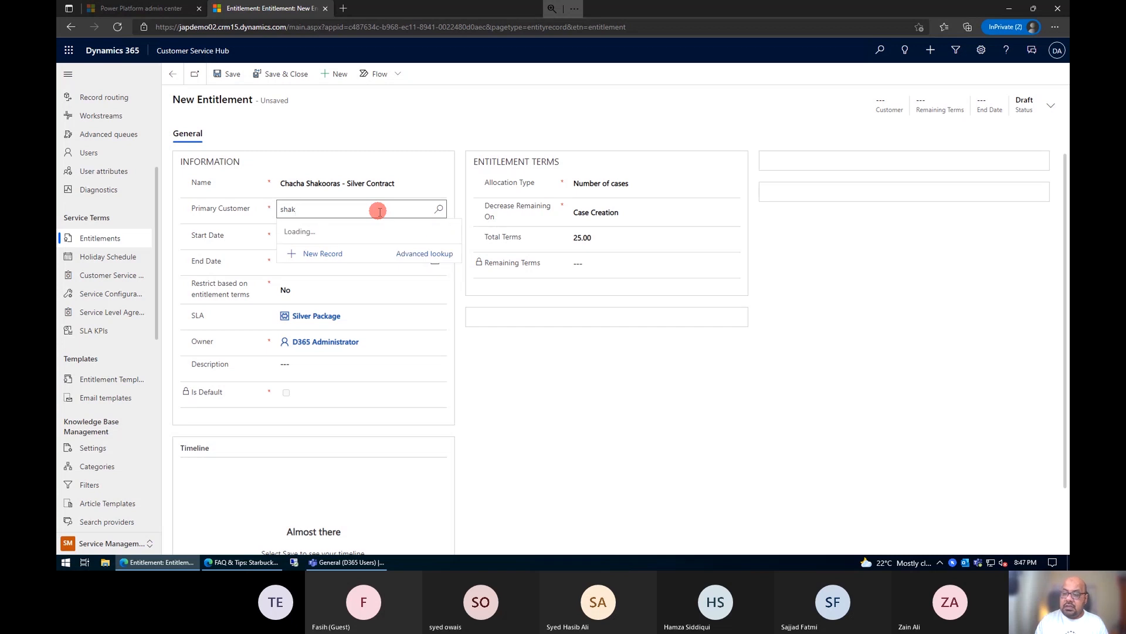
click(329, 252)
click(329, 239)
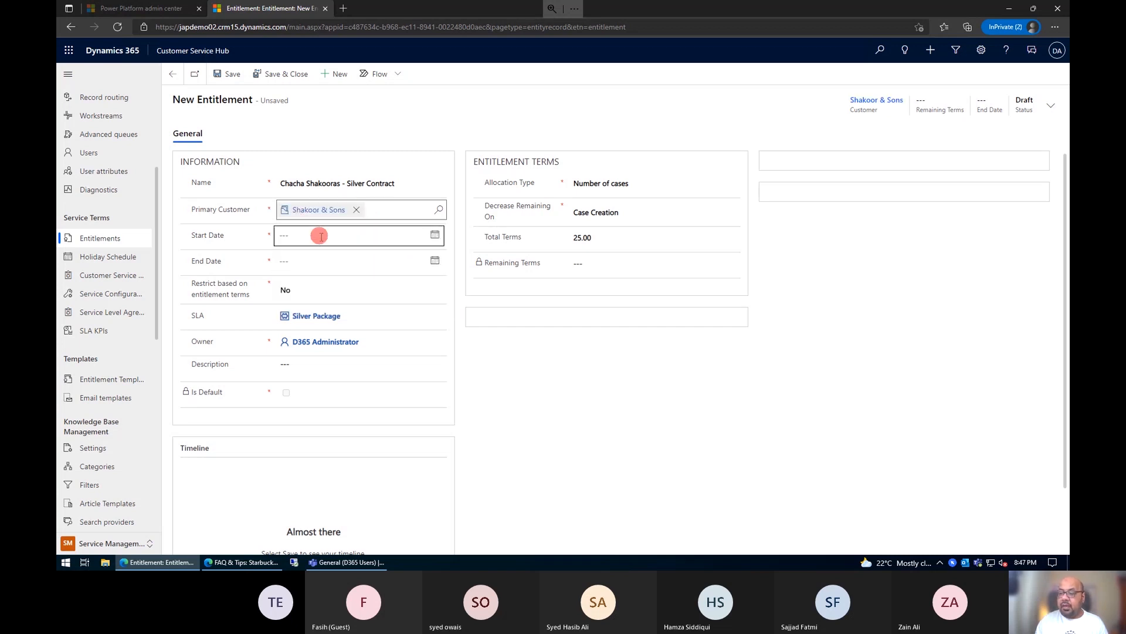
Step: Set the entitlement's start date to 1/20/2022
click(434, 237)
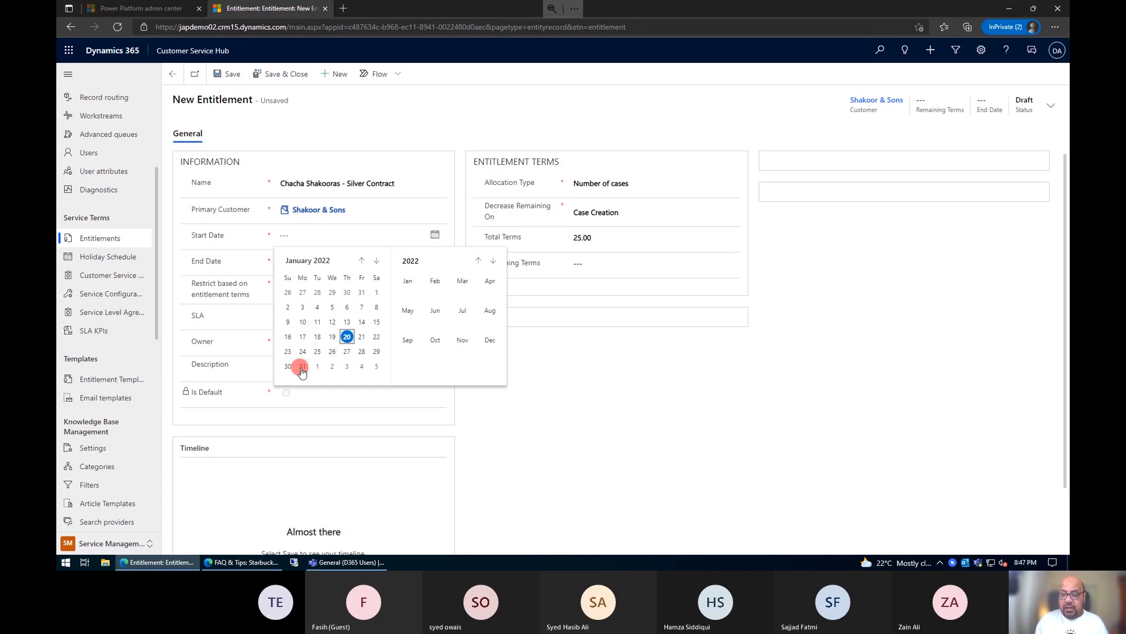
click(348, 337)
click(349, 339)
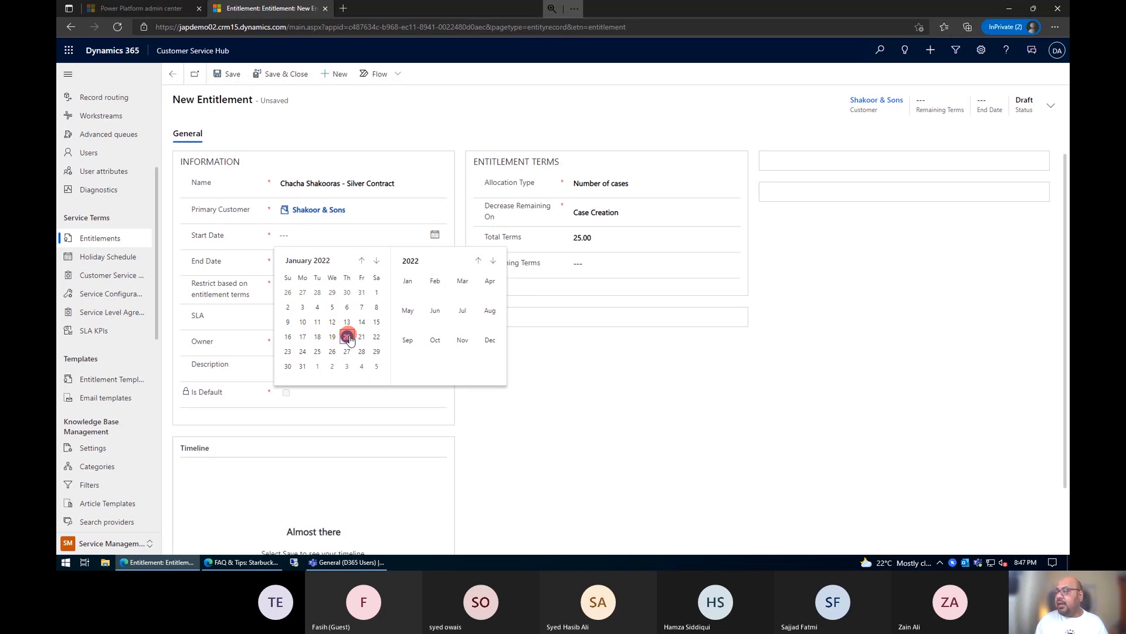
Step: Set the entitlement's end date to 12/31/2022 and save the record
click(356, 260)
click(435, 261)
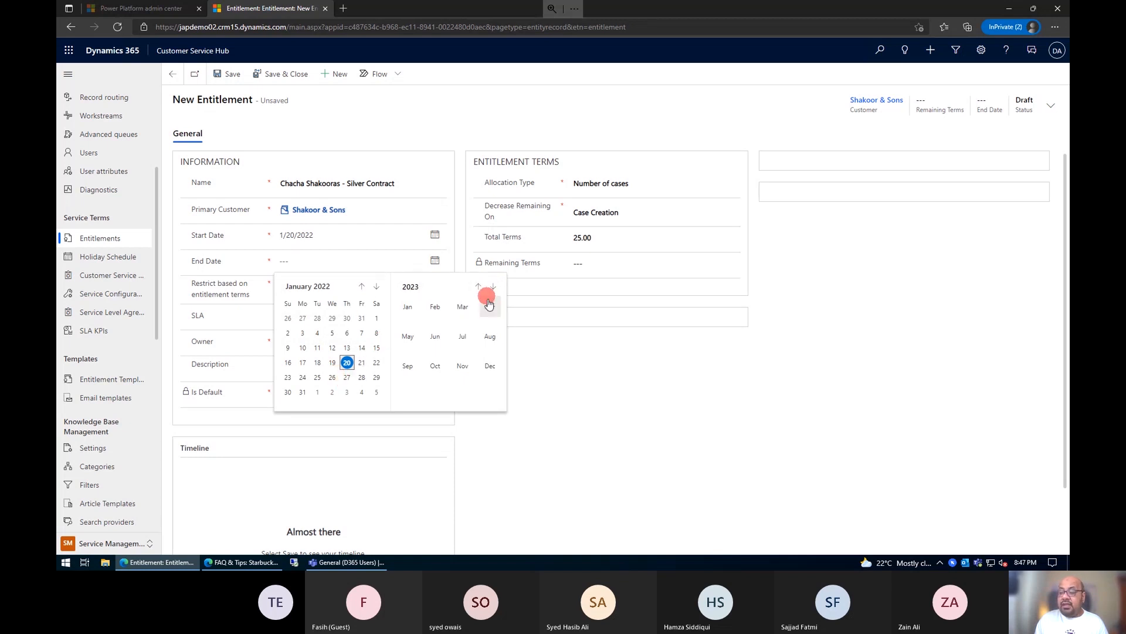
click(484, 368)
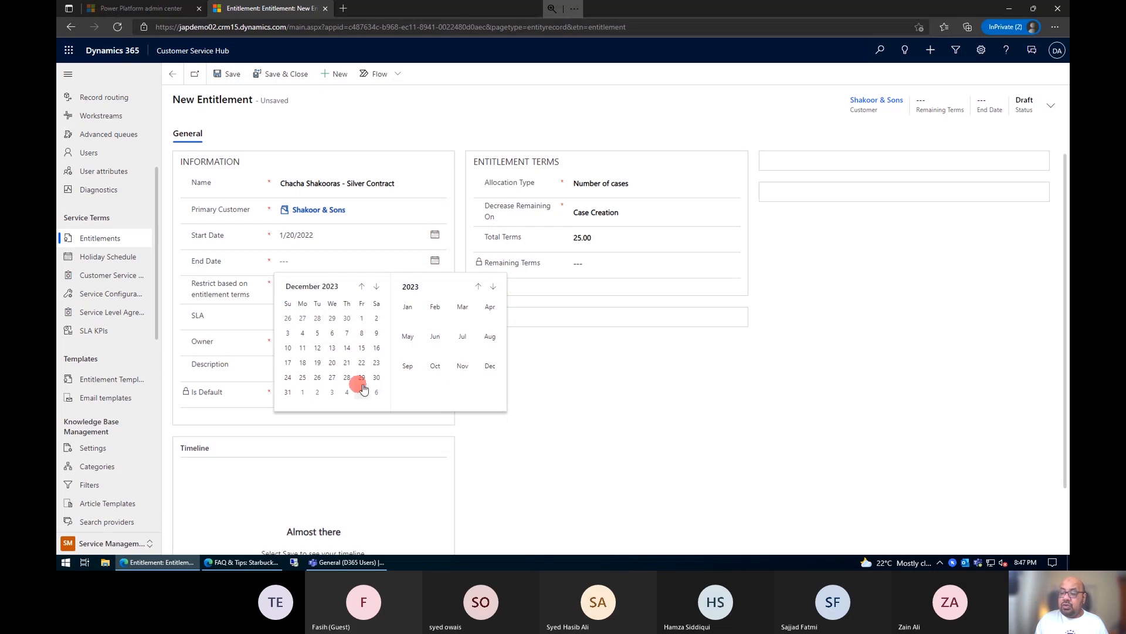
click(478, 287)
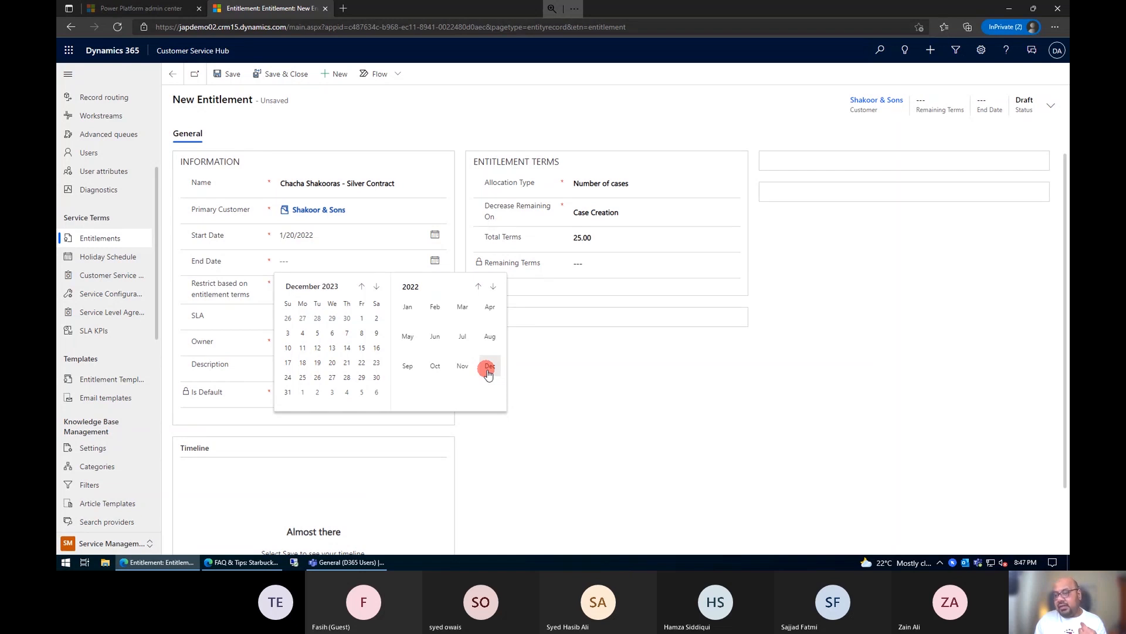
click(489, 369)
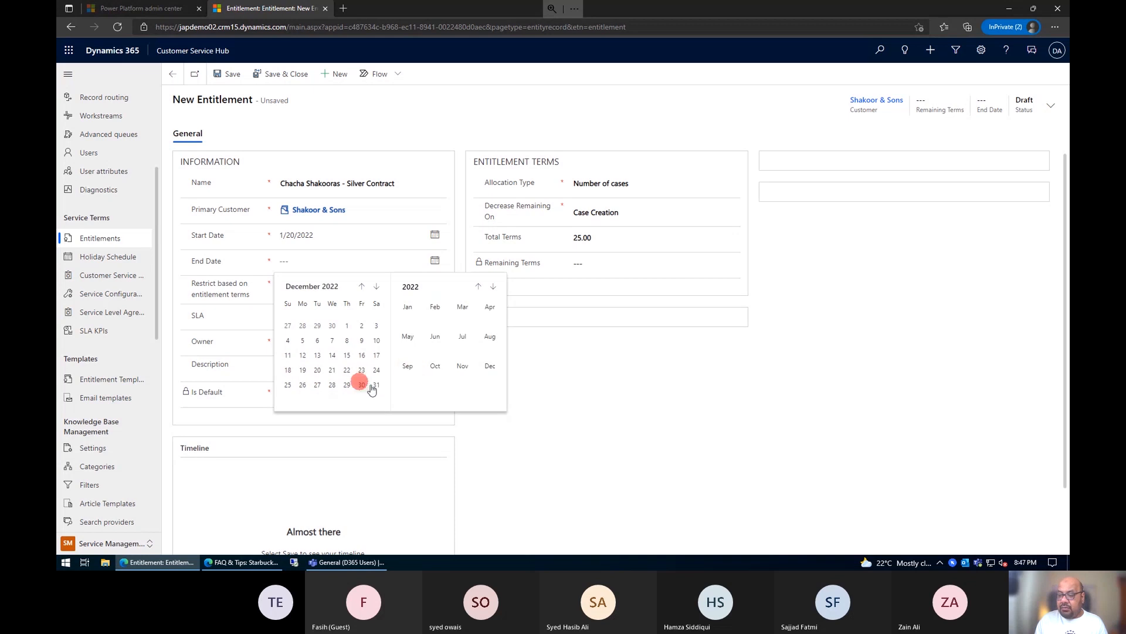
click(376, 385)
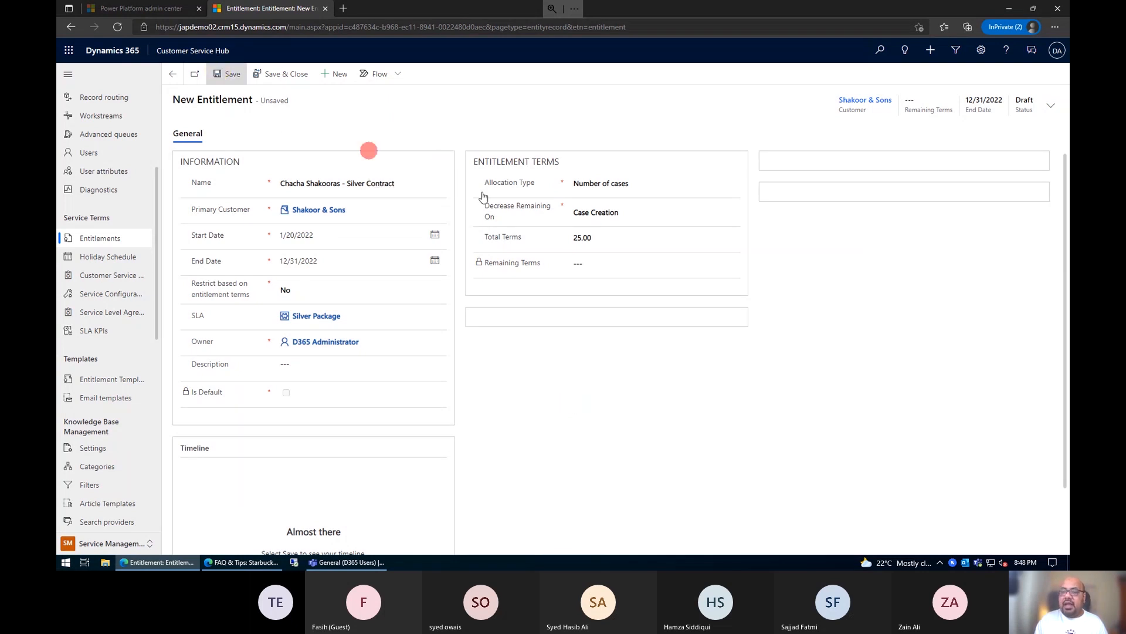
click(223, 74)
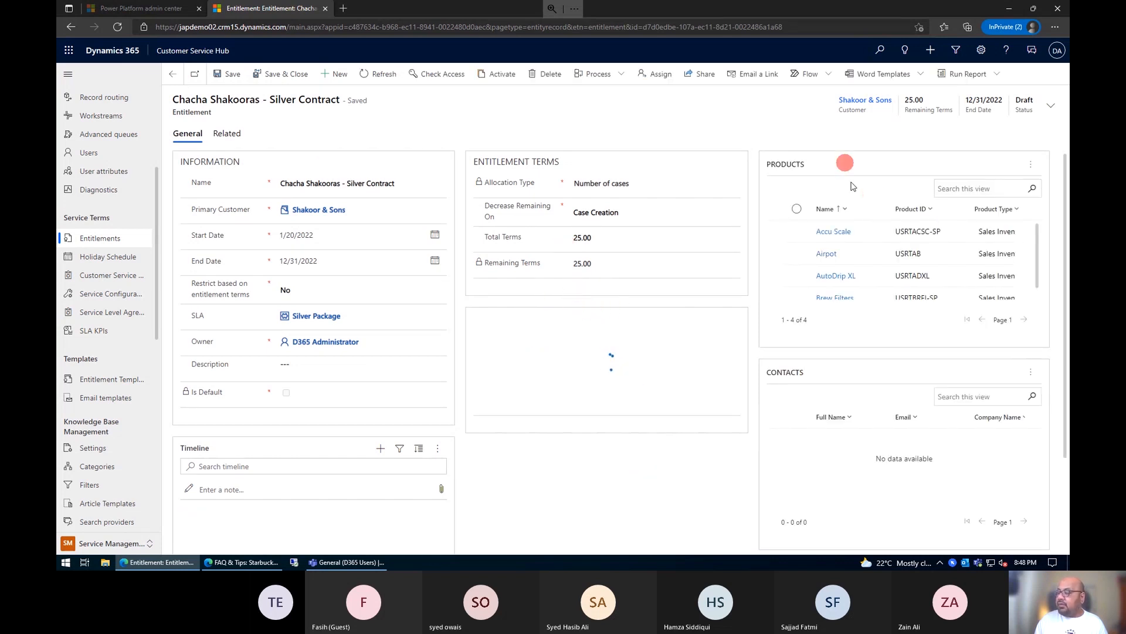
Step: Add the existing Shakoor & Sons contact to the silver contract entitlement and activate the entitlement
click(587, 236)
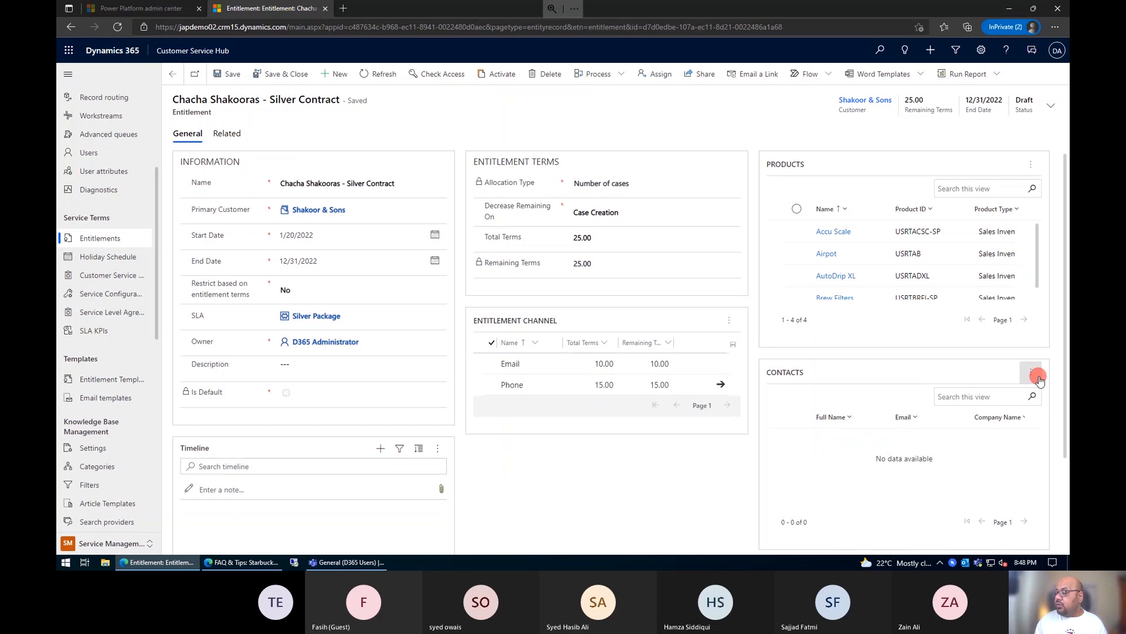
click(1027, 375)
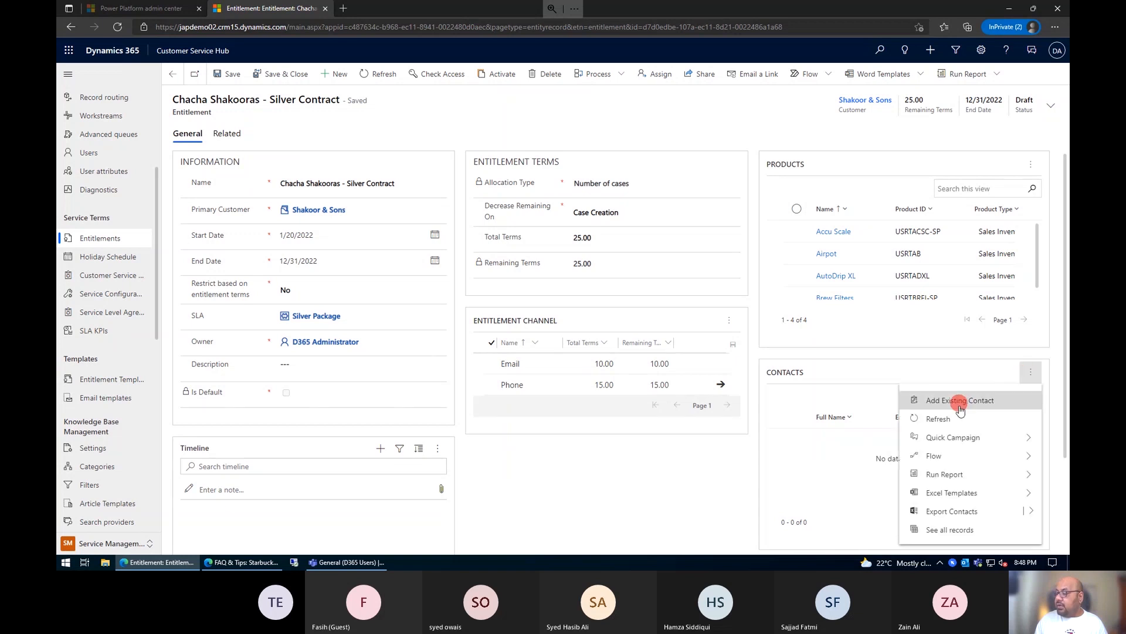
click(960, 400)
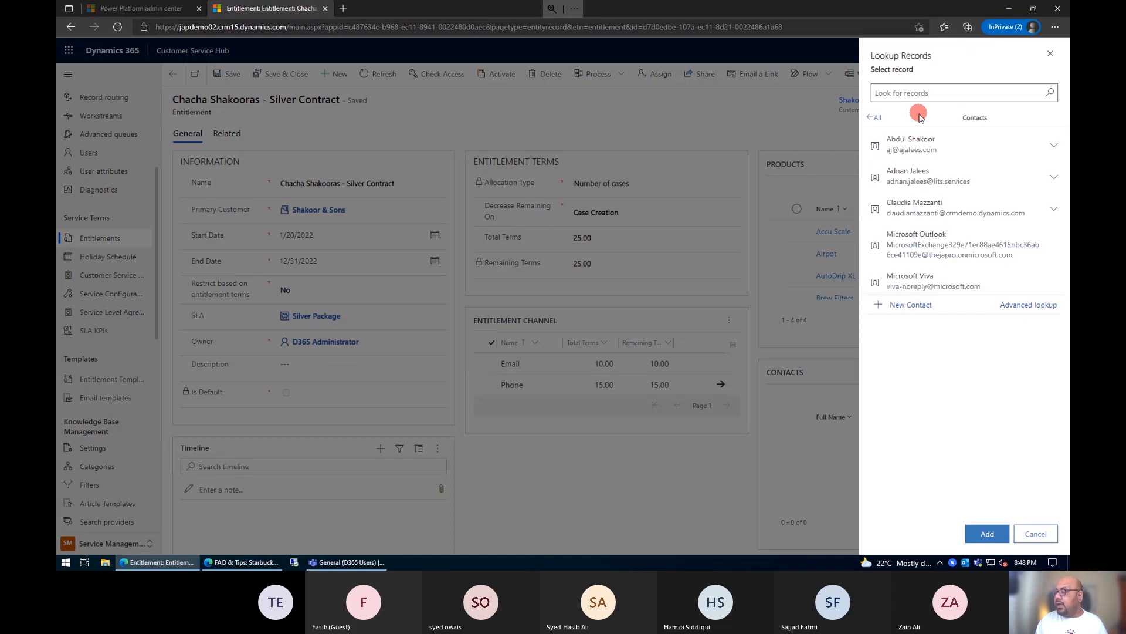
click(936, 150)
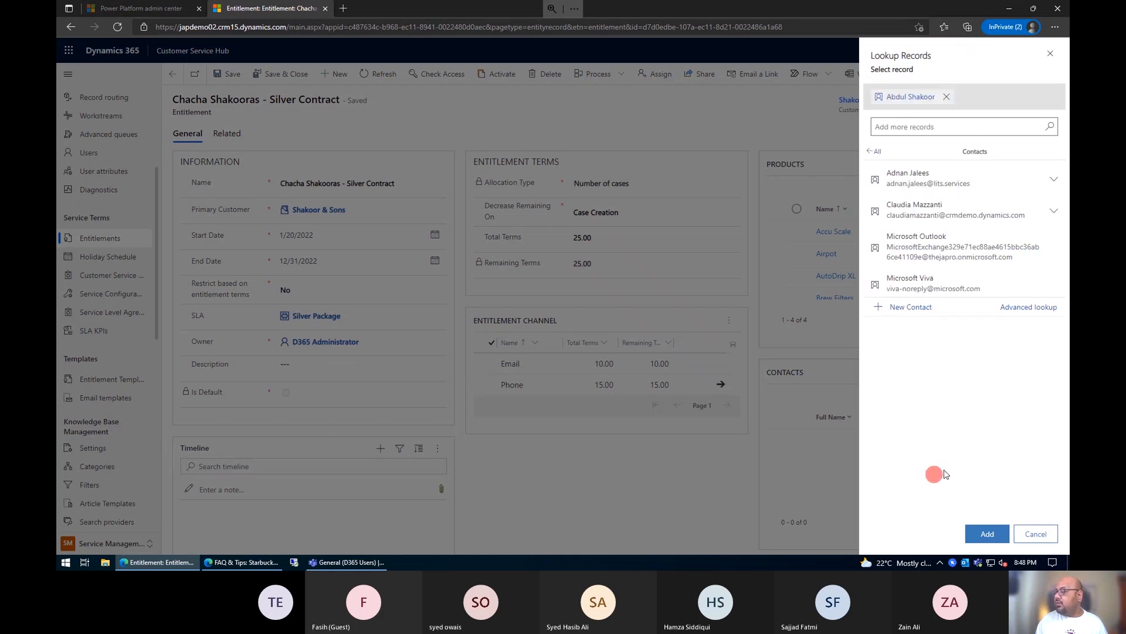
click(987, 533)
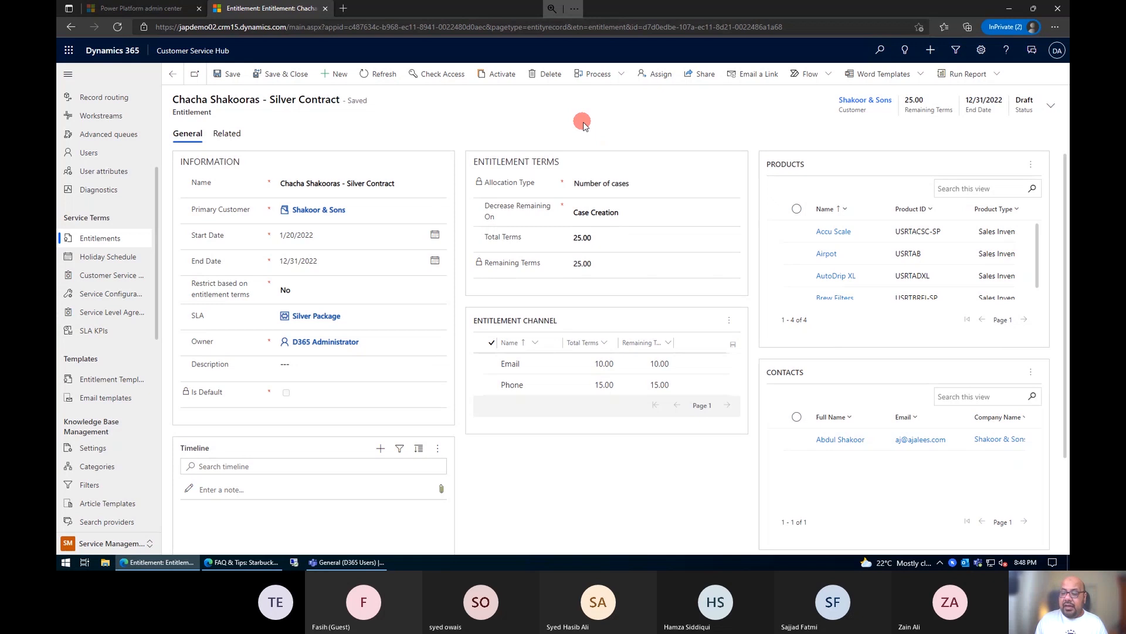
click(496, 74)
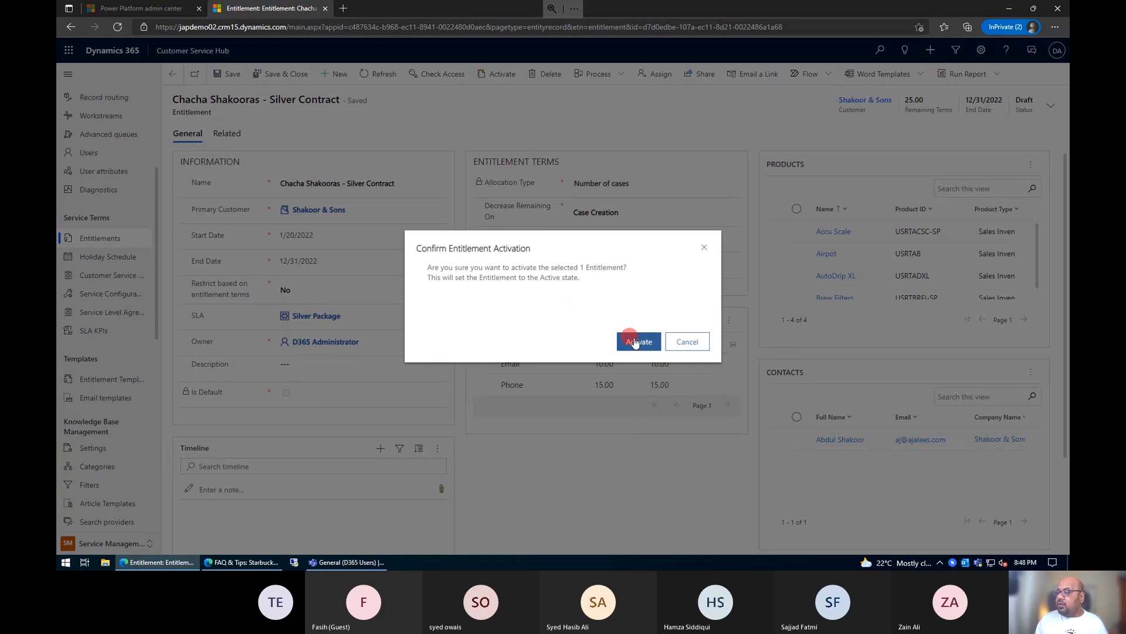
click(636, 342)
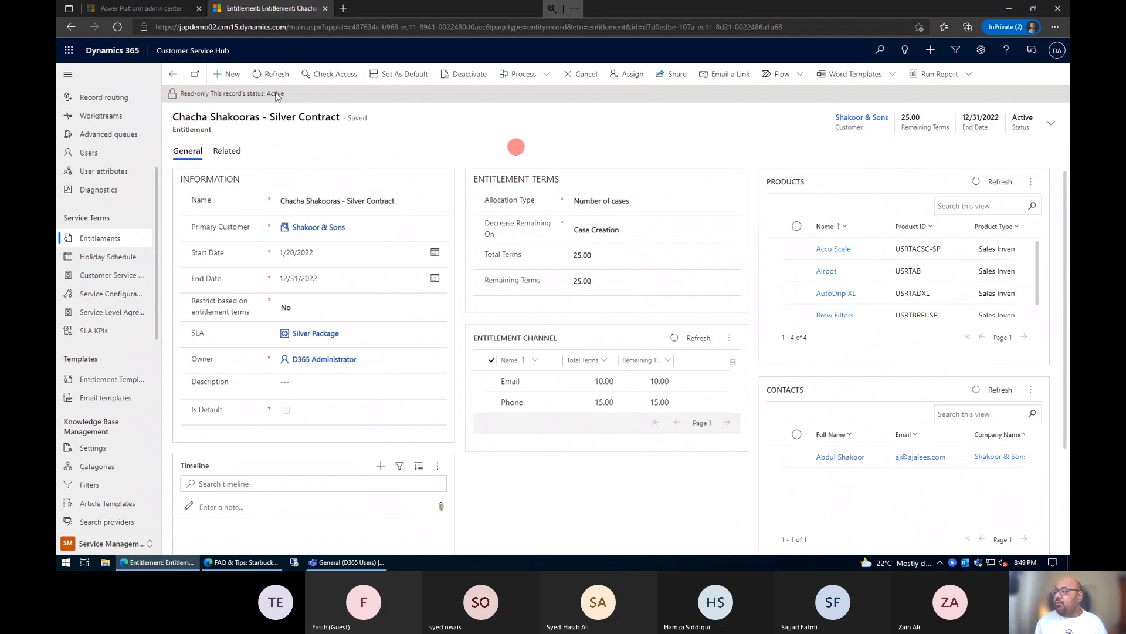
Step: Try to renew the silver contract entitlement from the All Entitlements list
click(174, 75)
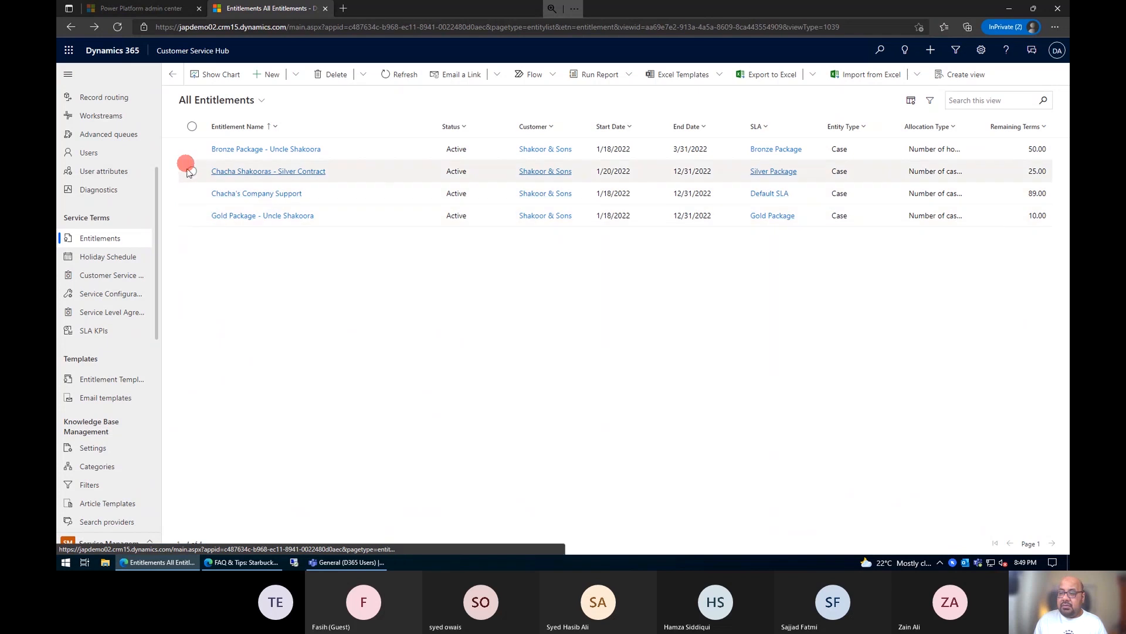
click(192, 171)
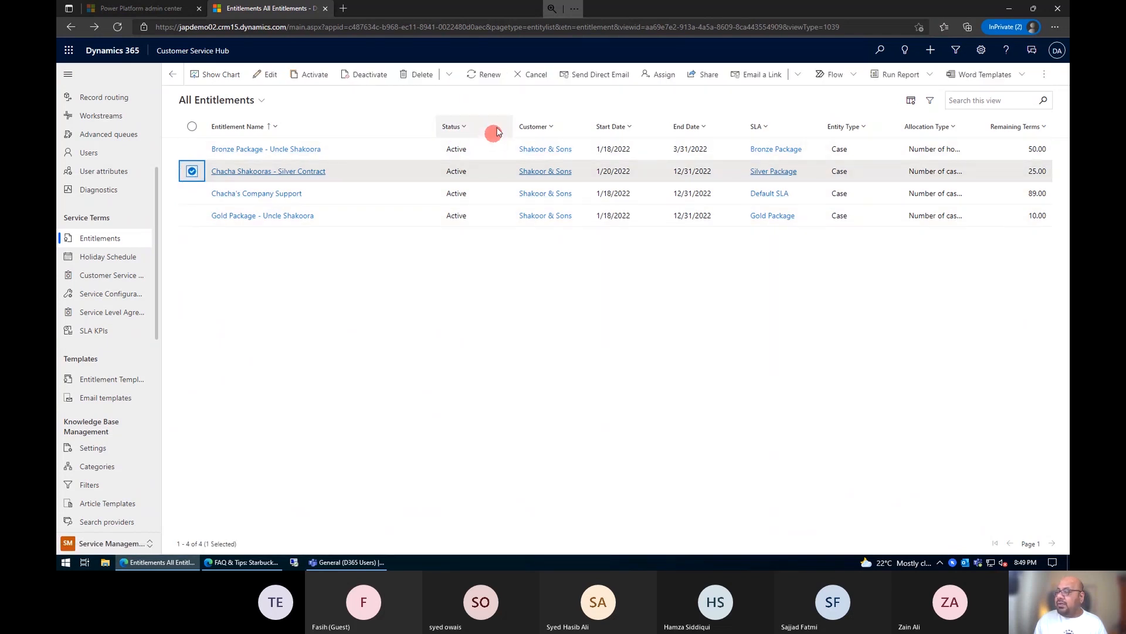
click(486, 76)
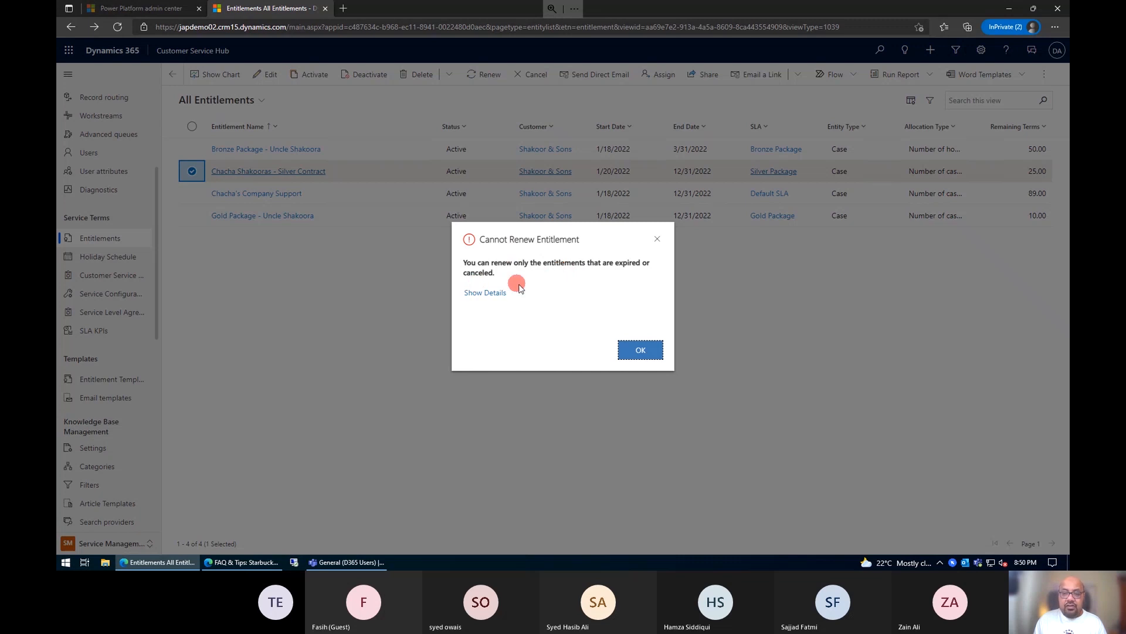
click(651, 362)
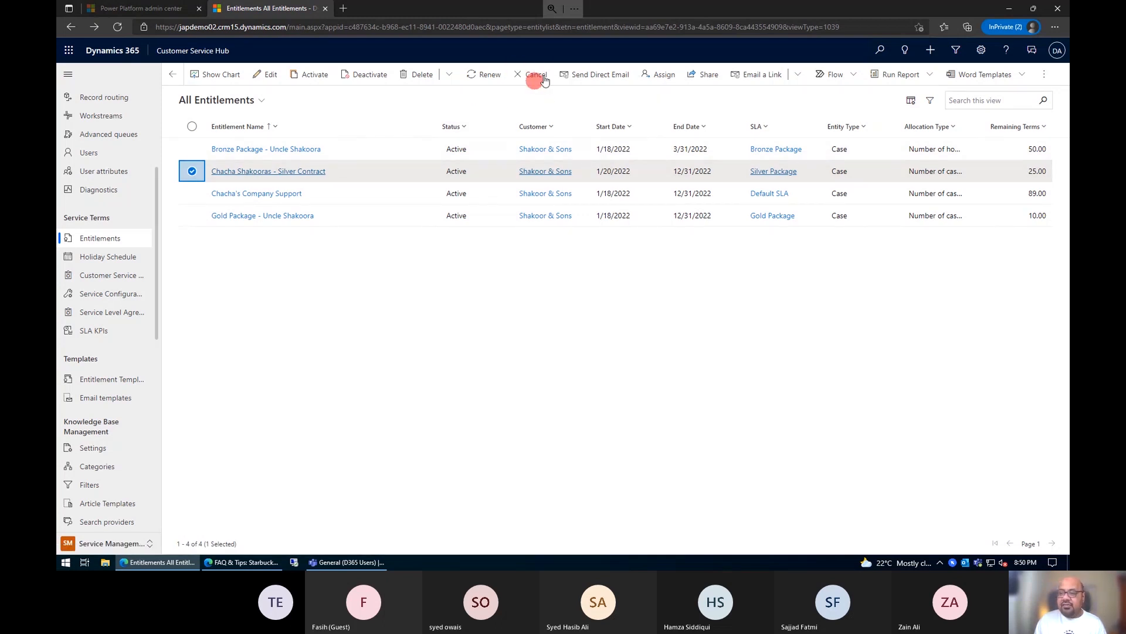
click(192, 170)
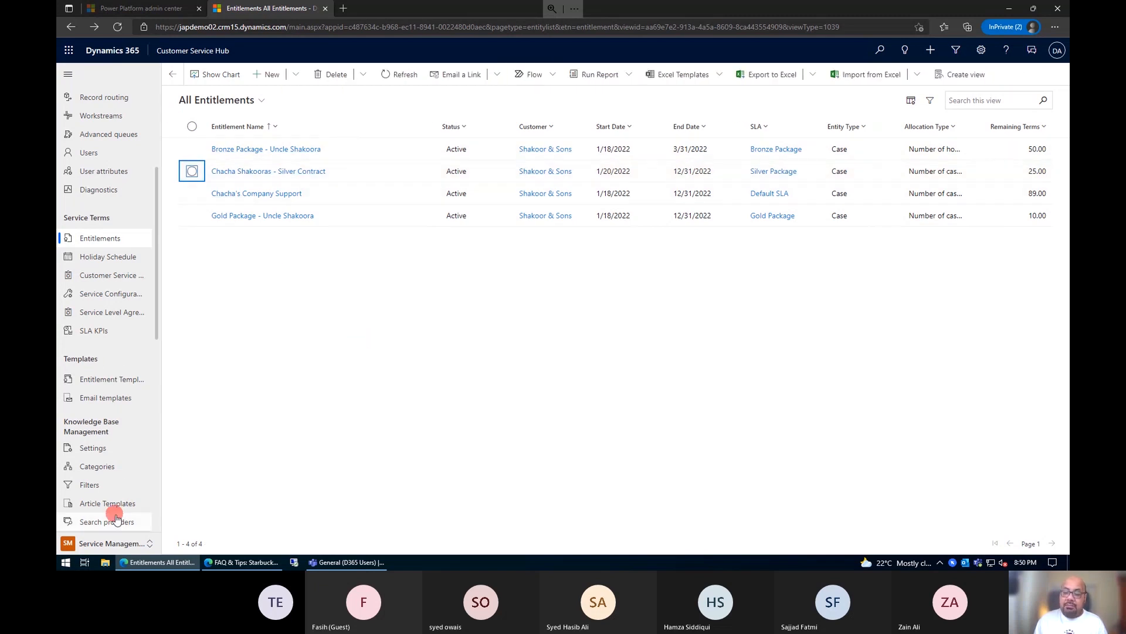
Step: Go to the cases in the Service area and start a new case titled "water delivery delayed"
click(88, 543)
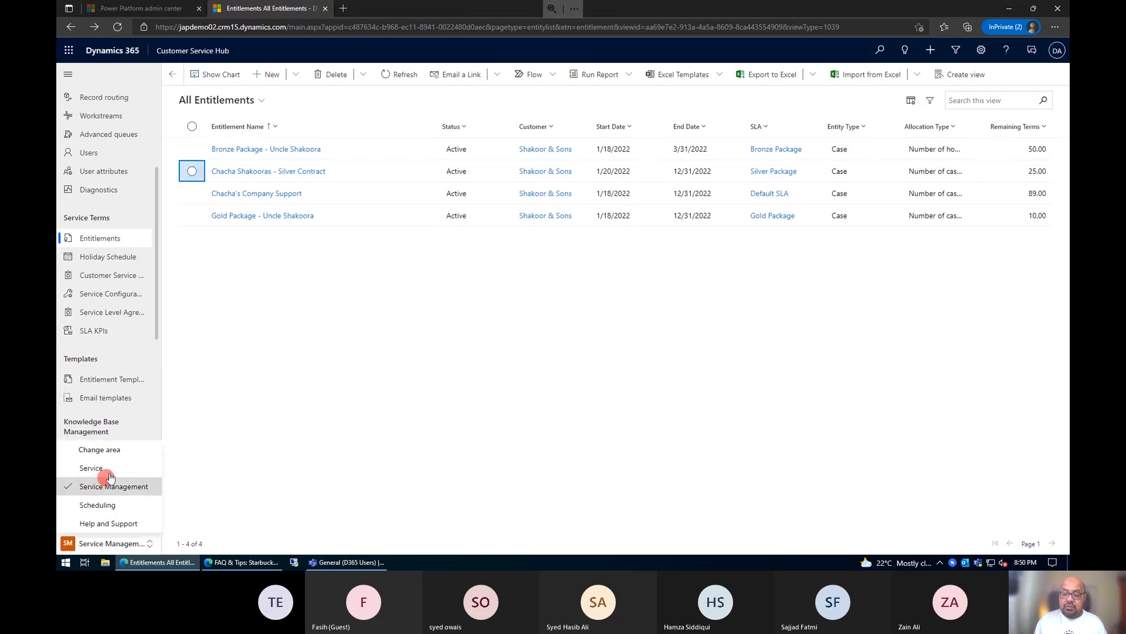
click(132, 467)
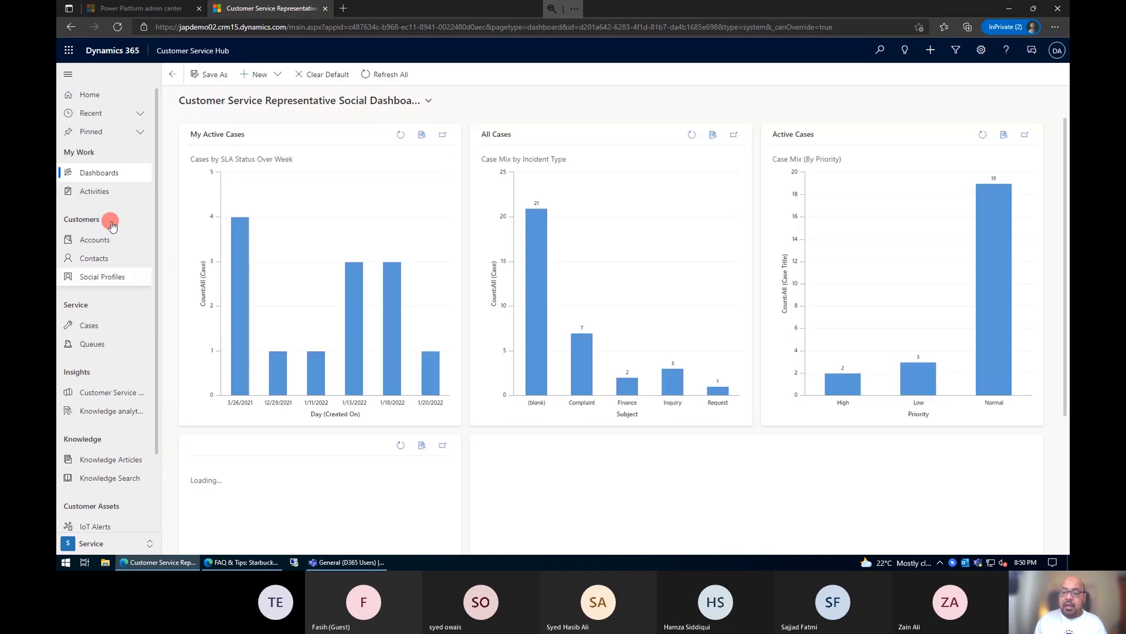
click(100, 327)
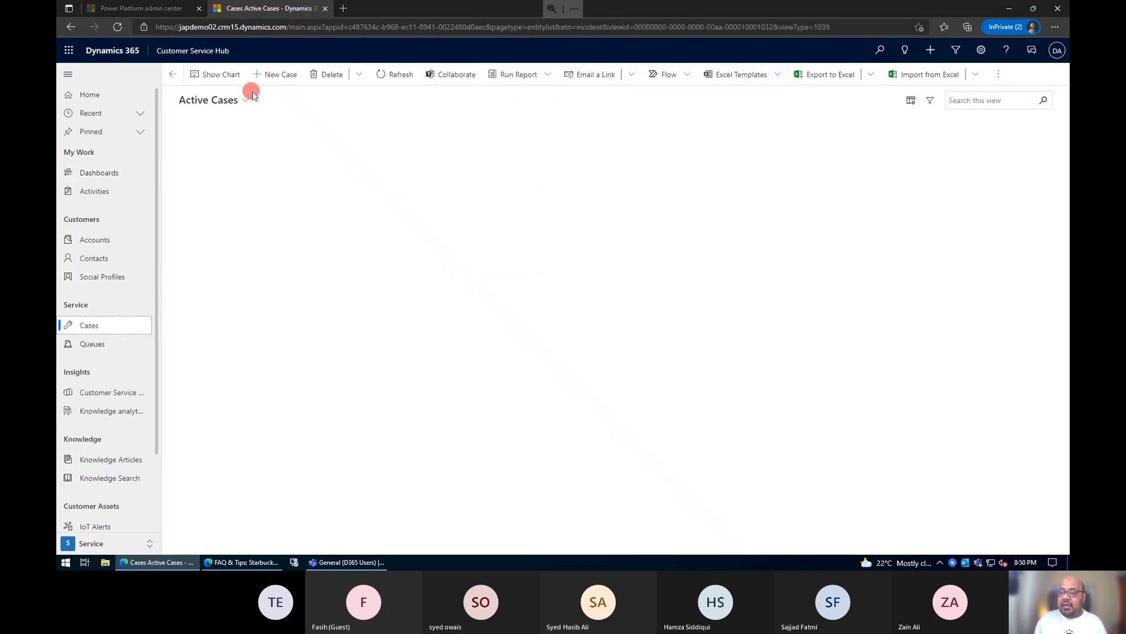
click(287, 99)
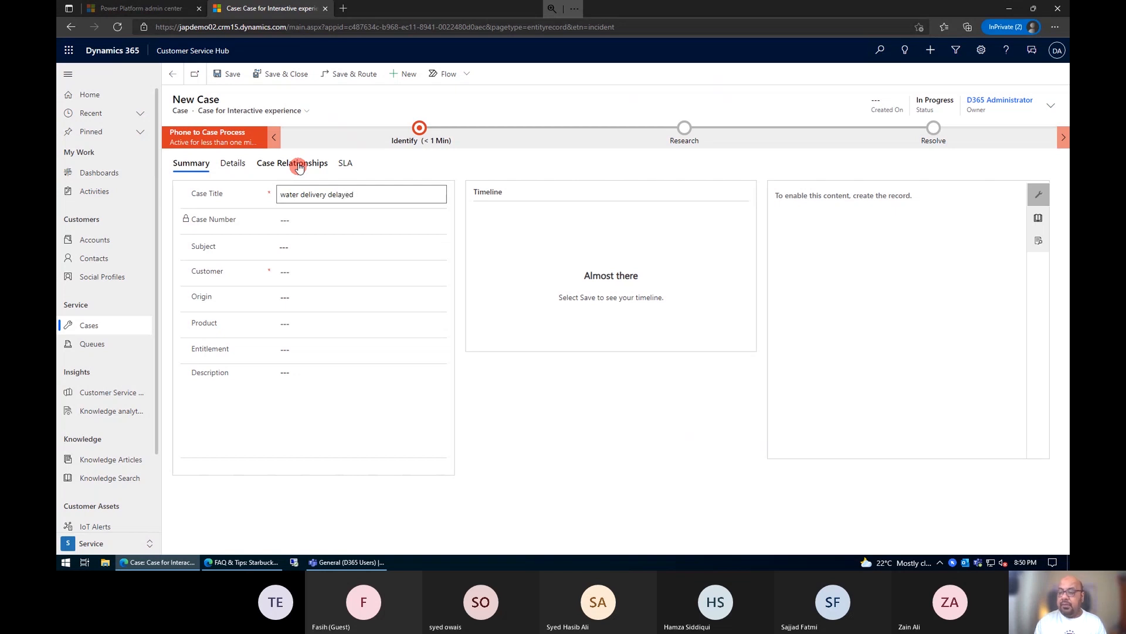
Step: Set the new case's subject to Complaint and its customer to the Shakoor & Sons account
click(341, 246)
click(435, 245)
click(369, 264)
click(295, 271)
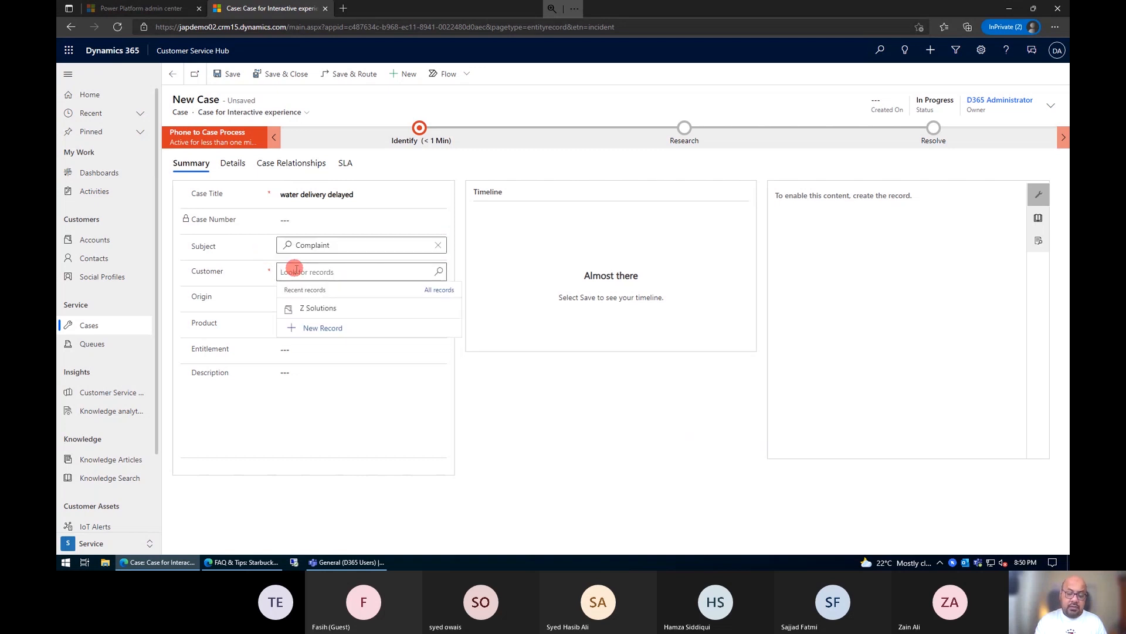
text(shako)
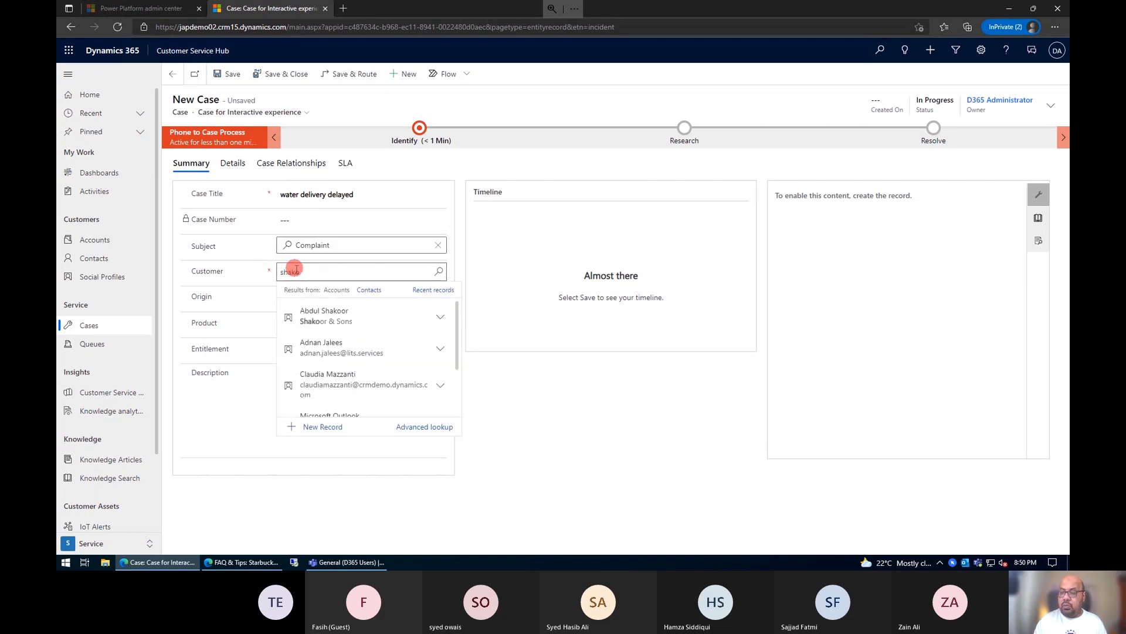
click(292, 307)
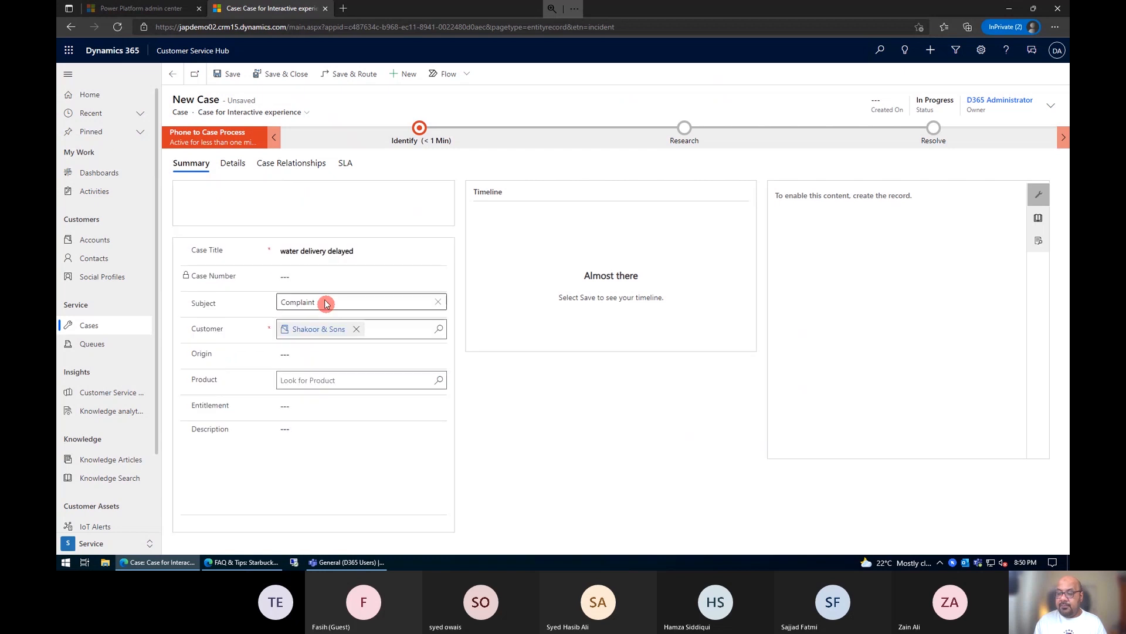
Step: Set the case's origin to Phone and its product to Airpot
click(330, 450)
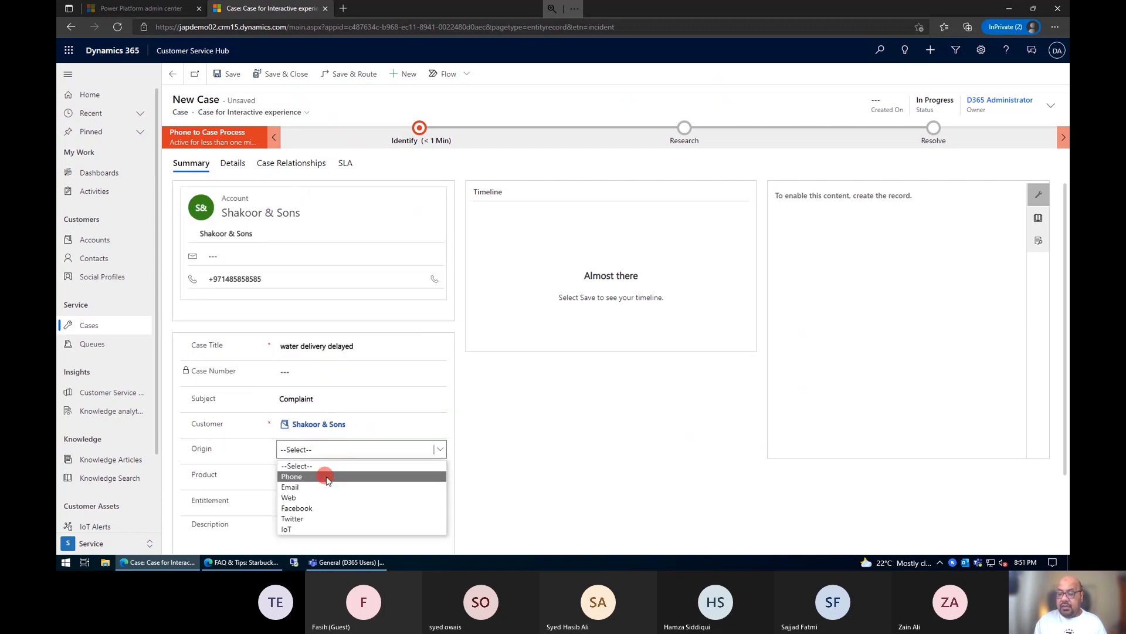
click(327, 478)
click(321, 475)
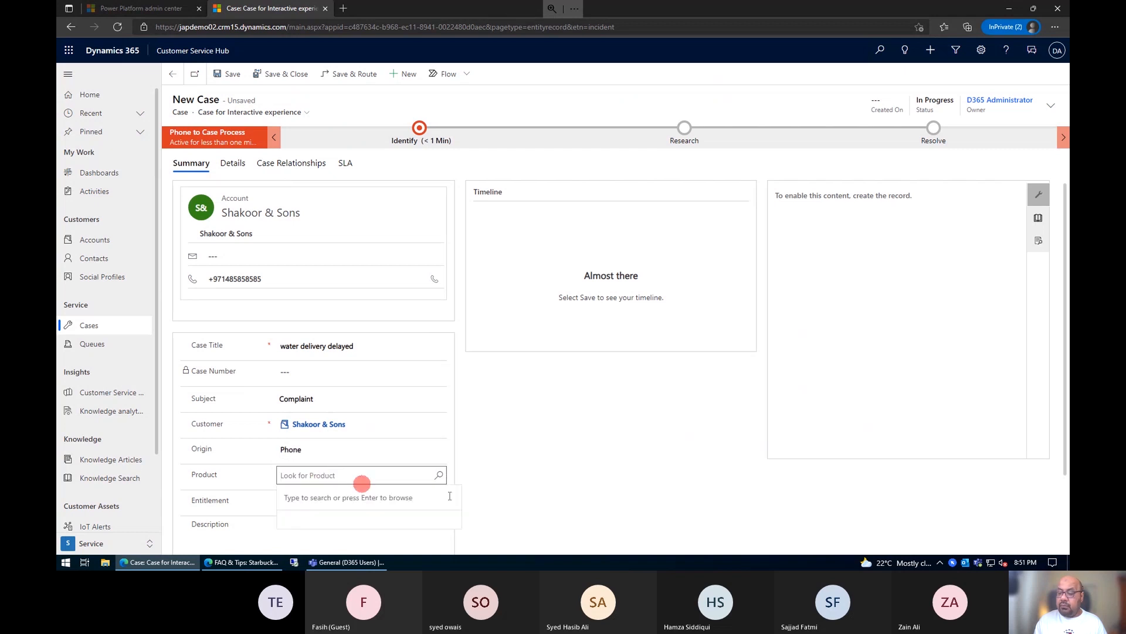
click(438, 475)
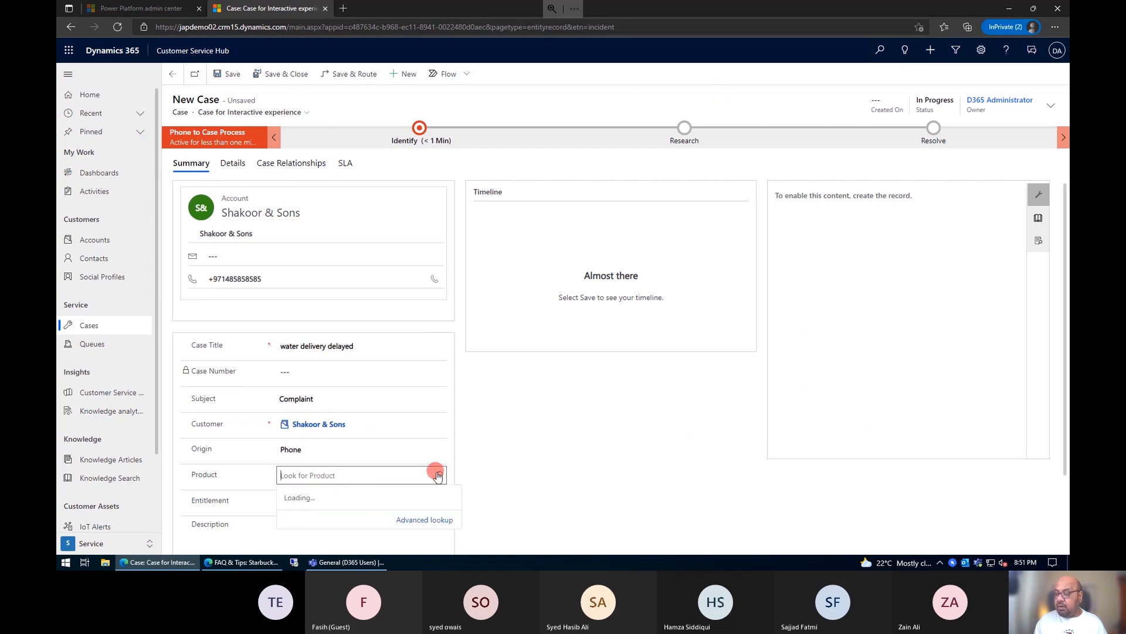
click(365, 381)
Step: Link the customer's Silver Contract entitlement to the case and save the case
scroll(546, 431, down, 1)
click(439, 448)
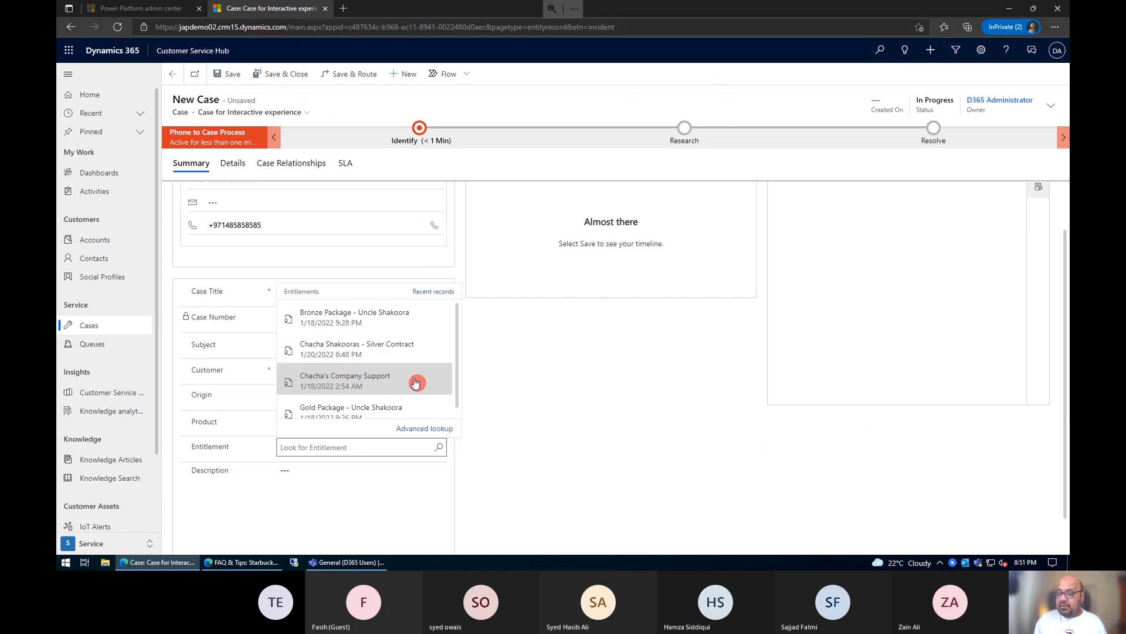
click(416, 351)
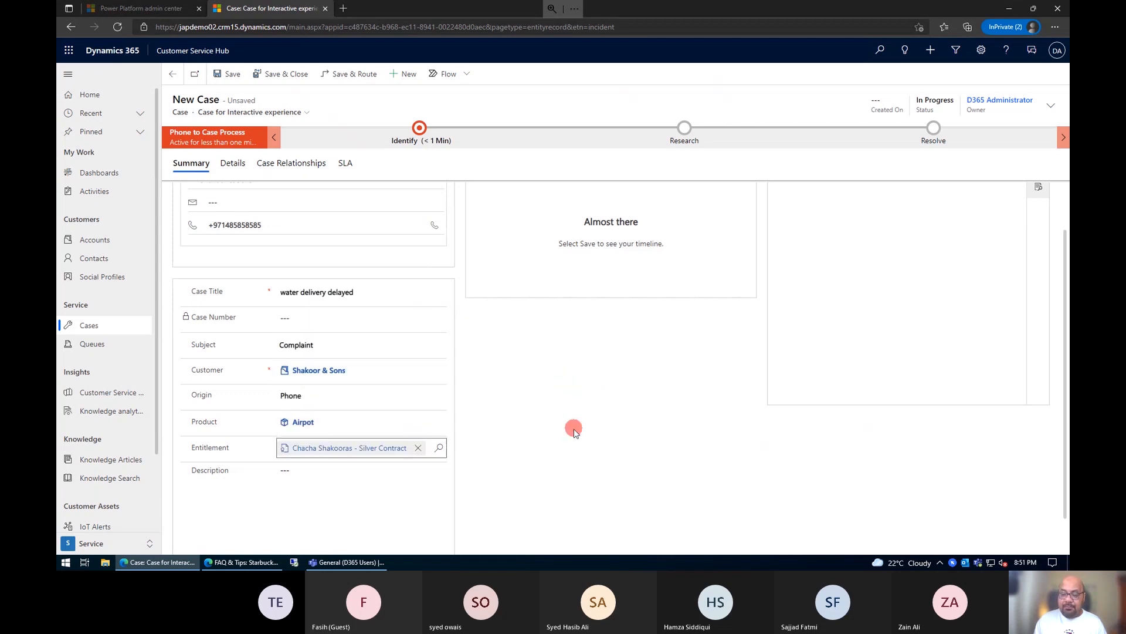
key(ctrl+s)
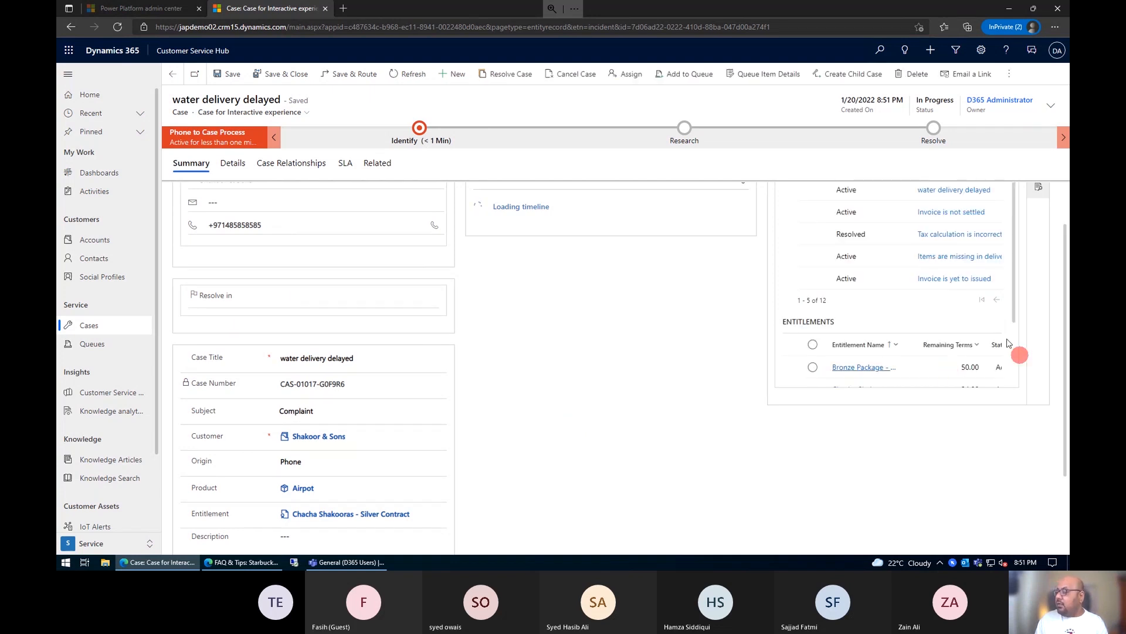
Step: Examine the remaining terms of the customer's entitlements on the saved case and the suggested knowledge articles
scroll(1012, 317, down, 1)
scroll(1012, 317, down, 1)
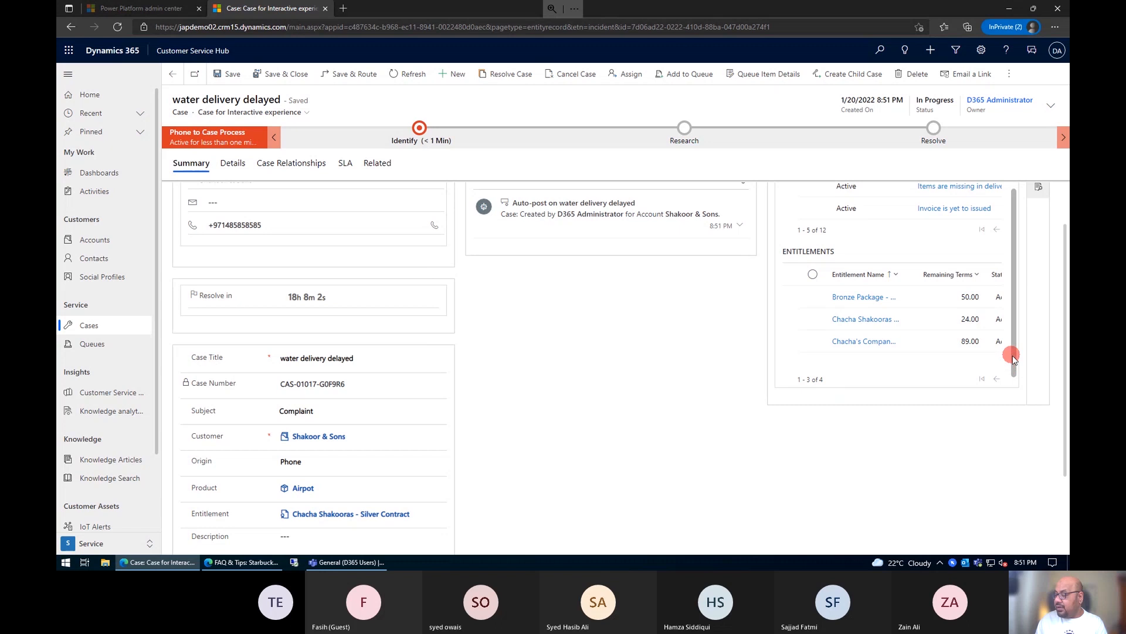
scroll(1013, 359, down, 1)
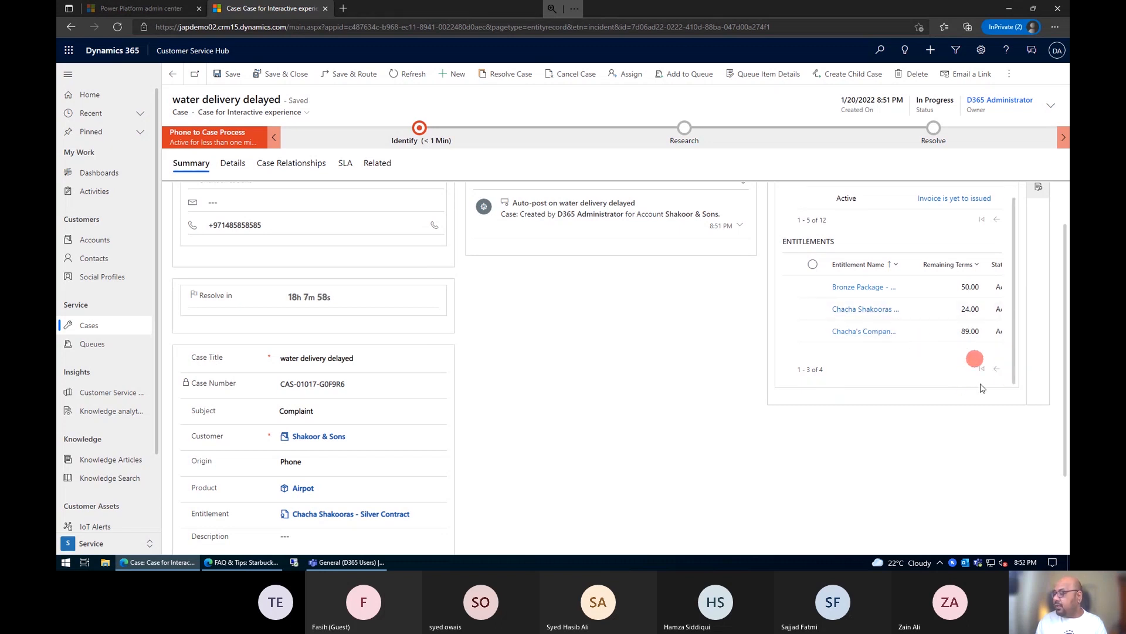
scroll(975, 311, up, 2)
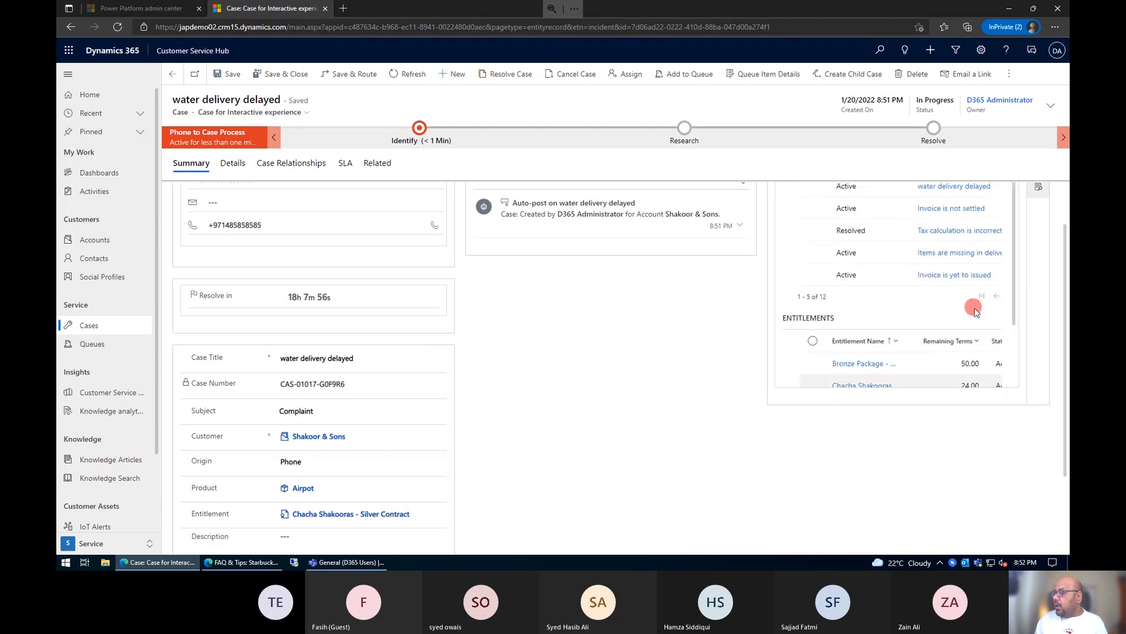
scroll(974, 306, up, 1)
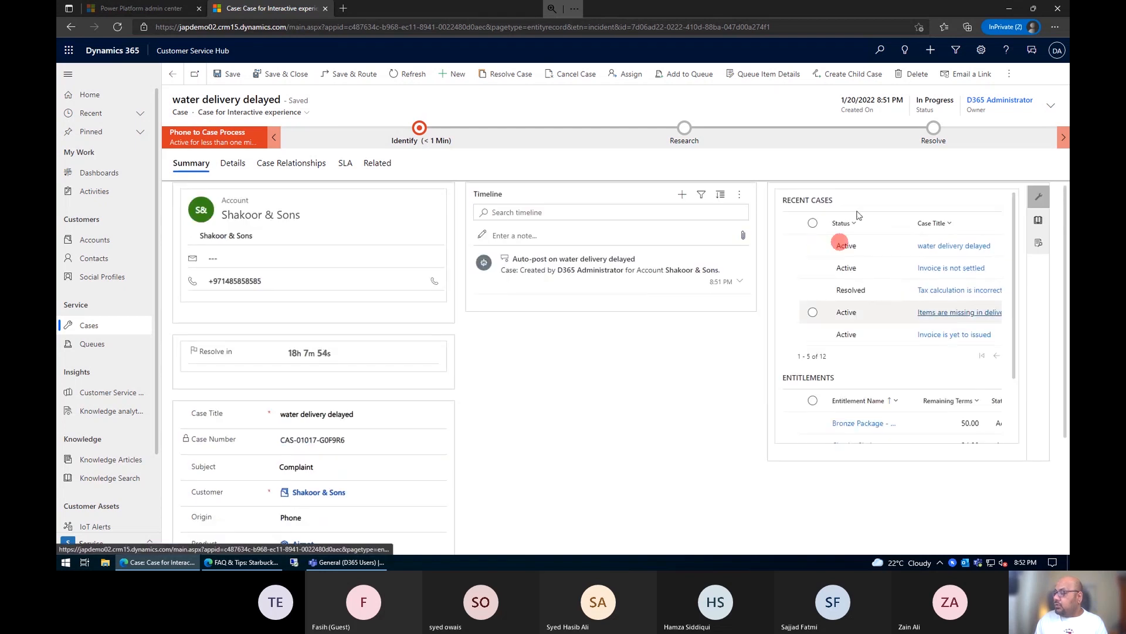
click(1038, 219)
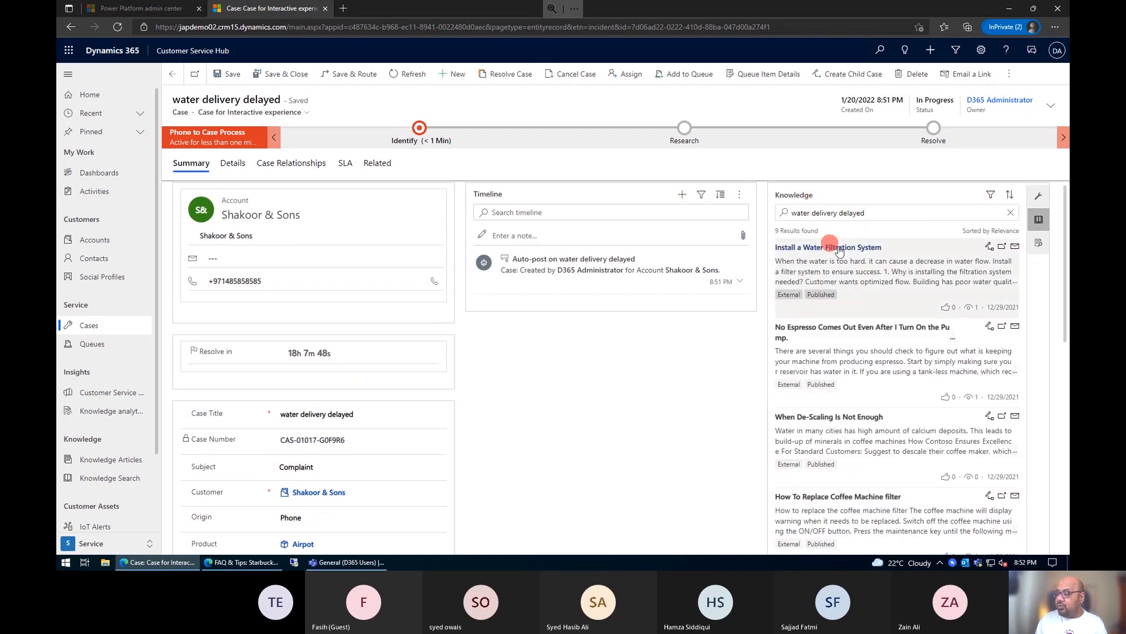
scroll(839, 251, down, 4)
scroll(863, 397, down, 5)
scroll(863, 397, up, 10)
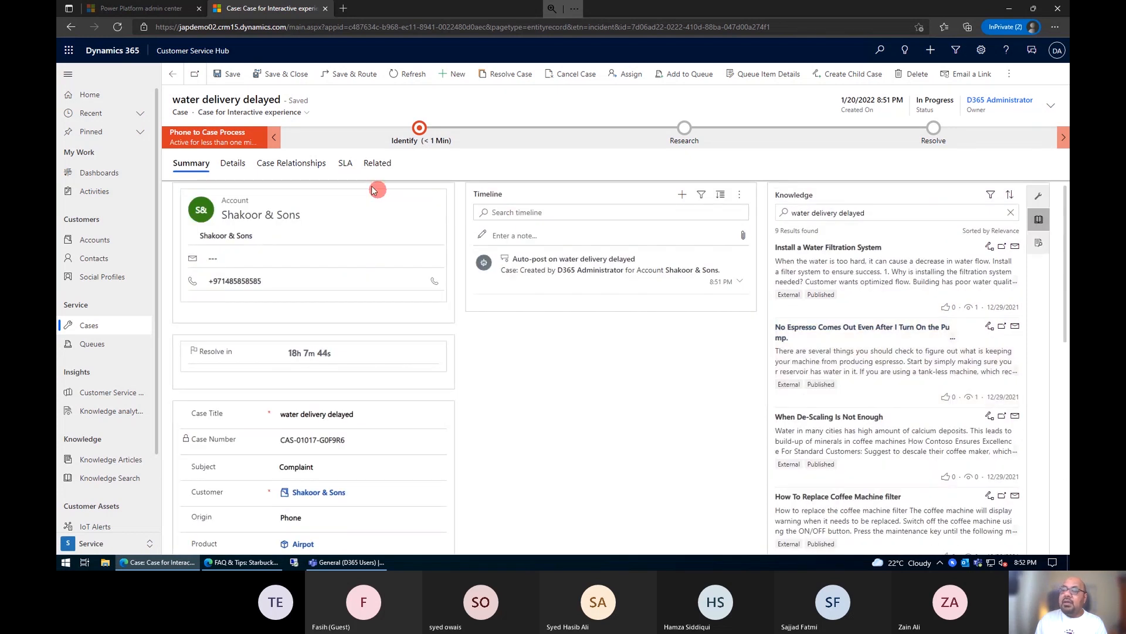
Step: Check the SLA KPI instances of the water delivery case and return to the case summary
drag(353, 167, 561, 479)
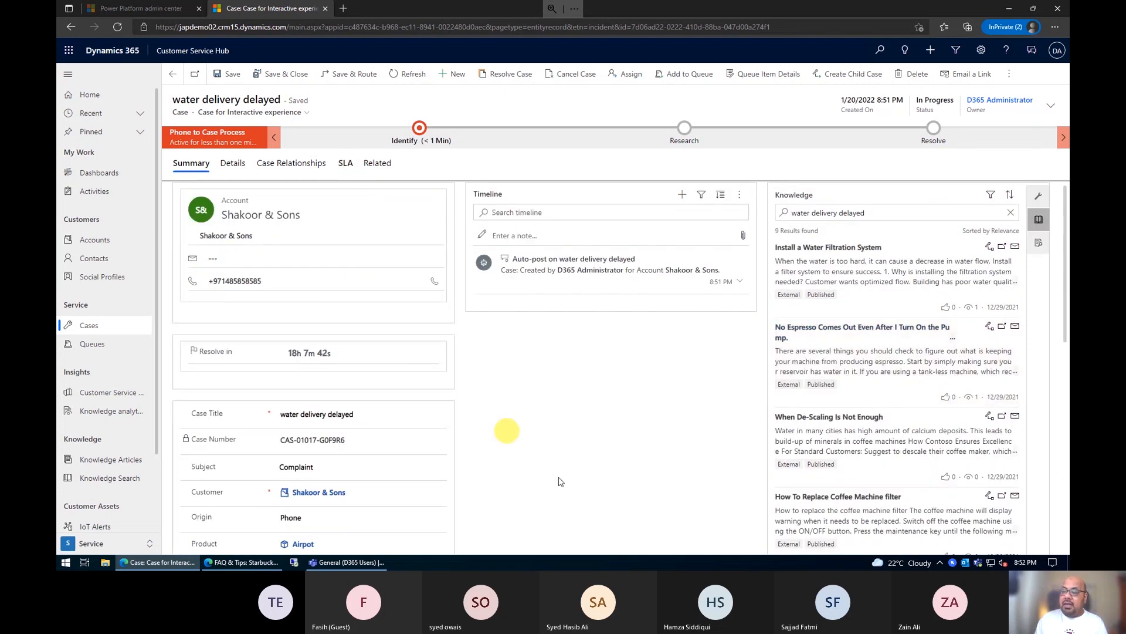
click(515, 384)
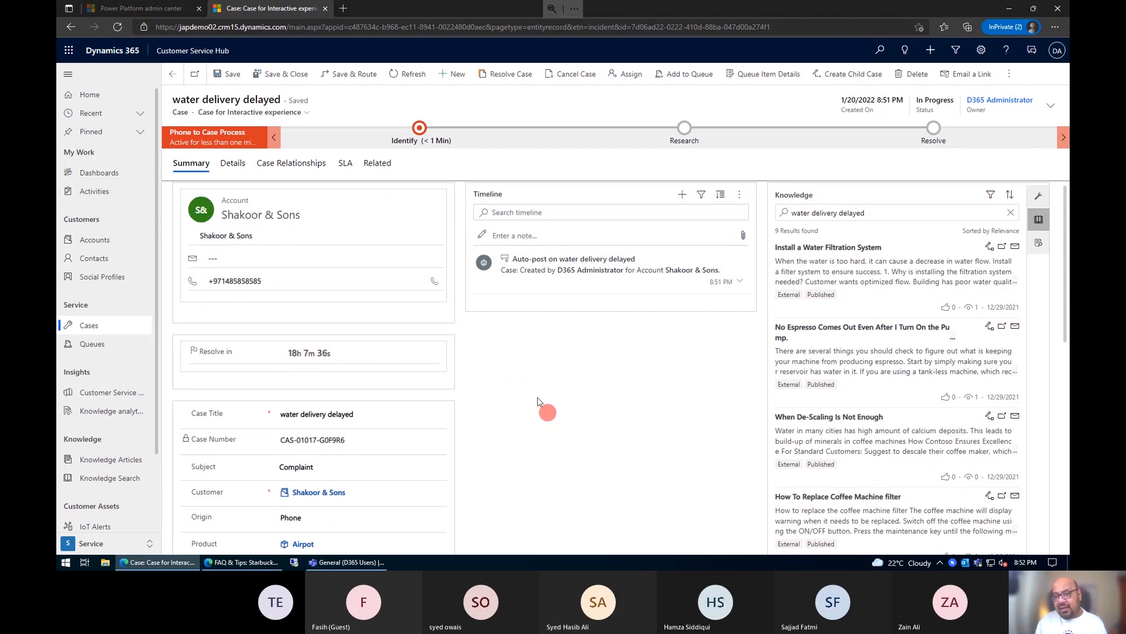
click(345, 165)
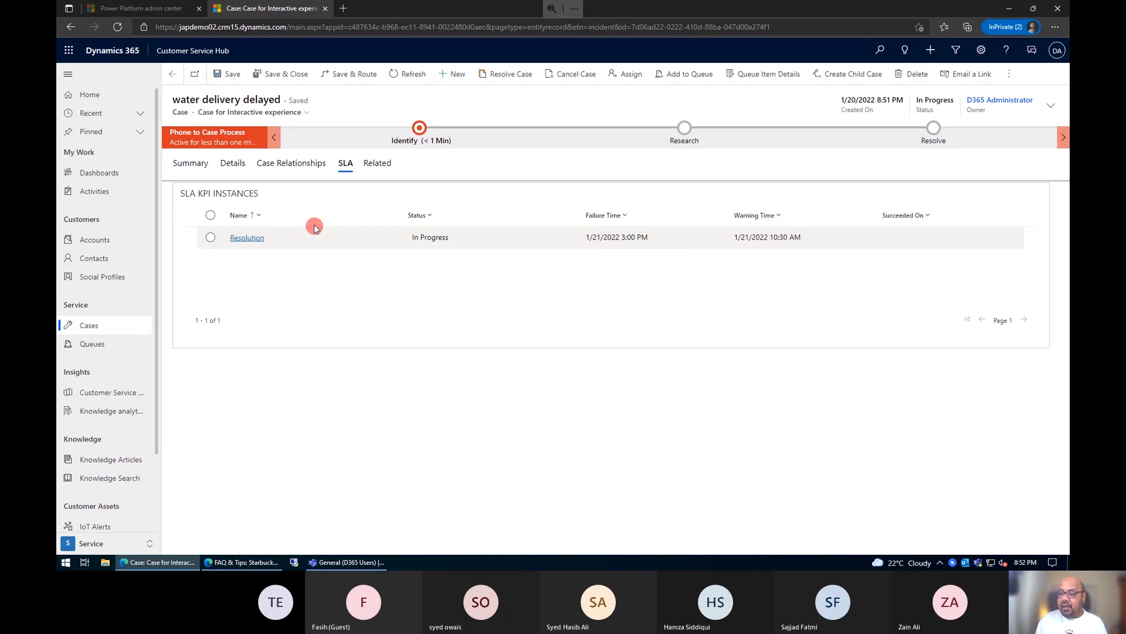
click(300, 167)
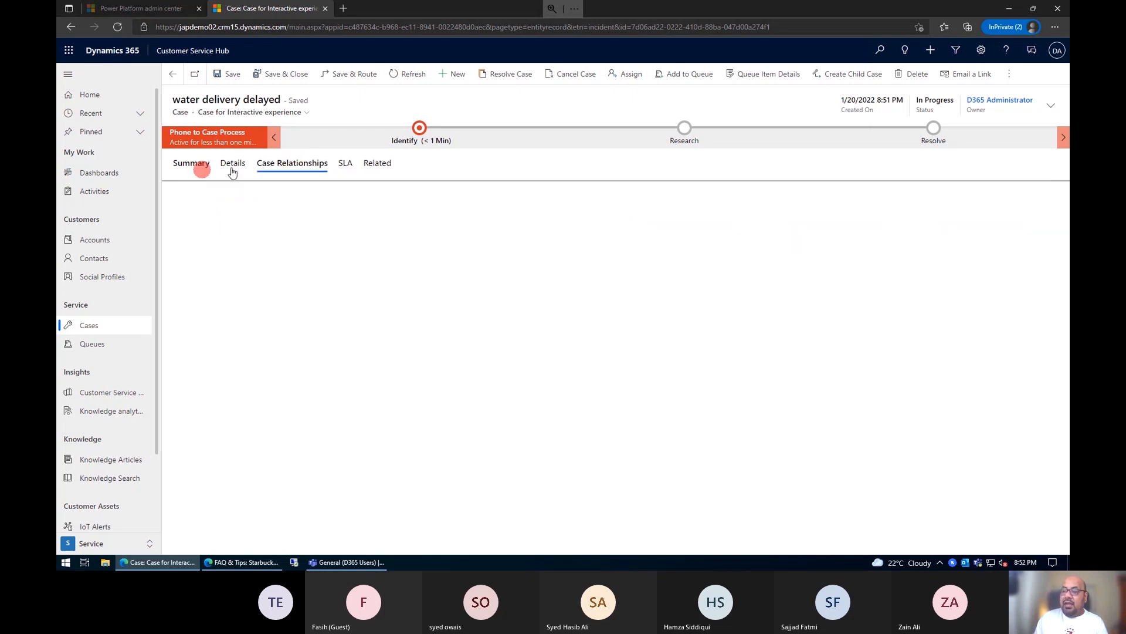
click(200, 168)
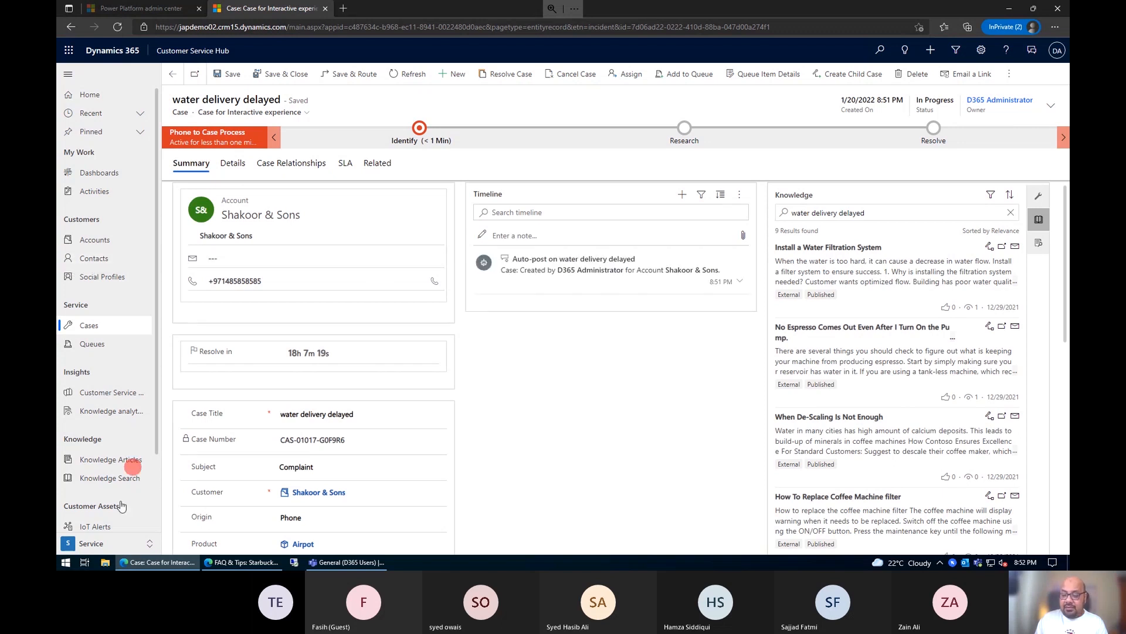
Step: Return to the entitlements in Service Management and open the silver contract entitlement to check its remaining terms
click(108, 540)
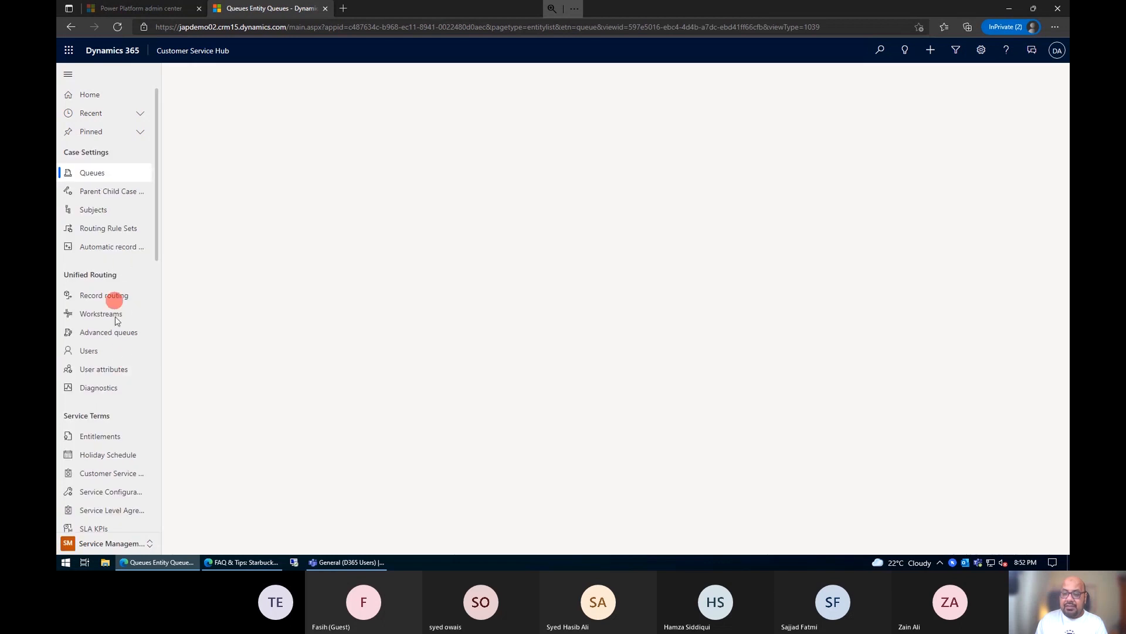
click(99, 435)
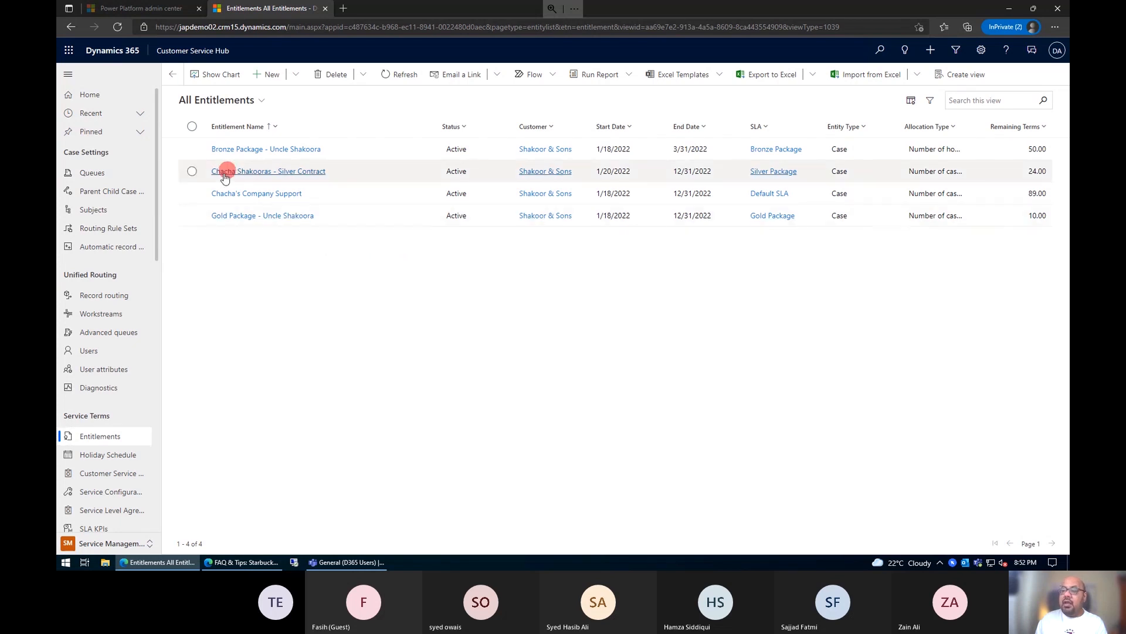
click(190, 171)
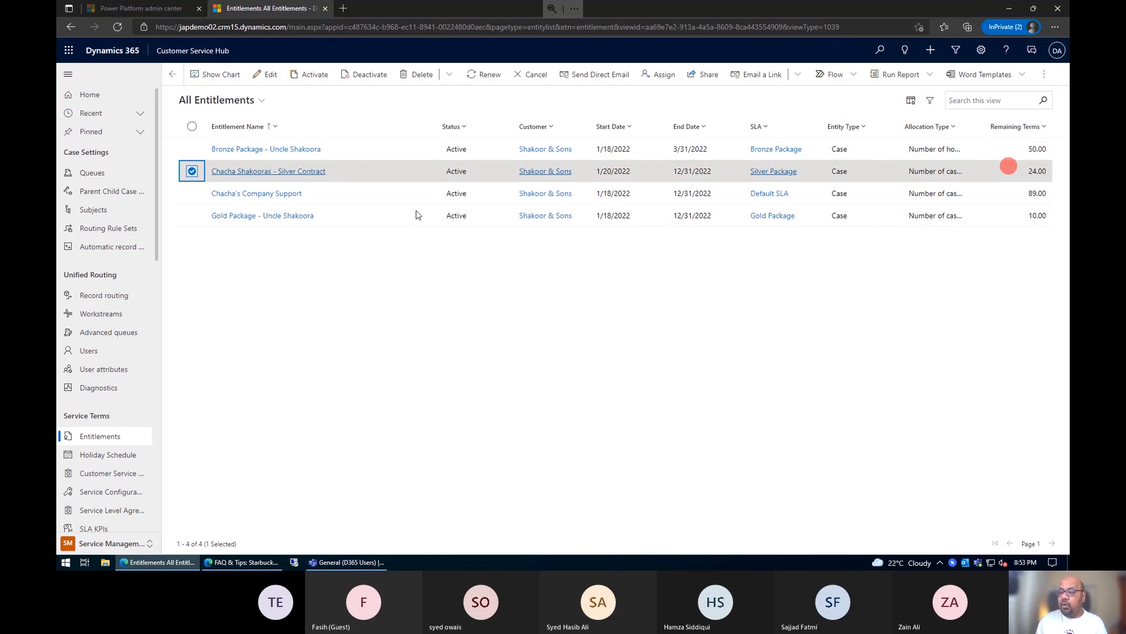
click(294, 171)
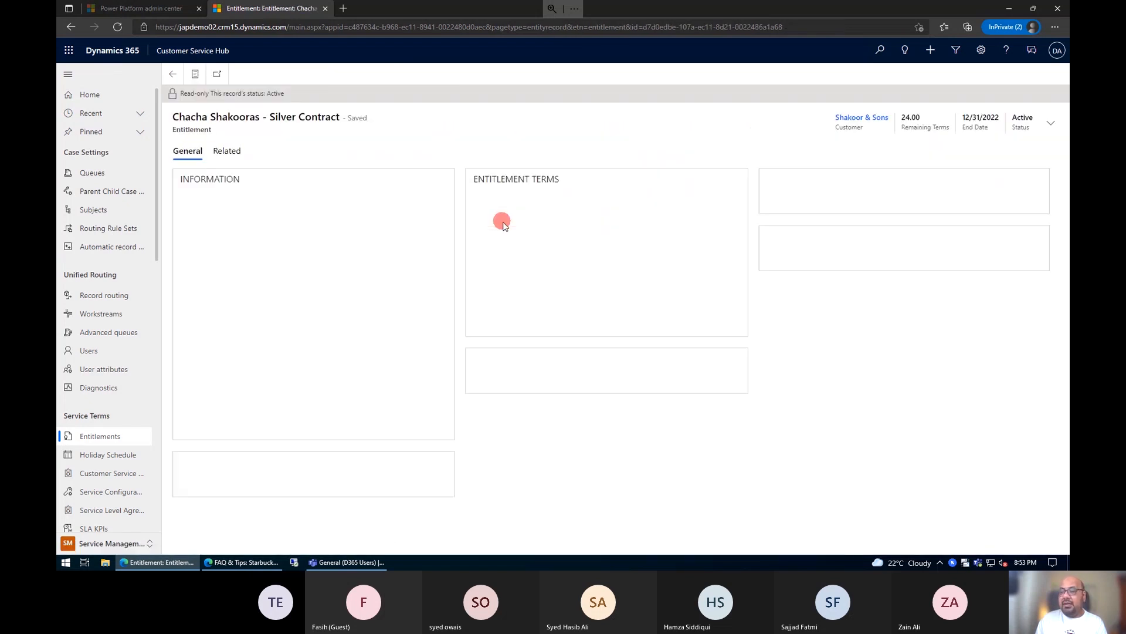
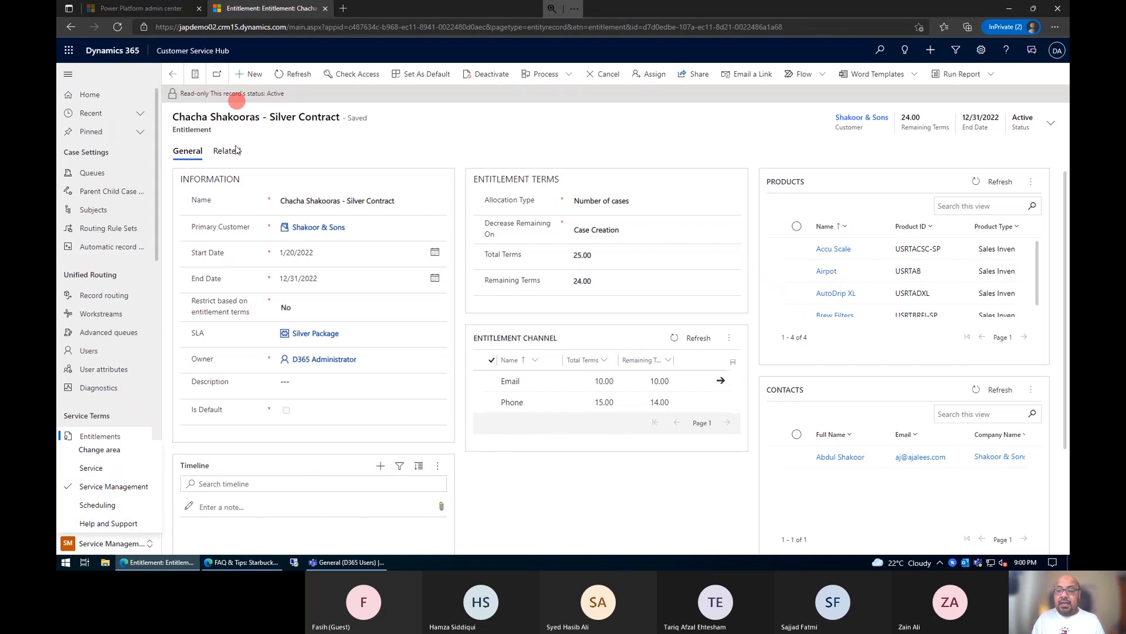
Step: Open the queues list in the case settings and sort it by creation date, newer to older
click(263, 139)
click(96, 174)
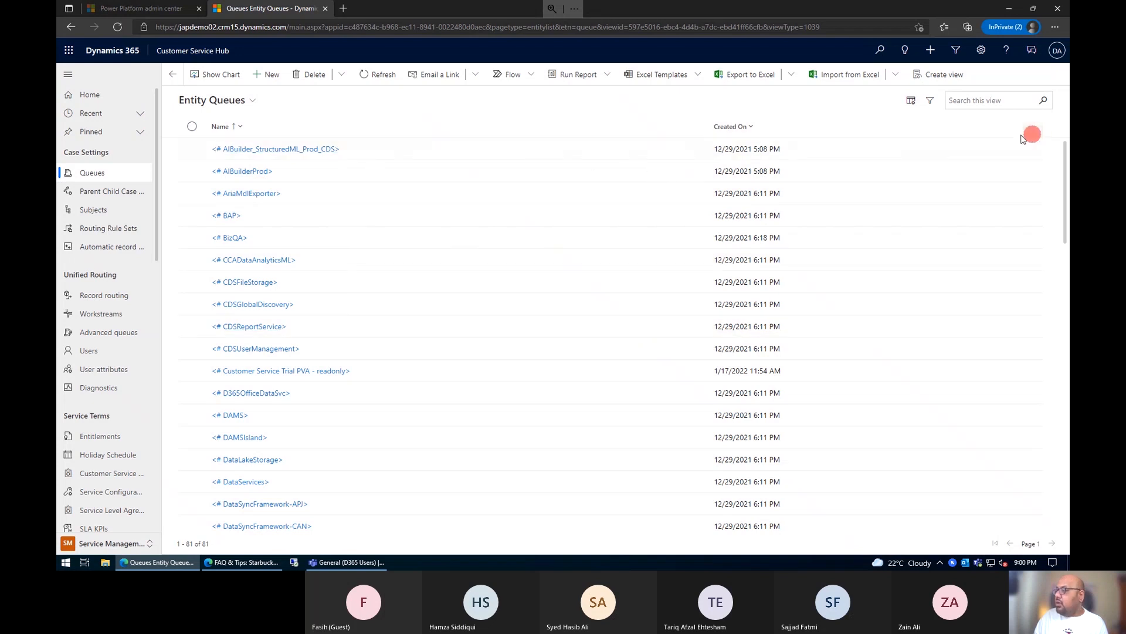
click(753, 129)
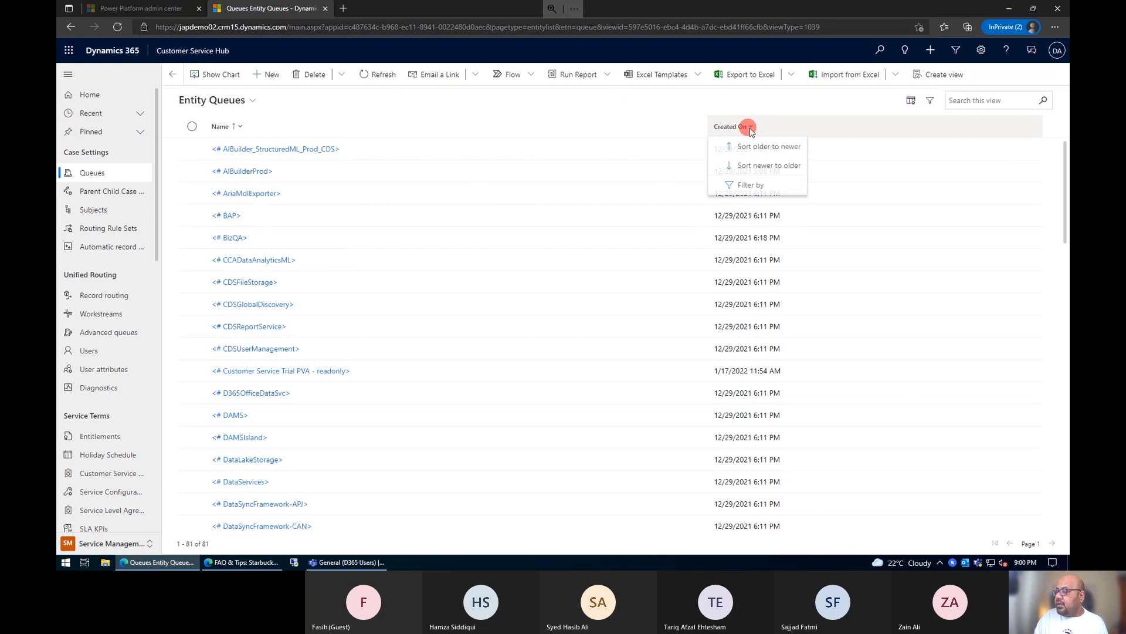
click(764, 167)
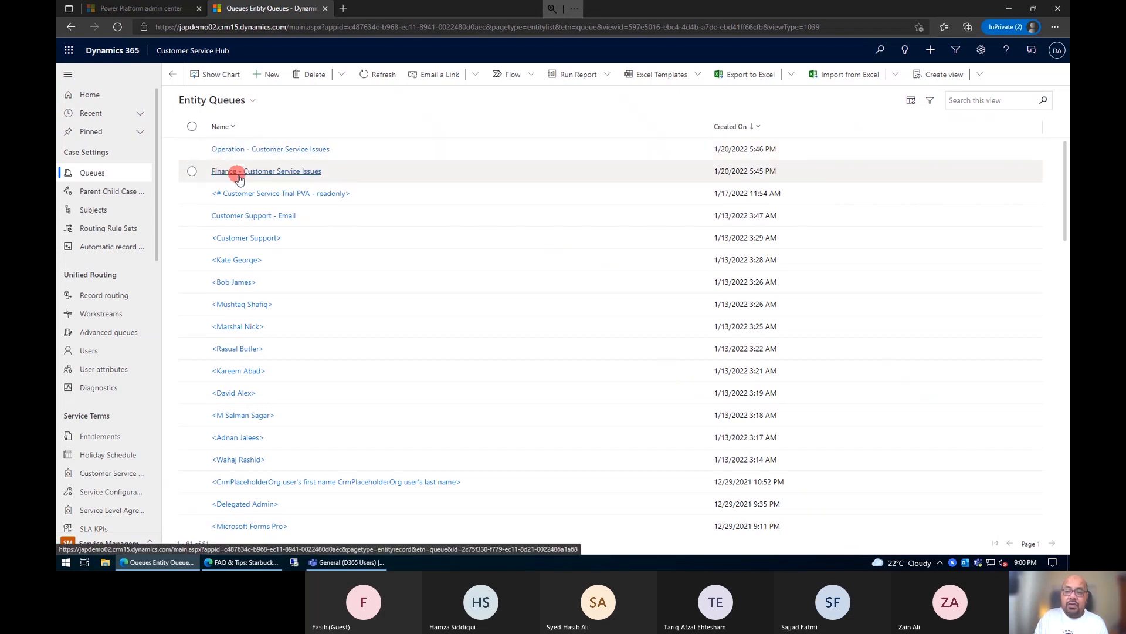
Step: Start a new queue named "Sales - Customer Support" and set its type to Private
click(262, 74)
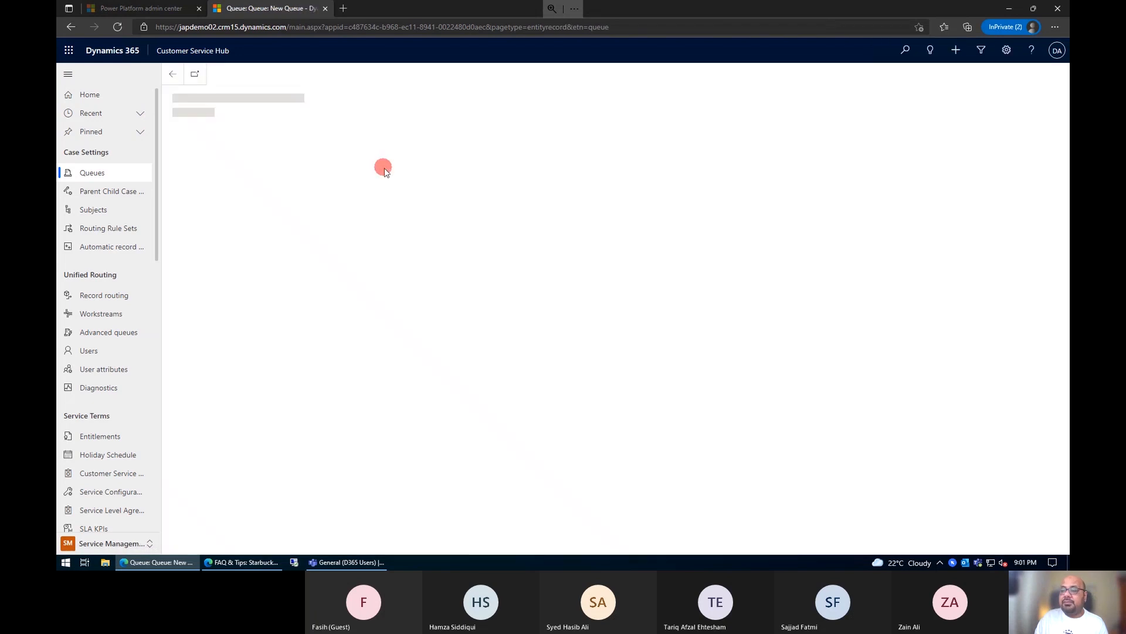
click(287, 186)
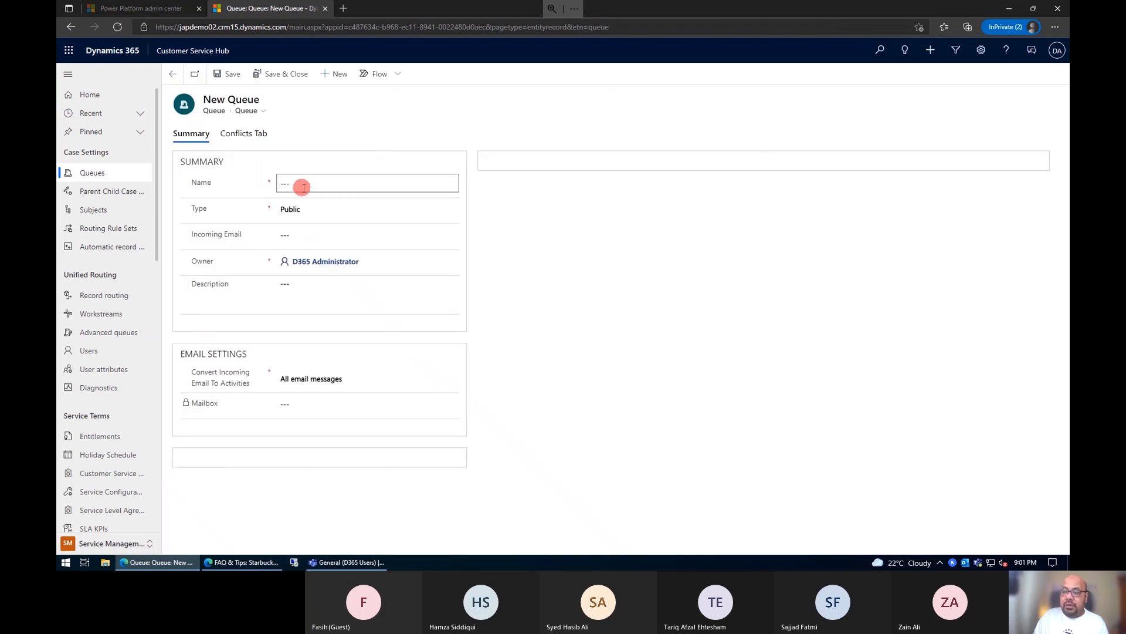
click(303, 187)
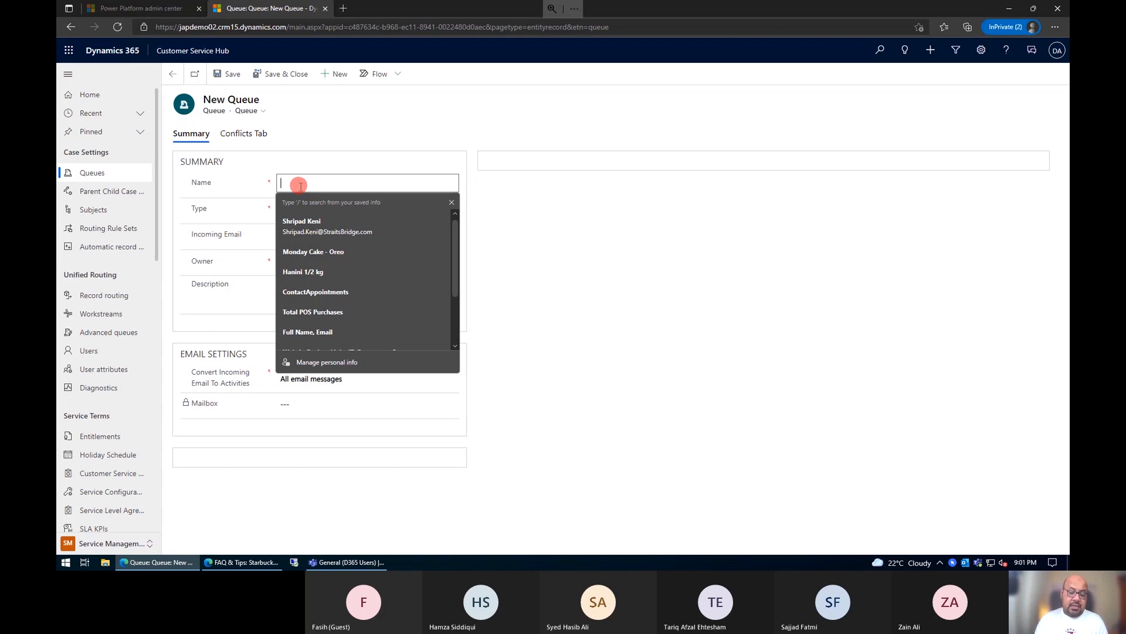
text(Sales - Customer Support)
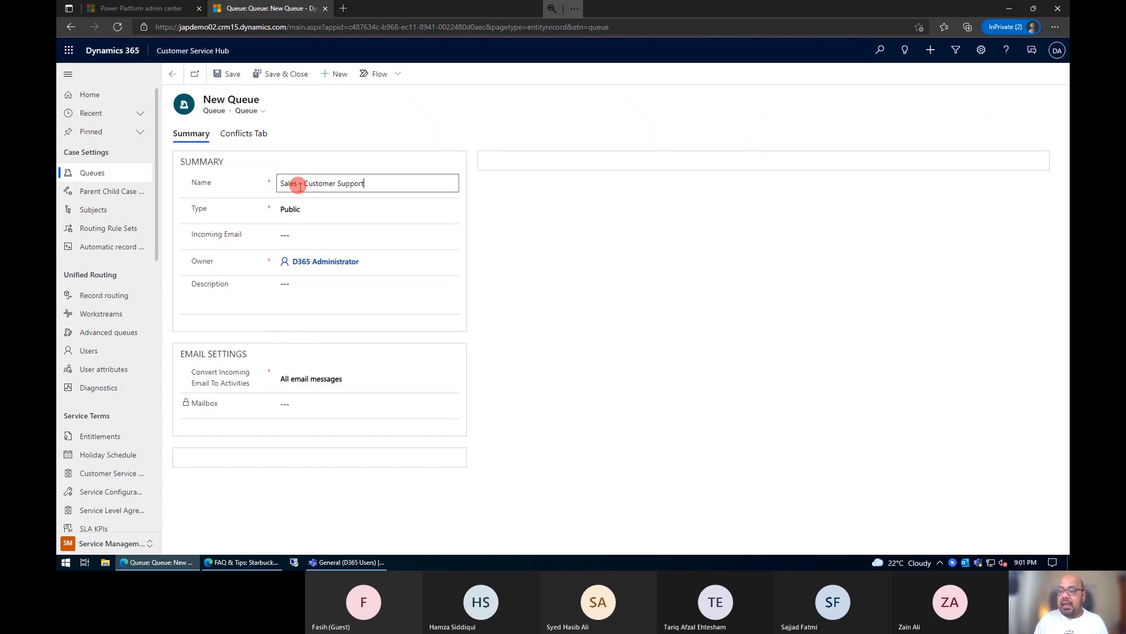
click(320, 212)
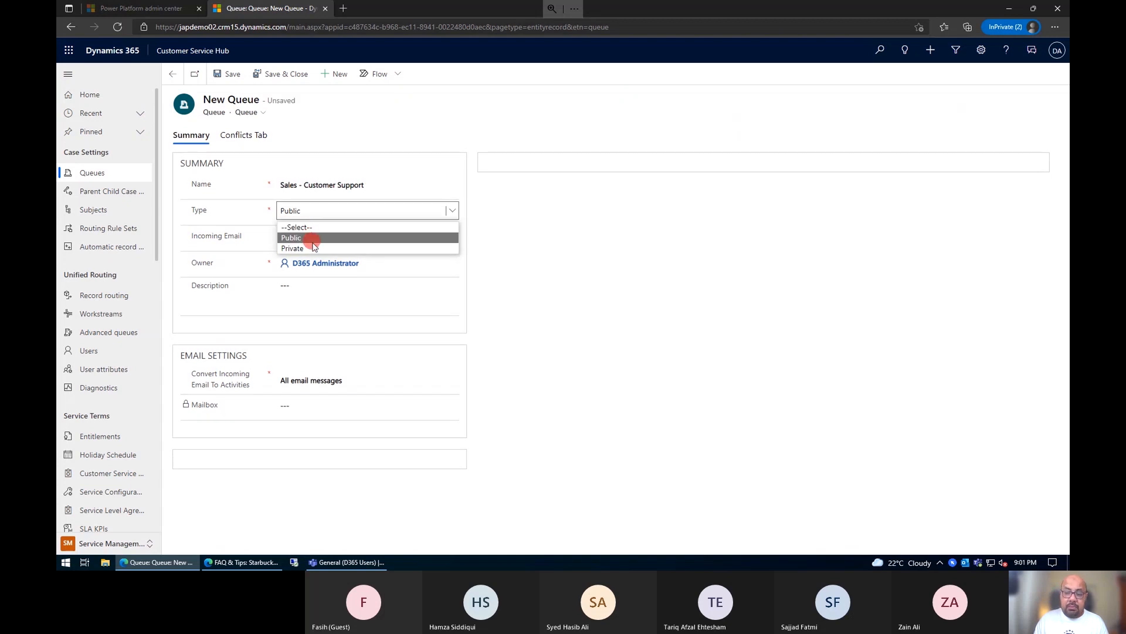
click(311, 247)
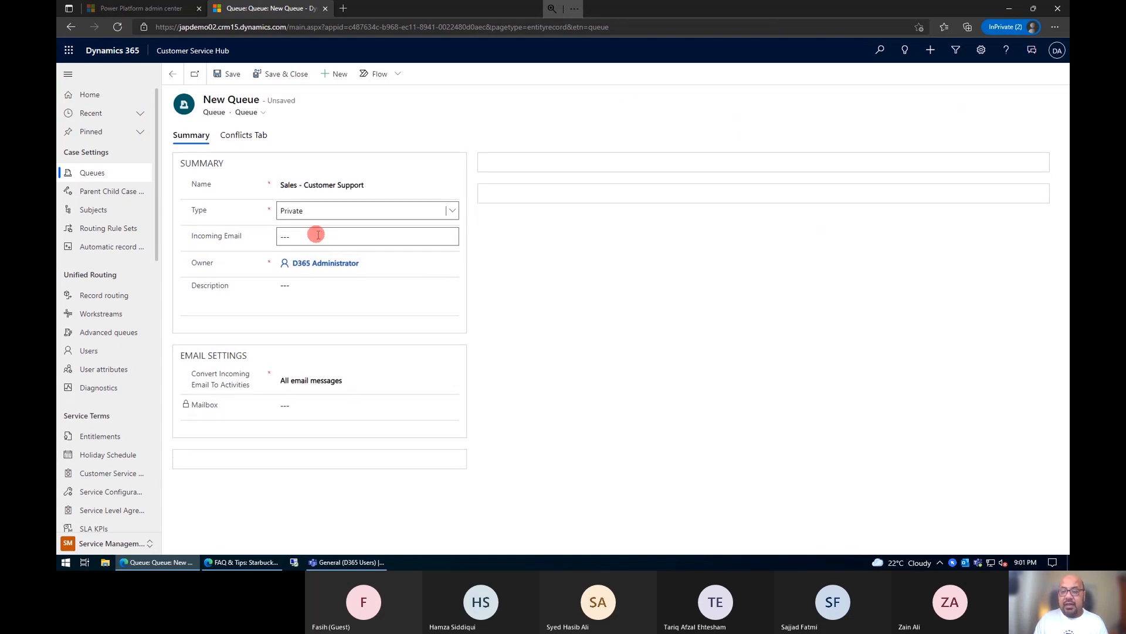
Step: Leave the incoming email empty, keep "All email messages" for converting incoming email to activities, and save the queue
click(318, 235)
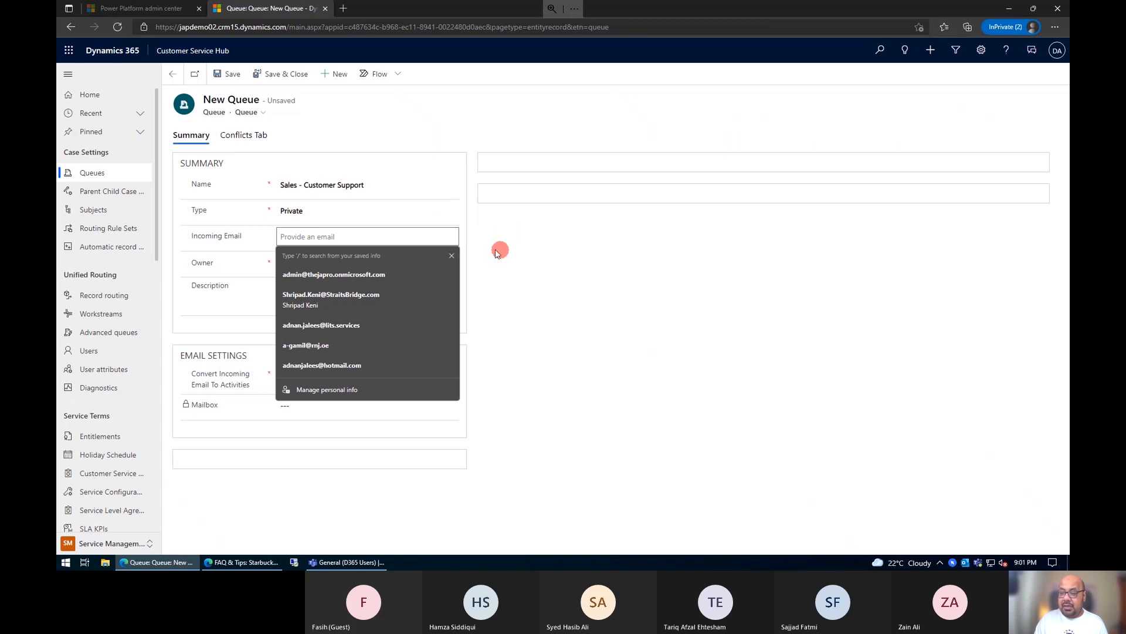
click(478, 216)
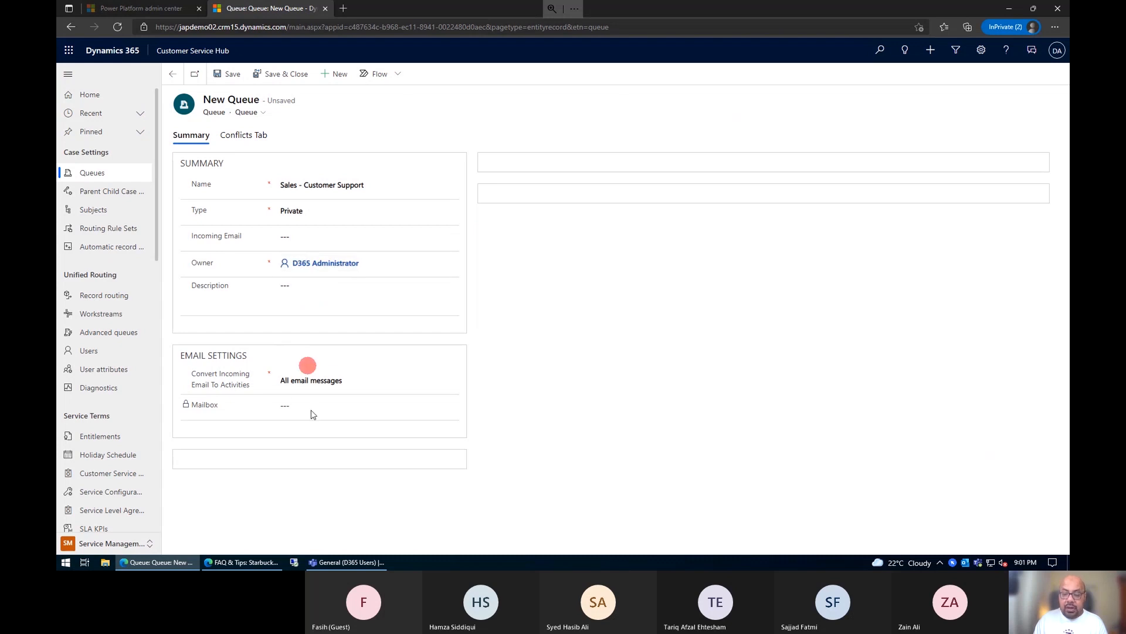
click(322, 379)
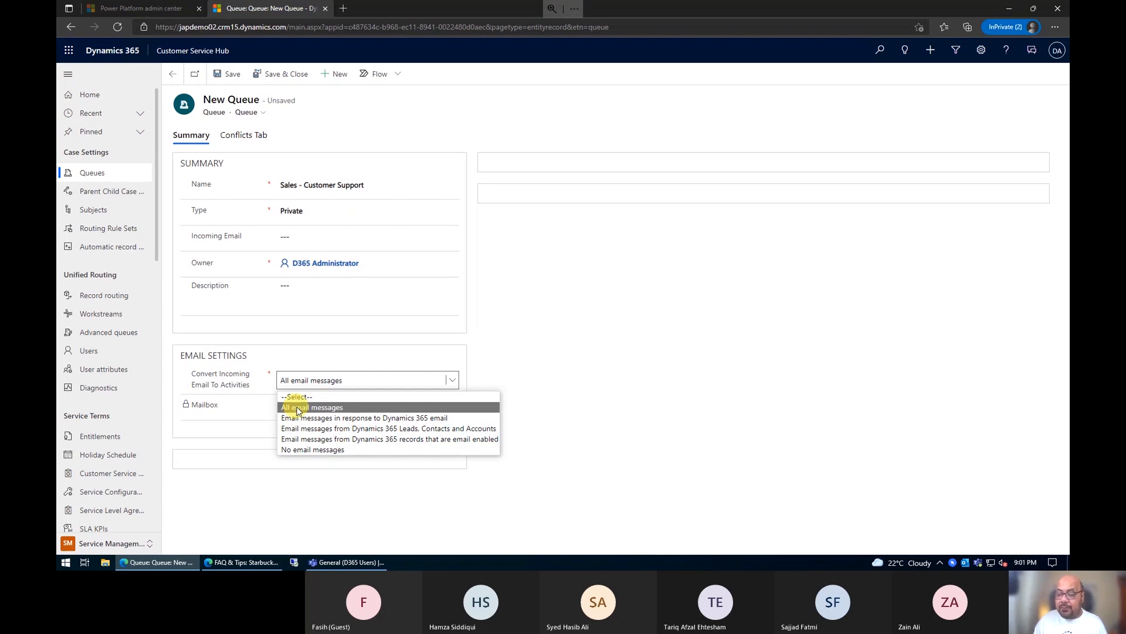
click(228, 186)
click(232, 75)
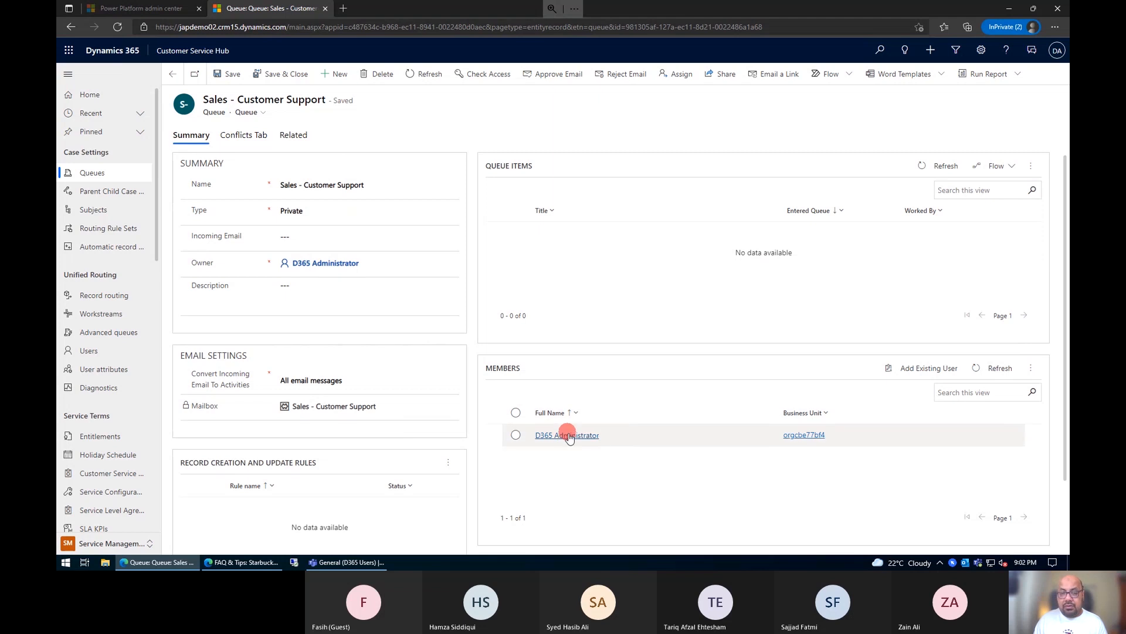
Step: Look up three existing users and add them as members of the Sales - Customer Support queue
click(933, 368)
click(972, 95)
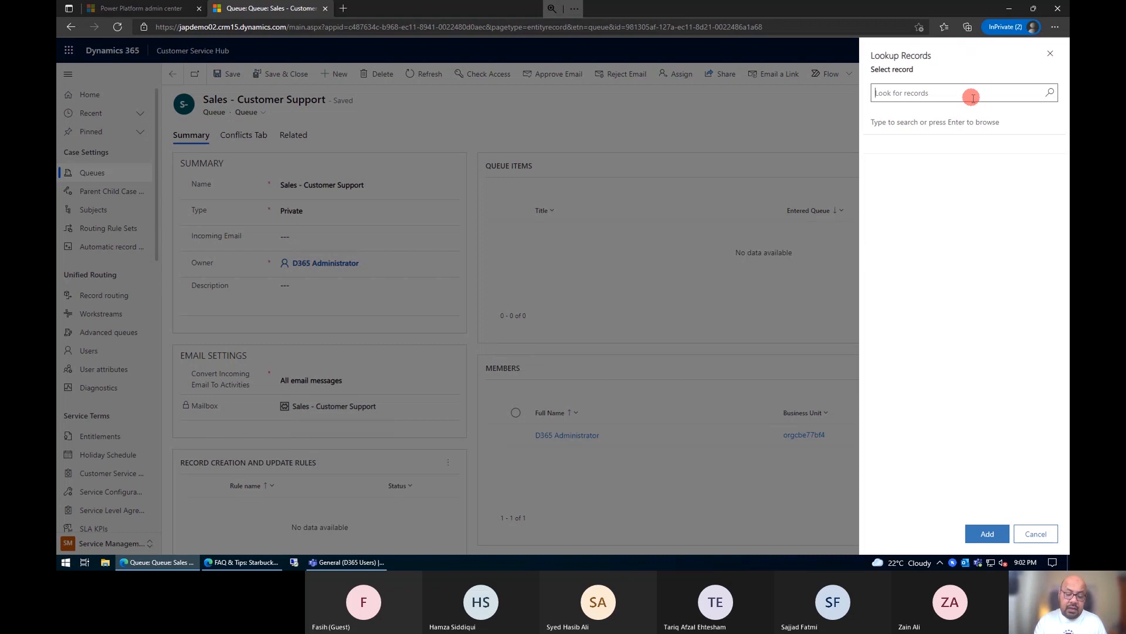
text(wah)
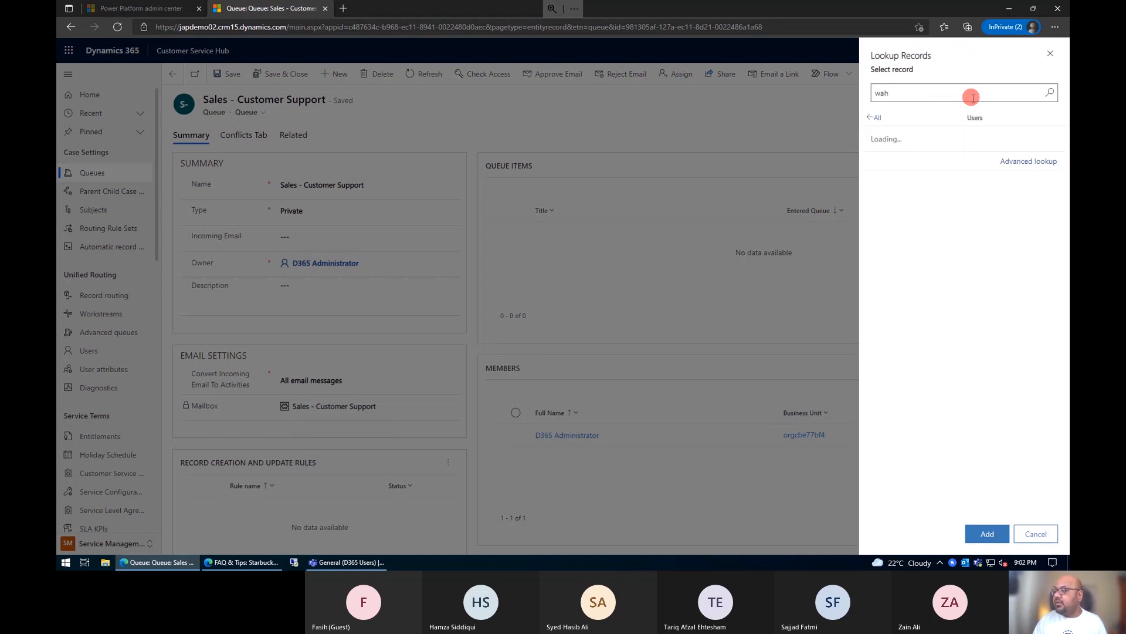
click(960, 139)
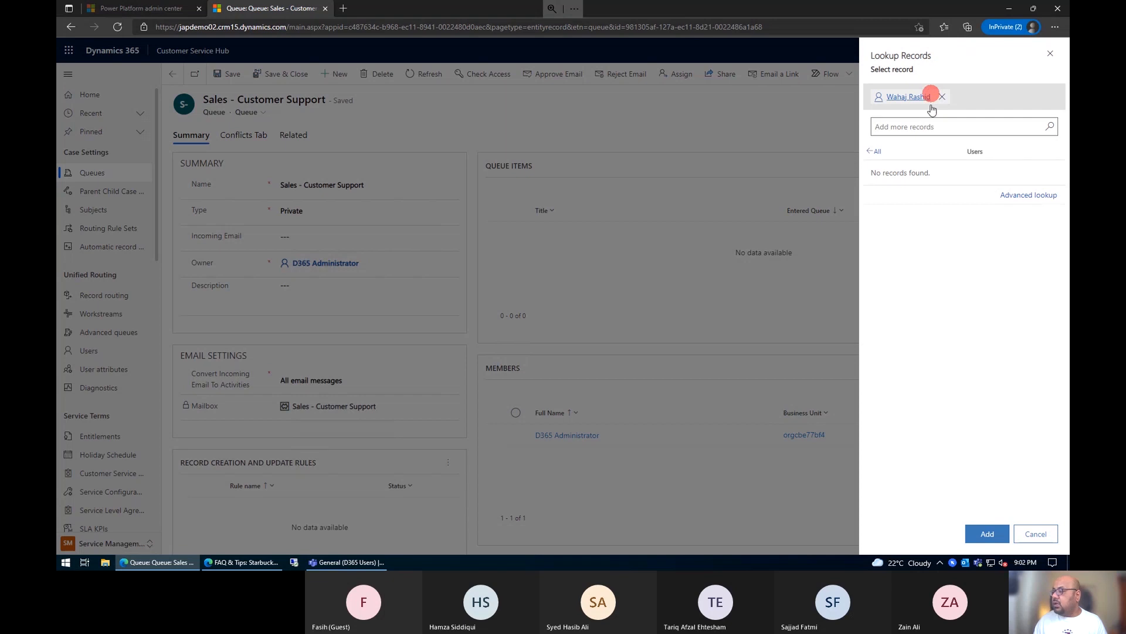
text(kate)
click(914, 172)
text(d)
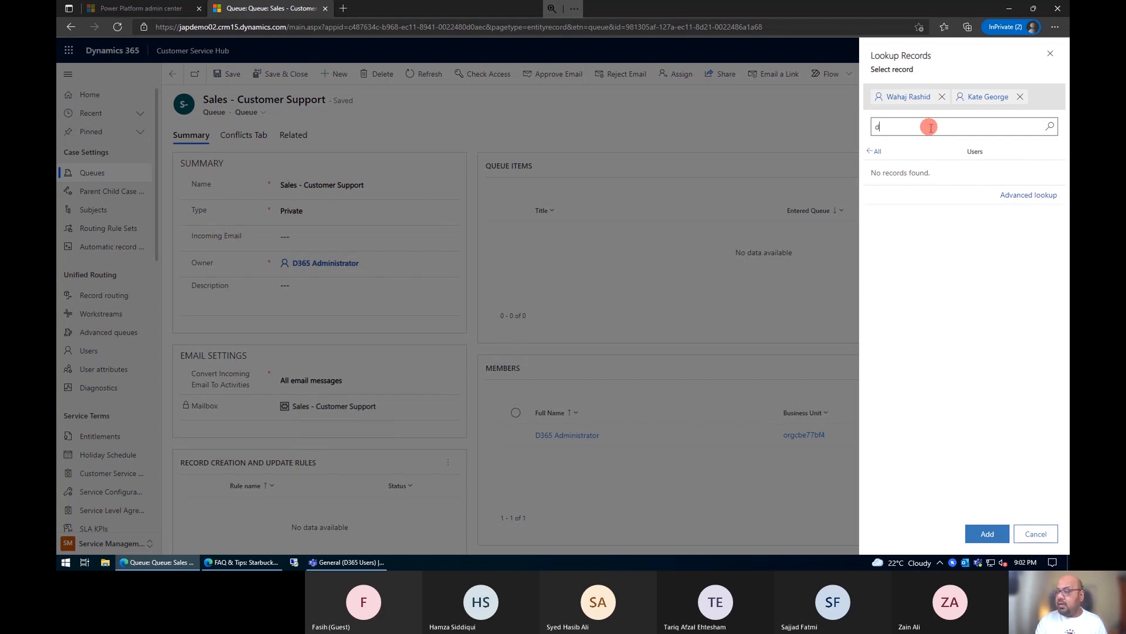
text(avid)
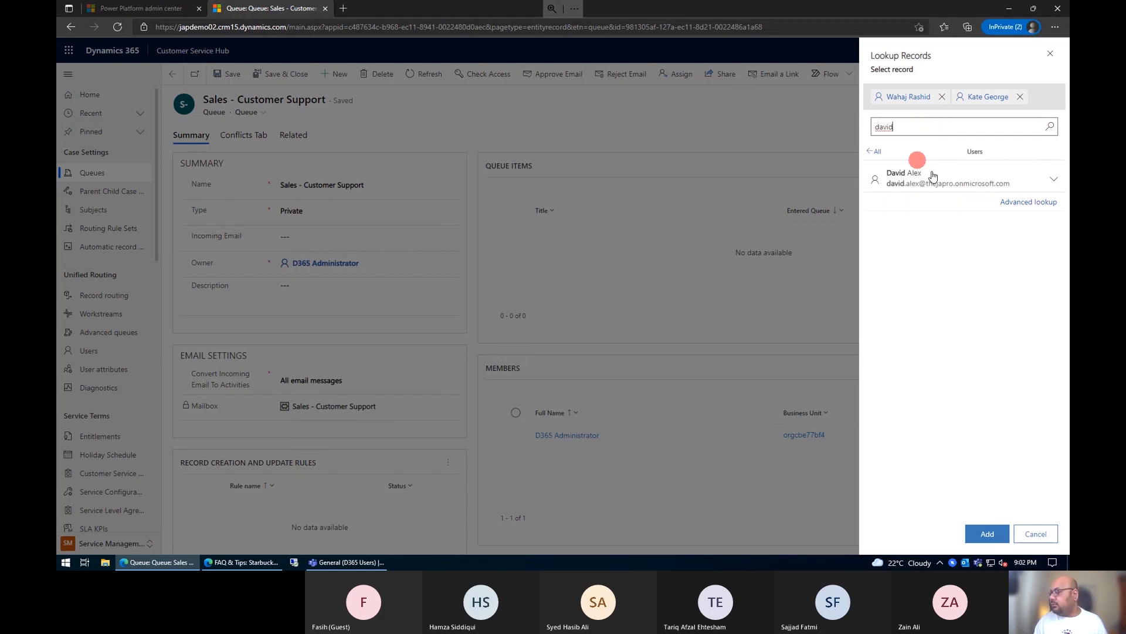
click(927, 172)
click(987, 533)
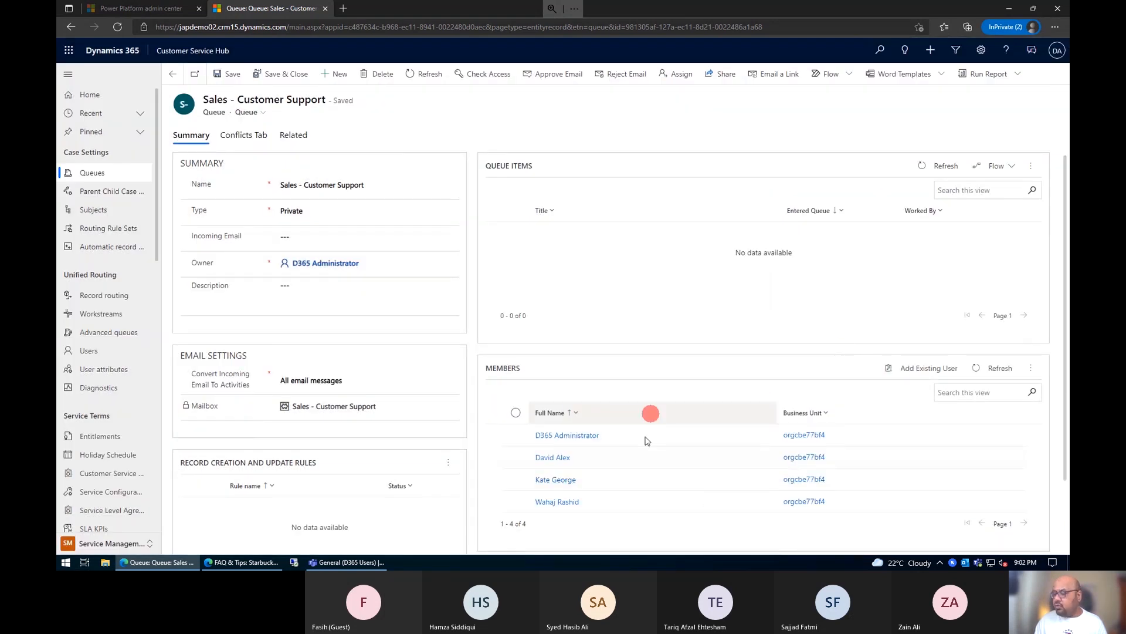
scroll(637, 450, down, 1)
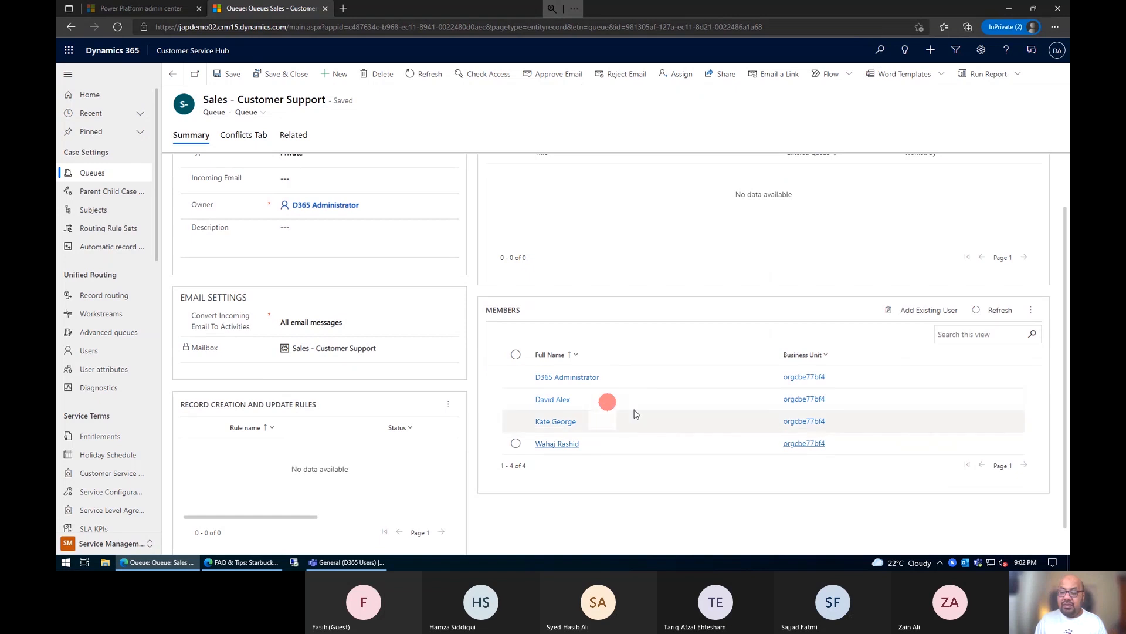
scroll(622, 422, up, 1)
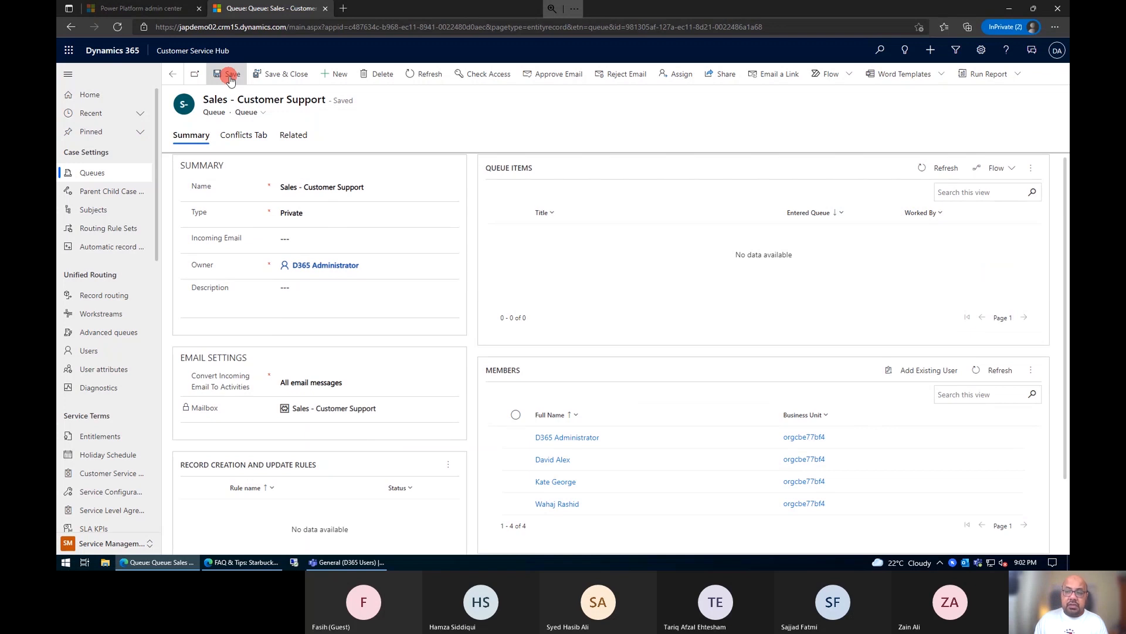
Step: Examine the Customer Support - Email queue's items, email settings and record creation rules, and return to the queues list
click(171, 74)
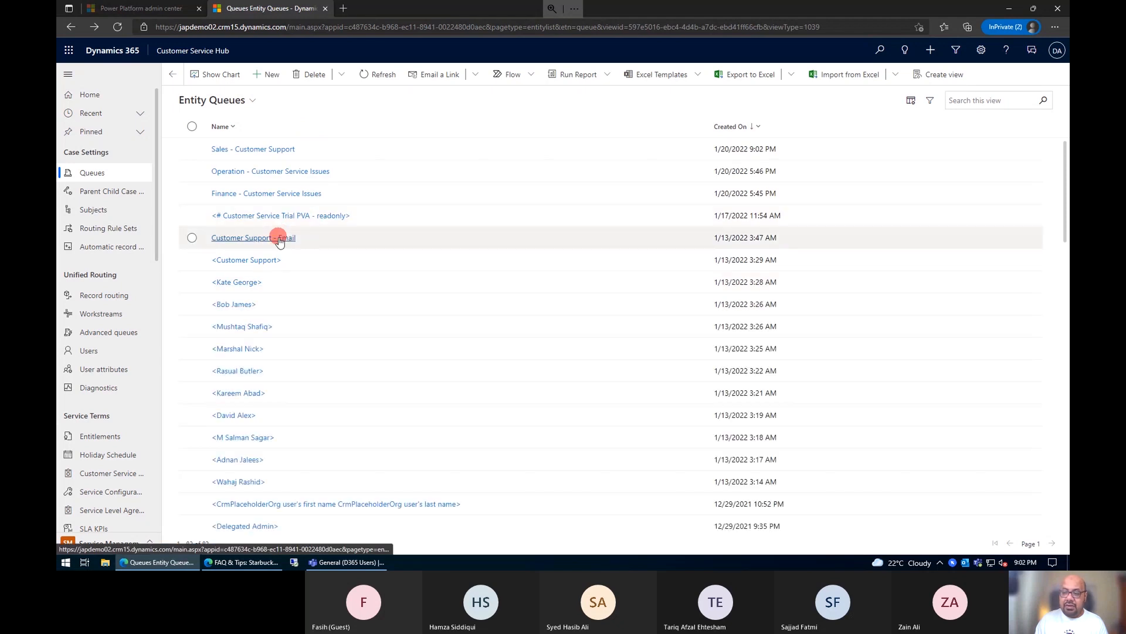
click(280, 238)
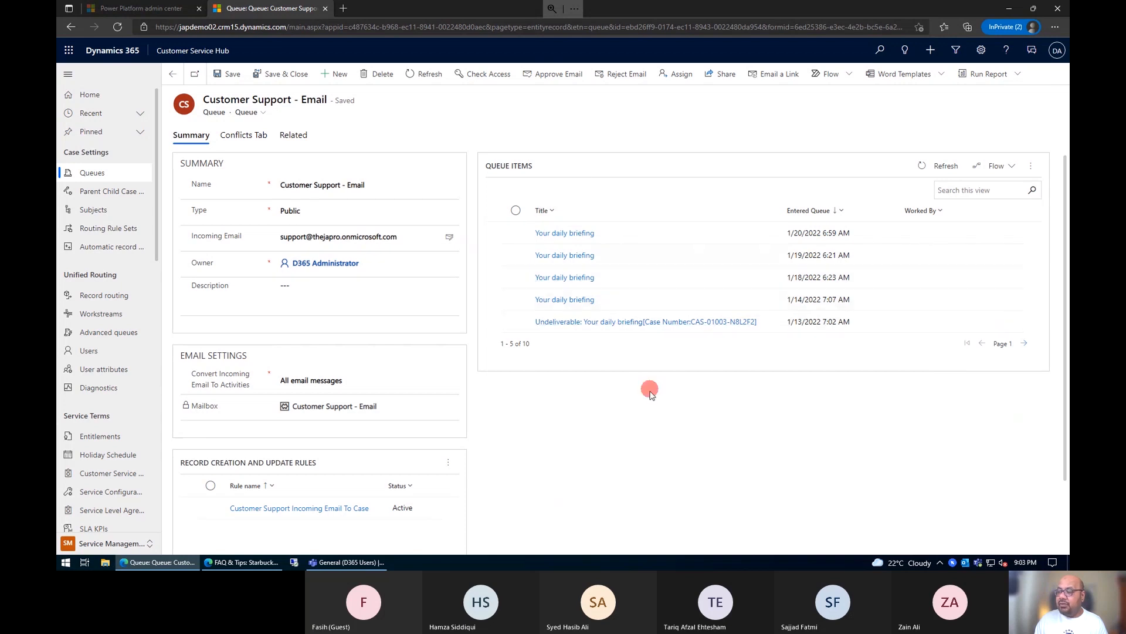
scroll(615, 234, down, 2)
scroll(616, 228, up, 2)
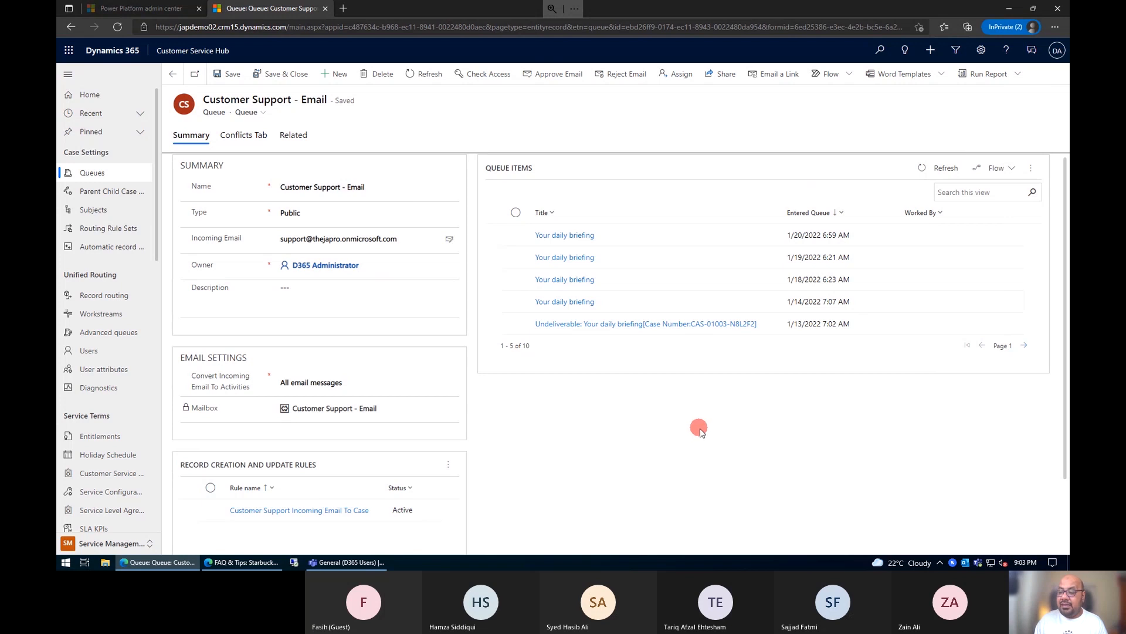
scroll(649, 428, down, 2)
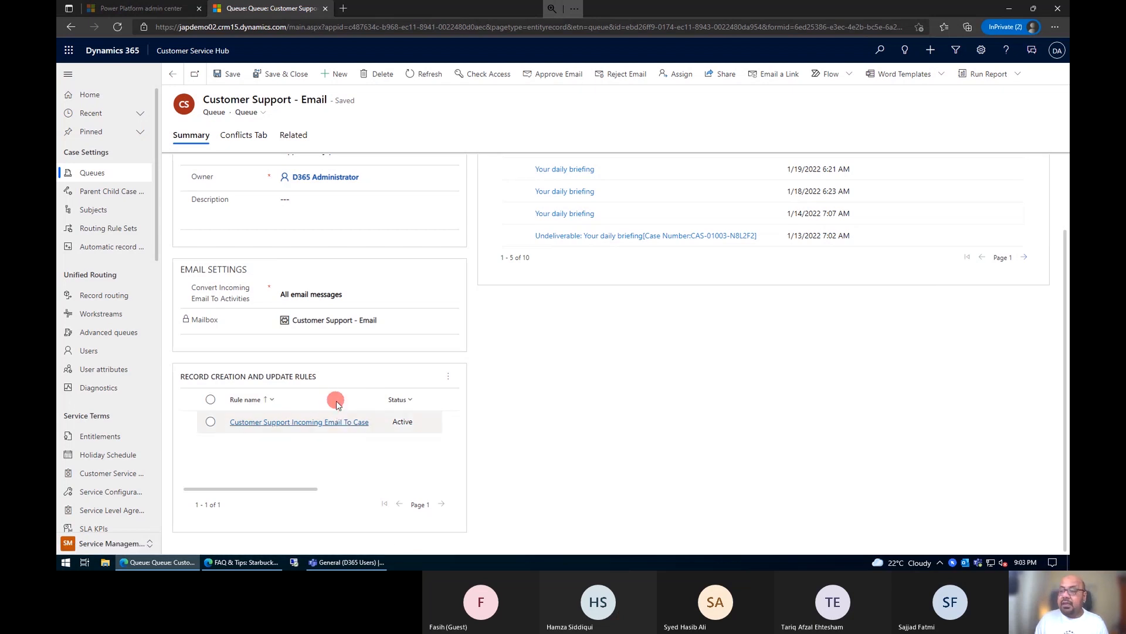
scroll(336, 403, up, 2)
click(172, 73)
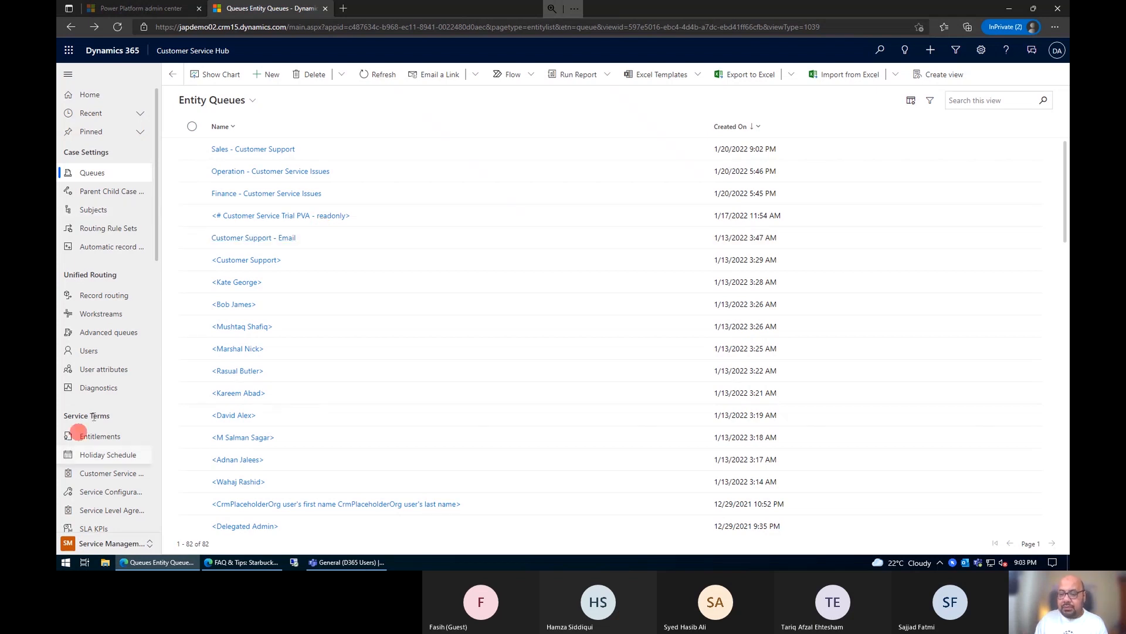
Step: Switch to the Service area and sort its active cases by creation date, newer to older
click(115, 546)
click(102, 467)
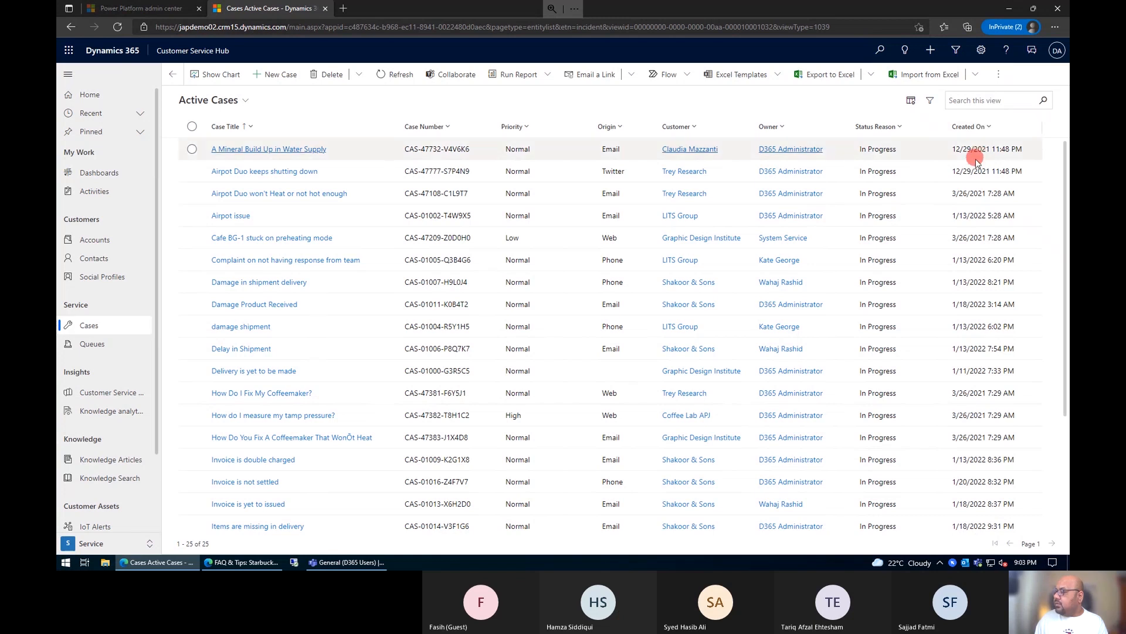
click(996, 124)
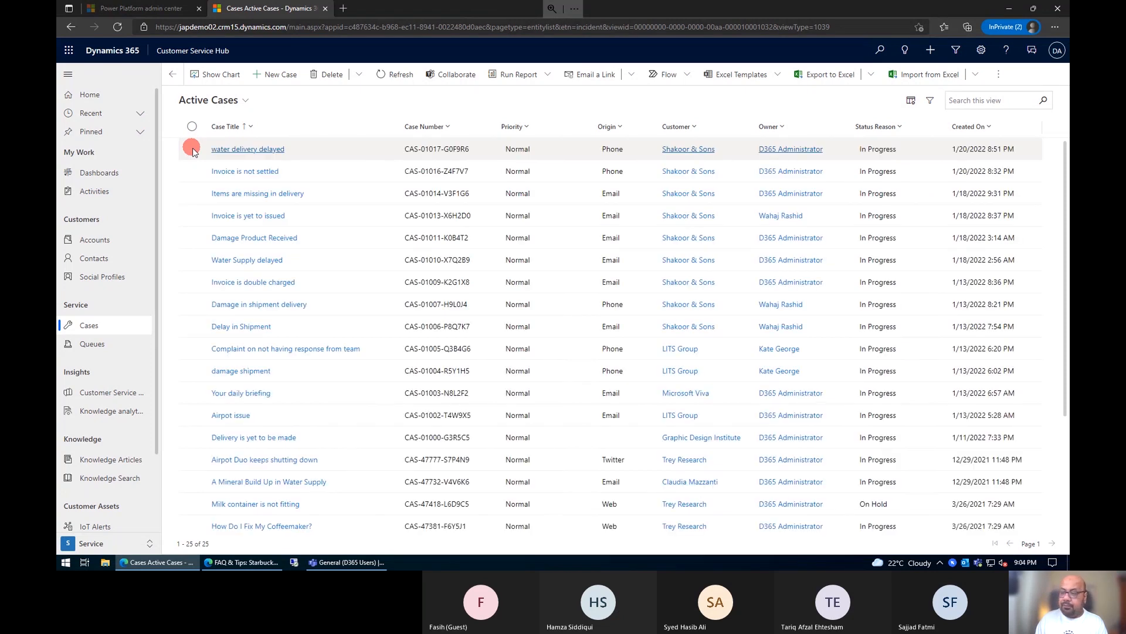
Step: Add the six newest active cases, from "water delivery delayed" to "Water Supply delayed", to the Sales - Customer Support queue
click(192, 150)
click(189, 169)
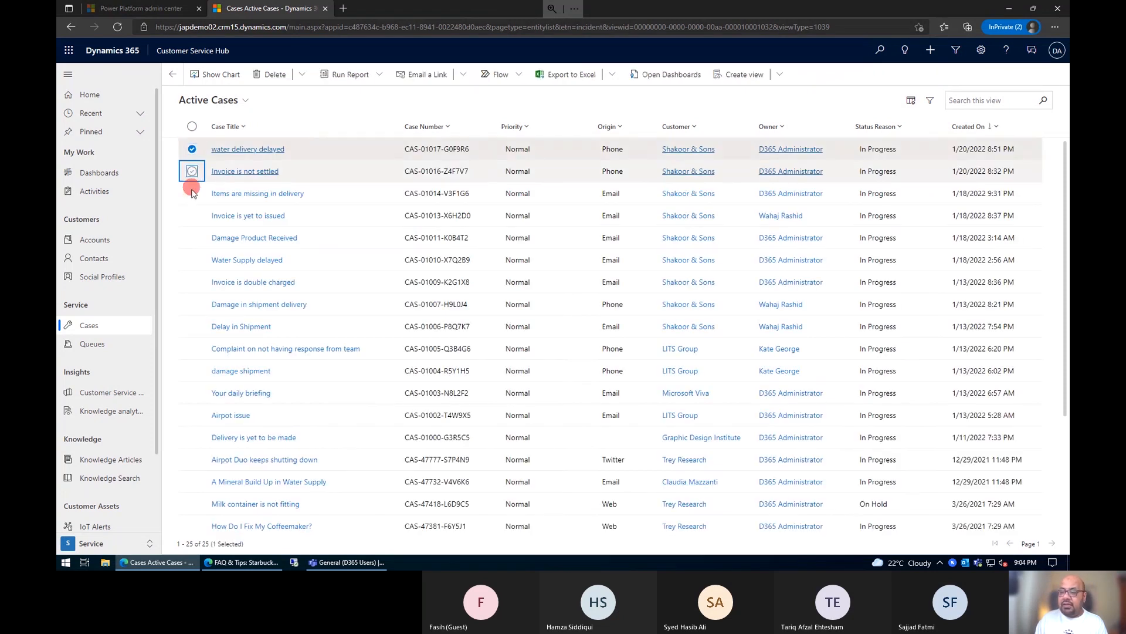
click(192, 193)
click(192, 215)
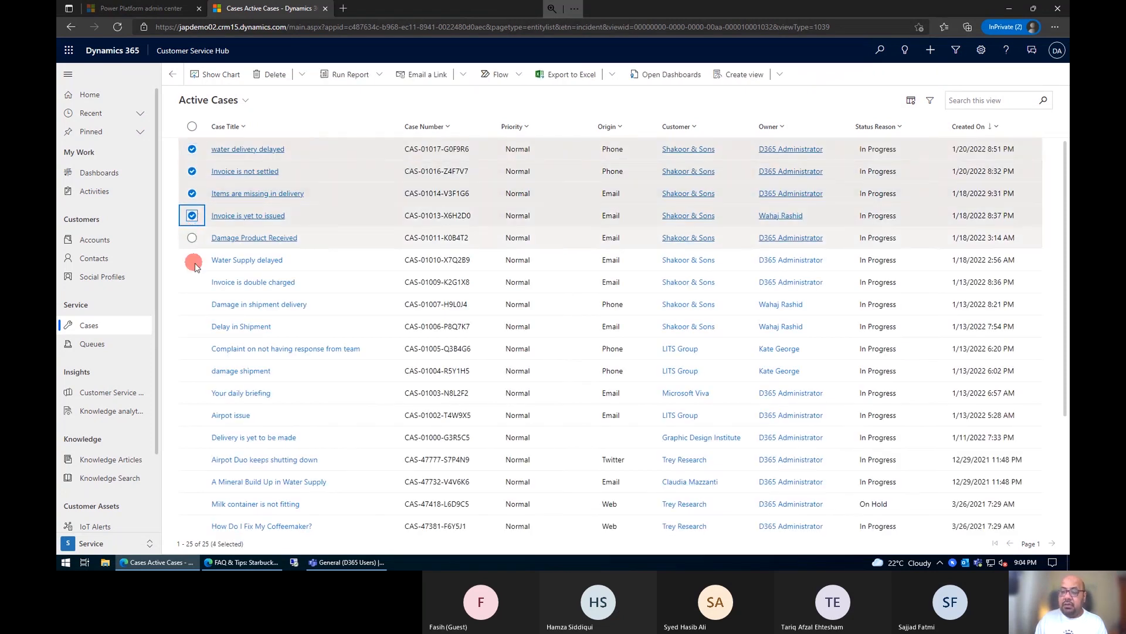
click(192, 238)
click(192, 260)
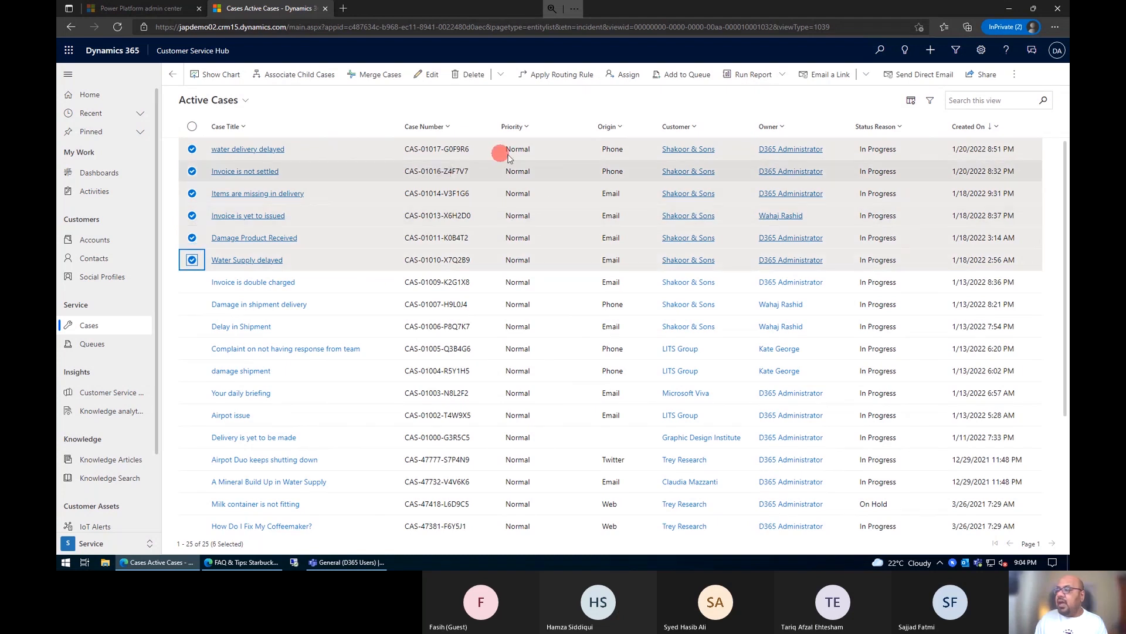
click(680, 80)
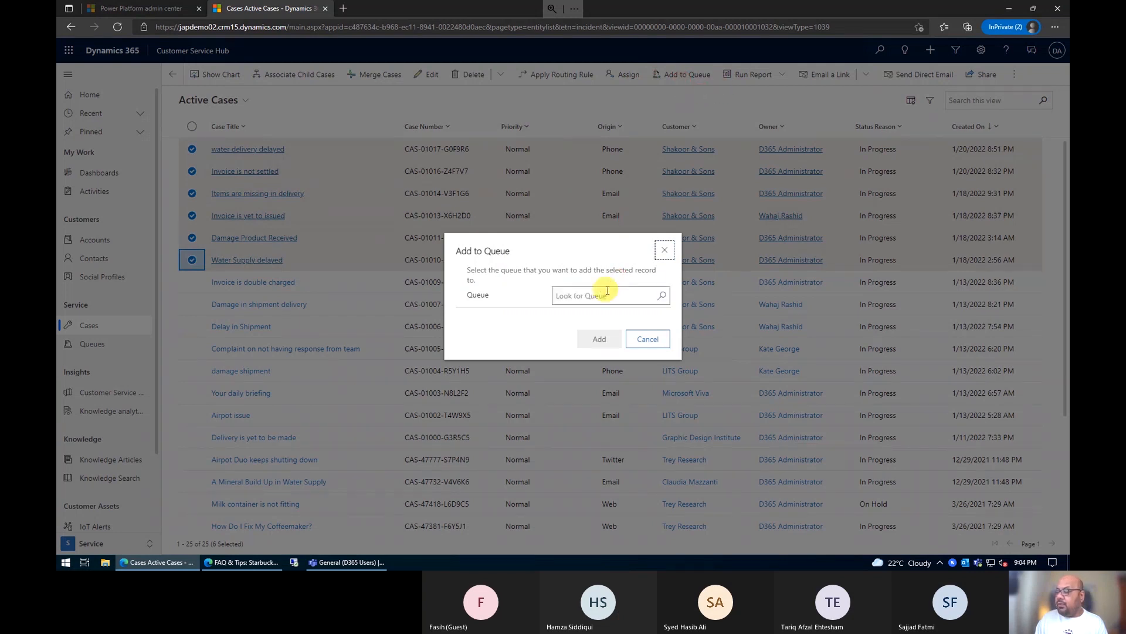
click(661, 296)
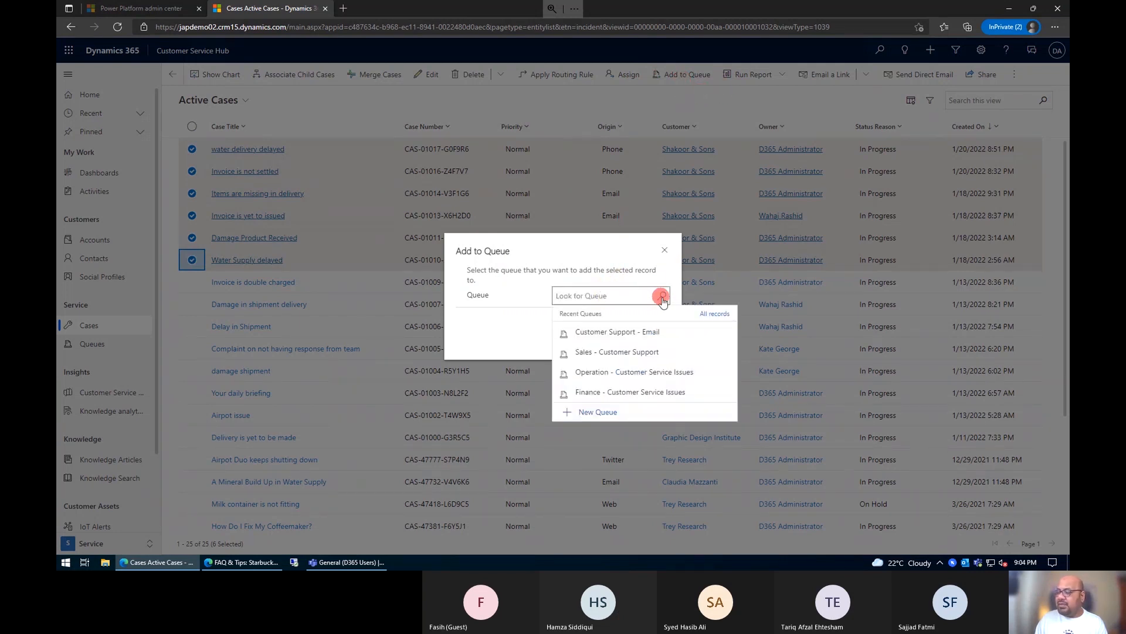
click(587, 354)
click(597, 339)
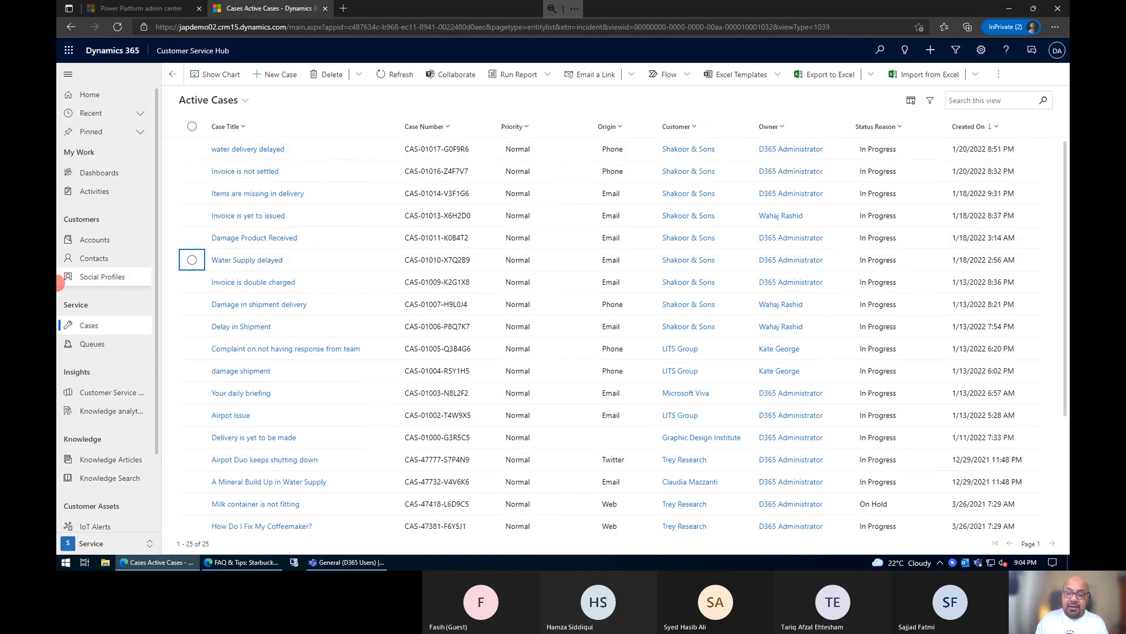
Step: Display the cases available to work on in the Sales - Customer Support queue
click(98, 344)
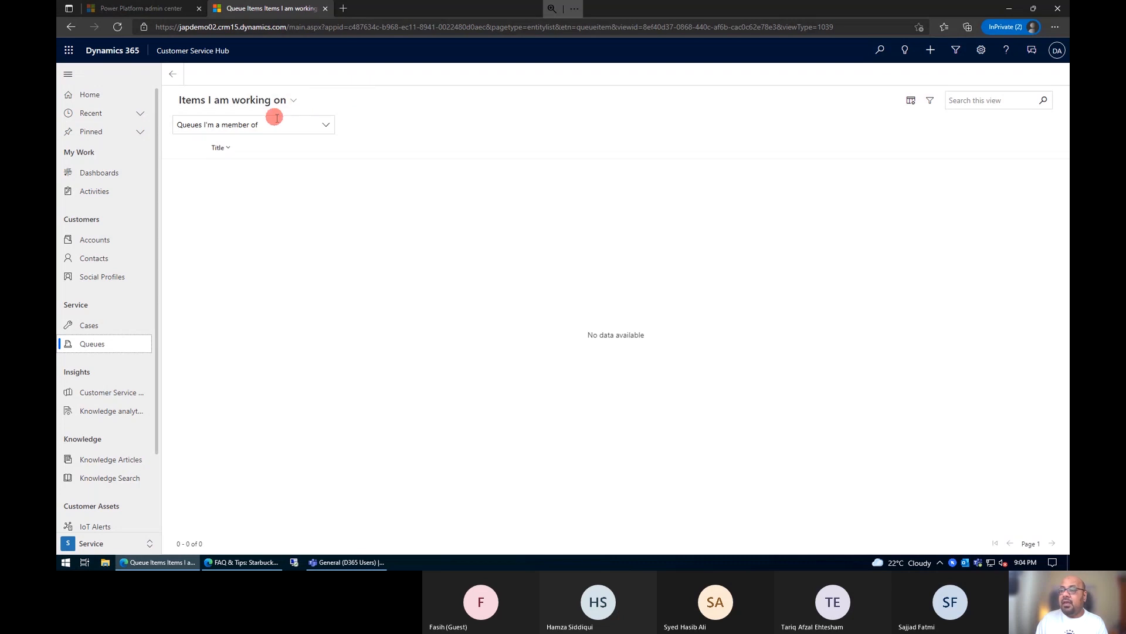
click(323, 125)
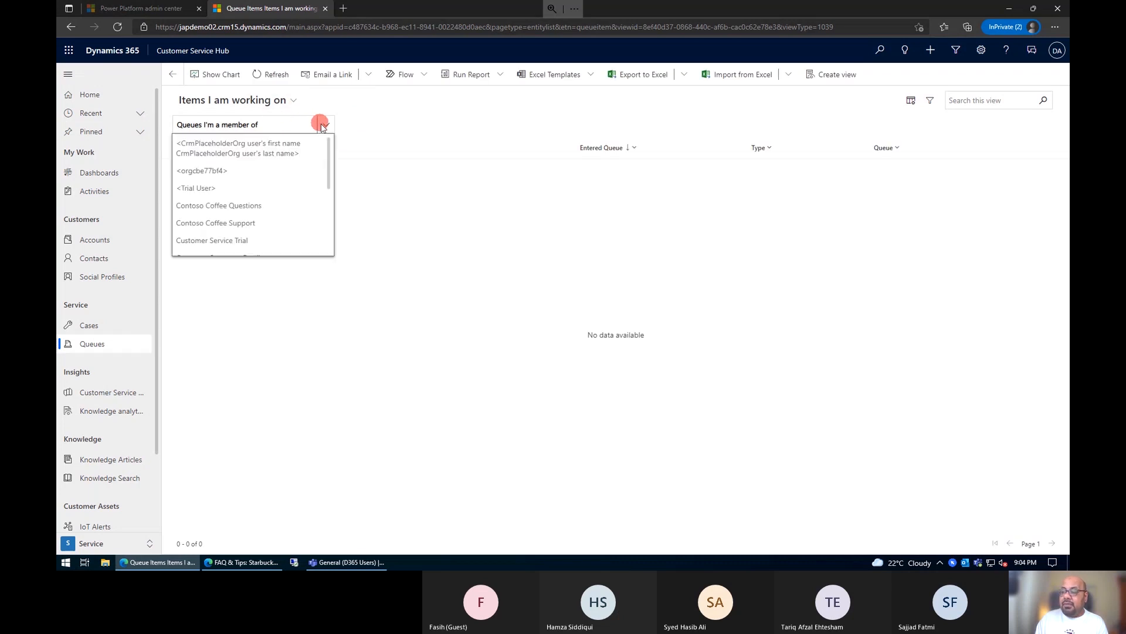
scroll(298, 204, down, 1)
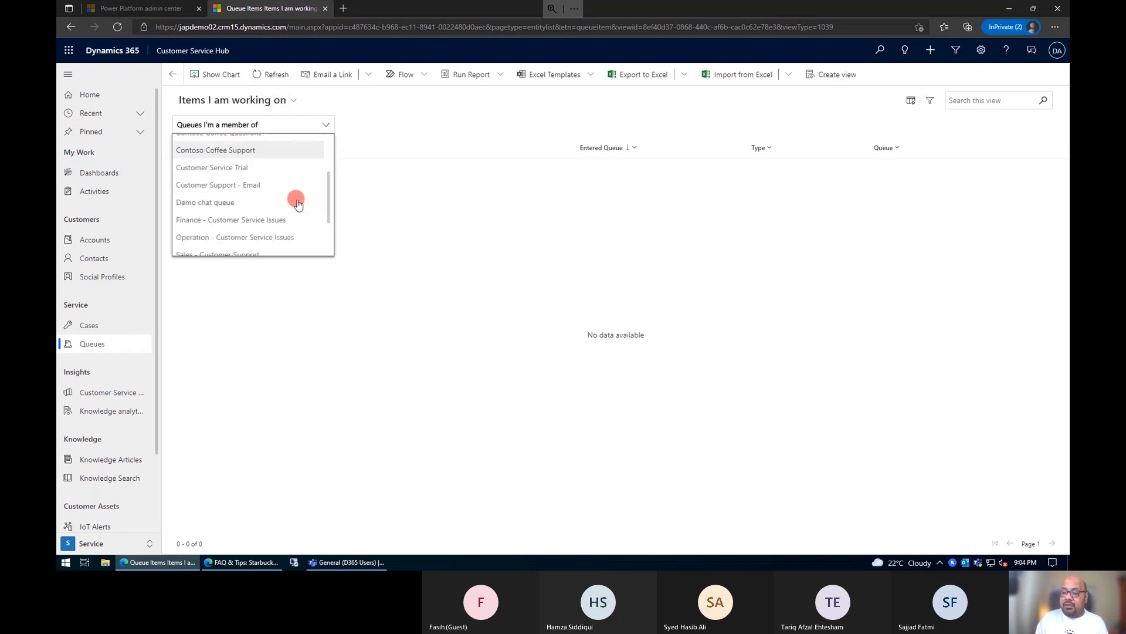
scroll(294, 195, up, 1)
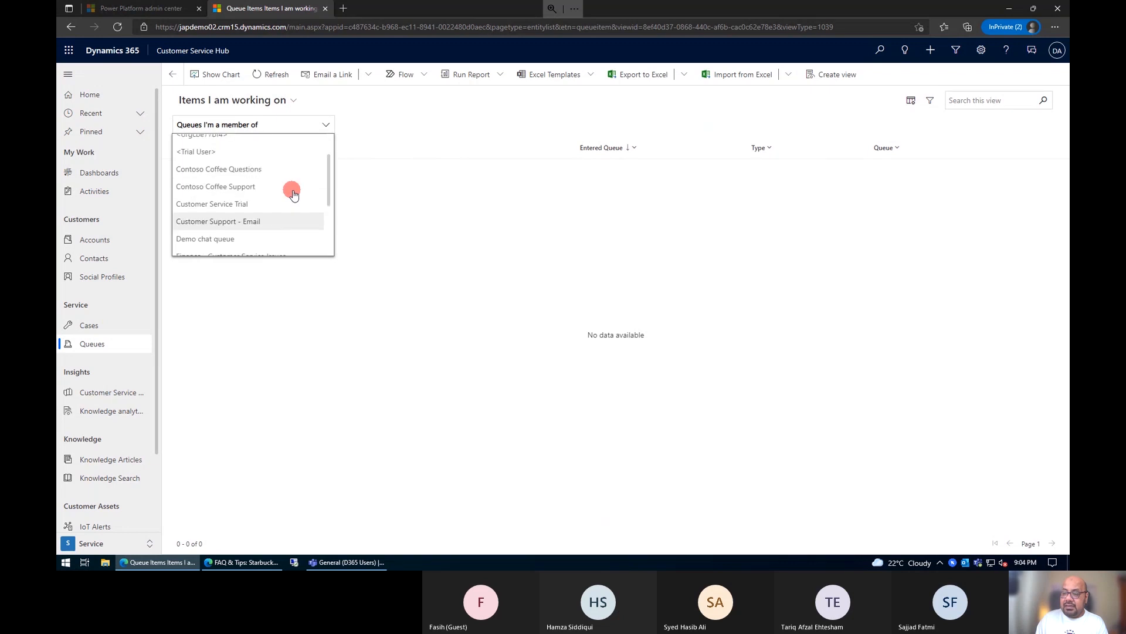
scroll(292, 205, down, 3)
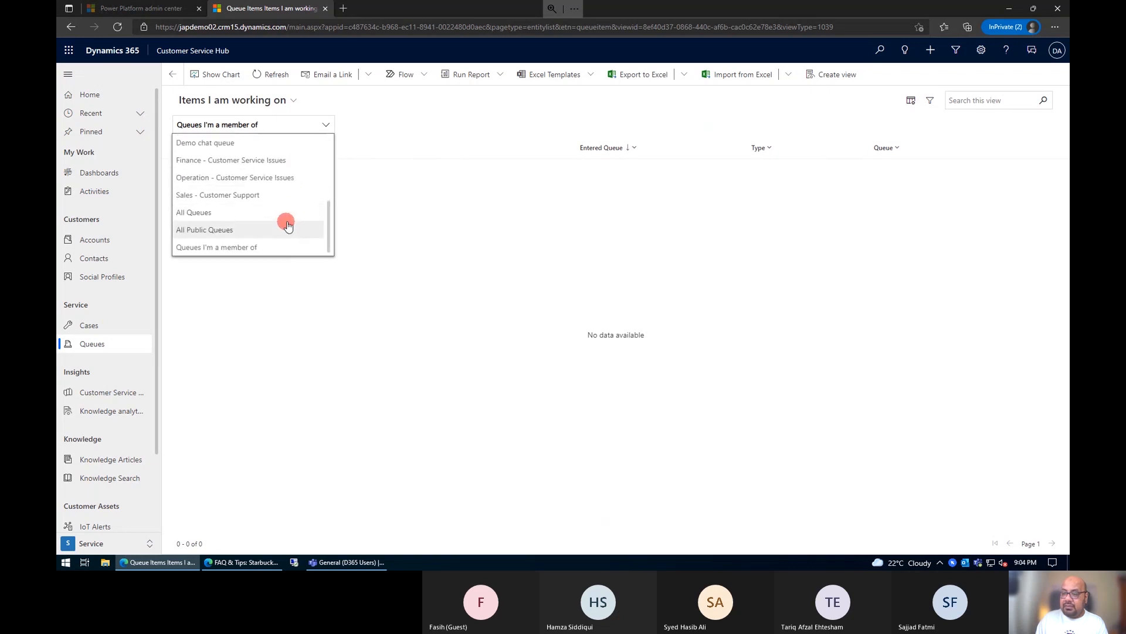
scroll(289, 225, up, 3)
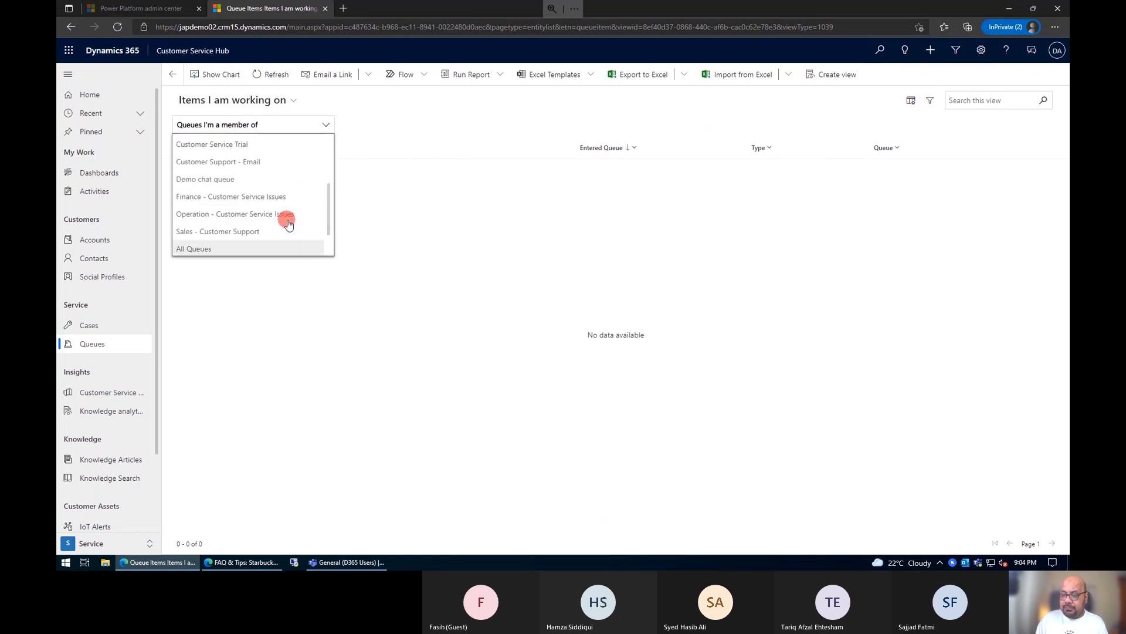
scroll(288, 224, up, 3)
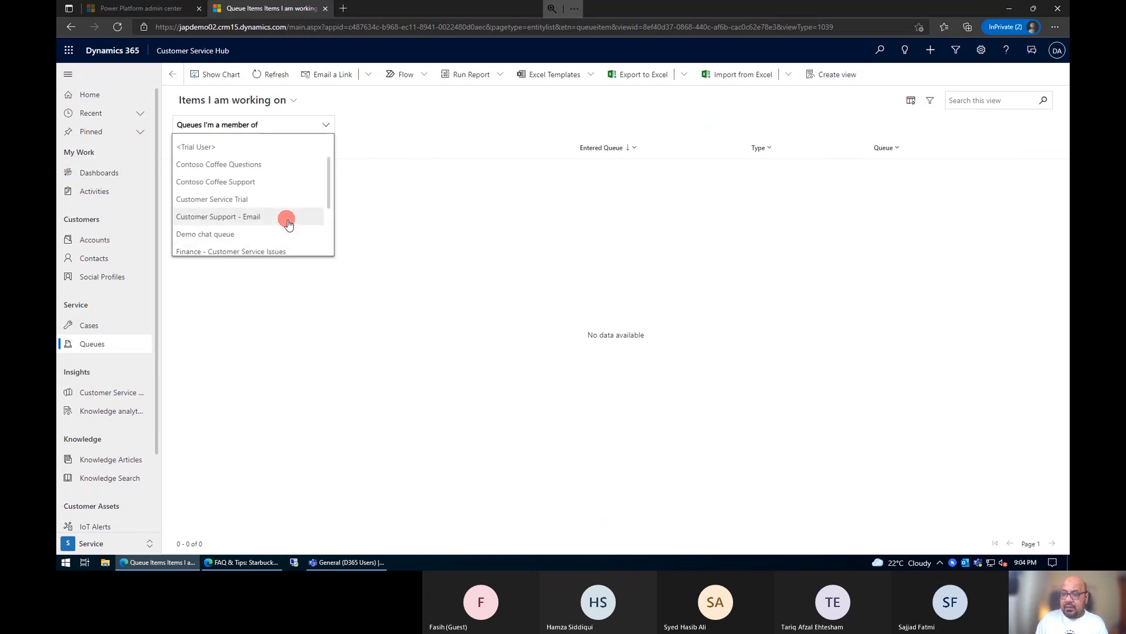
scroll(288, 225, up, 1)
scroll(289, 225, down, 6)
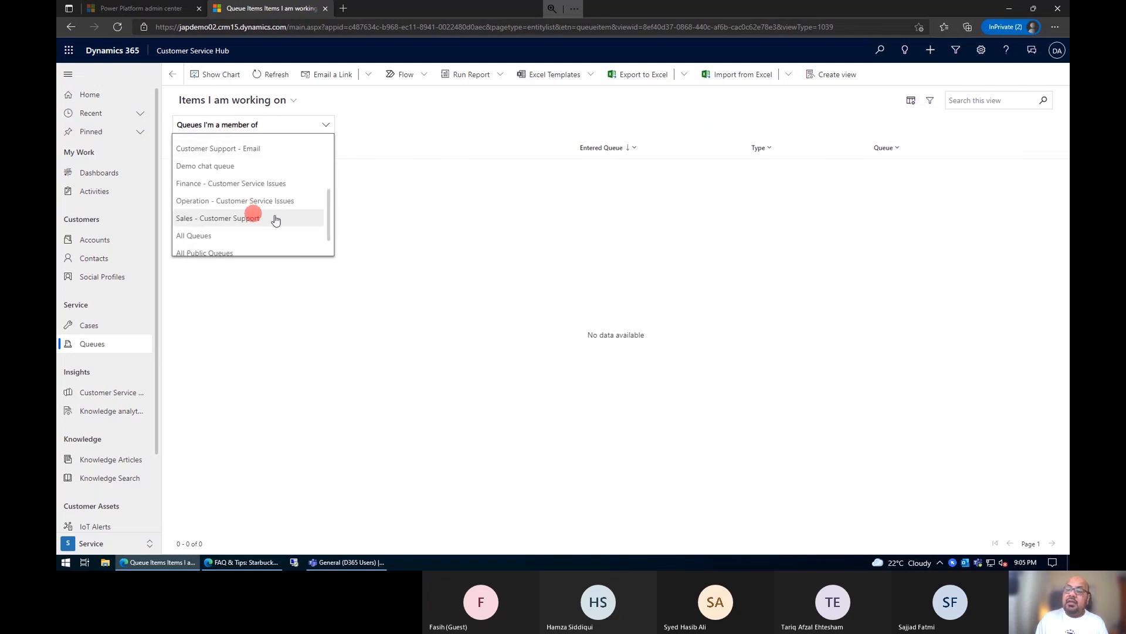
click(277, 219)
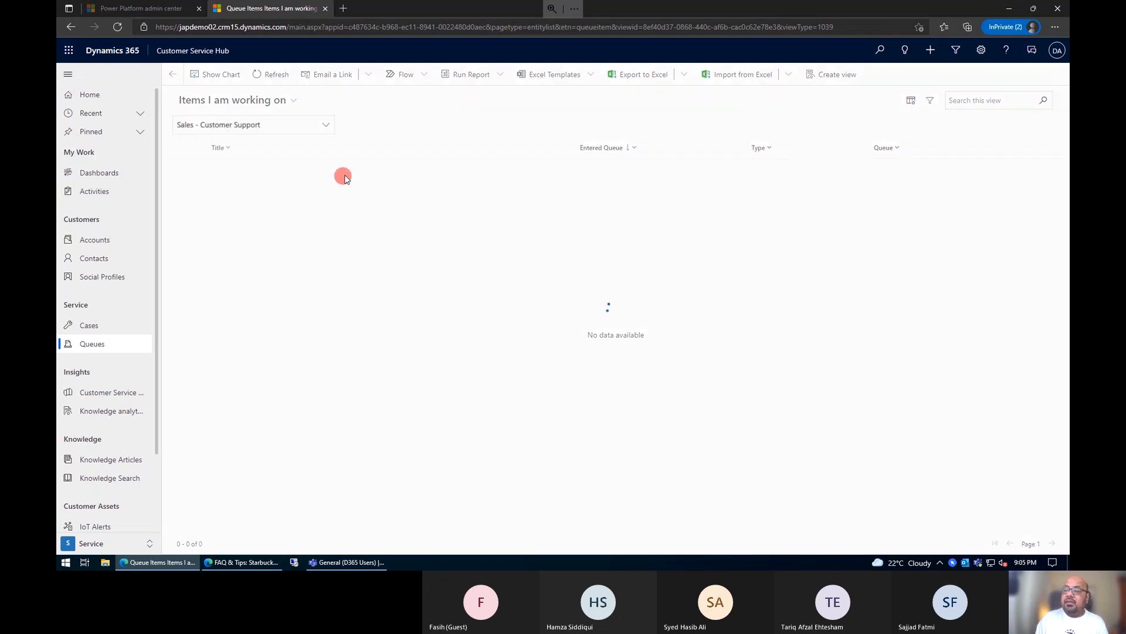
click(233, 110)
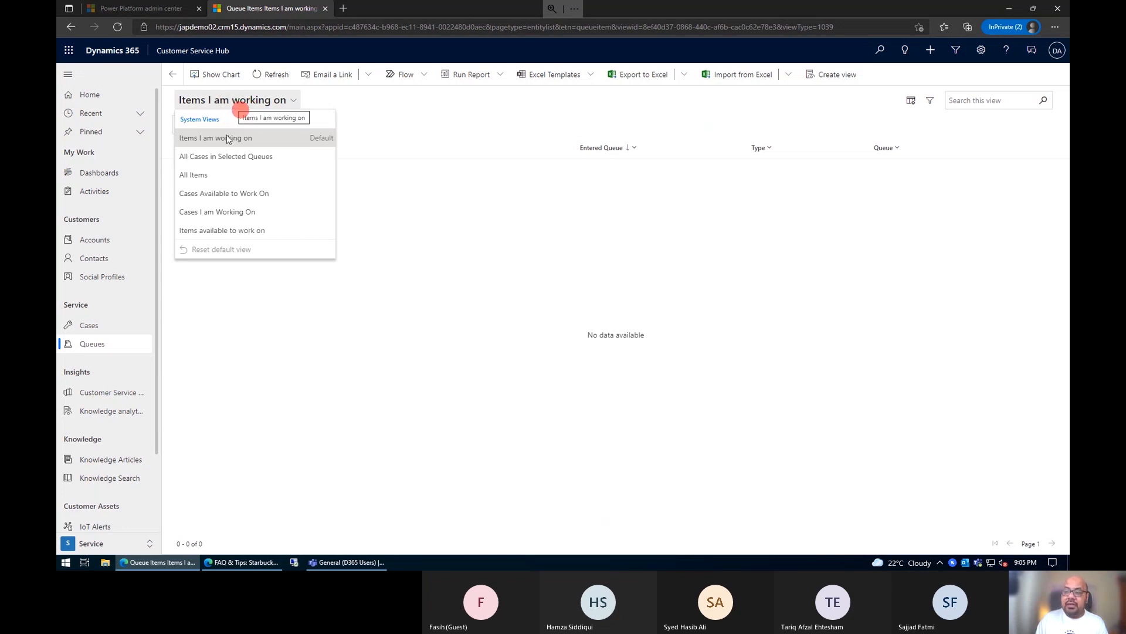
click(242, 194)
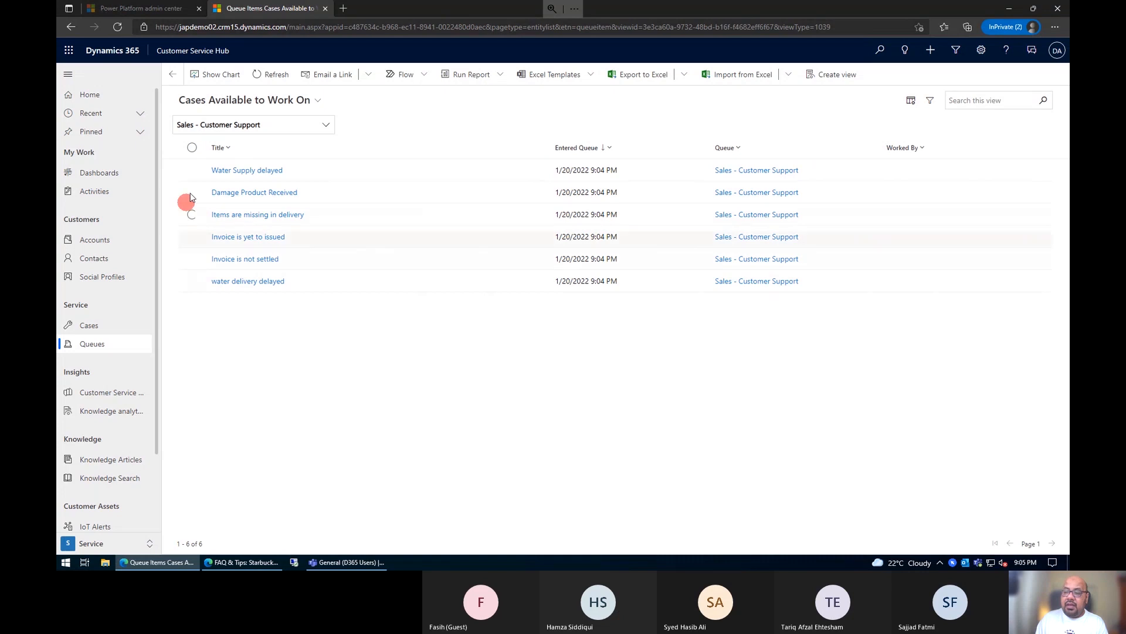
Step: Pick the Water Supply delayed, Damage Product Received and Items are missing in delivery cases, without removing them from the queue
click(191, 170)
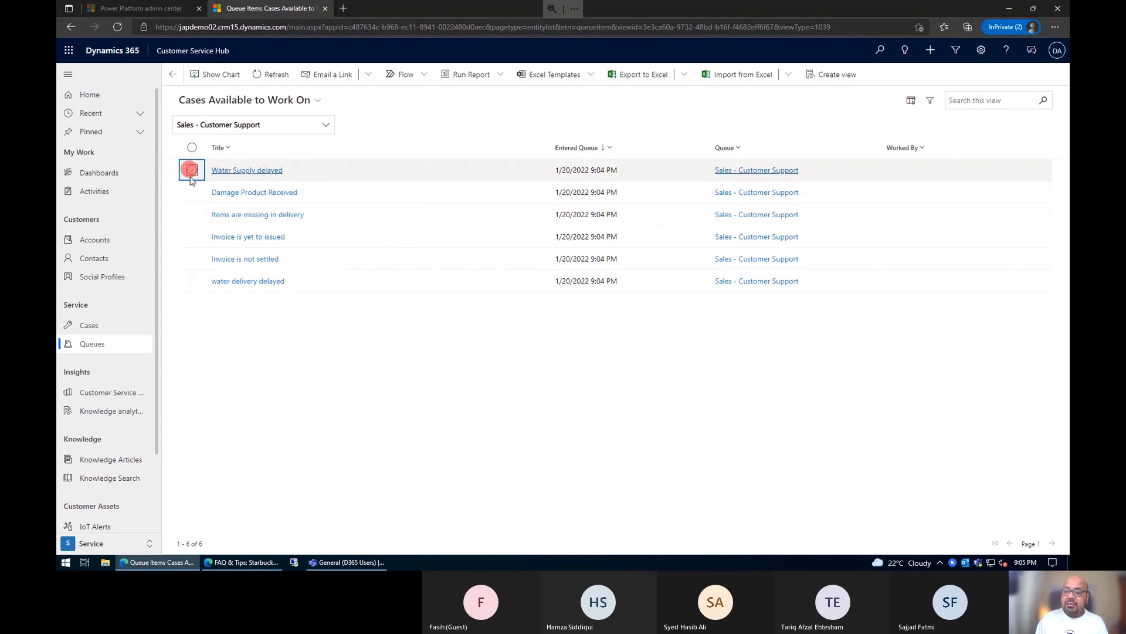
click(192, 192)
click(189, 210)
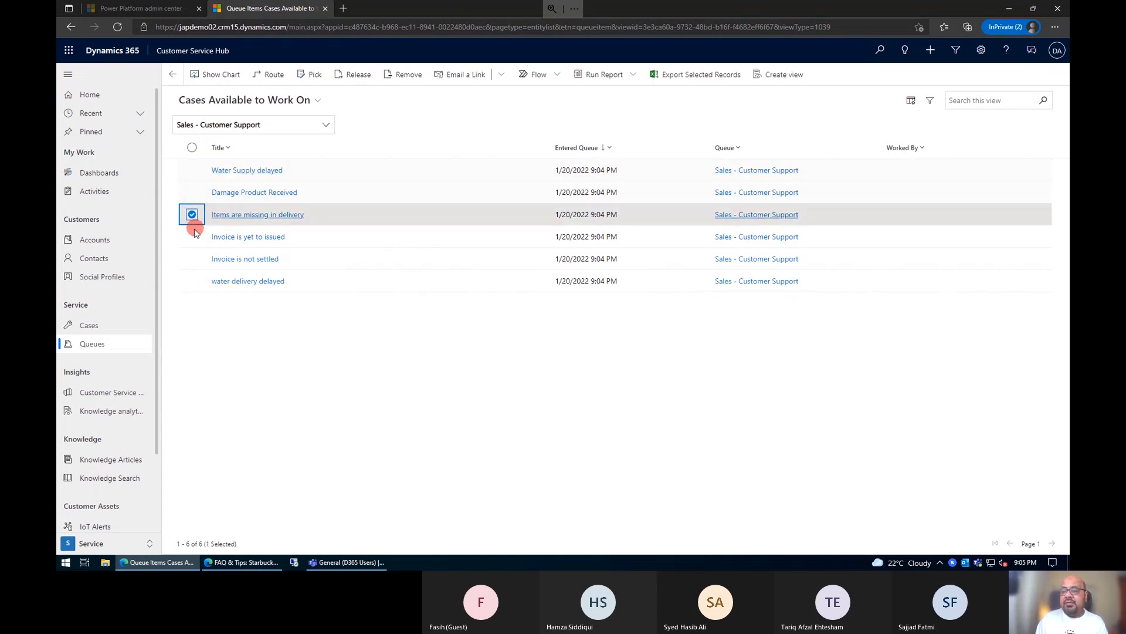
click(192, 194)
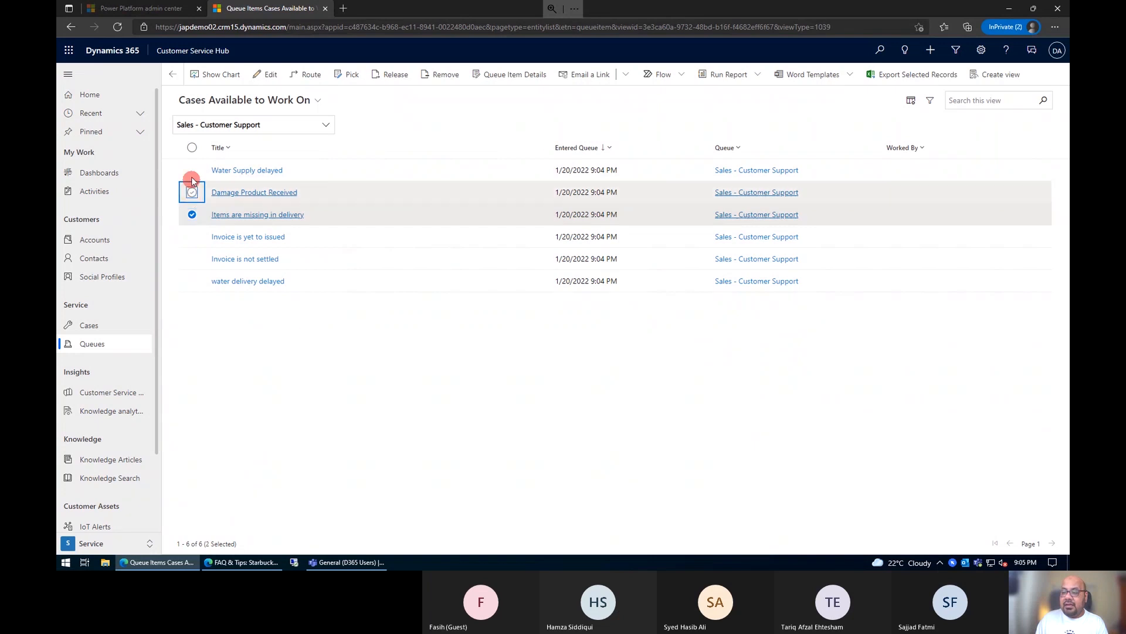
click(192, 170)
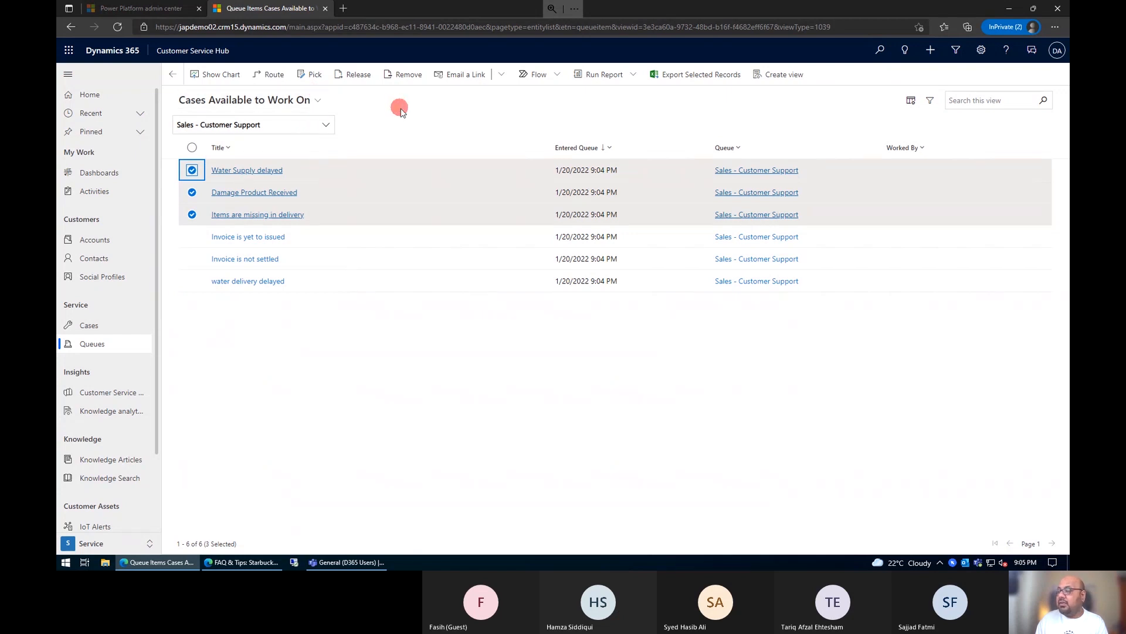
click(311, 75)
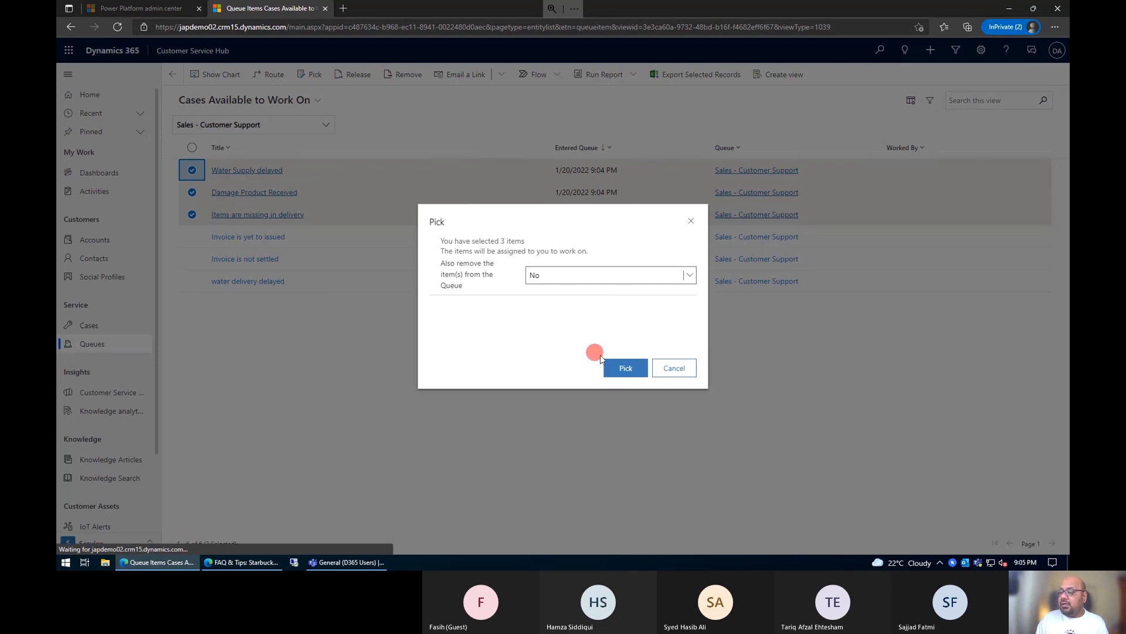
click(600, 280)
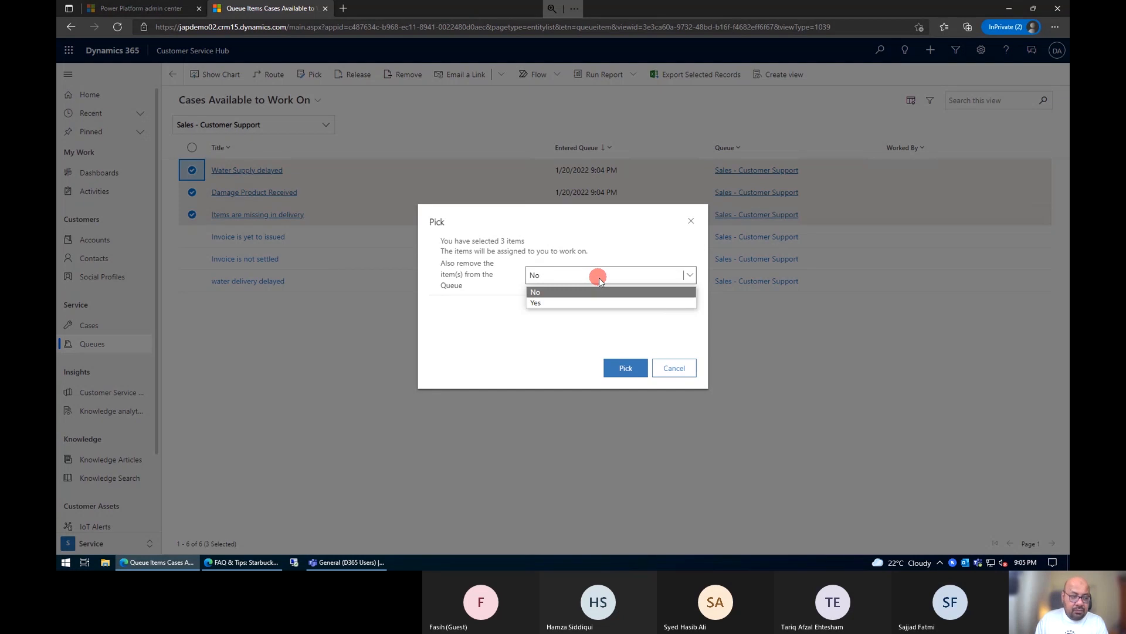
click(600, 274)
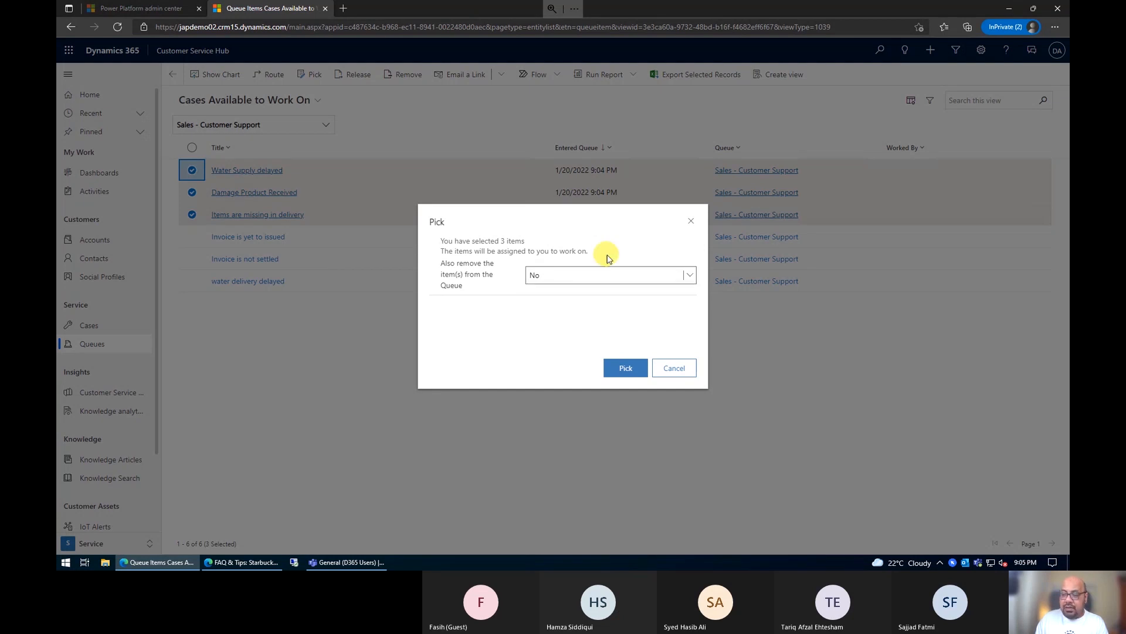
click(575, 280)
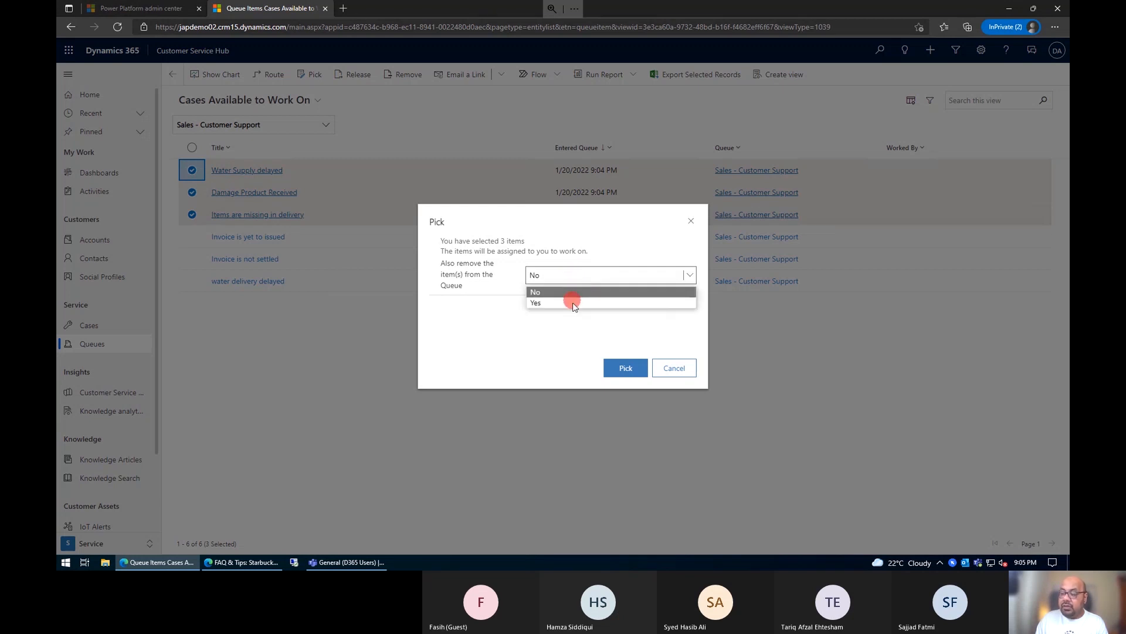
click(570, 303)
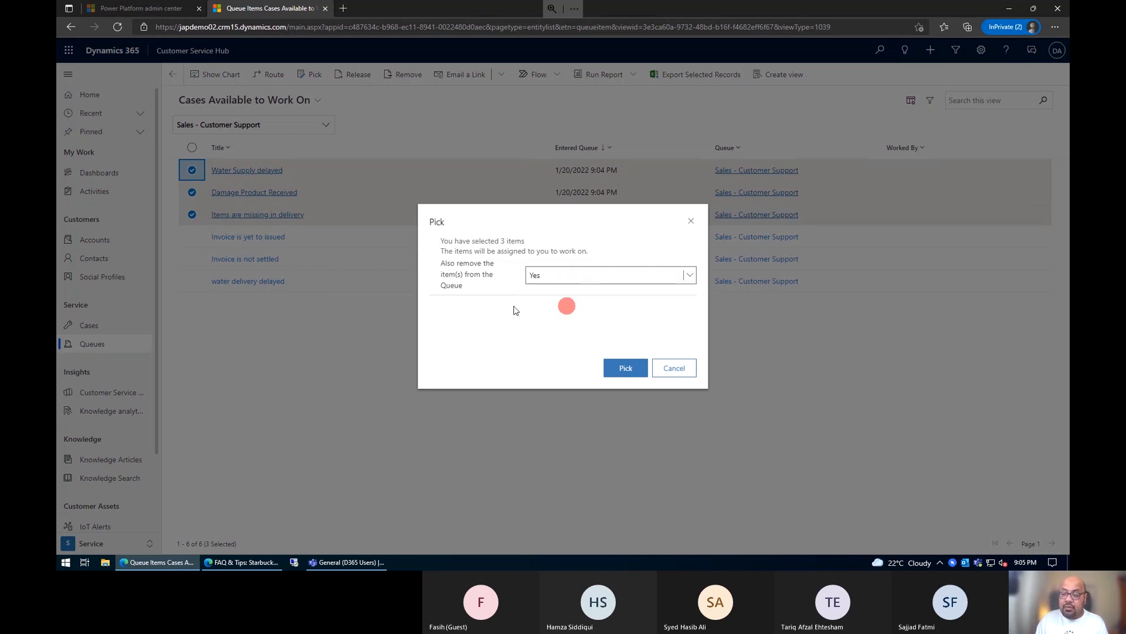
click(557, 279)
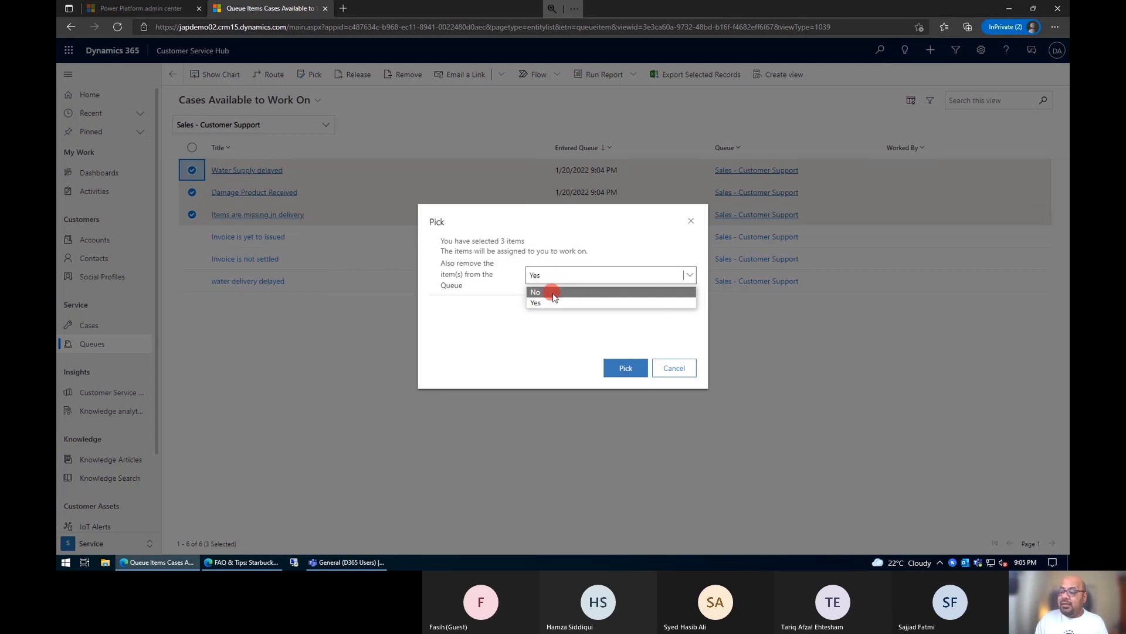
click(554, 292)
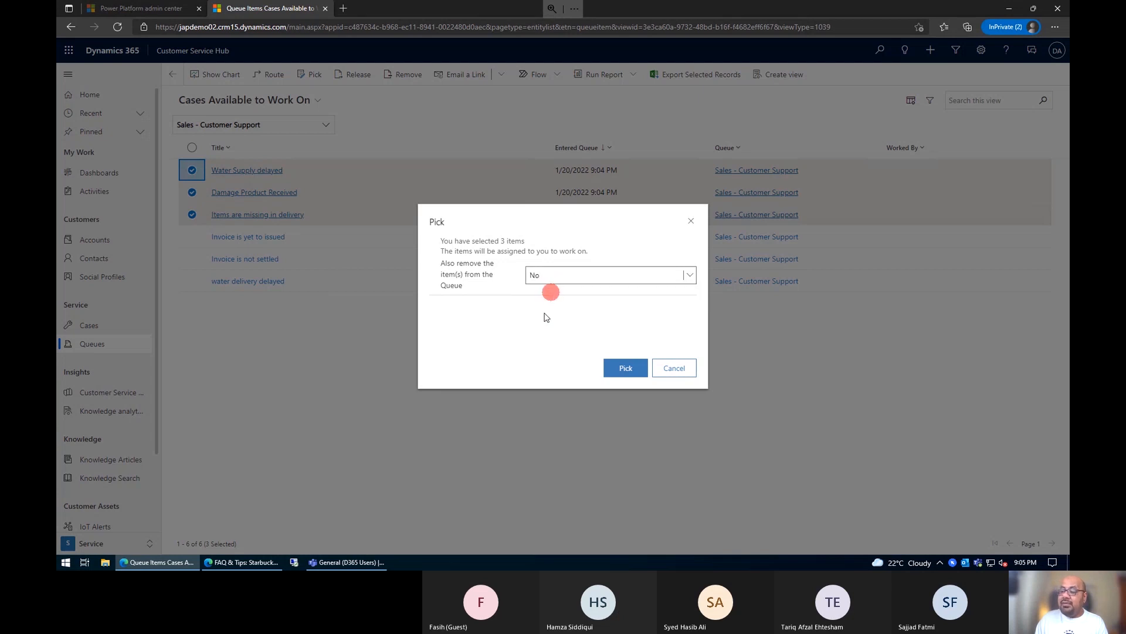
click(626, 373)
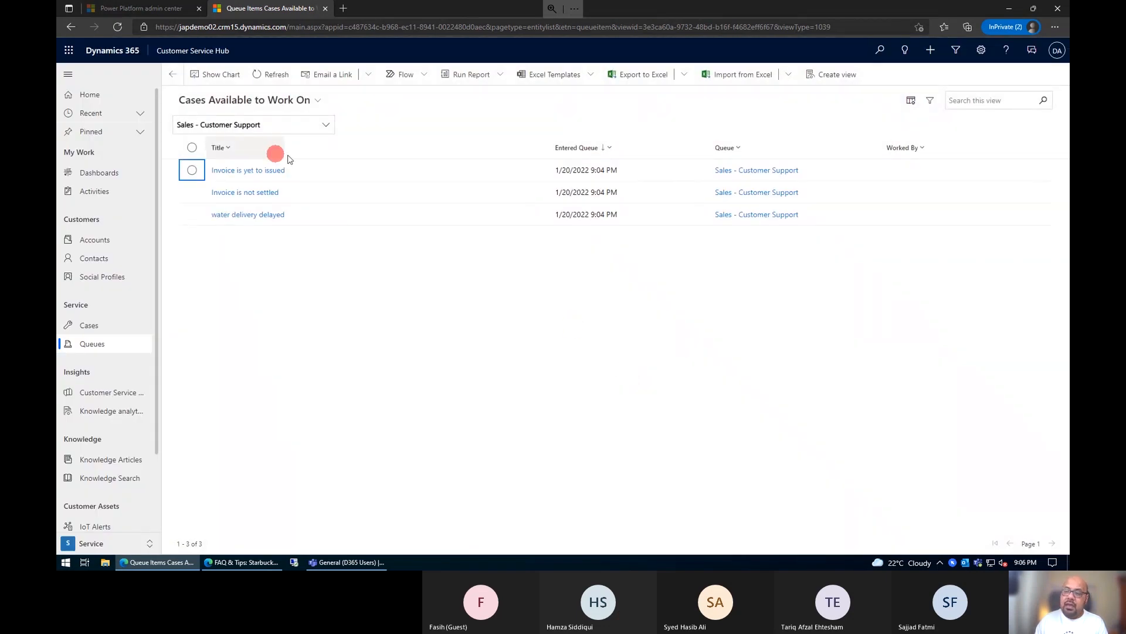
Step: Review the Sales - Customer Support queue in the Items I am working on view and in the All Items view
click(271, 110)
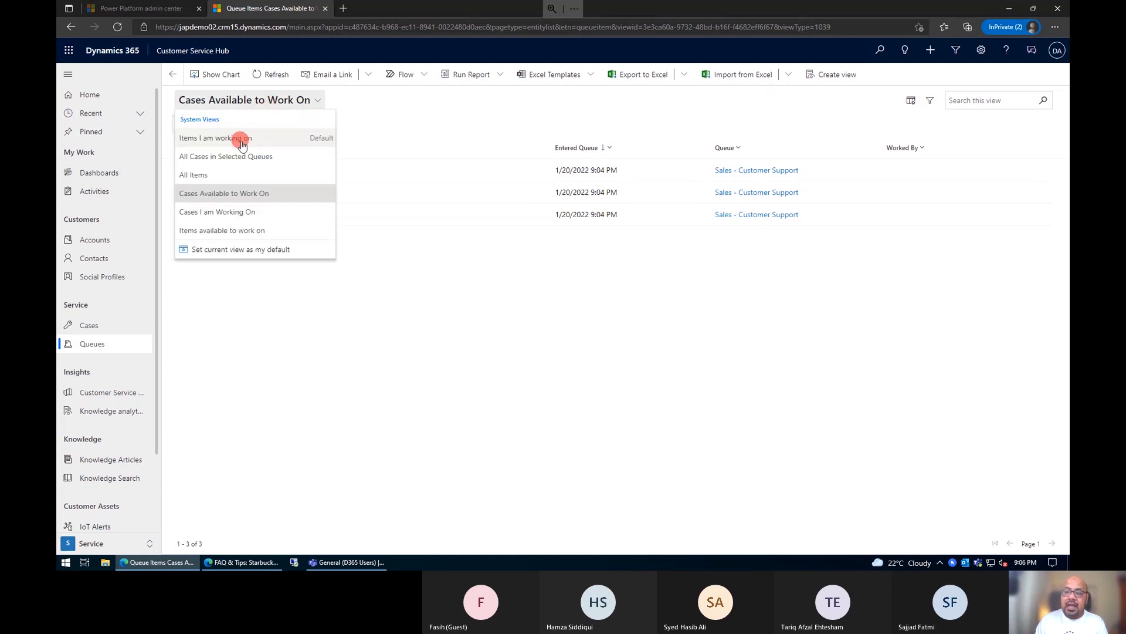
click(240, 141)
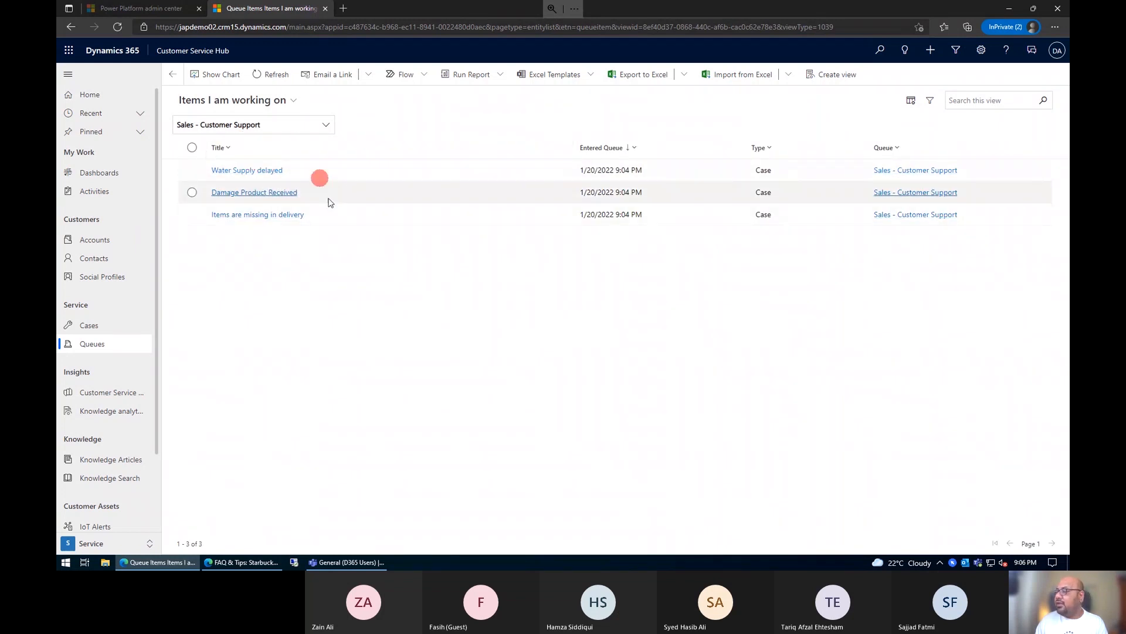
click(279, 100)
click(260, 175)
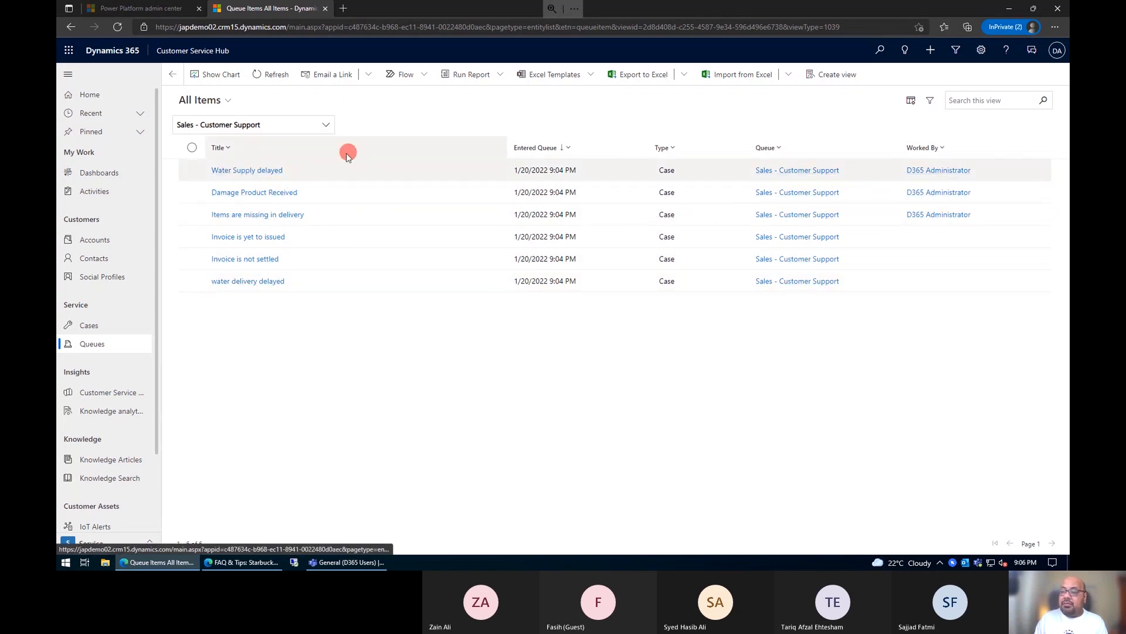
Step: Open the Water Supply delayed case and examine its Add to Queue option and queue item details
double_click(534, 238)
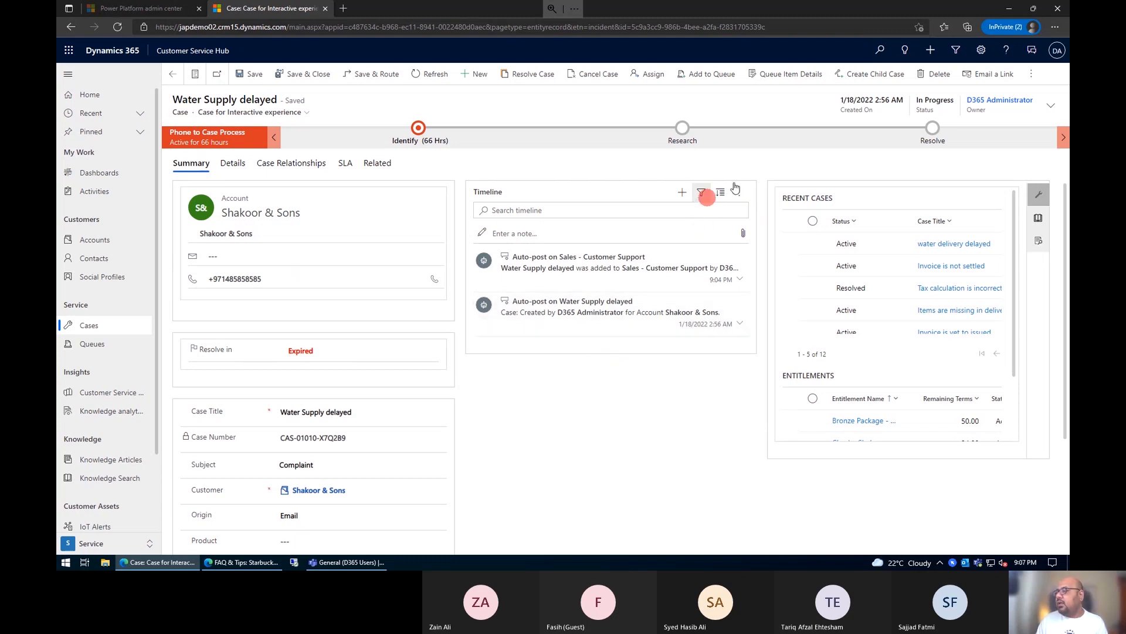
click(716, 75)
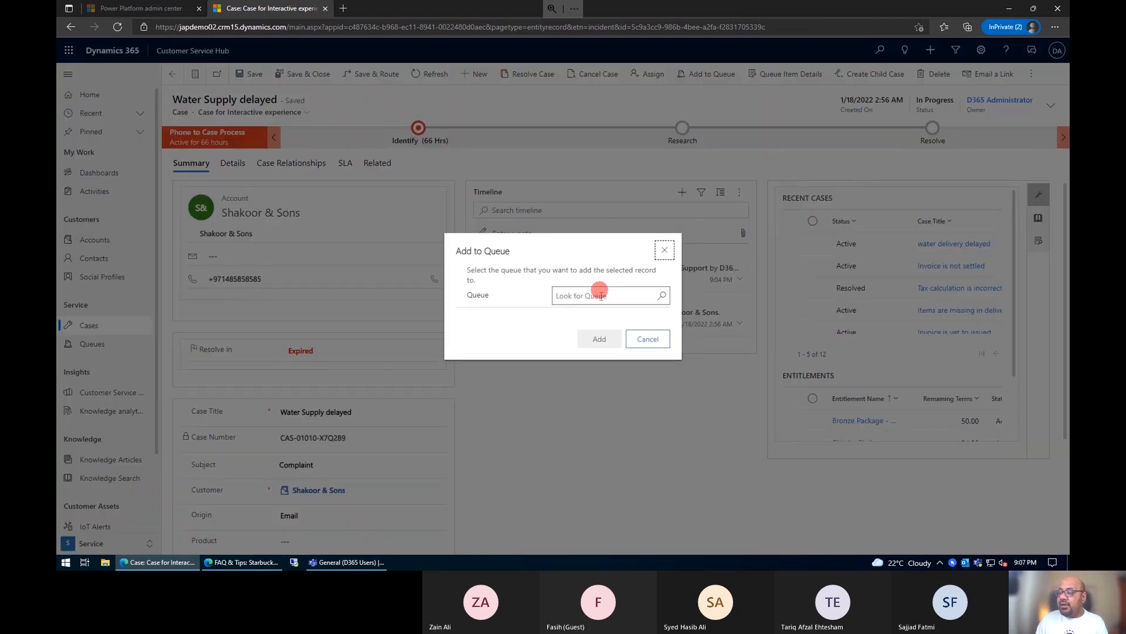
click(648, 339)
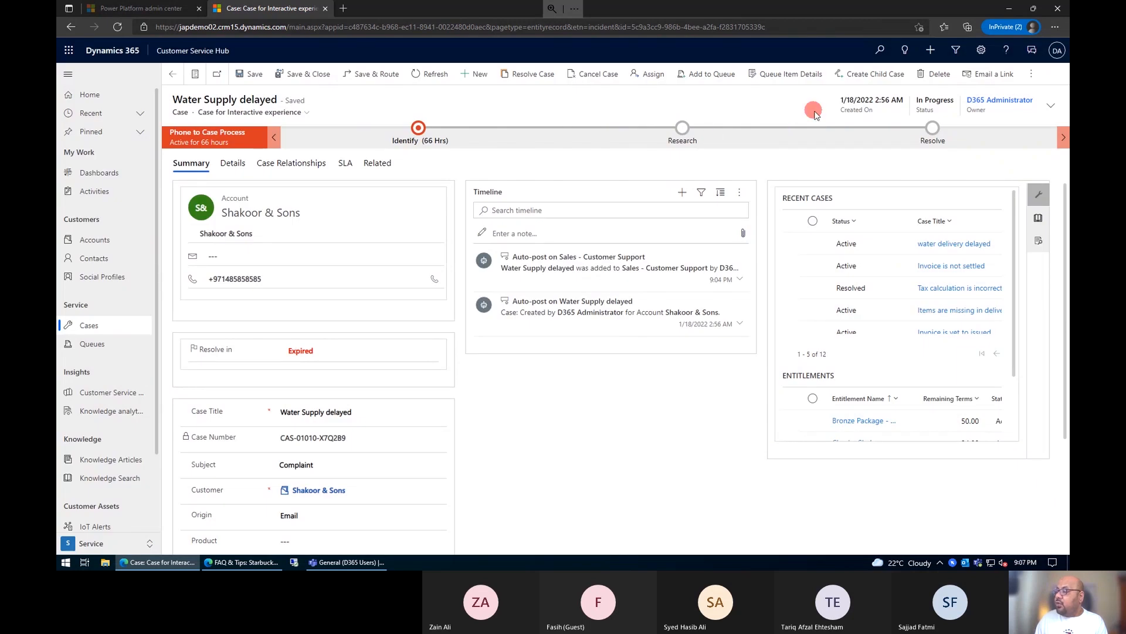
click(790, 76)
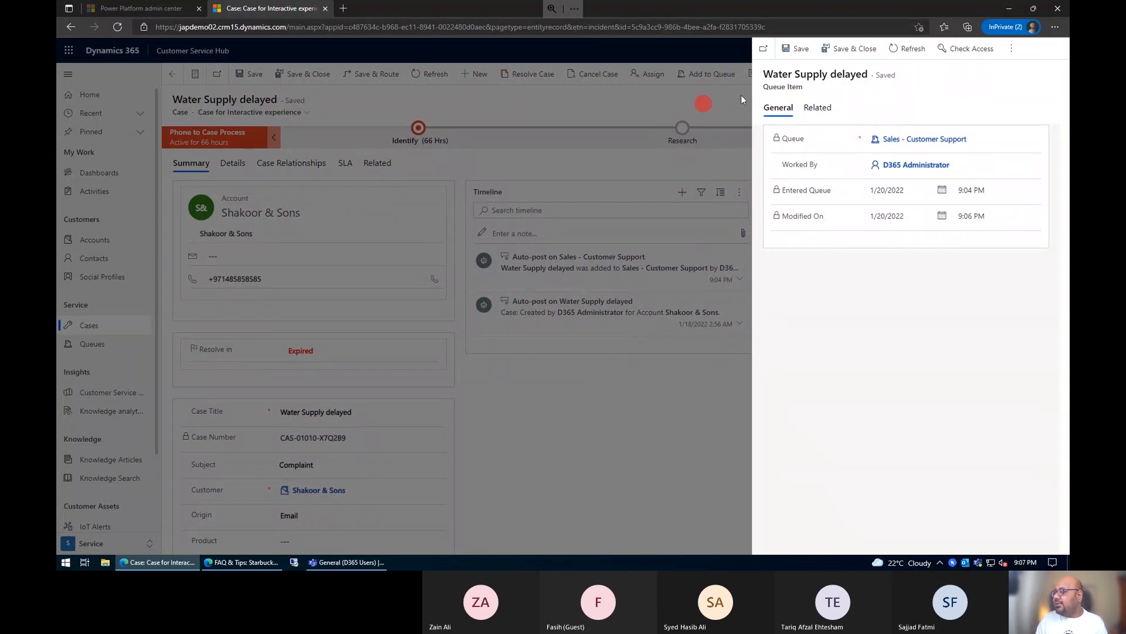
click(608, 258)
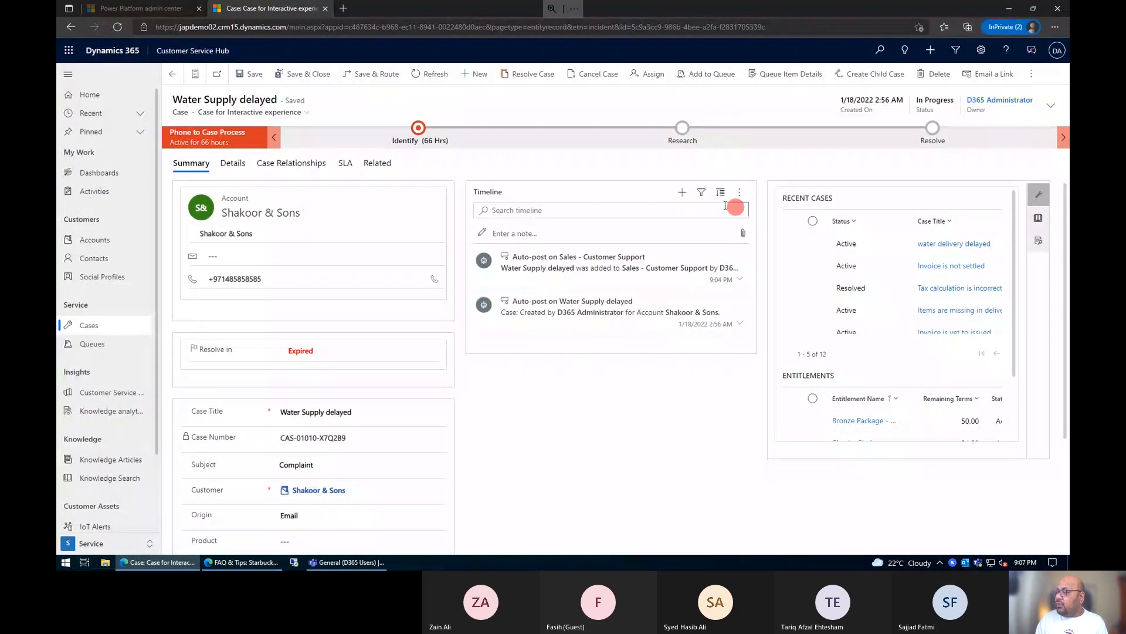
Step: Advance the Water Supply delayed case from Identify to the Research stage and return to the queue's items
click(417, 128)
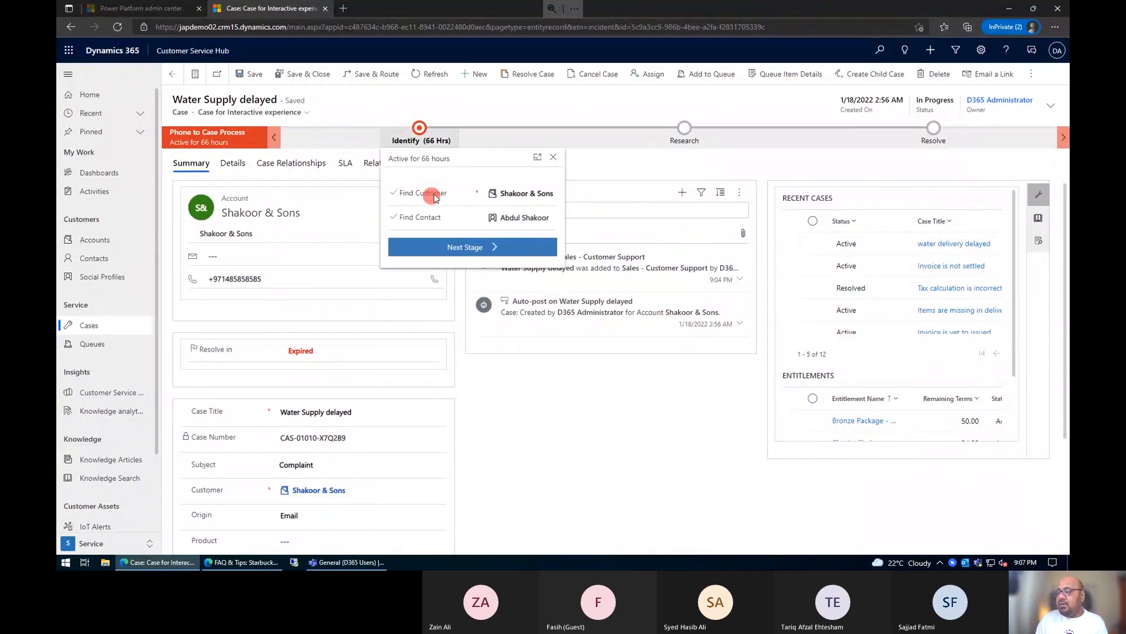
click(478, 252)
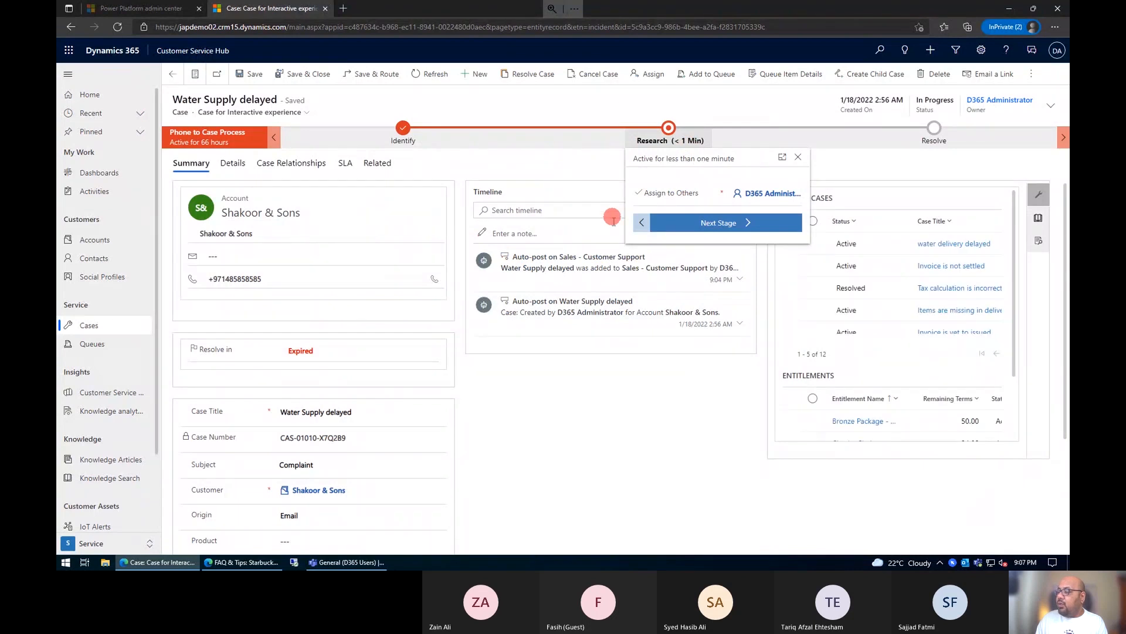
click(611, 391)
click(170, 73)
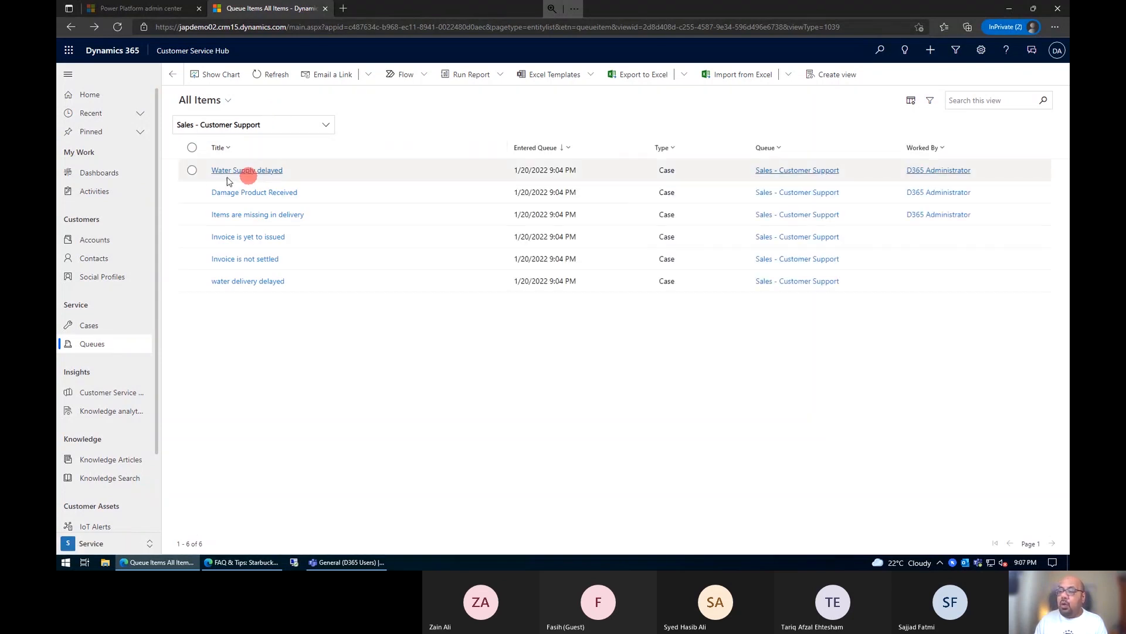
Step: Release the Water Supply delayed case in the Sales - Customer Support queue back to the queue owner
click(193, 171)
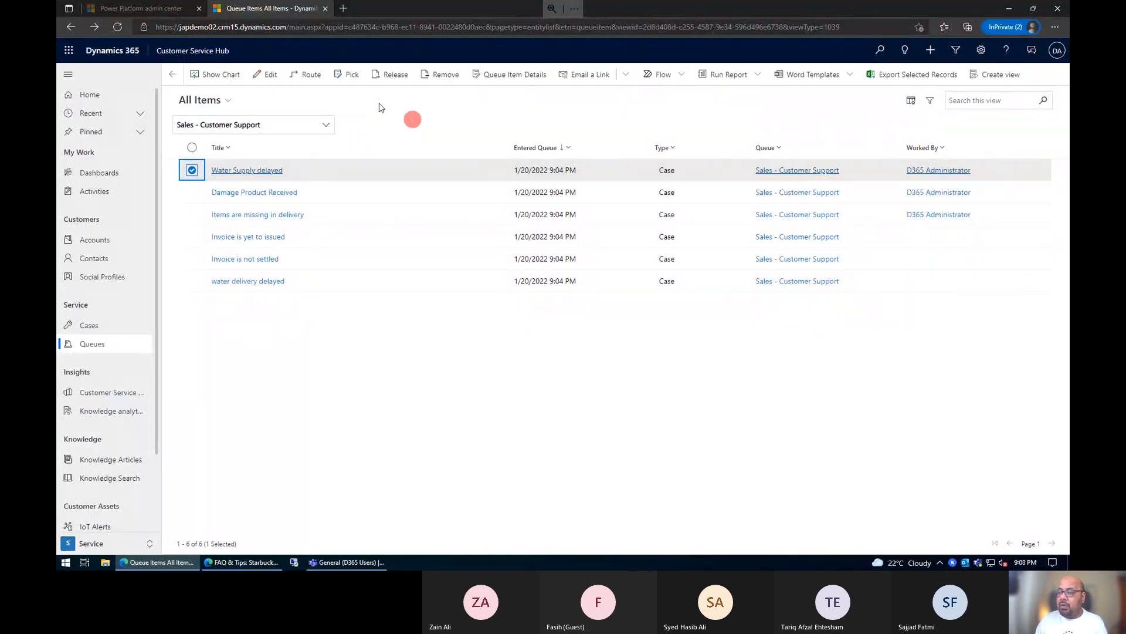
click(388, 76)
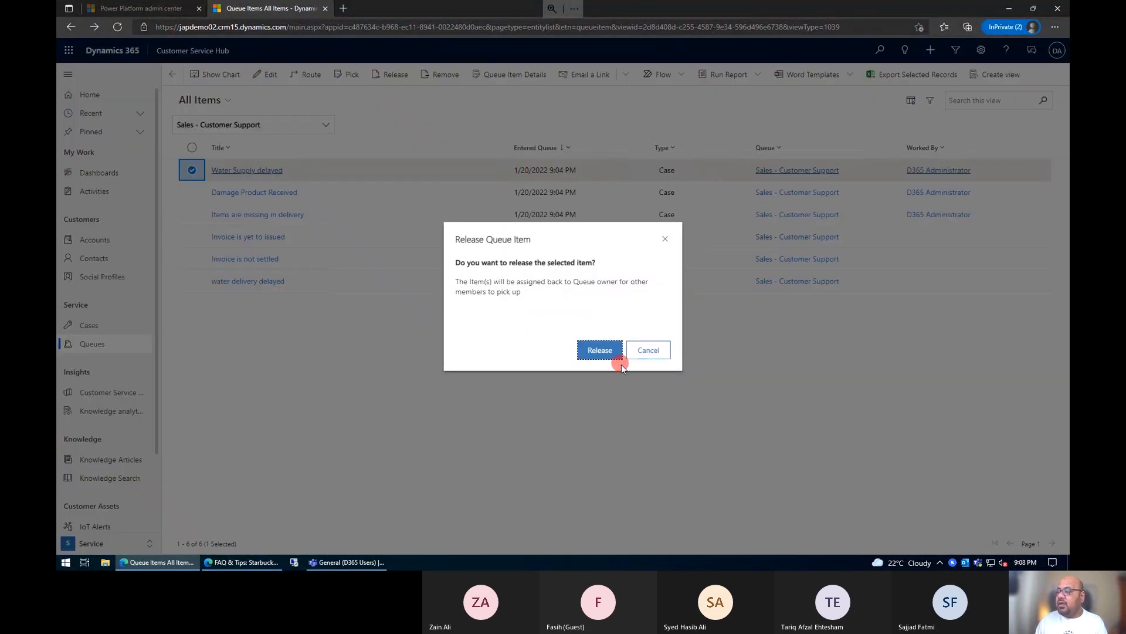
click(600, 351)
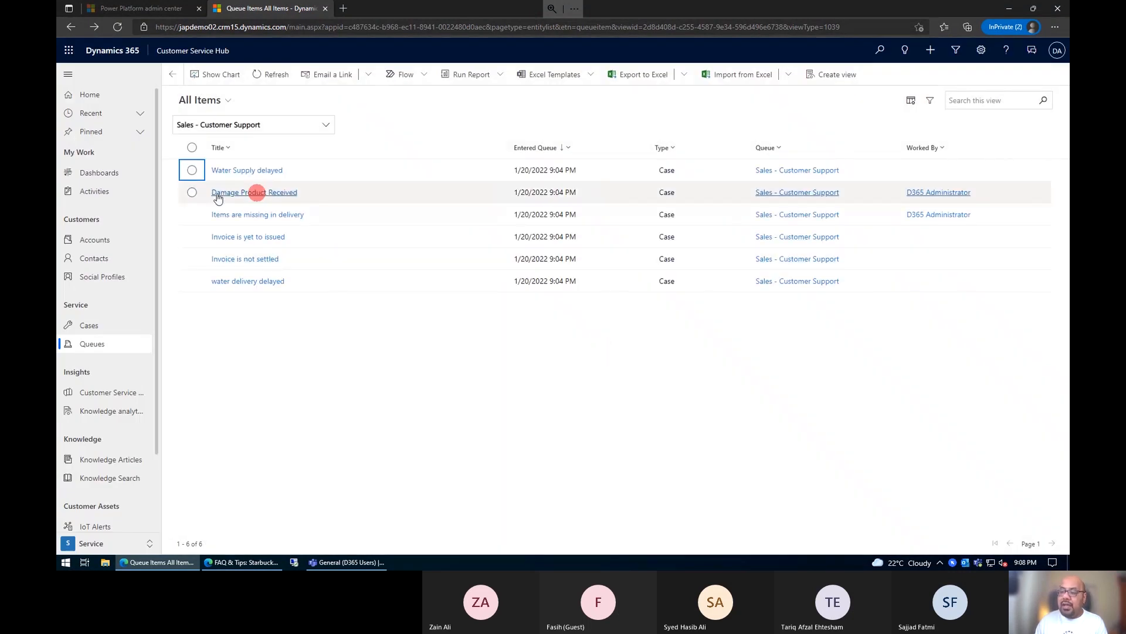
Step: Route the Water Supply delayed case from the Sales - Customer Support queue to the Operation - Customer Service Issues queue
click(191, 171)
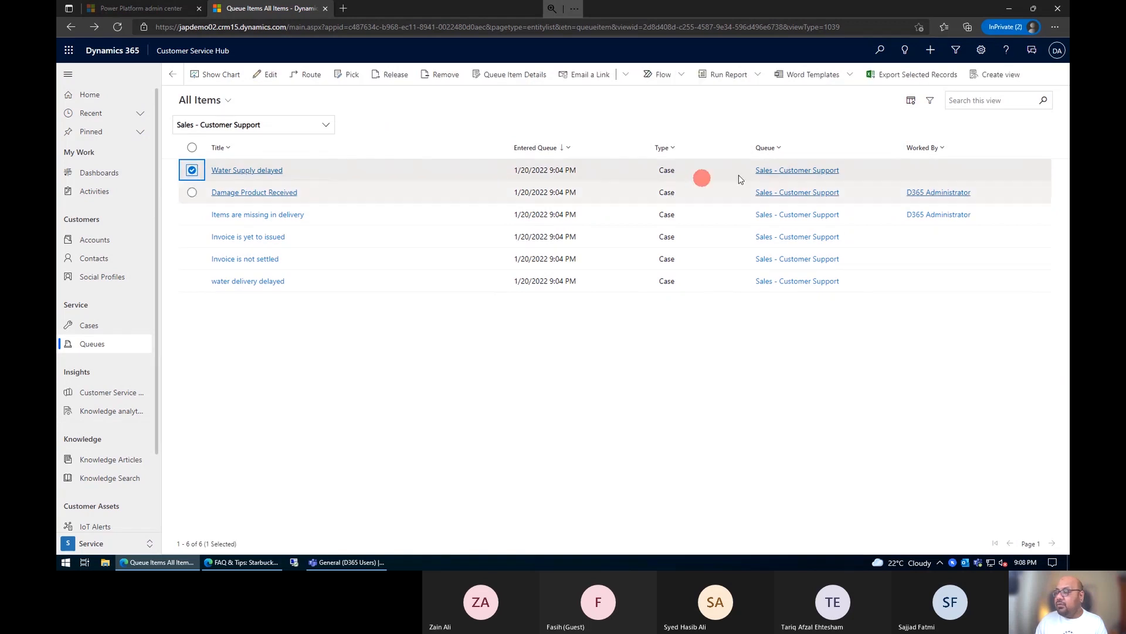
click(311, 74)
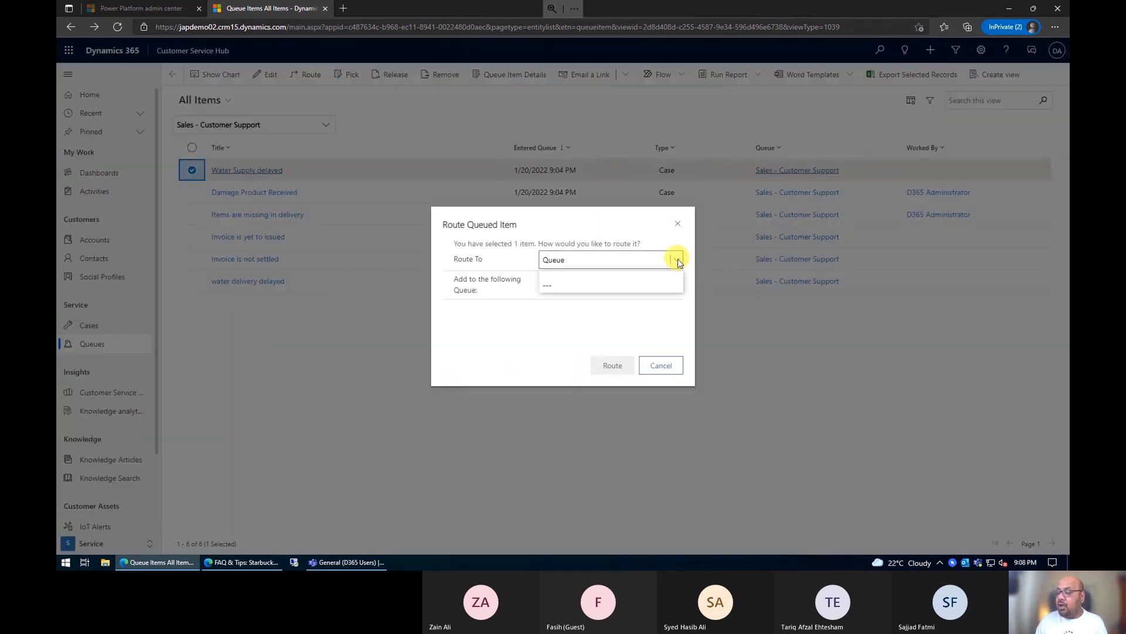
click(677, 259)
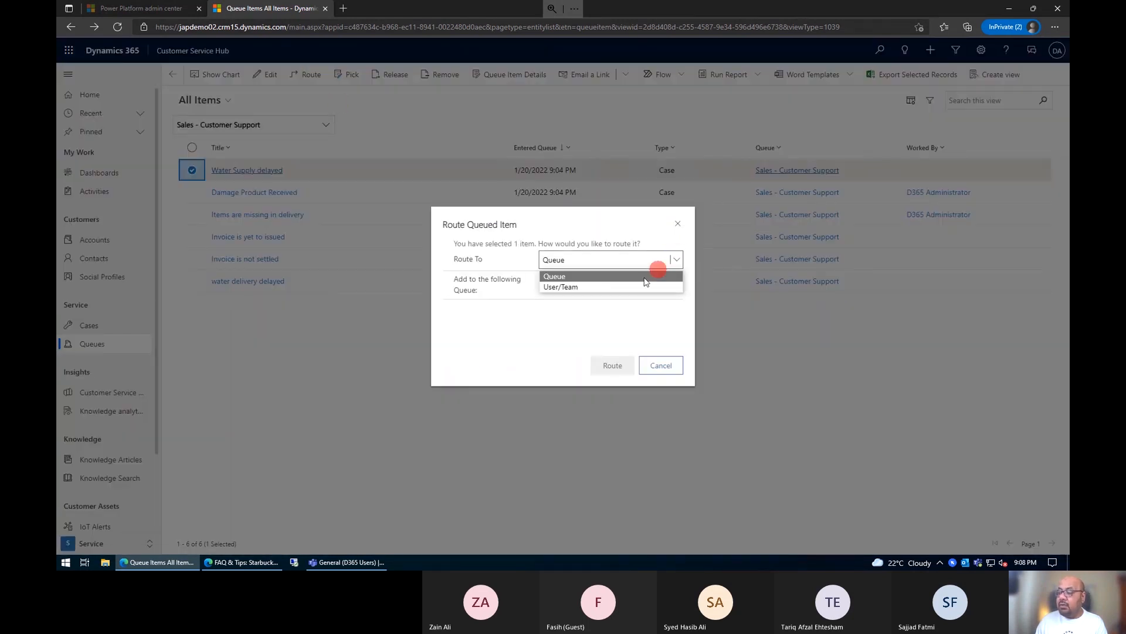
click(594, 277)
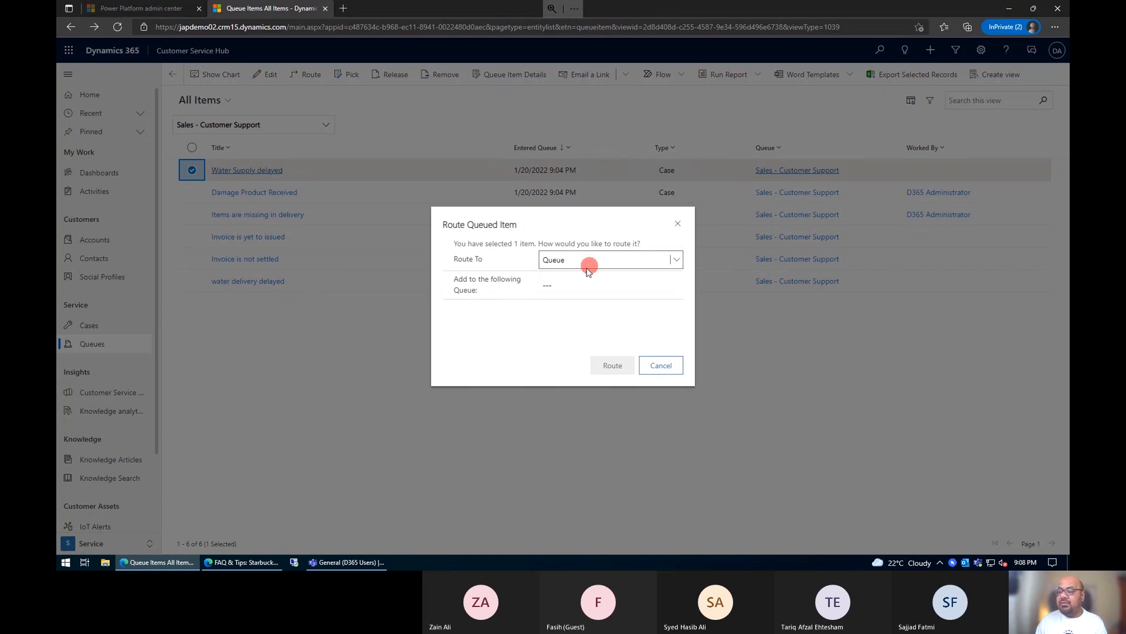
click(593, 285)
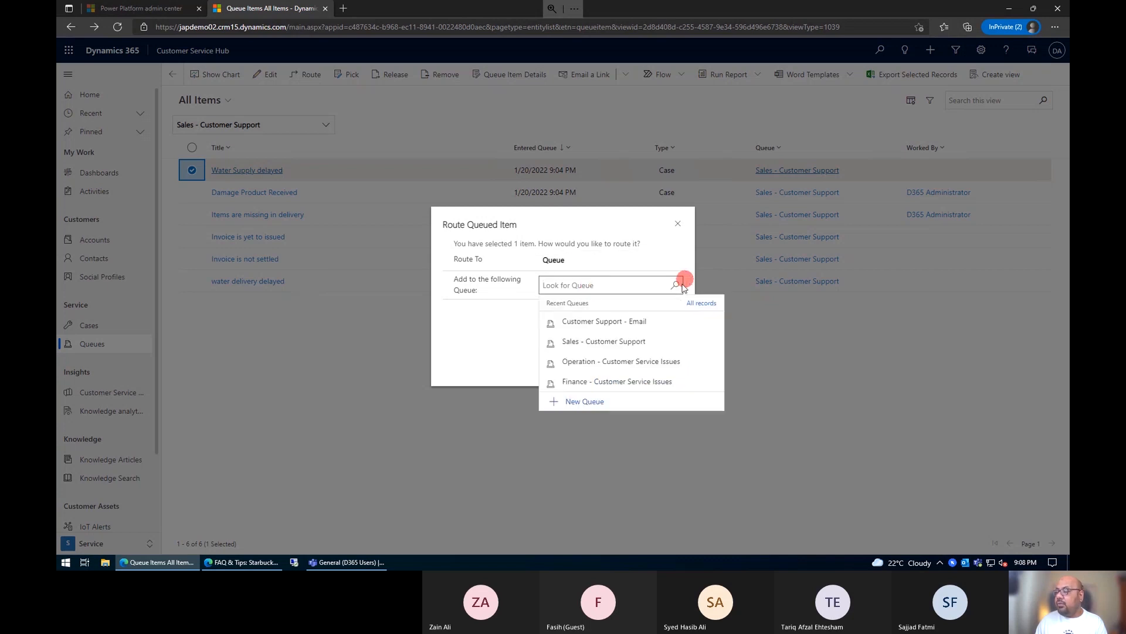
click(636, 362)
click(610, 366)
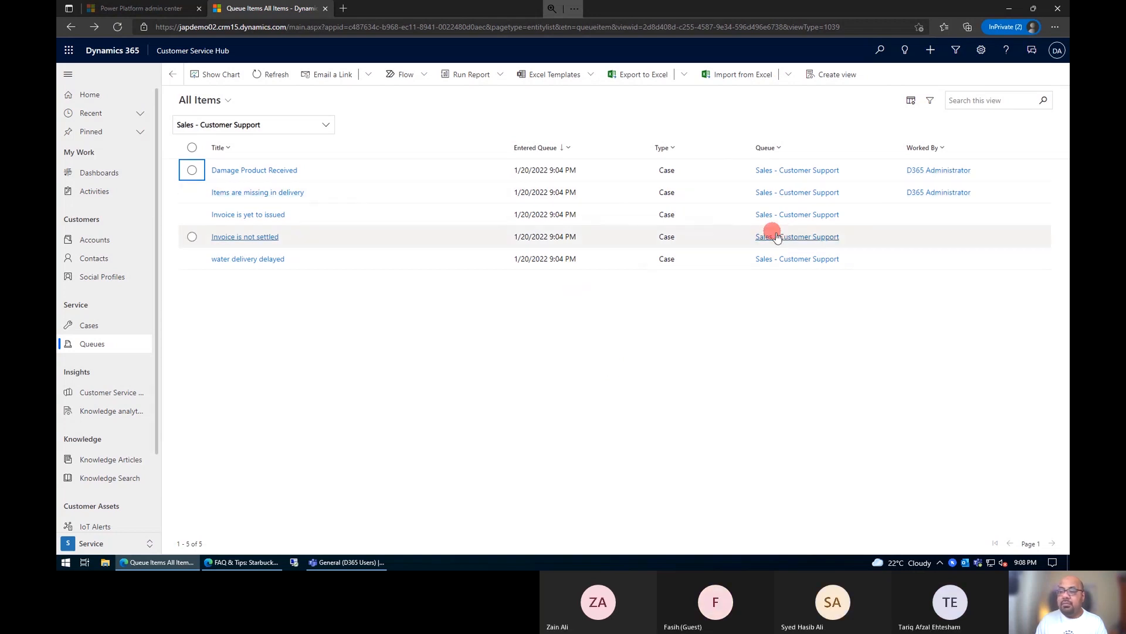
Step: Show all items of the Operation - Customer Service Issues queue and check the Research stage of its Water Supply delayed case
click(323, 123)
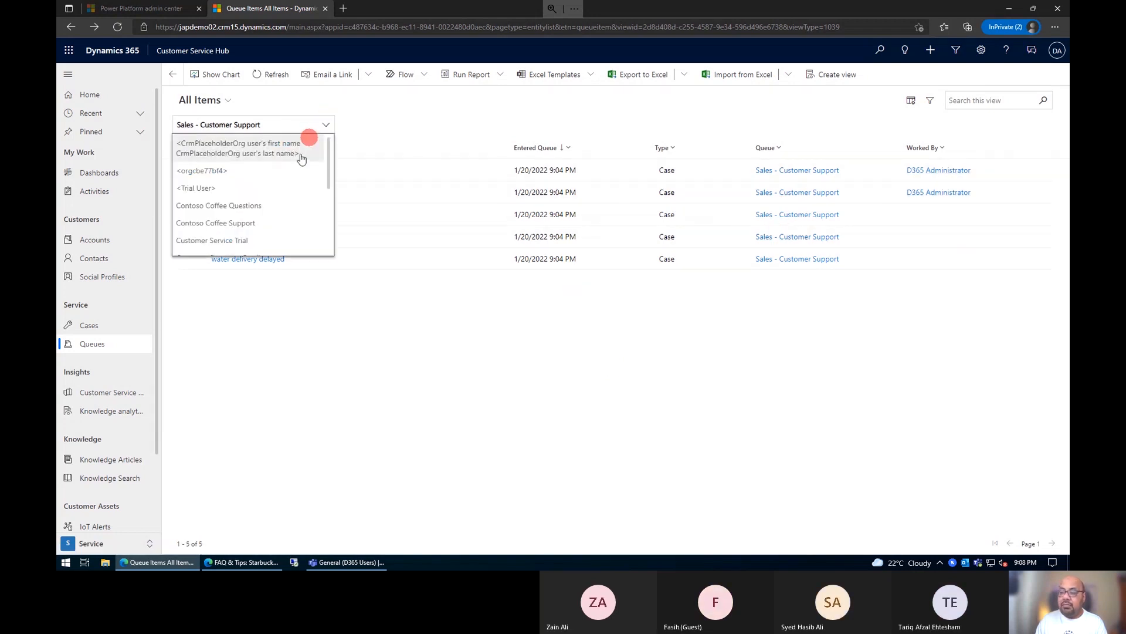
scroll(296, 175, down, 5)
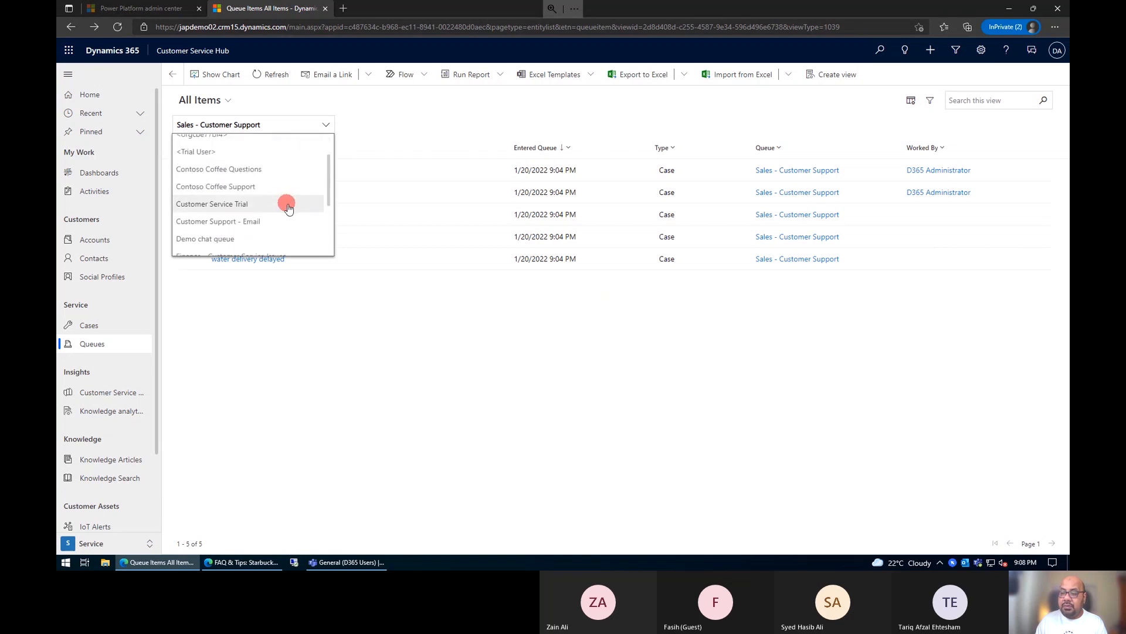
click(285, 201)
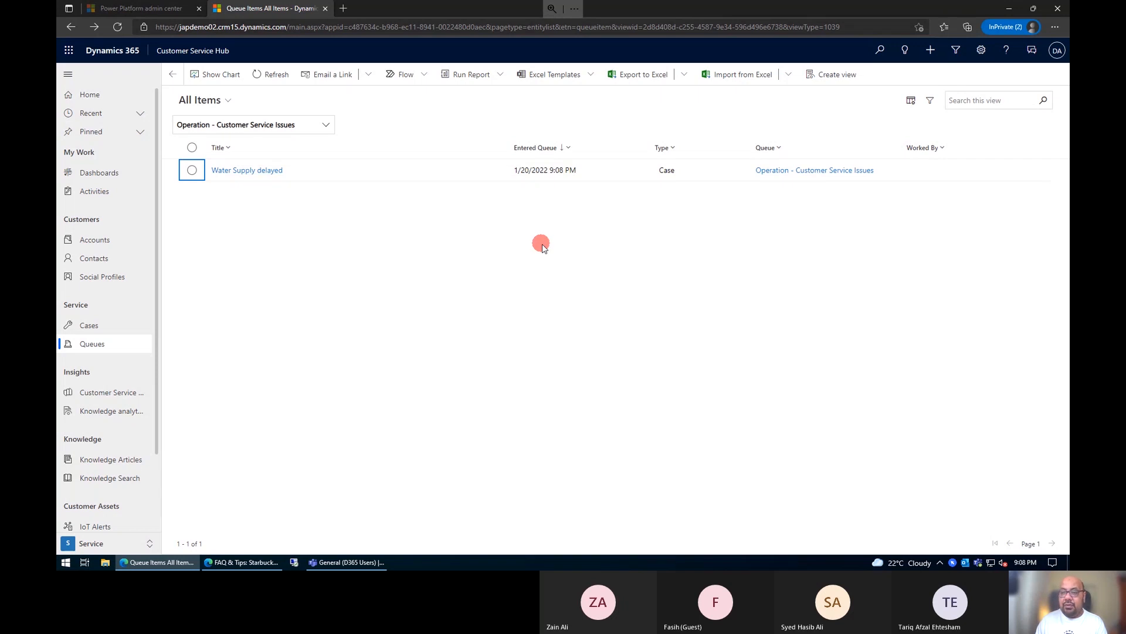
click(245, 171)
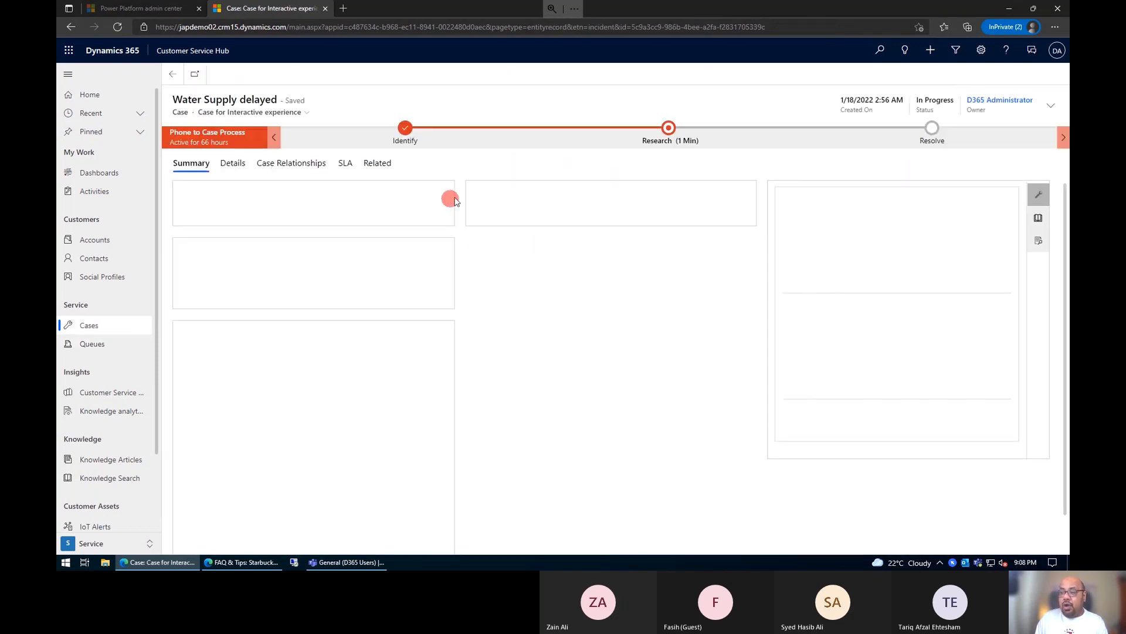
click(673, 136)
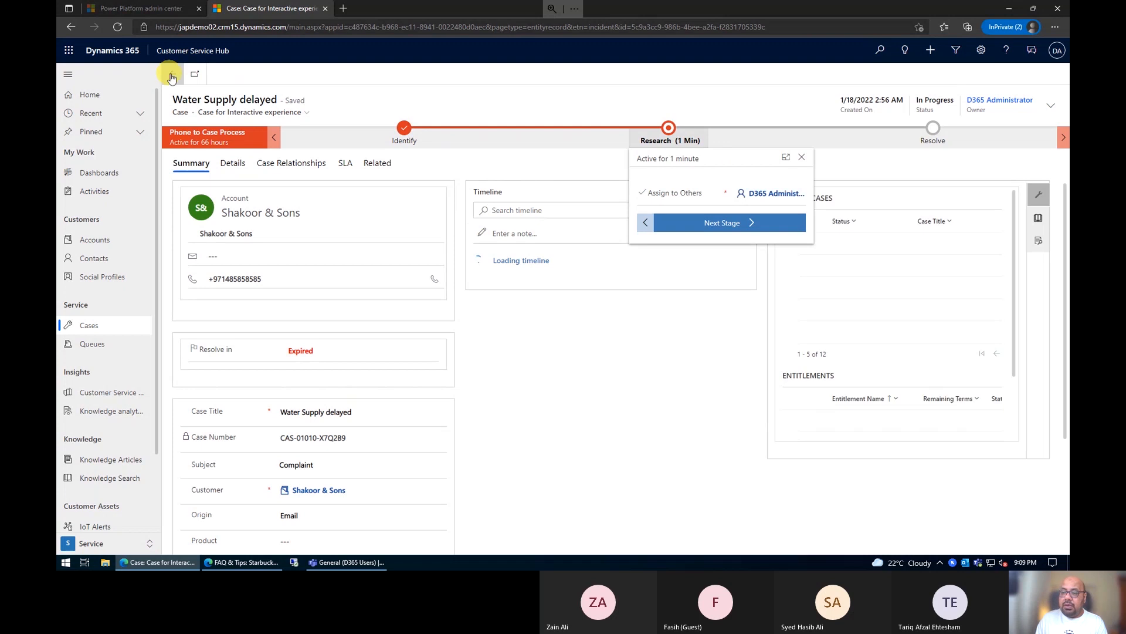
click(171, 75)
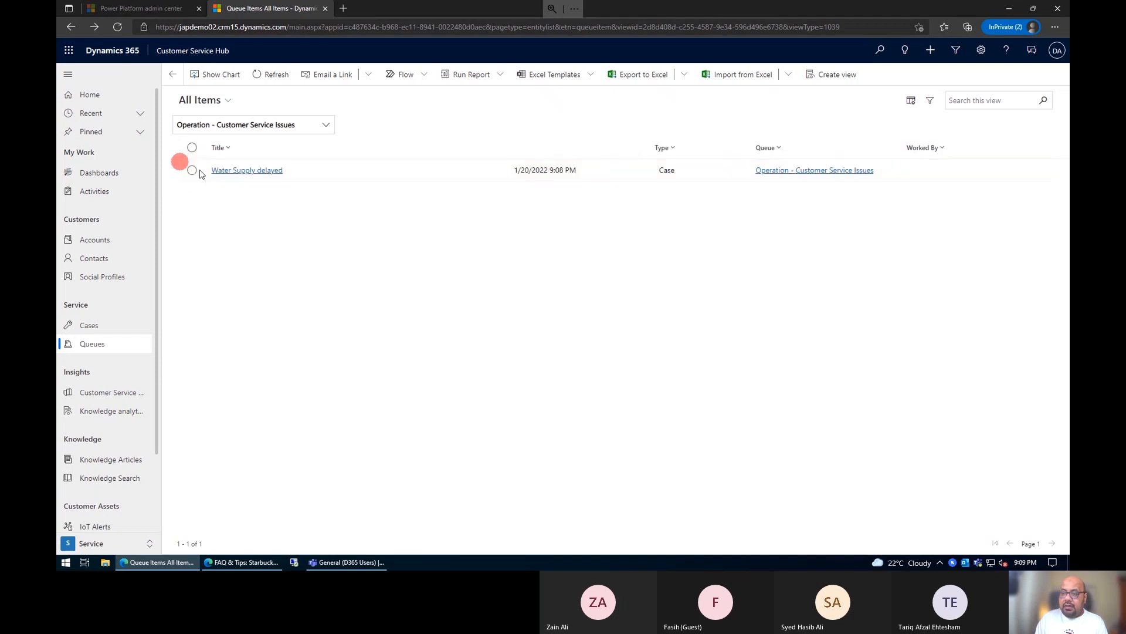
Step: Pick the Water Supply delayed case from the Operation - Customer Service Issues queue
click(190, 173)
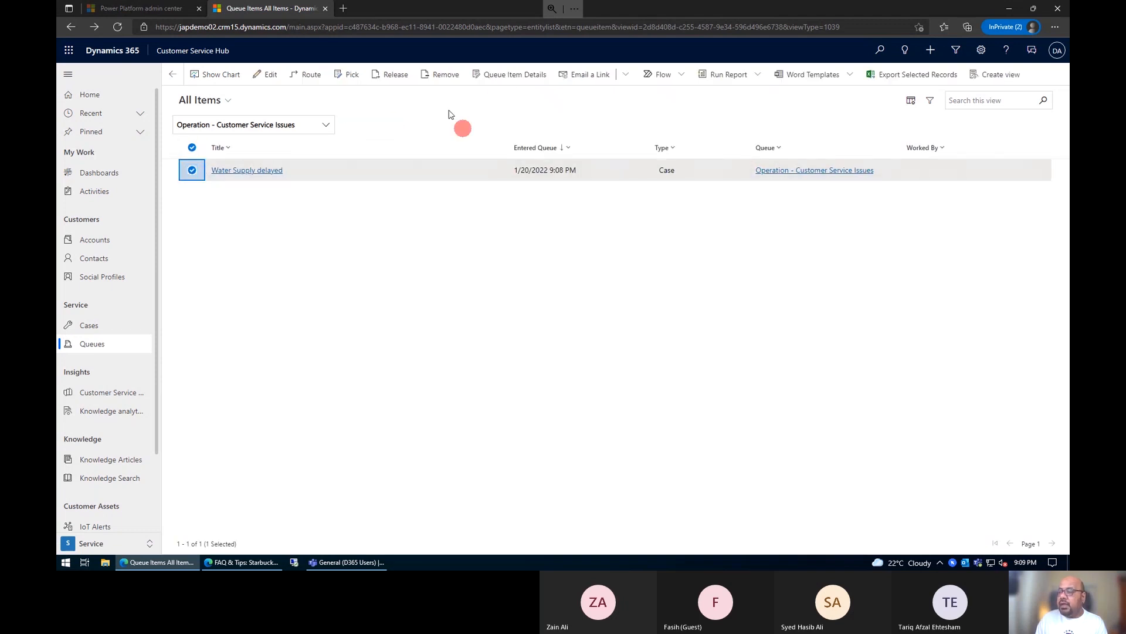
click(349, 74)
click(624, 366)
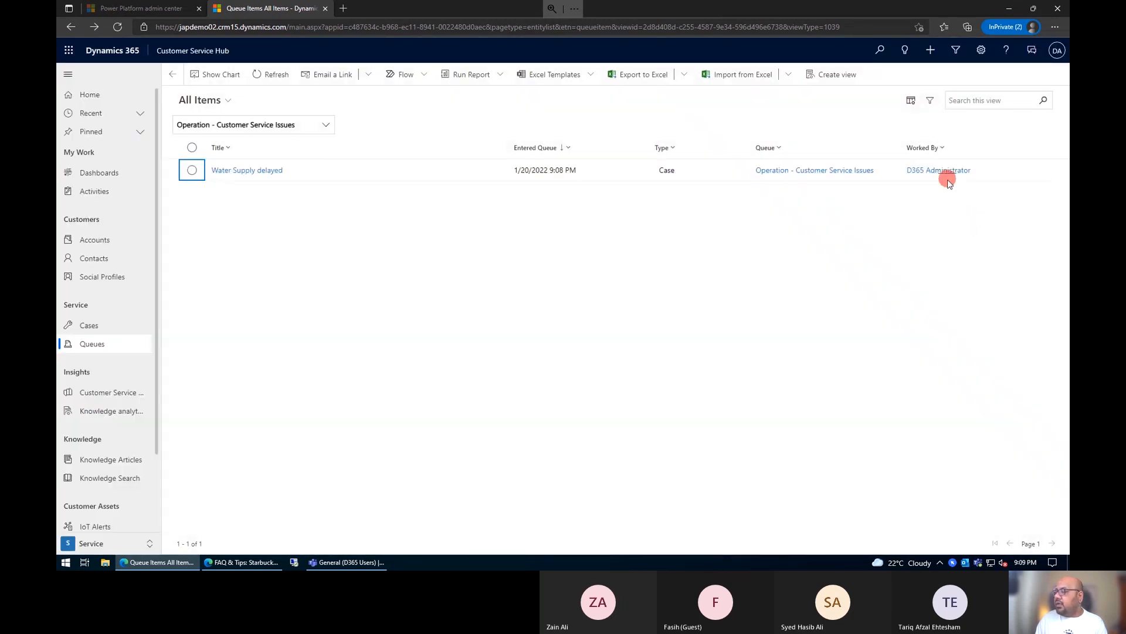
Step: Open the Water Supply delayed case, advance it from Research to the Resolve stage and finish its process
click(256, 170)
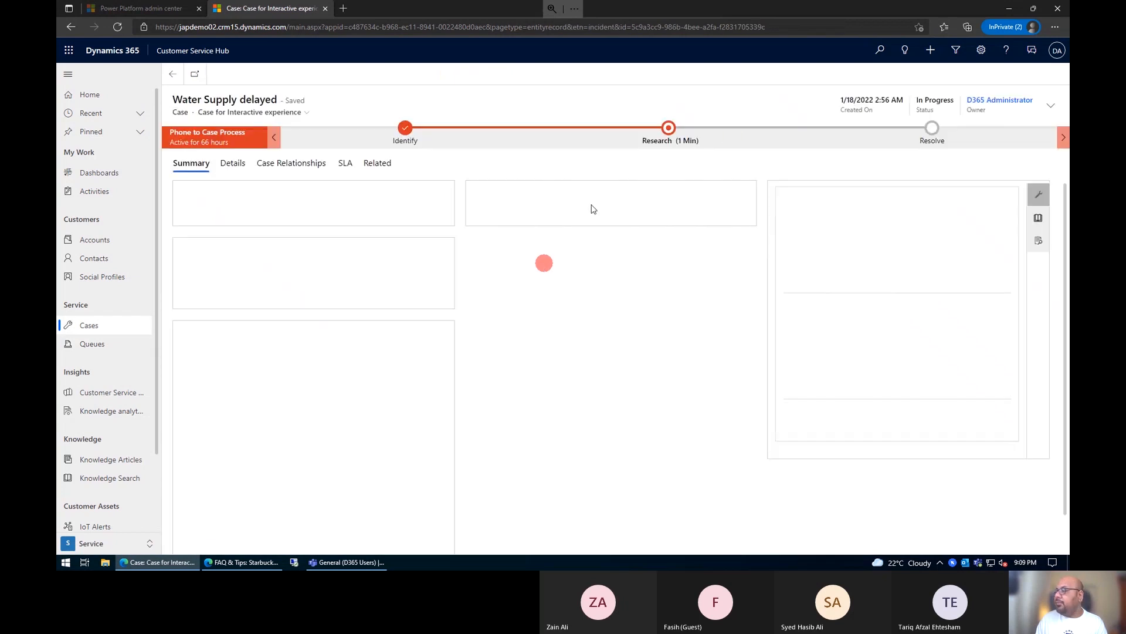
click(672, 140)
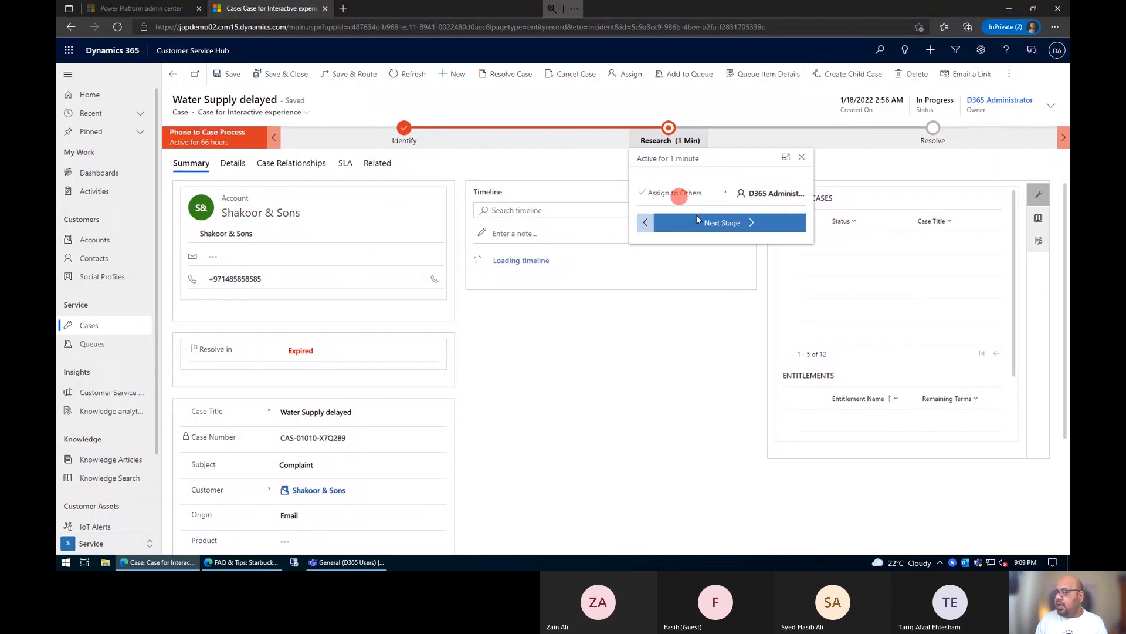
click(713, 225)
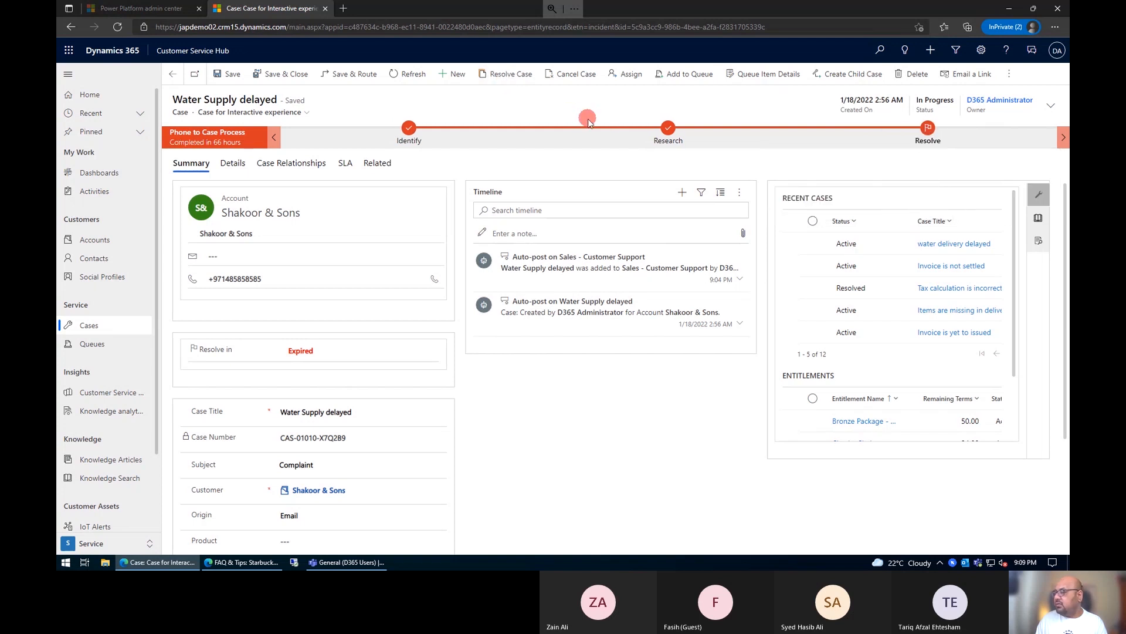
Step: Resolve the case as Problem Solved with resolution "Issue is resolved" and 45 minutes billable time, and return to the queue's items
click(508, 78)
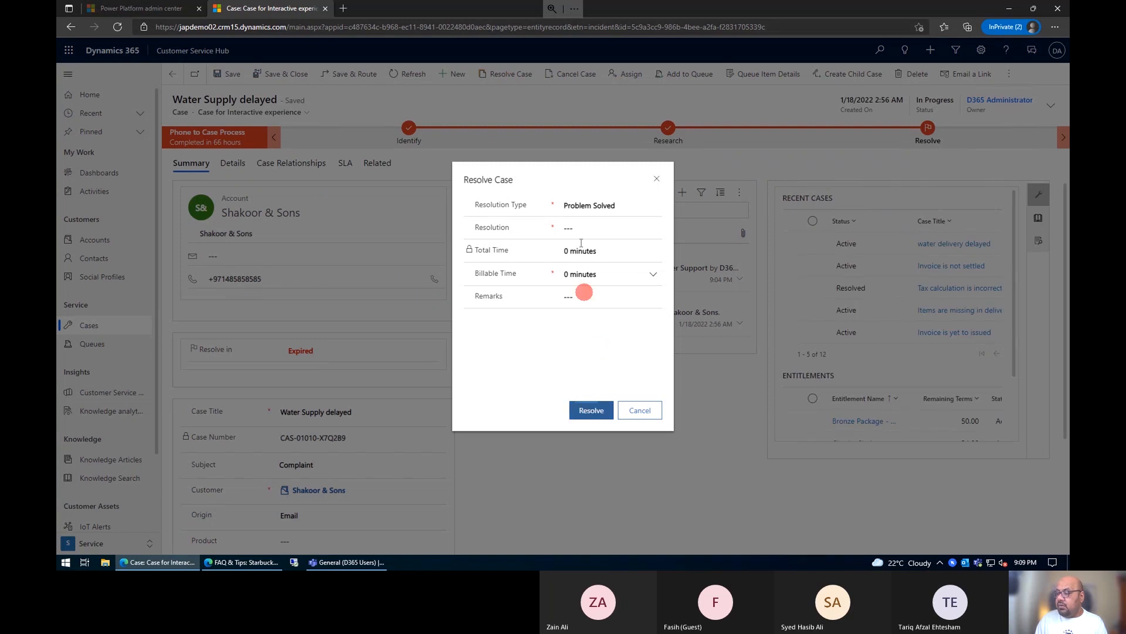
click(585, 228)
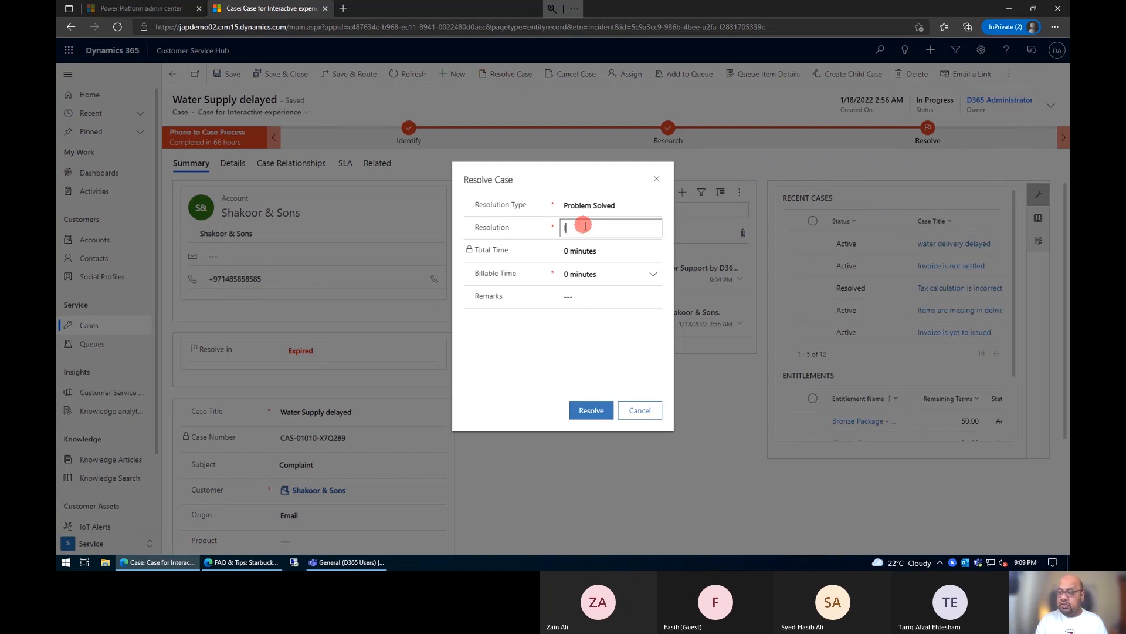
text(Iu)
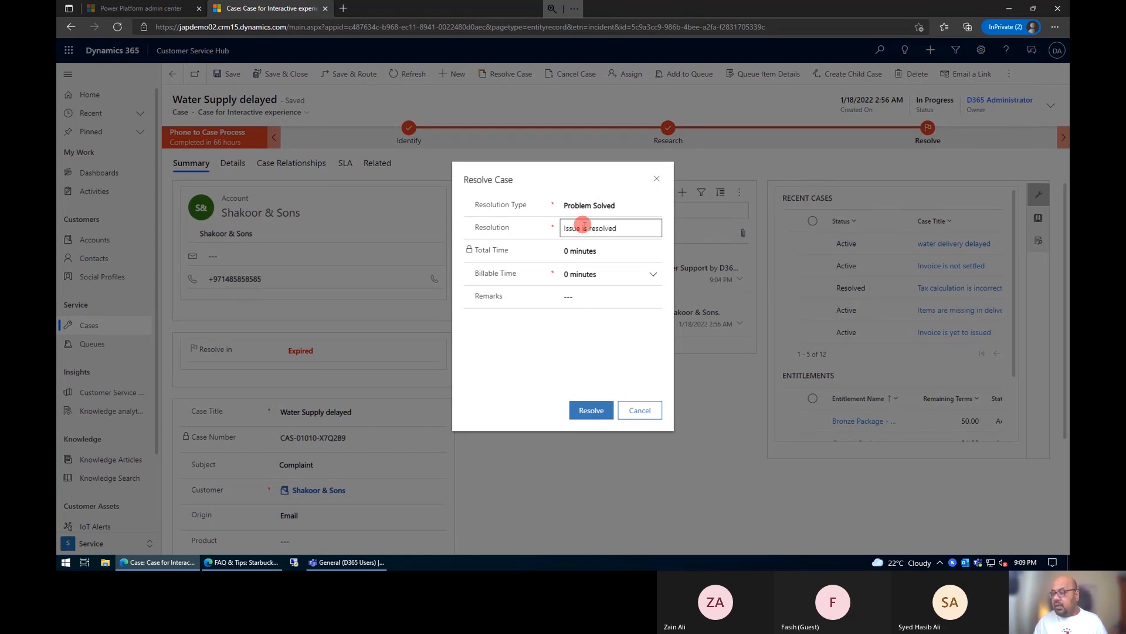
click(651, 276)
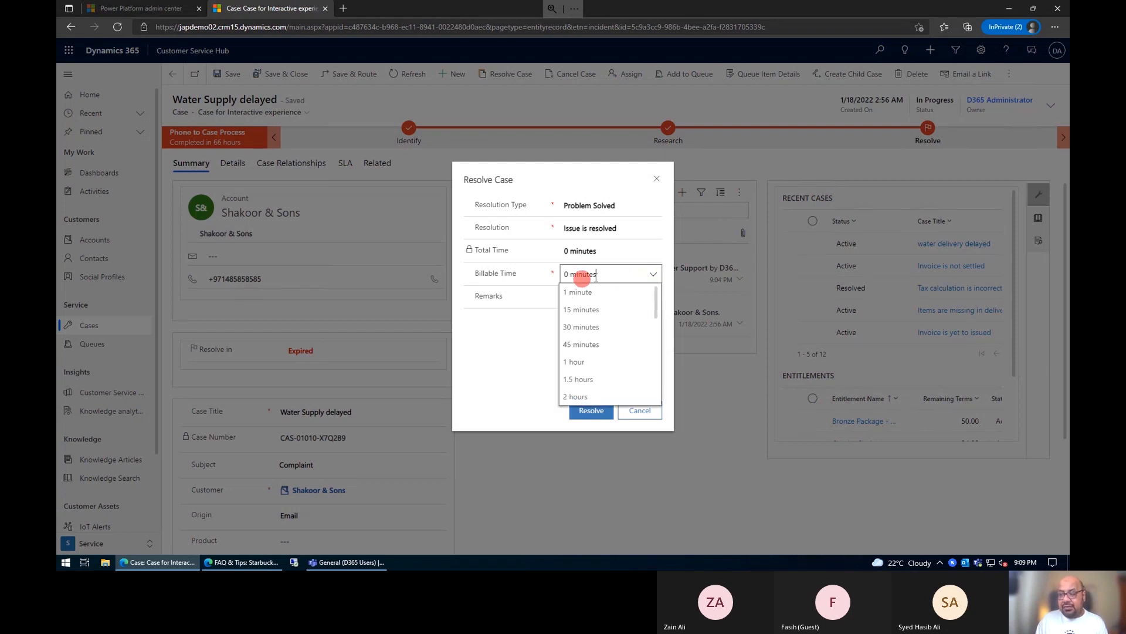
click(593, 347)
click(563, 305)
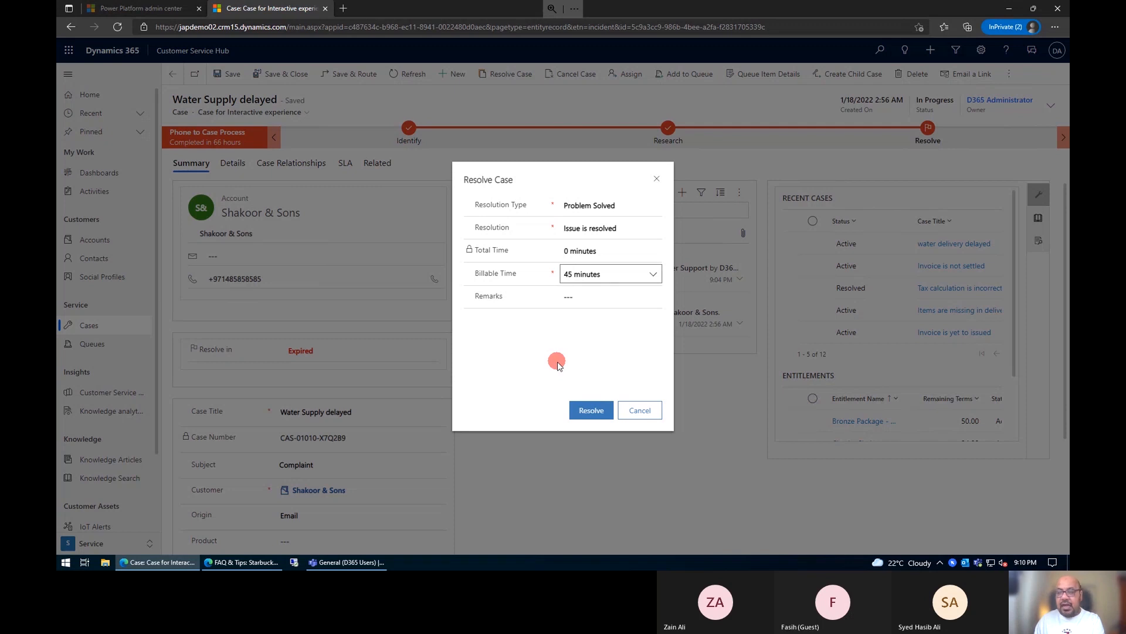
click(593, 409)
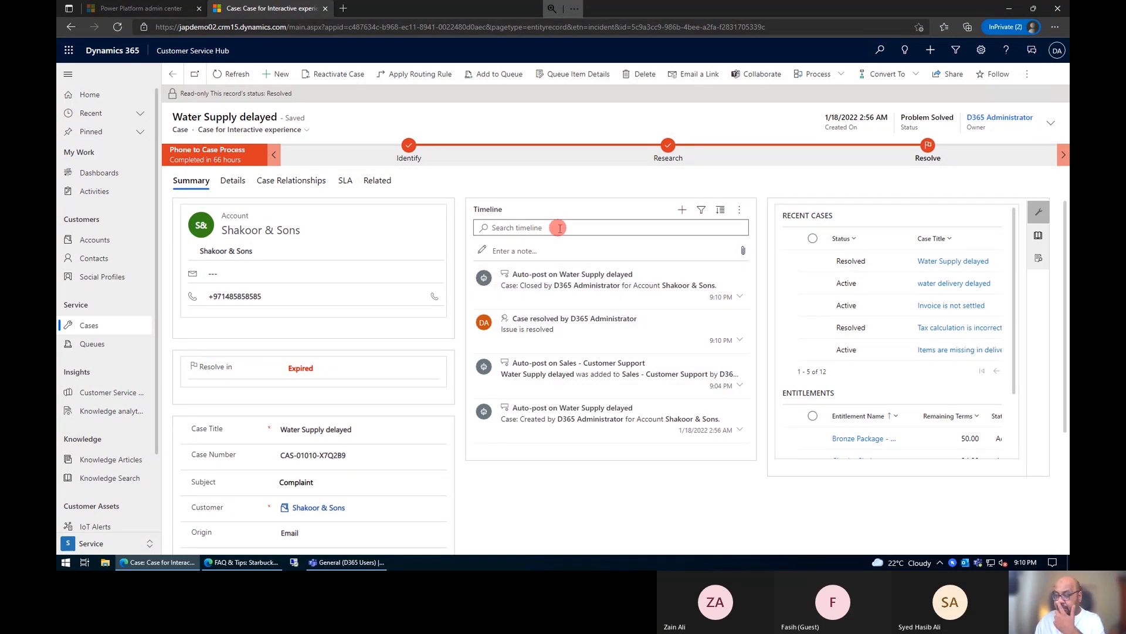
click(173, 74)
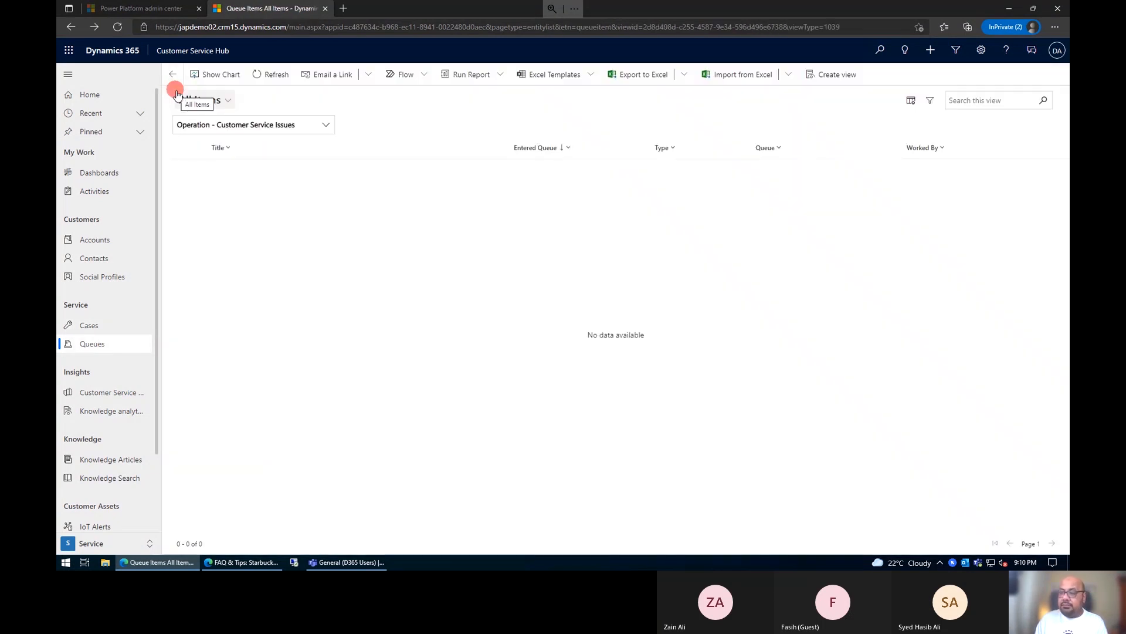
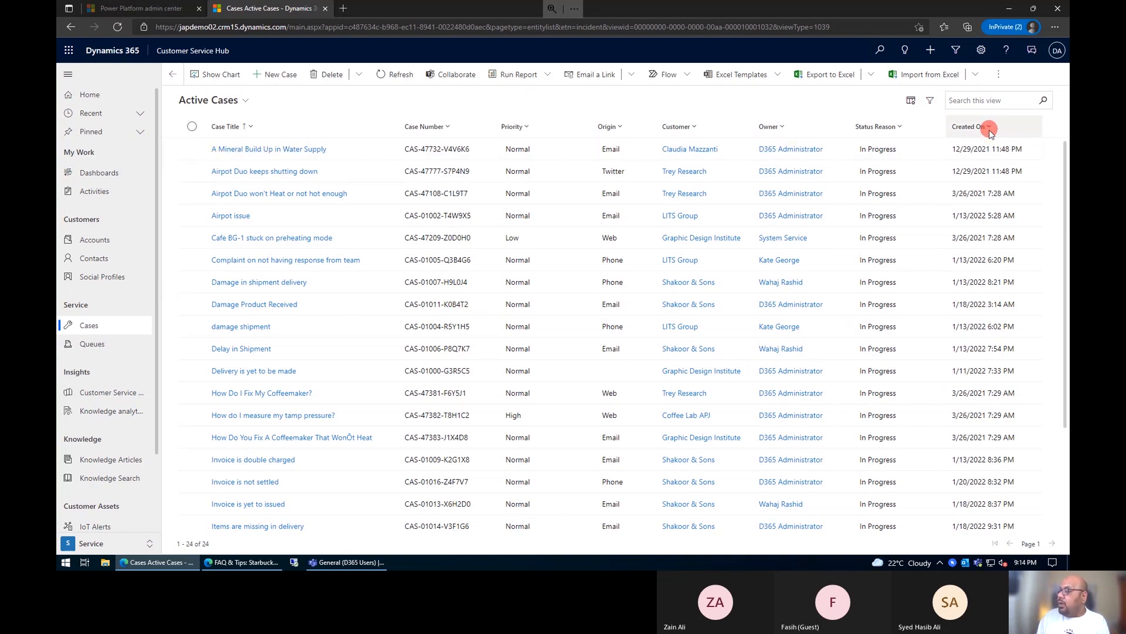
Step: Sort the active cases by creation date, newest first, and open the water delivery delayed case
click(990, 127)
key(Escape)
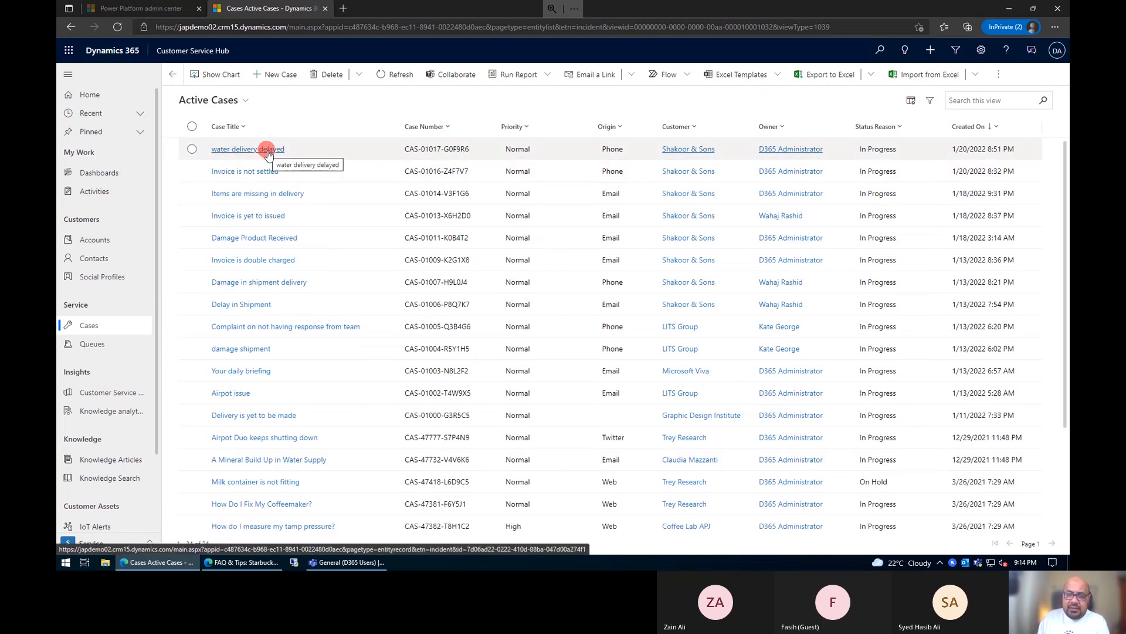
click(267, 150)
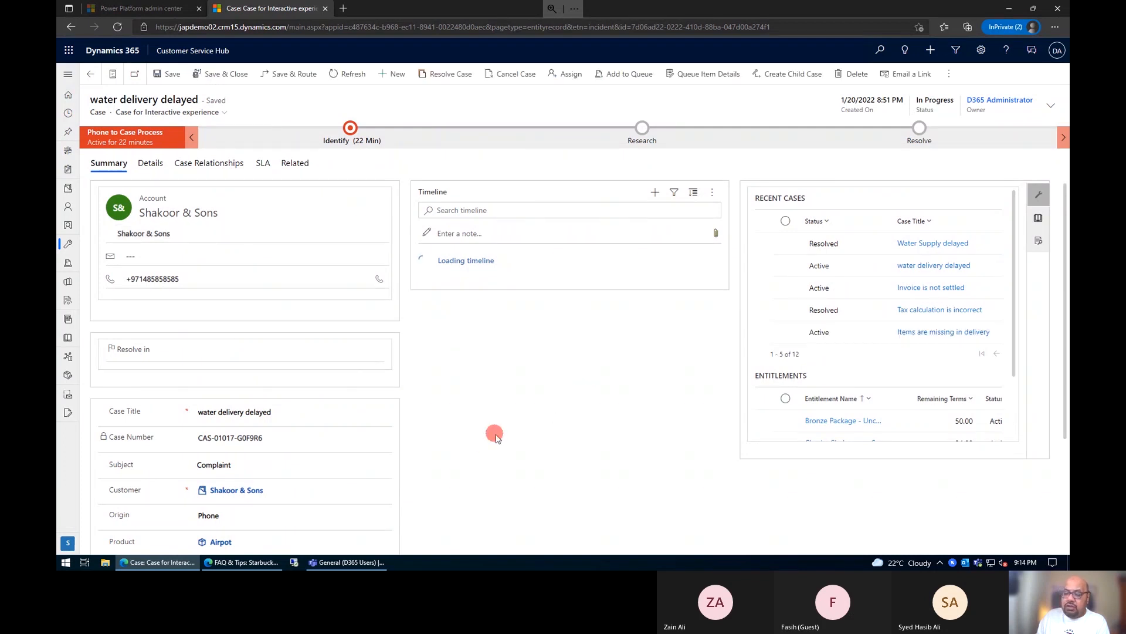
scroll(494, 437, down, 2)
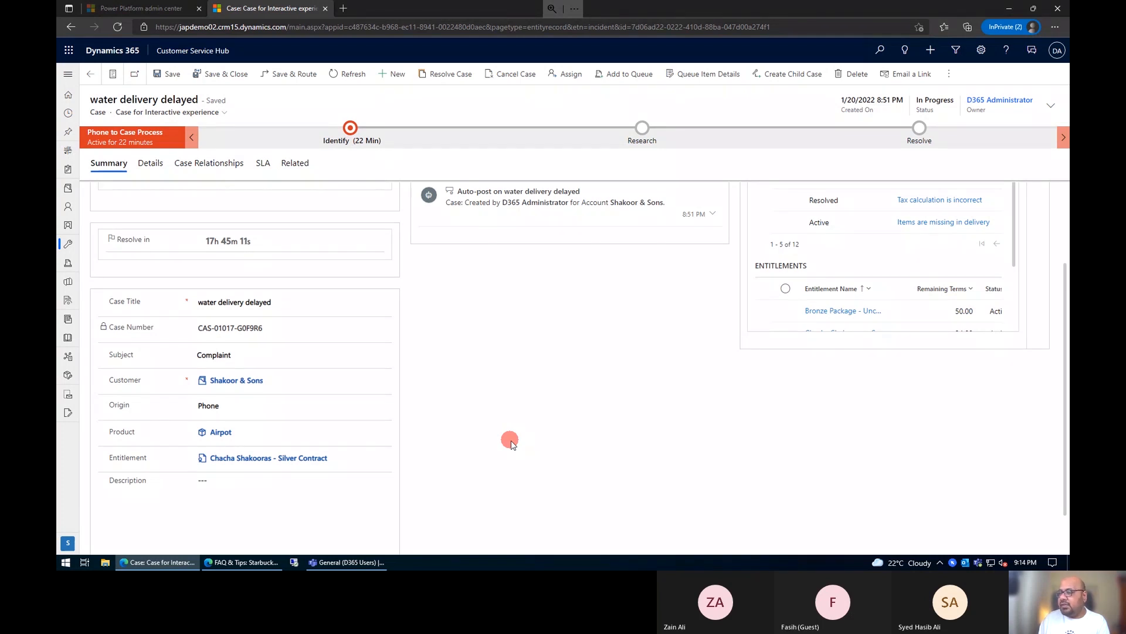
scroll(510, 441, up, 2)
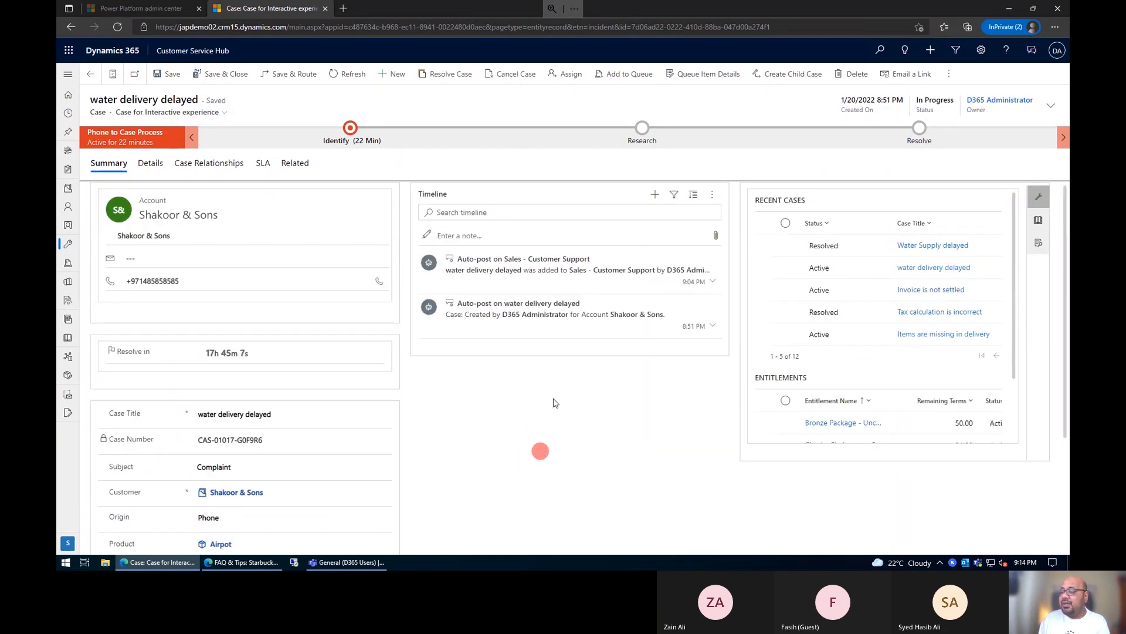
Step: Start a new post in the timeline of the water delivery delayed case
click(657, 198)
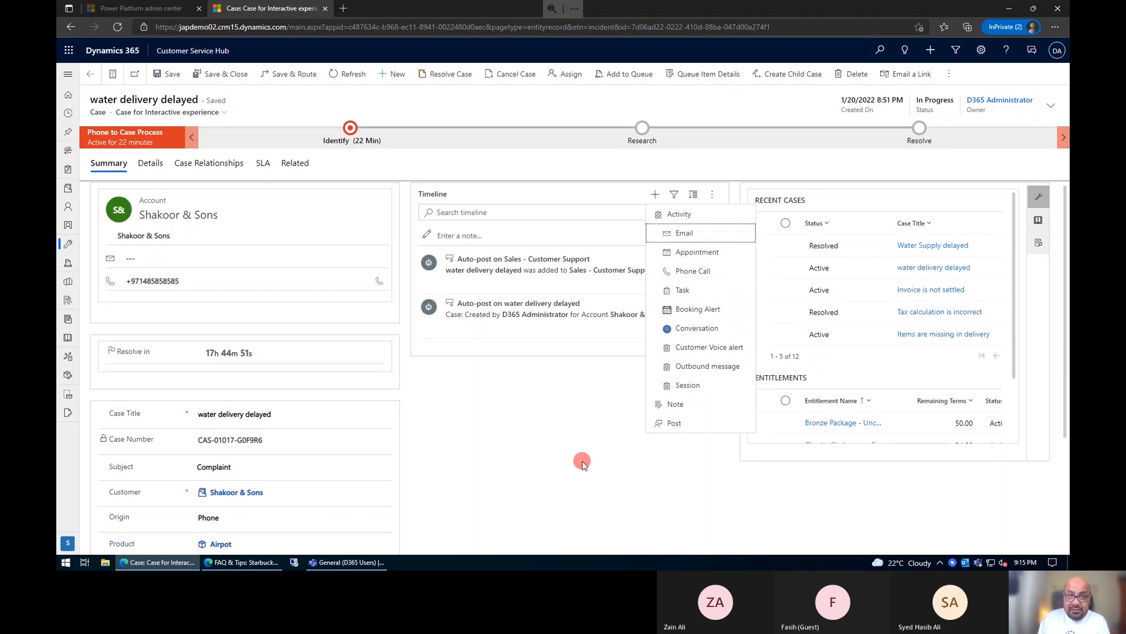
click(556, 444)
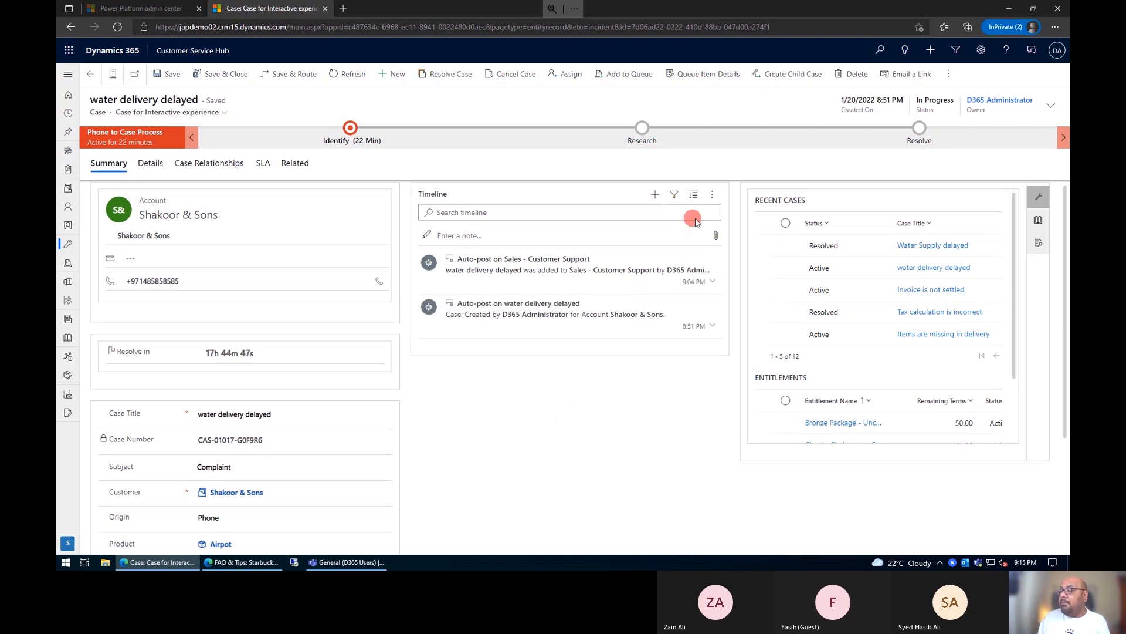
click(655, 194)
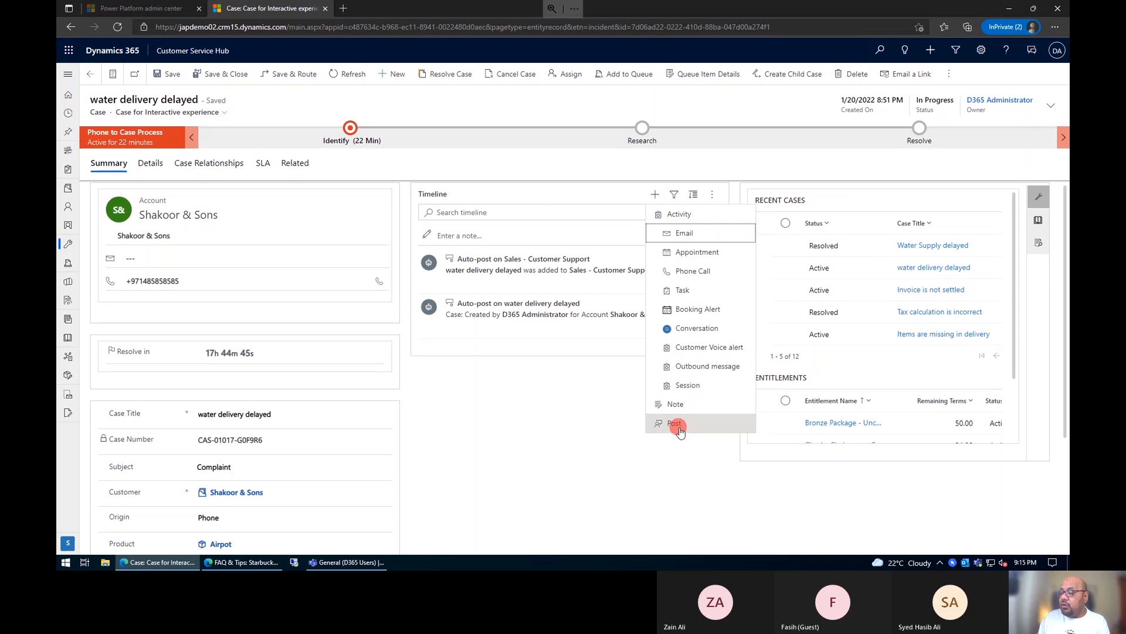
click(663, 424)
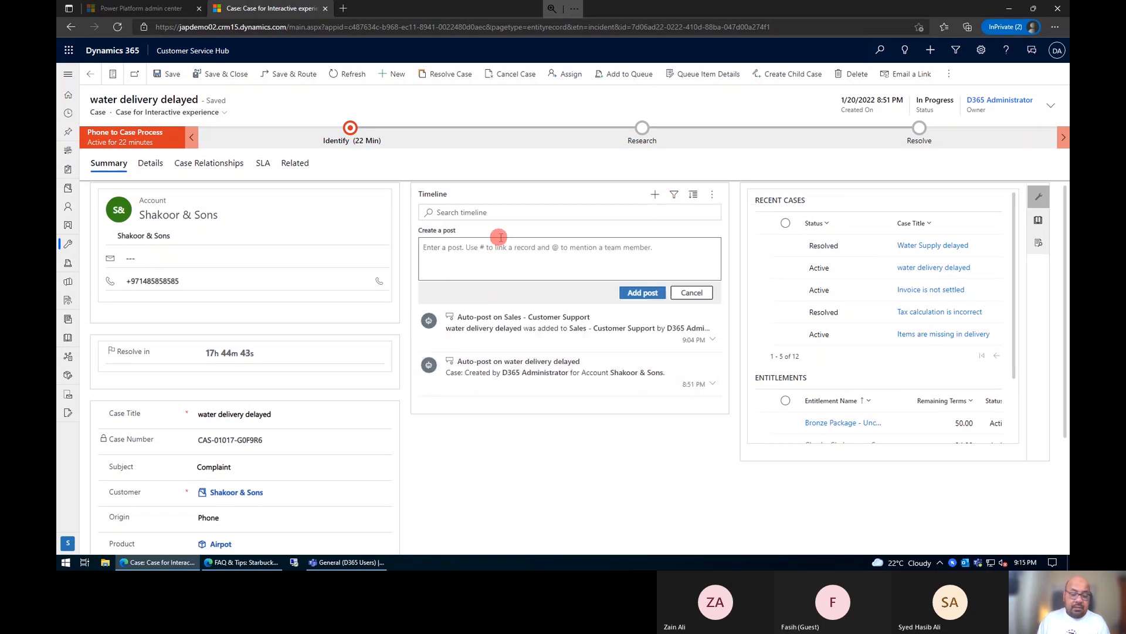
Step: Try to mention a colleague by name in the new timeline post
text(@)
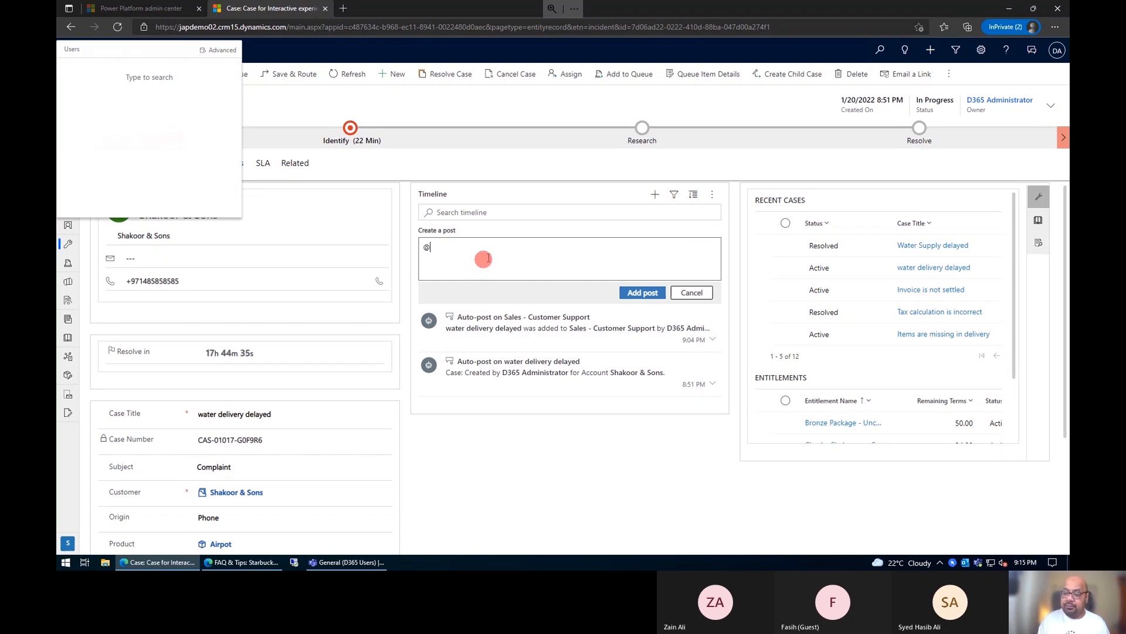
click(490, 257)
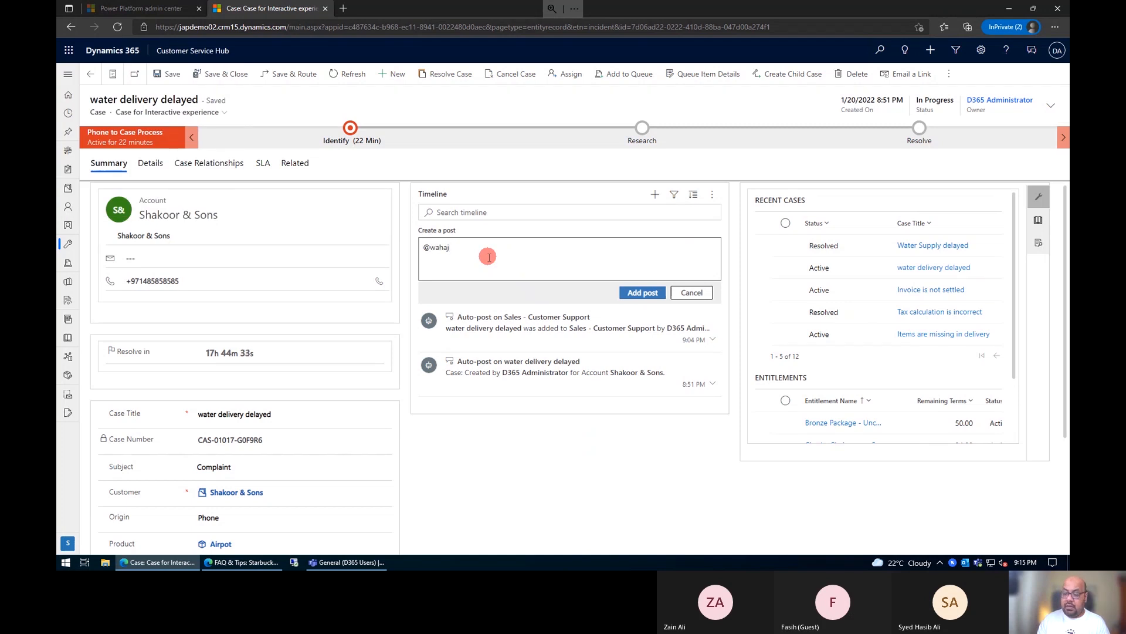
key(BackSpace)
key(BackSpace)
text(@)
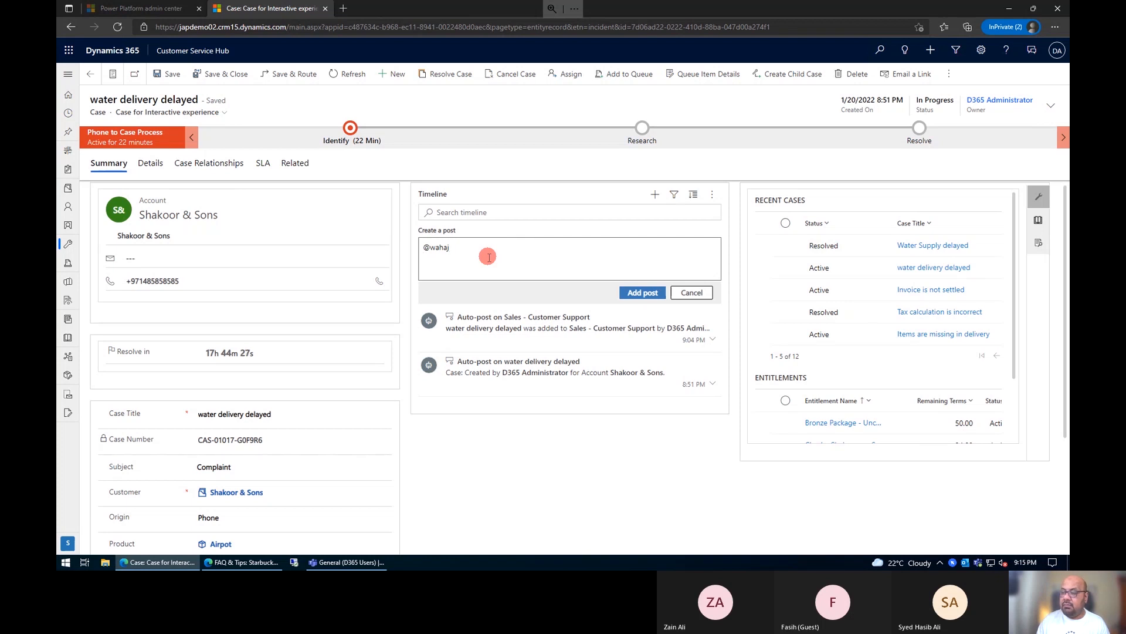
key(BackSpace)
key(BackSpace)
key(BackSpace)
text(@wahaj)
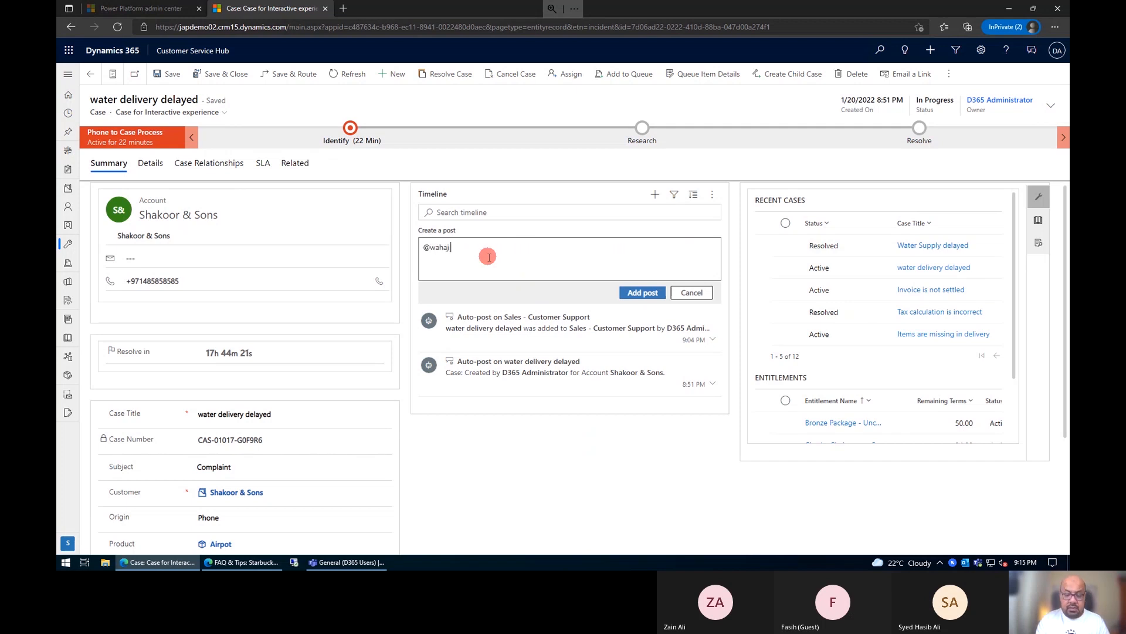
text(. could you please help me?)
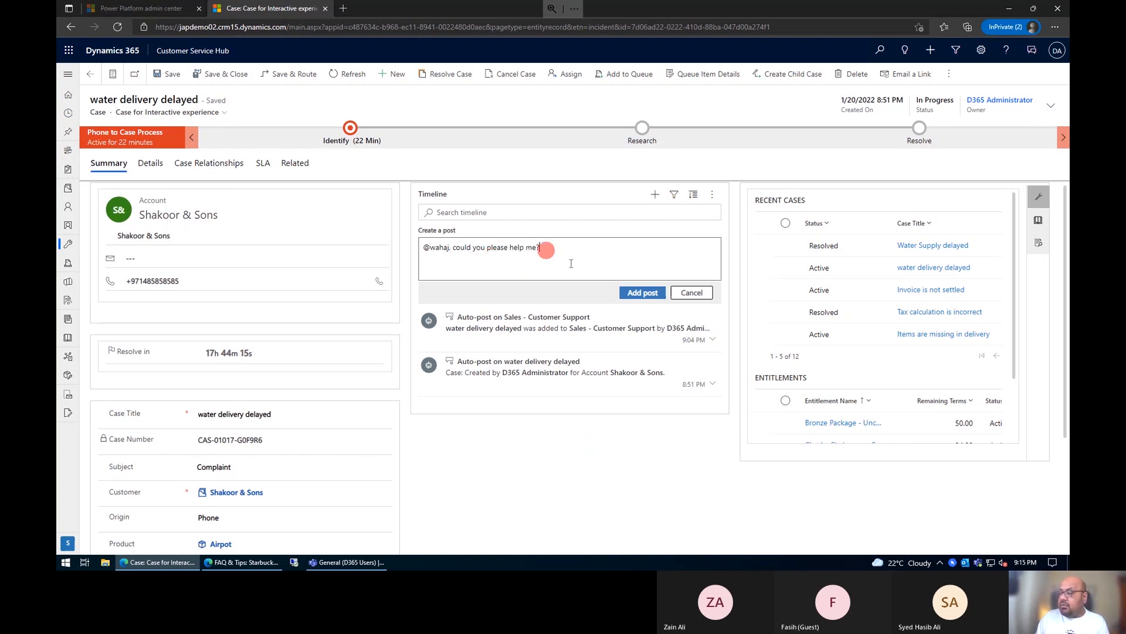
click(631, 293)
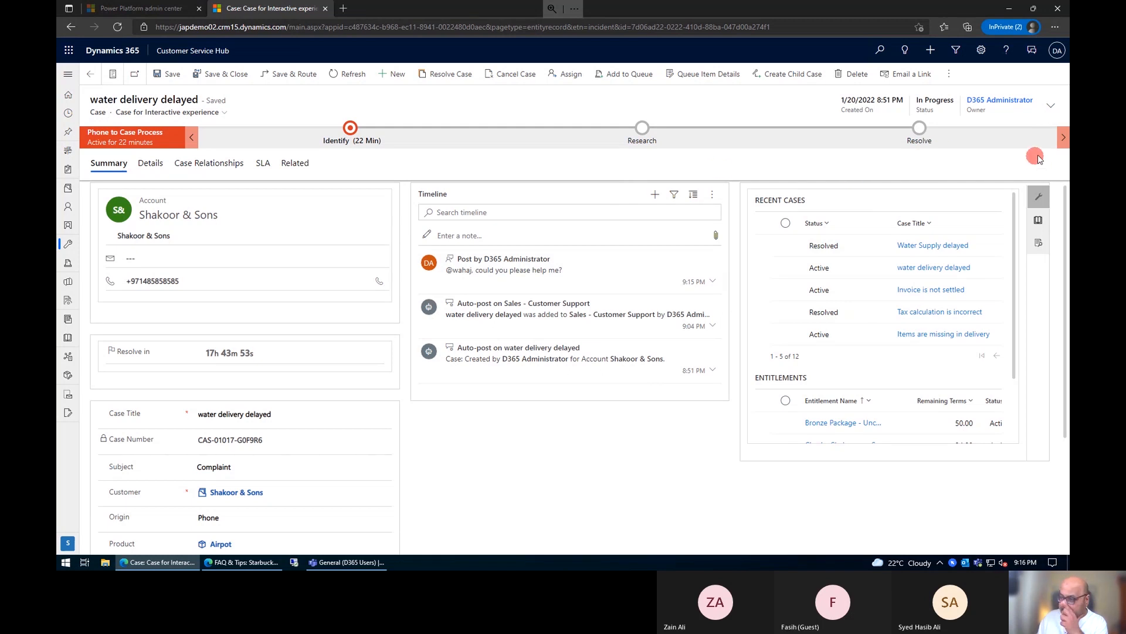
Step: Create a new Teams chat linked to the case and add two colleagues as participants
click(1034, 59)
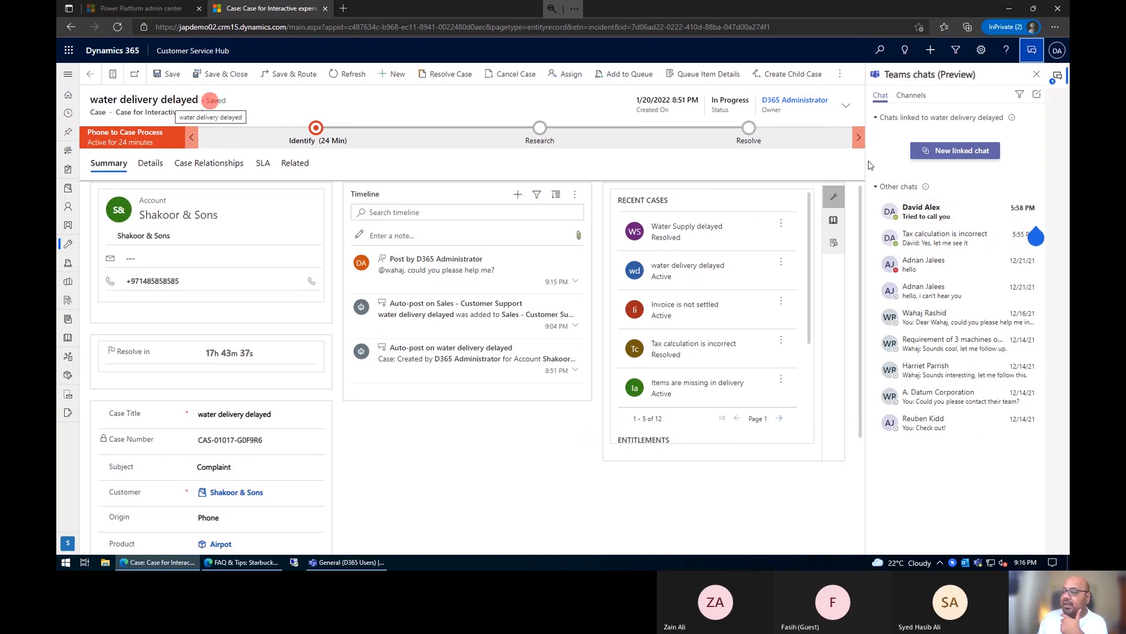
click(950, 155)
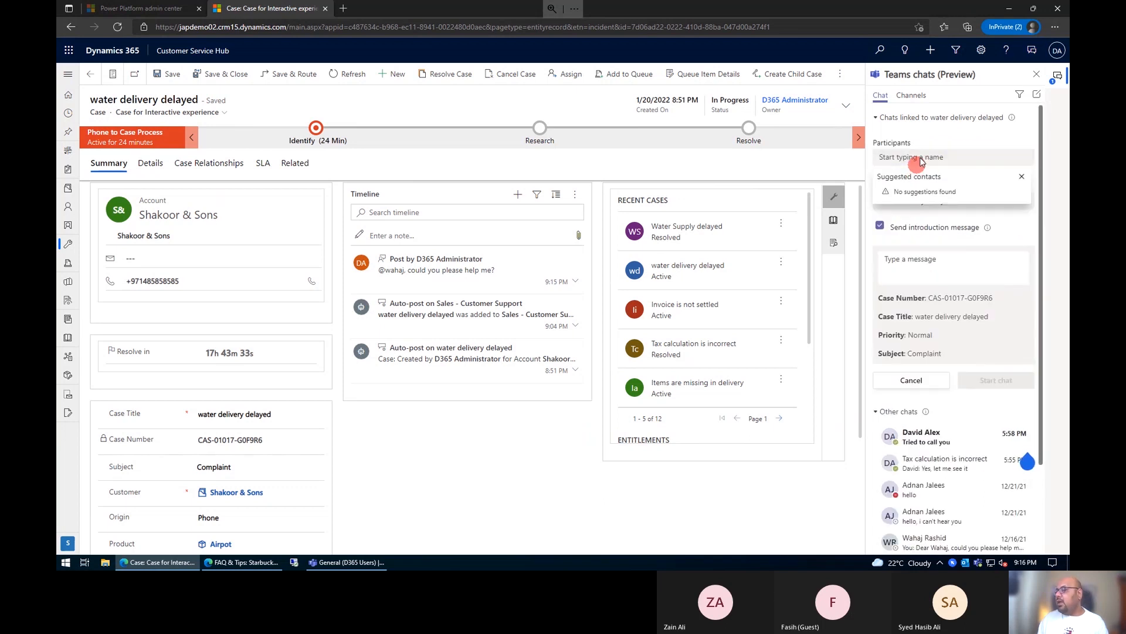
text(david)
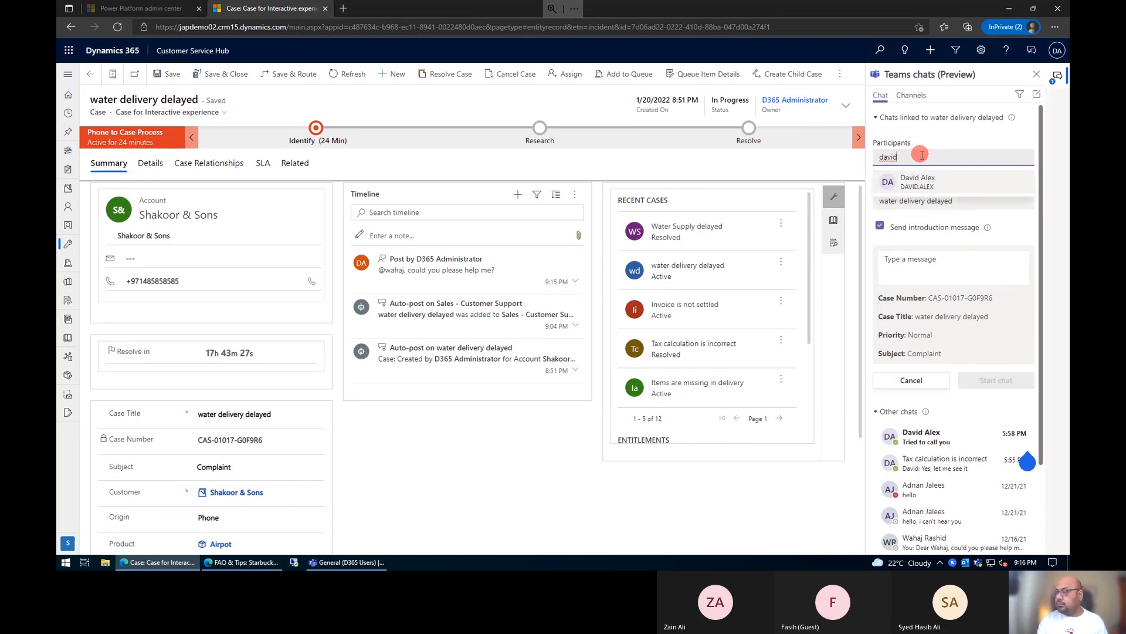
key(Return)
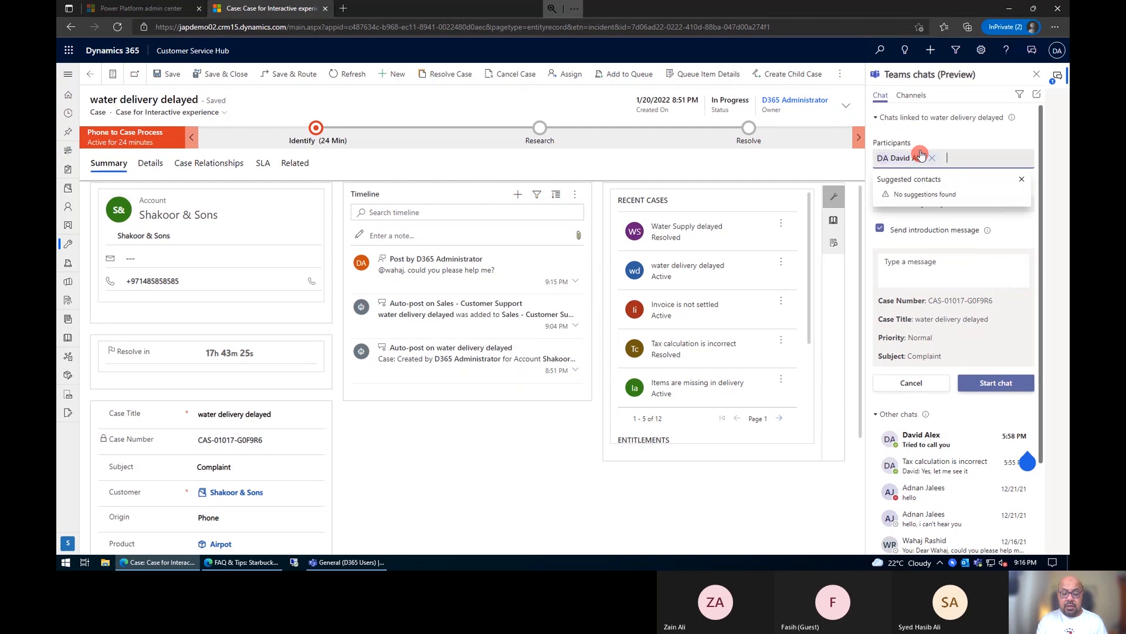
text(adnan)
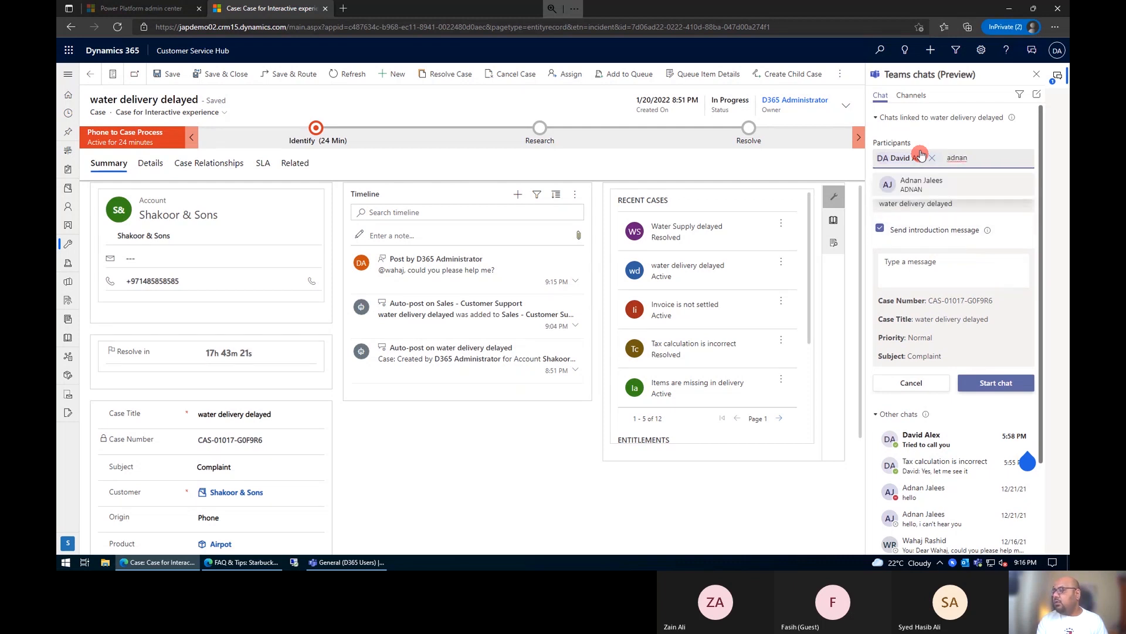
key(BackSpace)
key(BackSpace)
key(BackSpace)
key(BackSpace)
key(BackSpace)
text(bob)
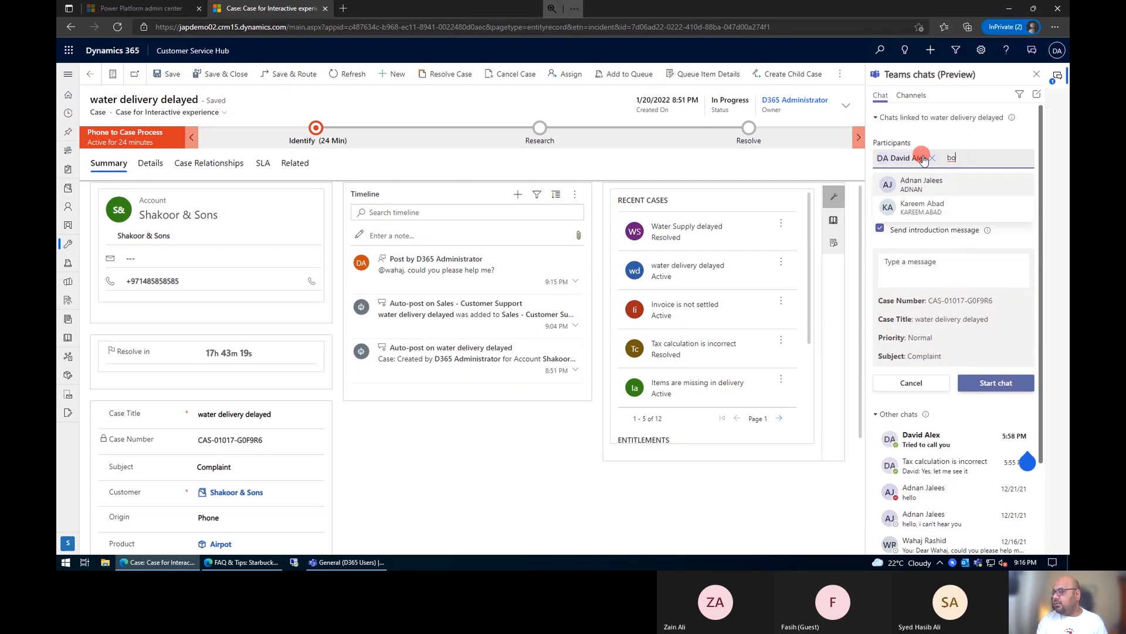
key(Return)
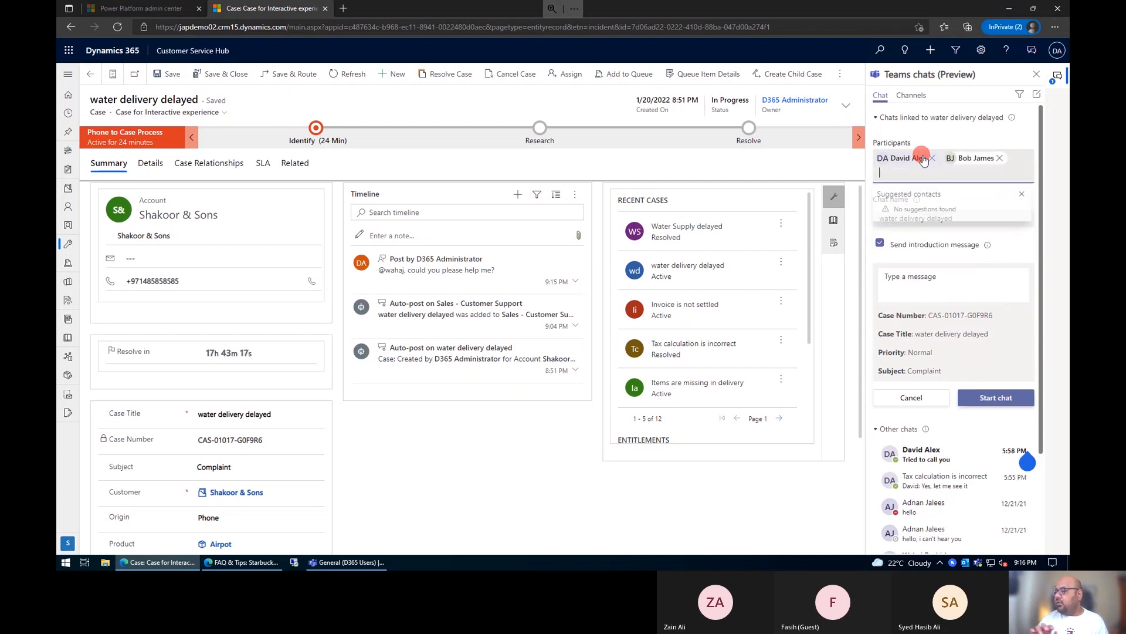
Step: Enter the introduction message "Hello Guys, I want your assistance resolving this issue", start the linked chat and load its messages
click(948, 292)
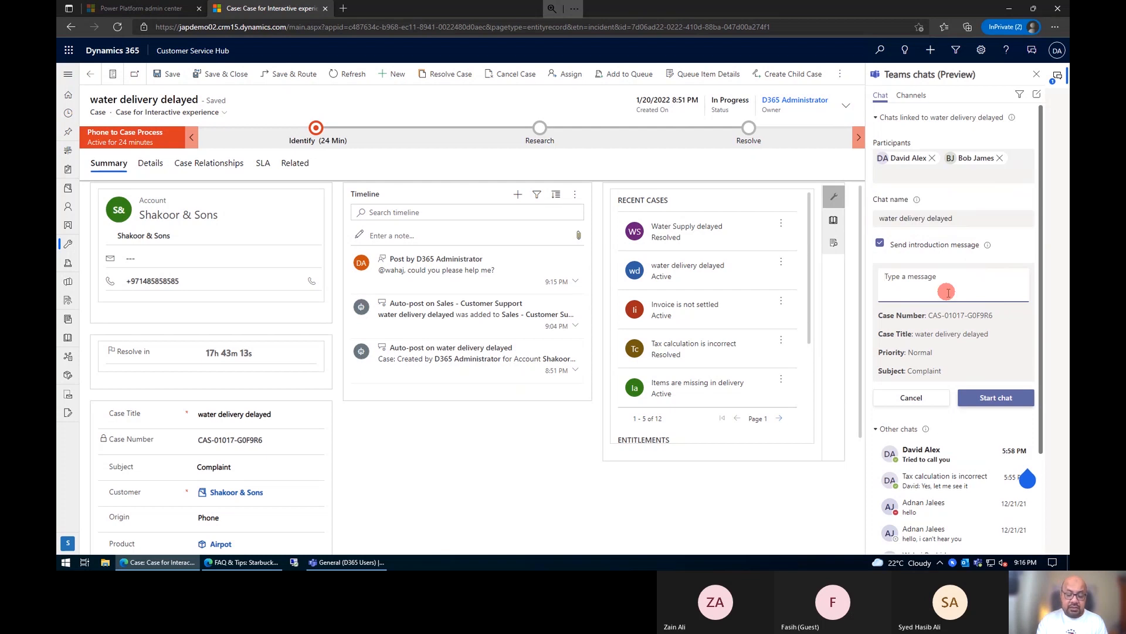
text(Hello Guys, I want your assistance resolve)
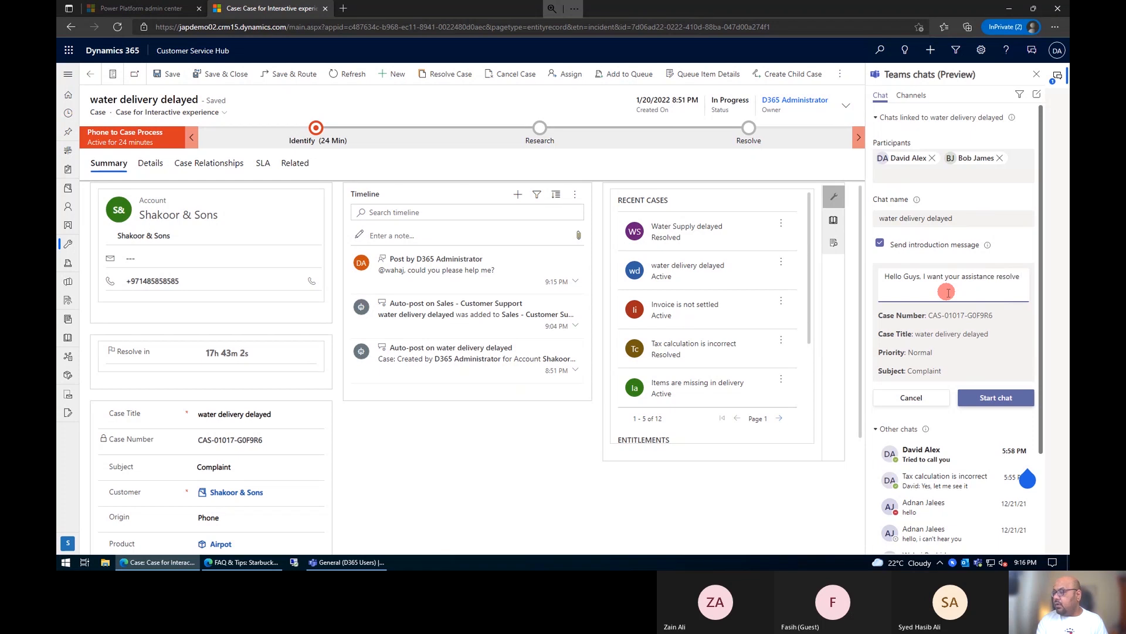
key(BackSpace)
text(ing this issue)
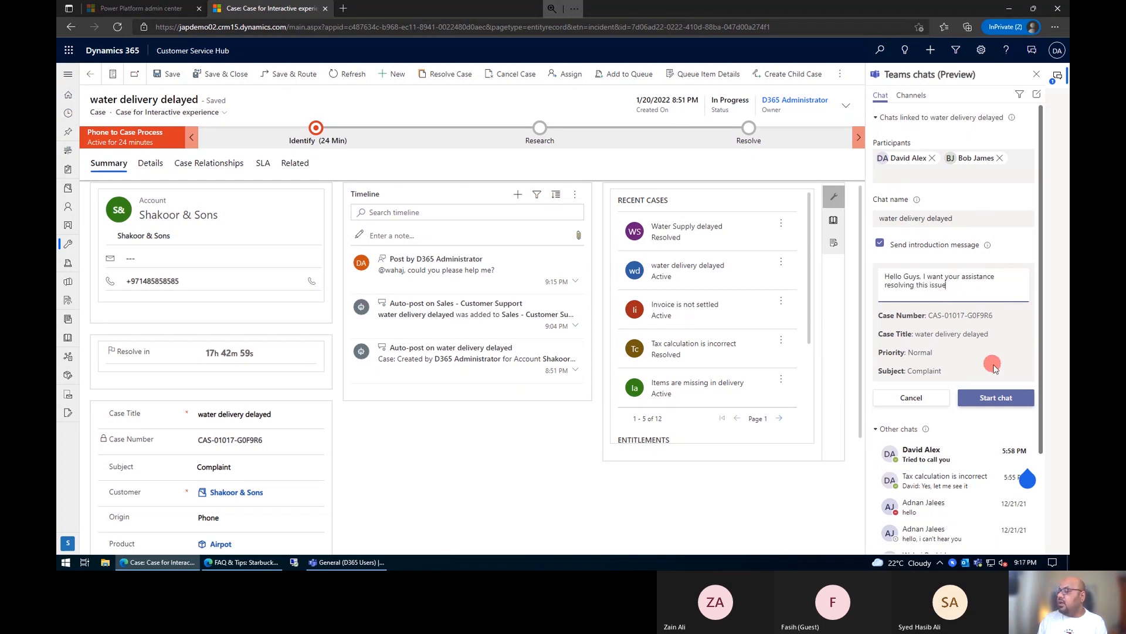
click(998, 399)
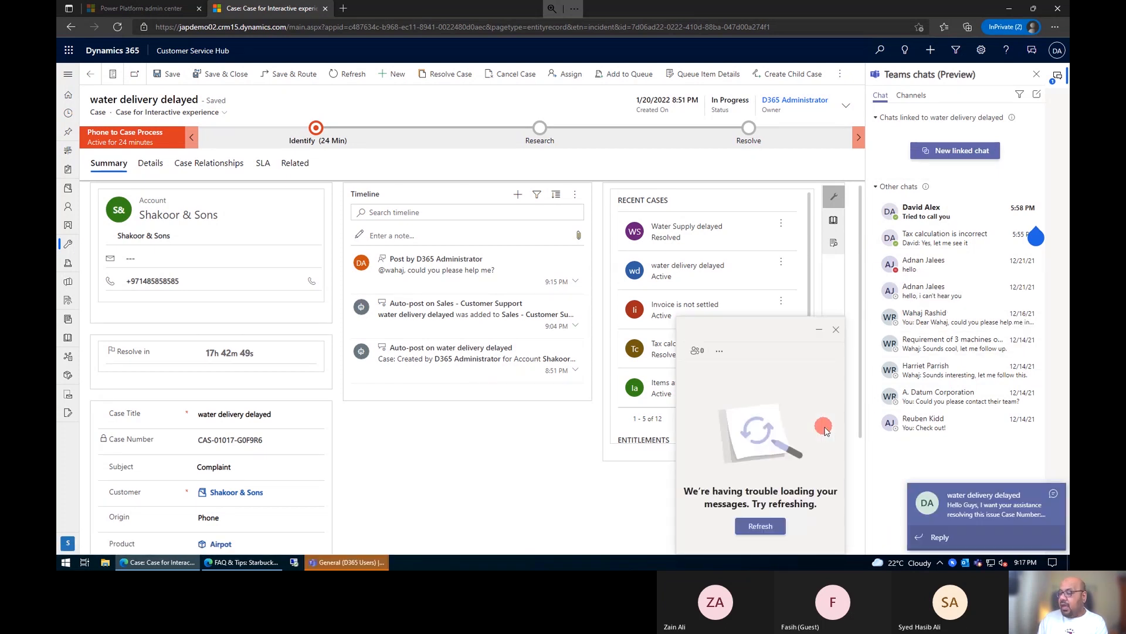
click(754, 526)
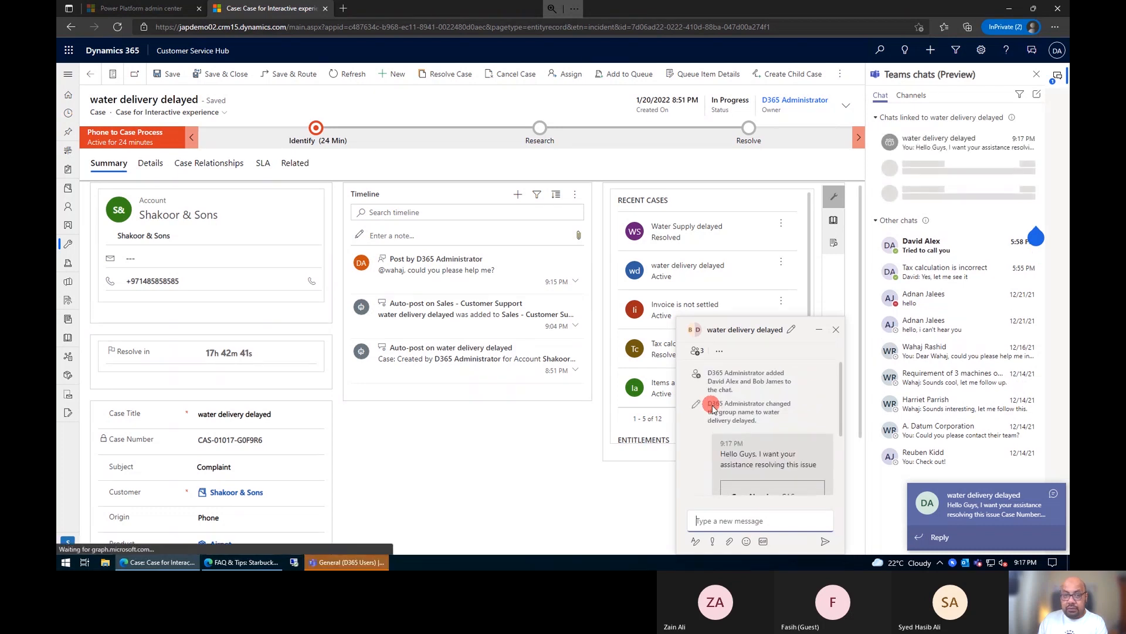
scroll(713, 405, down, 3)
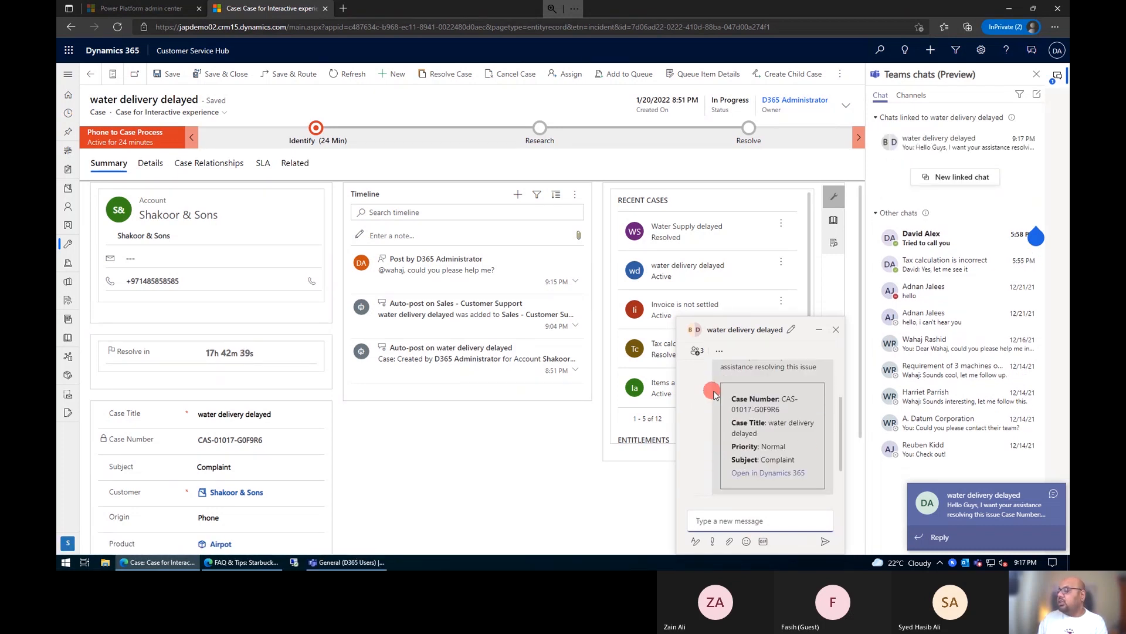
Step: Switch to Microsoft Teams, open the water delivery delayed group chat and review the case details in its message
click(940, 538)
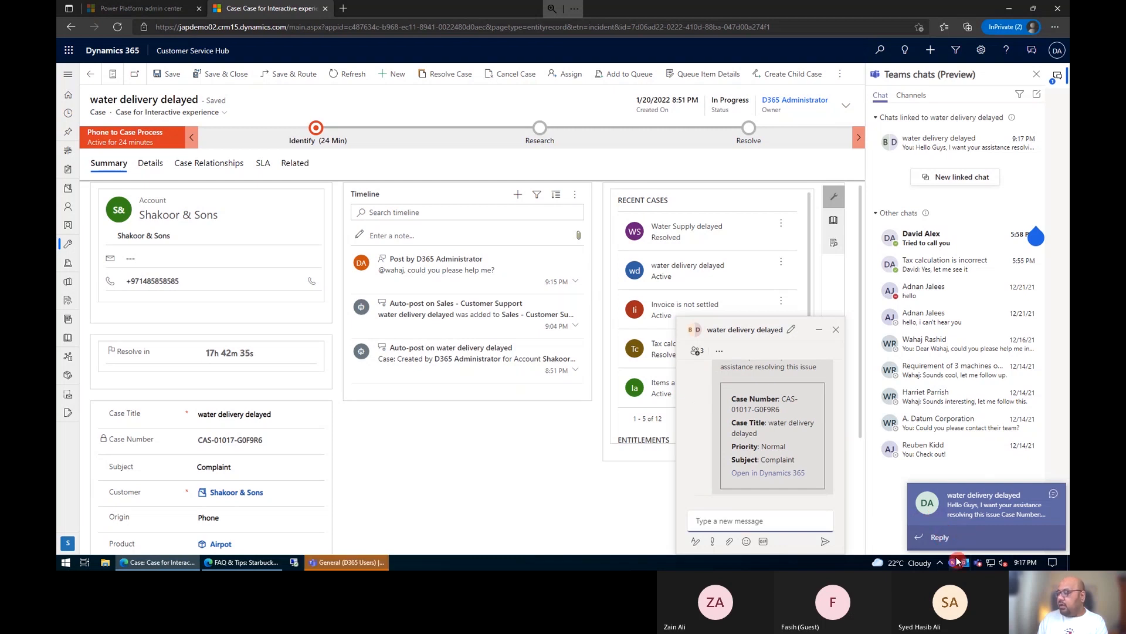
click(942, 536)
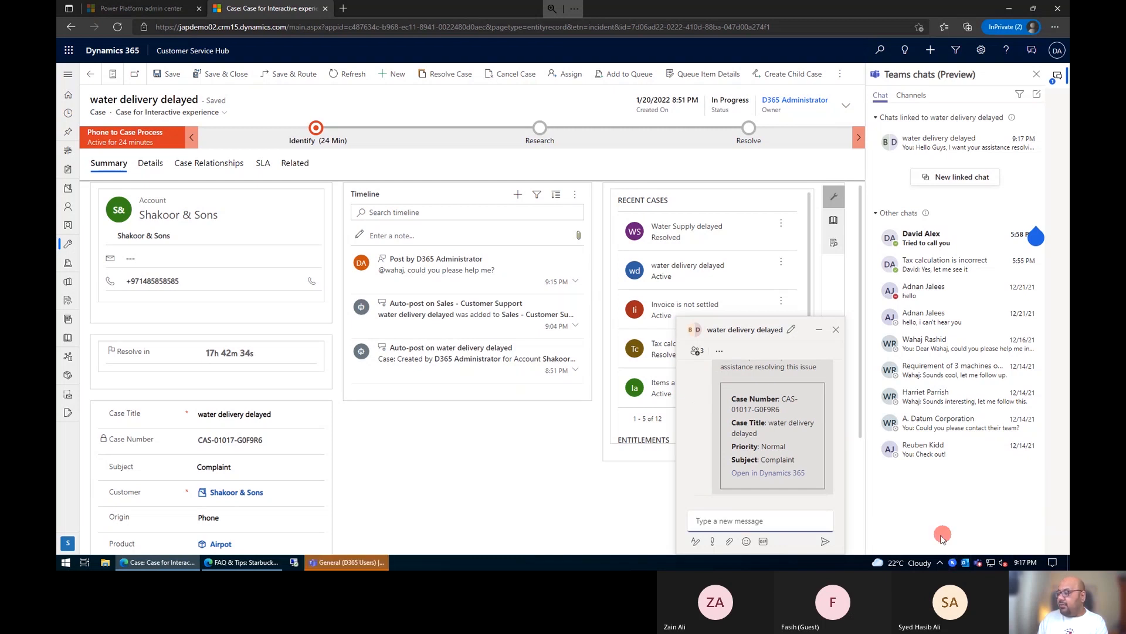
click(980, 564)
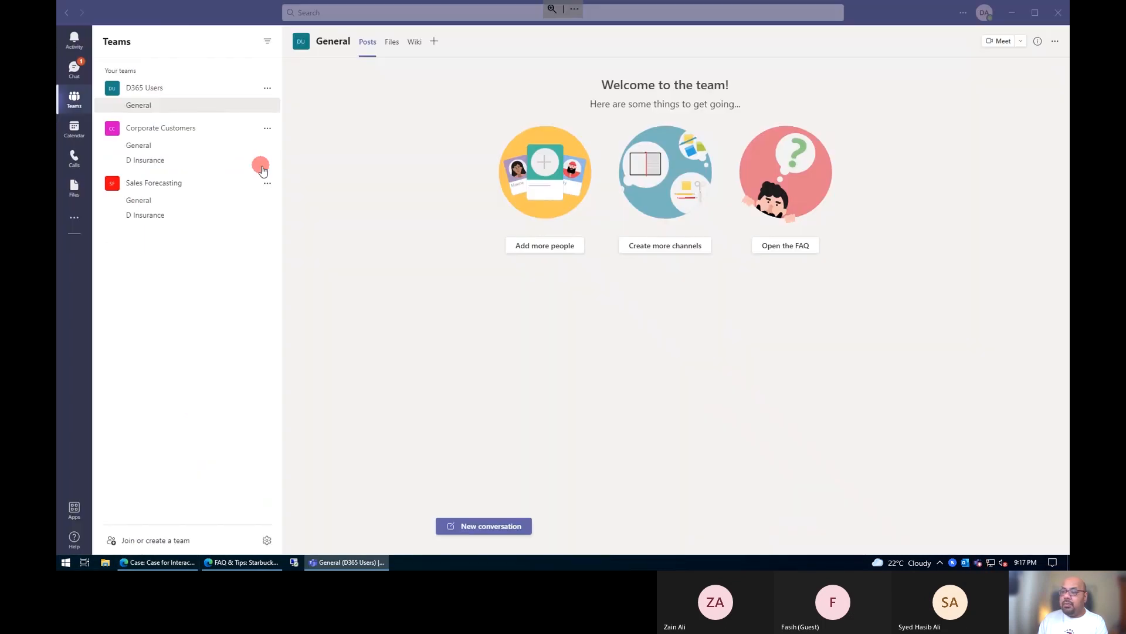
click(72, 70)
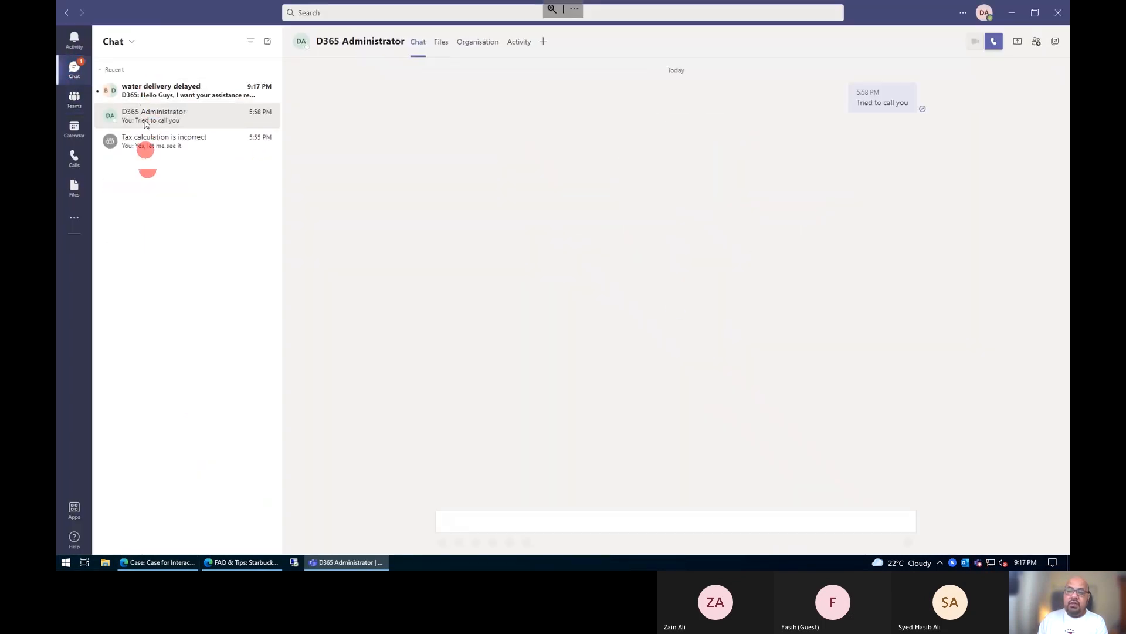
click(159, 97)
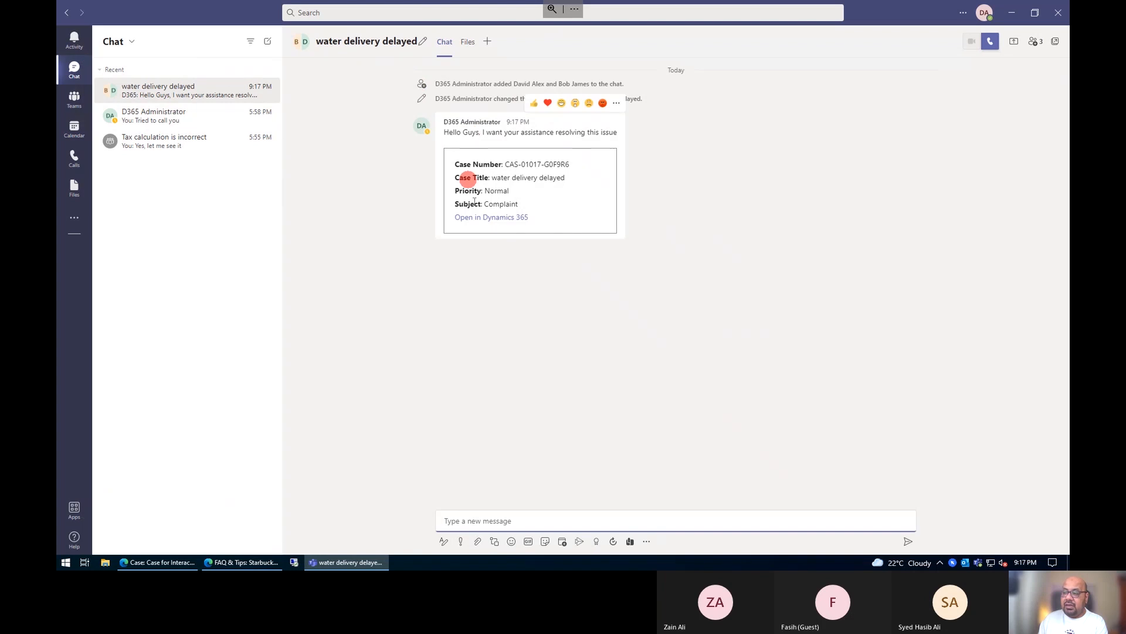
click(461, 168)
click(454, 191)
drag(459, 203, 498, 210)
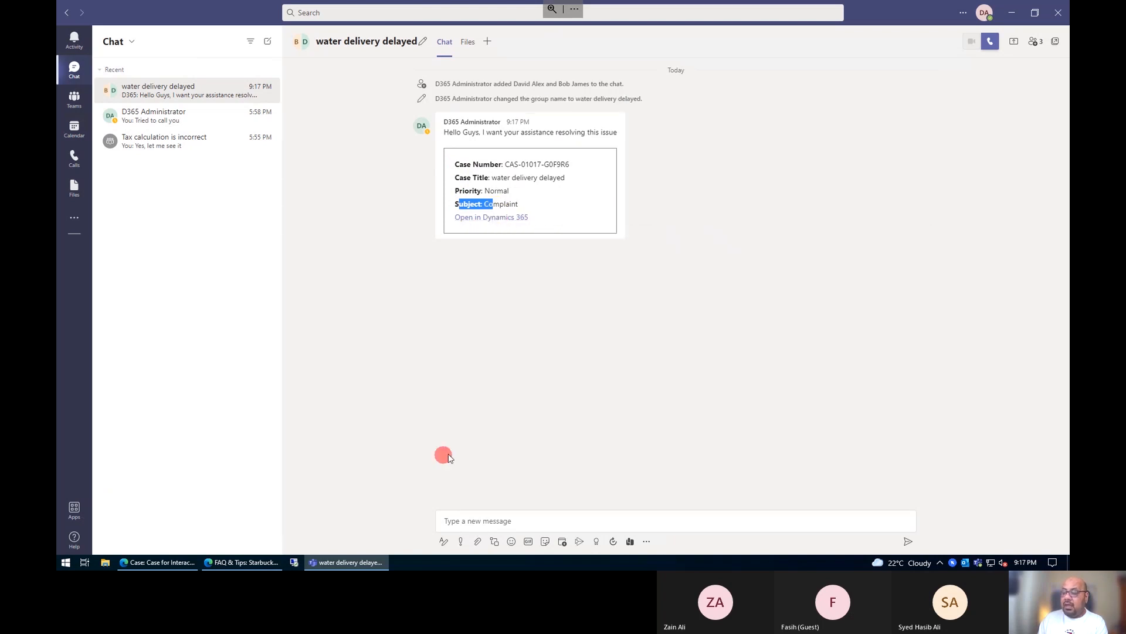
Step: Reply "Let me check" in the water delivery delayed group chat
click(480, 520)
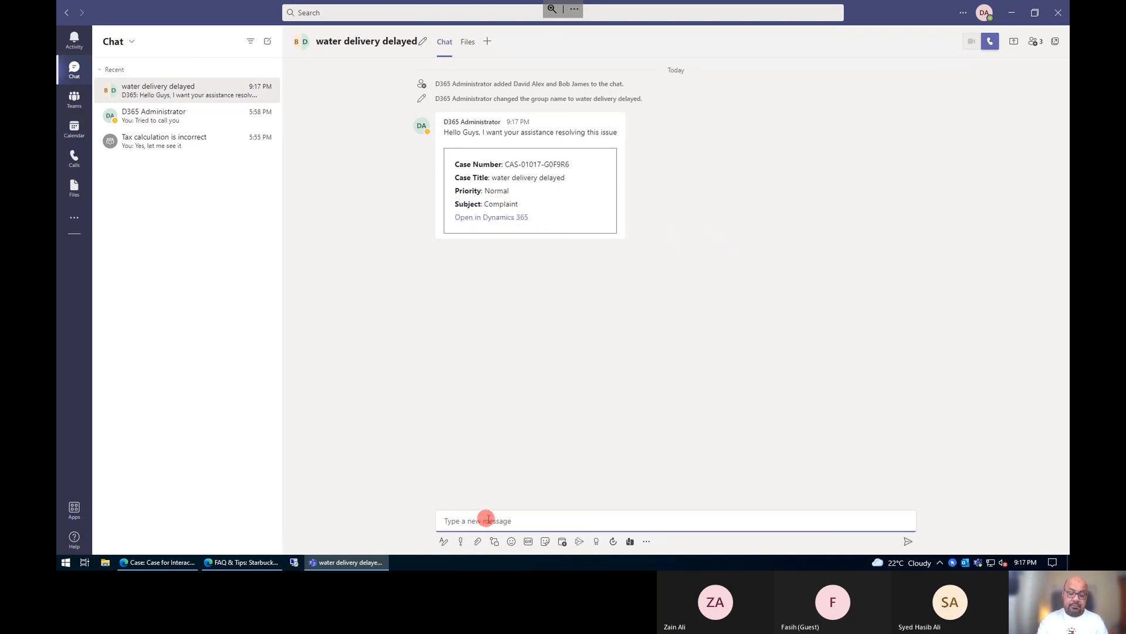
text(Let me check)
key(Return)
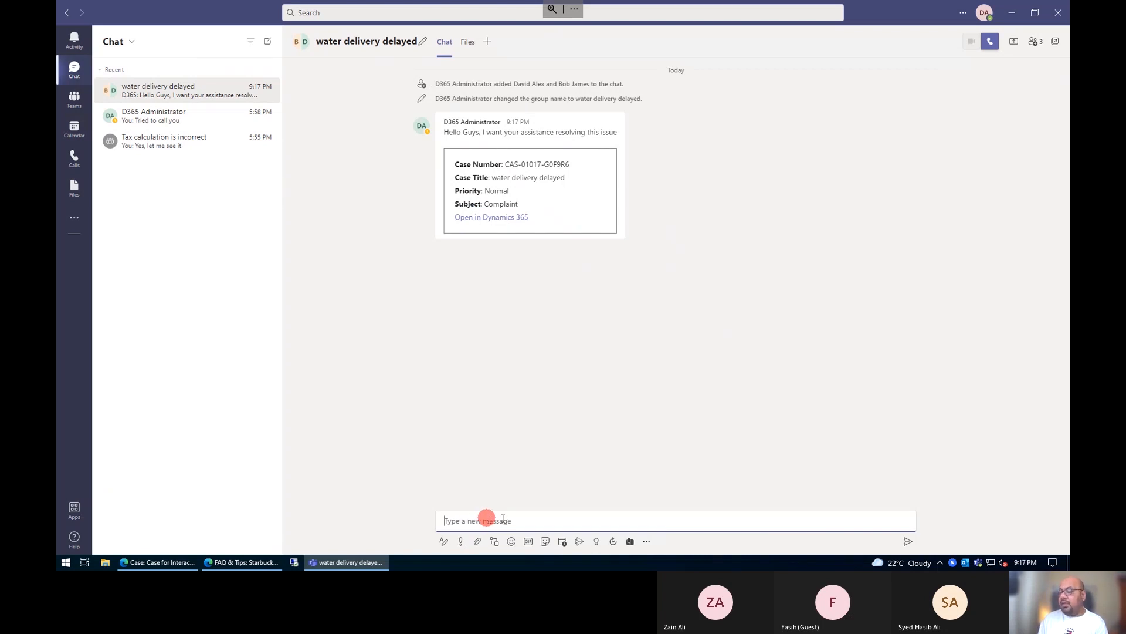
Step: Return to the water delivery delayed case, read the new reply in its linked chat and close the chat
click(1009, 14)
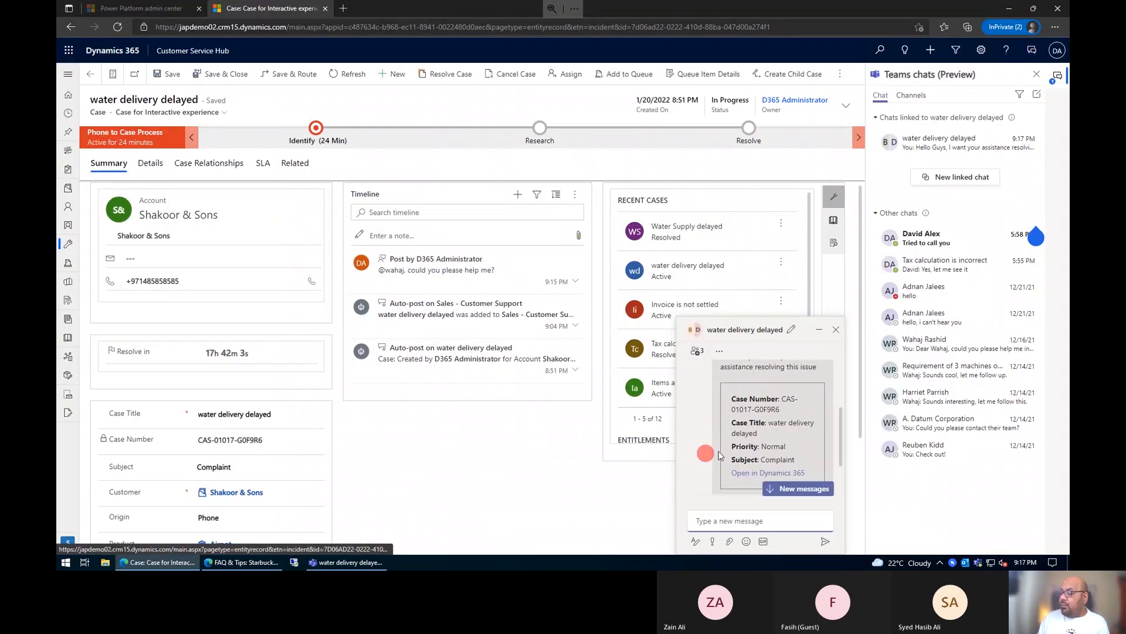
click(799, 489)
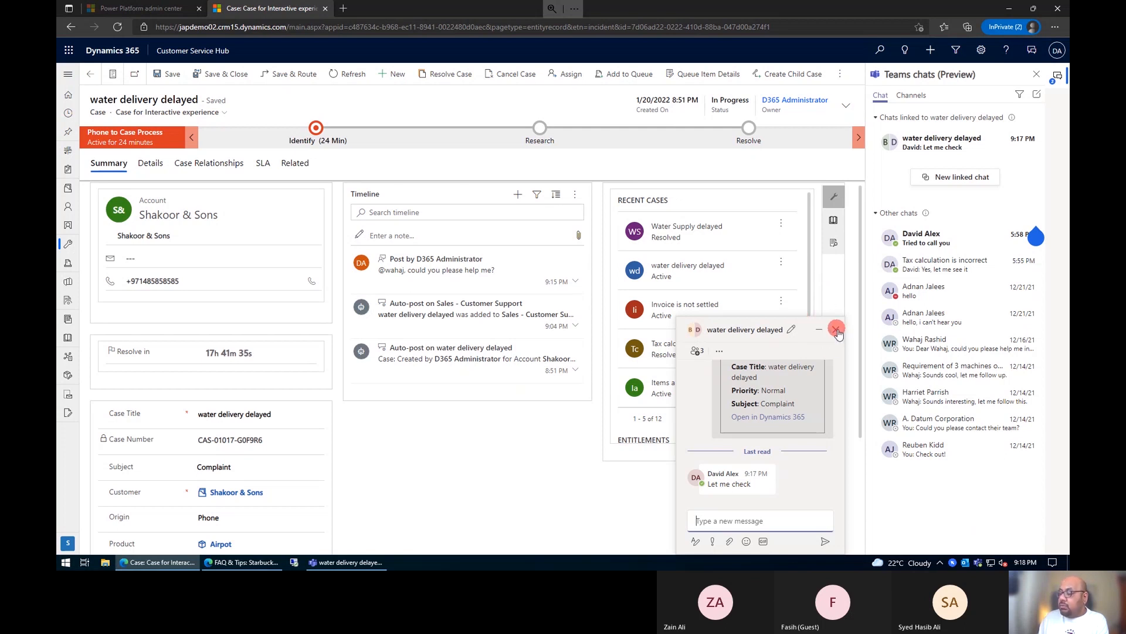
click(837, 332)
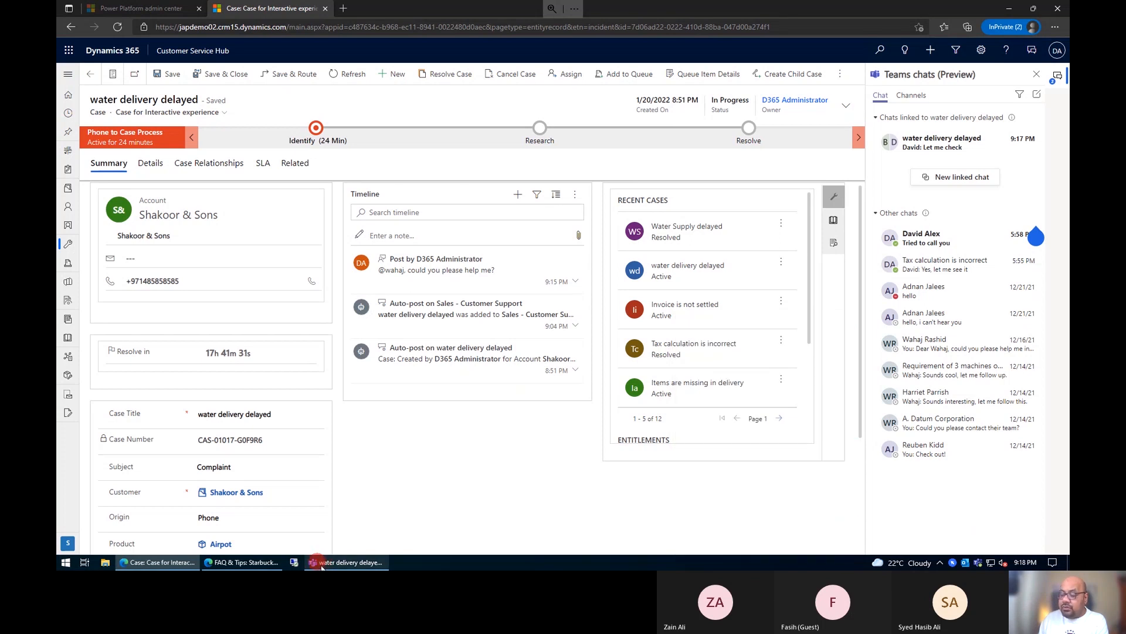
Step: Try to link a Teams channel to the case and choose or create a team for it
click(920, 97)
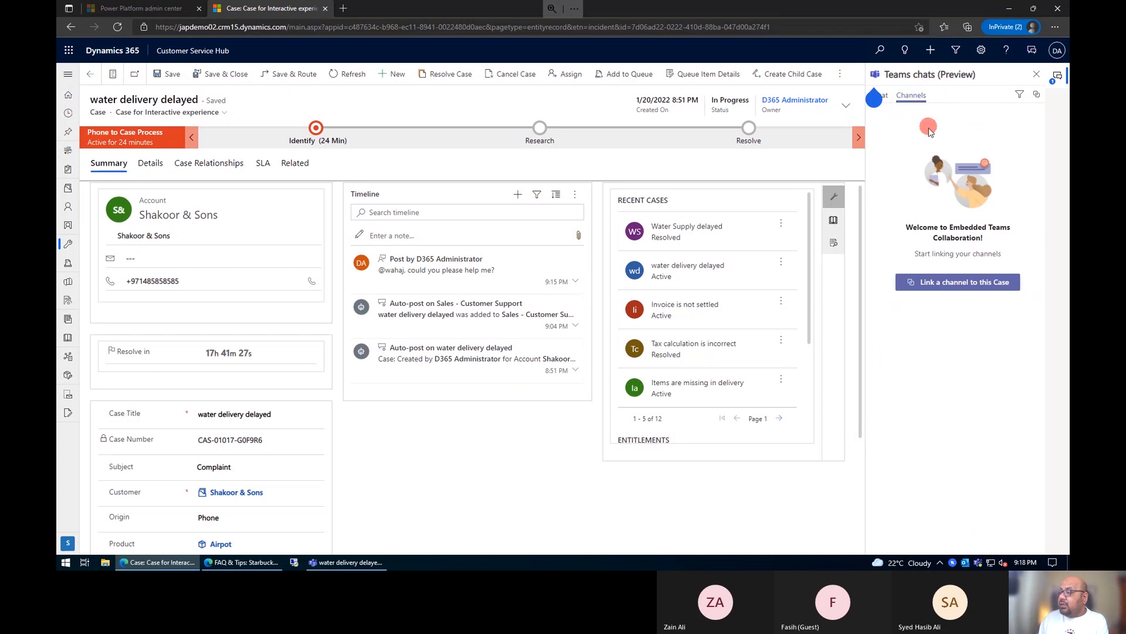
click(958, 292)
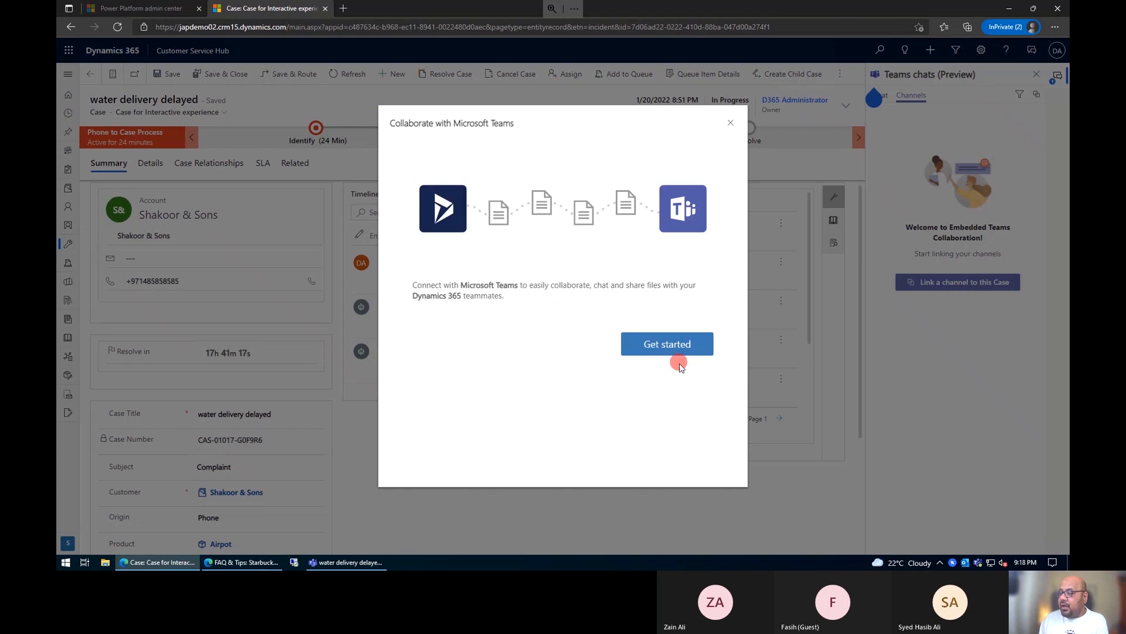
click(673, 350)
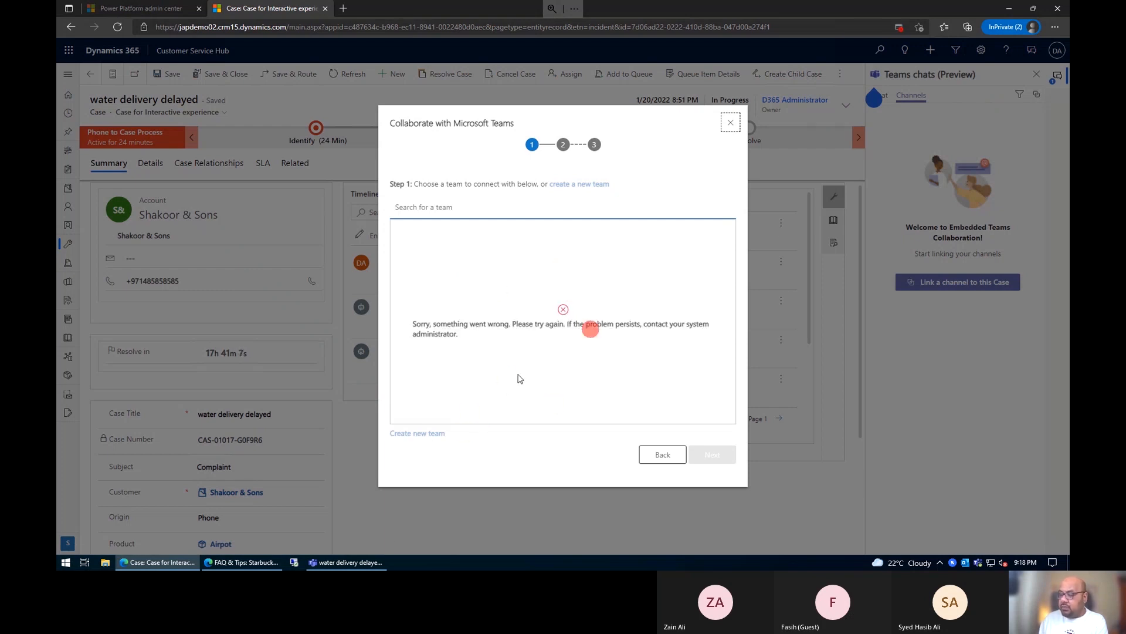
click(434, 435)
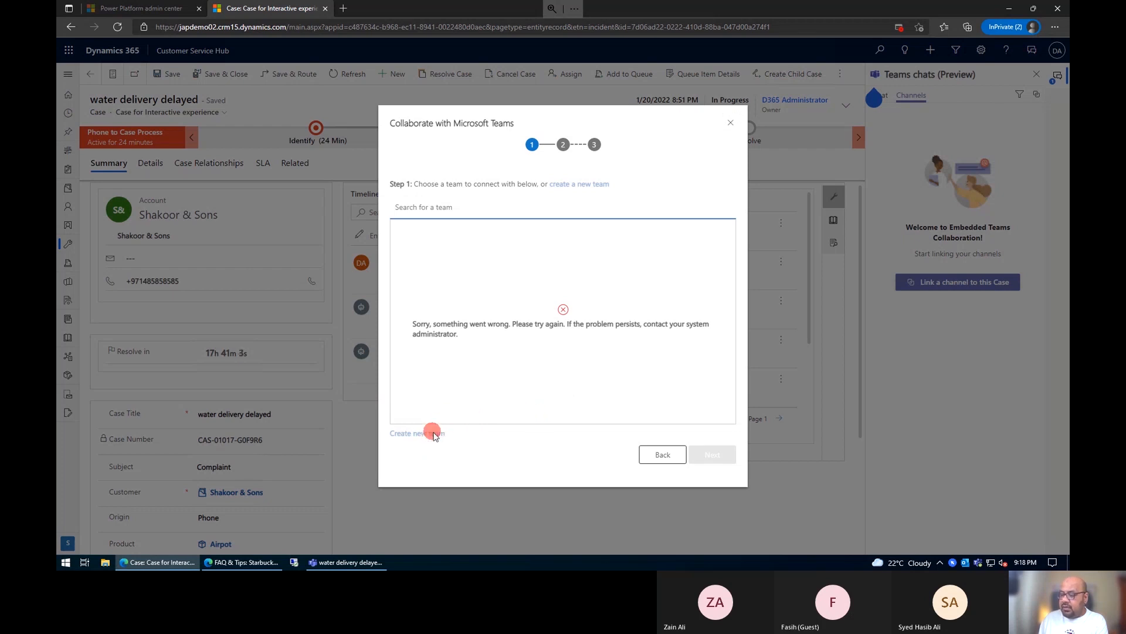
click(660, 454)
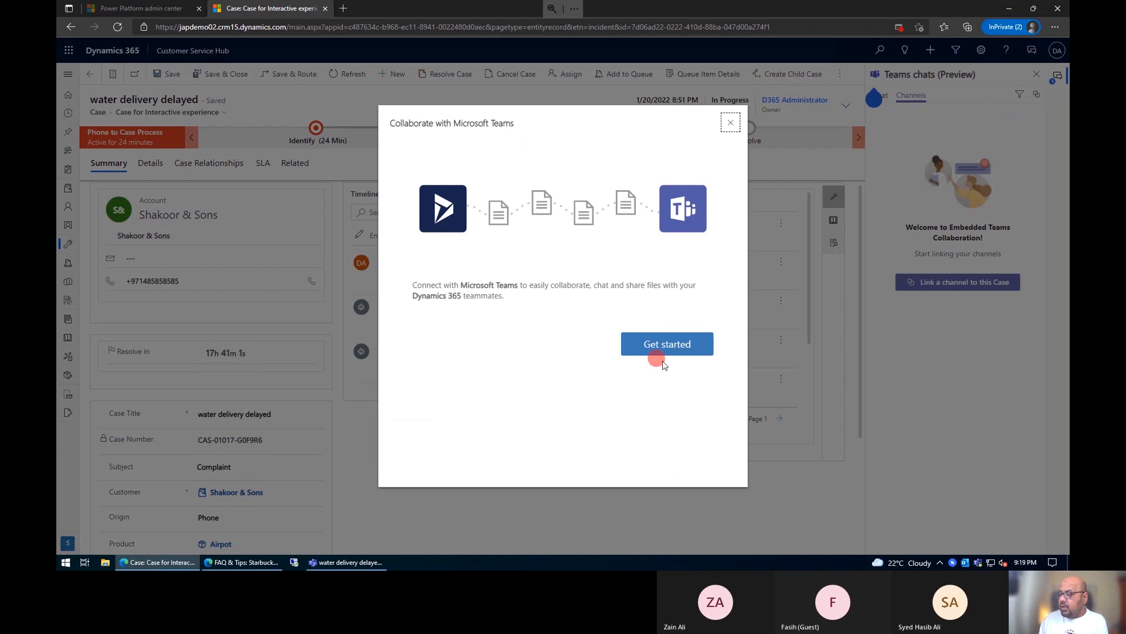
click(669, 355)
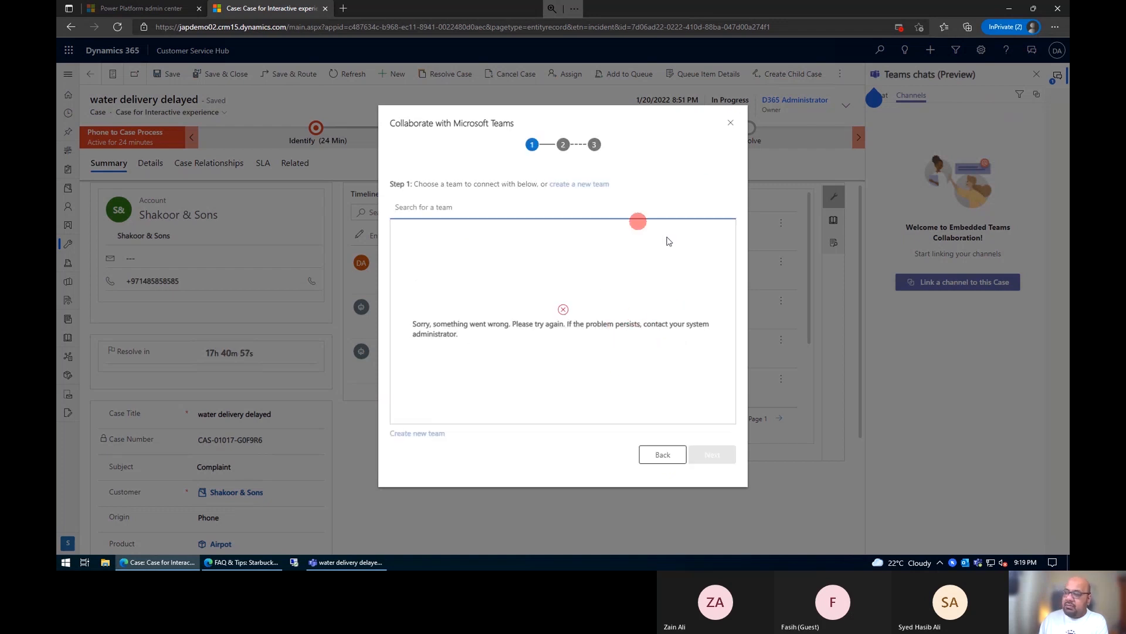
click(731, 123)
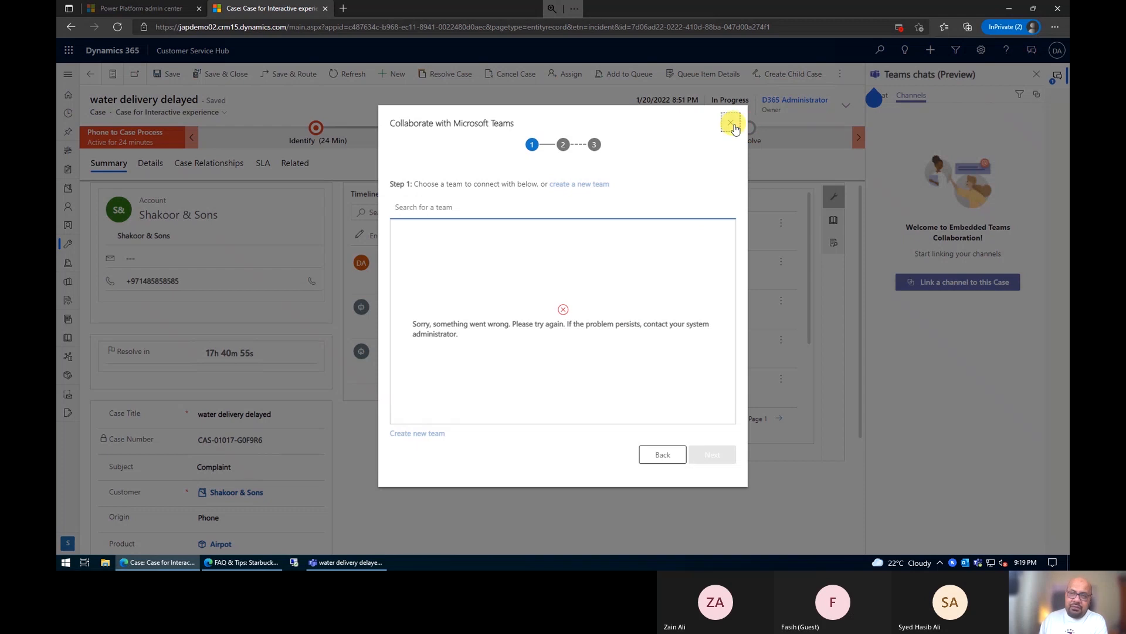
click(733, 126)
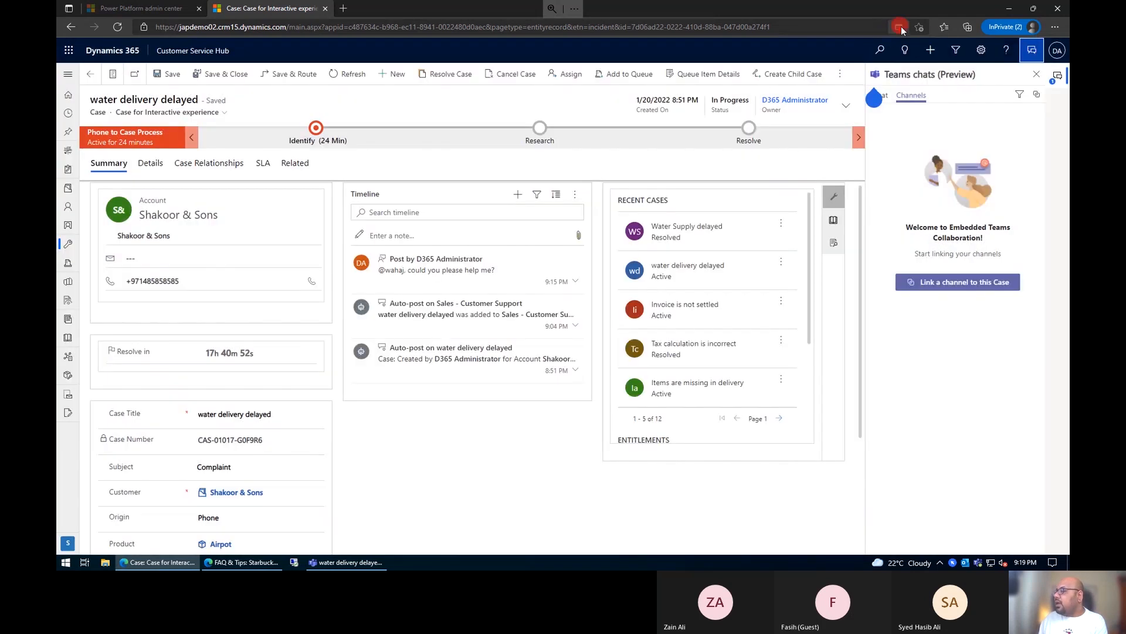
Step: Always allow pop-ups and redirects from the japdemo02.crm15.dynamics.com site
click(899, 27)
click(804, 107)
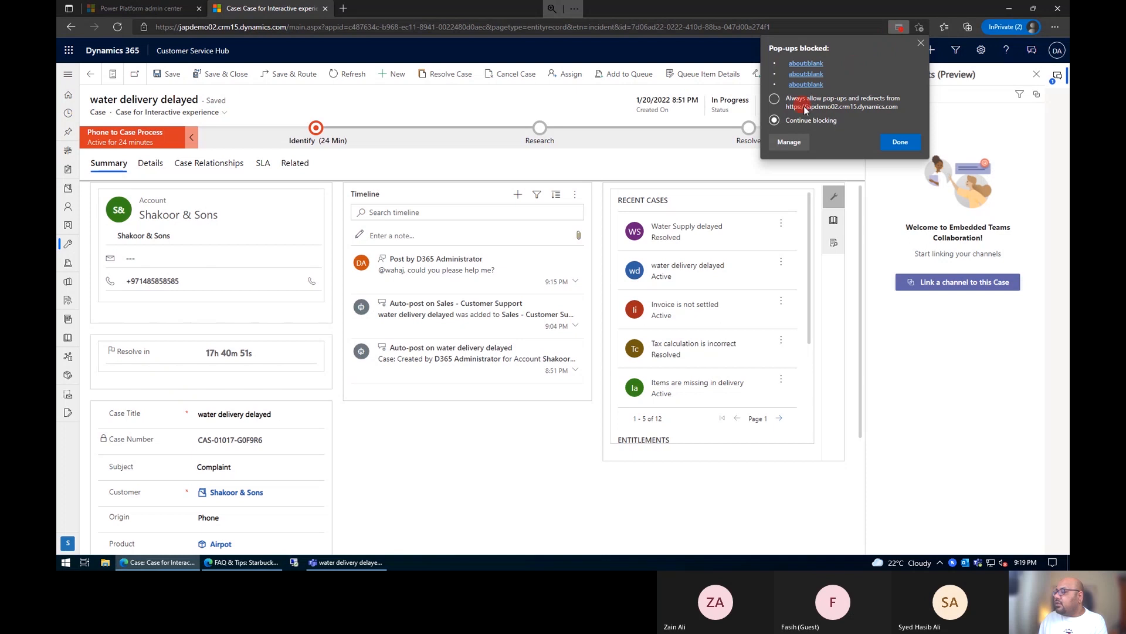
click(903, 142)
Step: Start linking a channel to the case and choose Corporate Customers as the team to connect
click(956, 284)
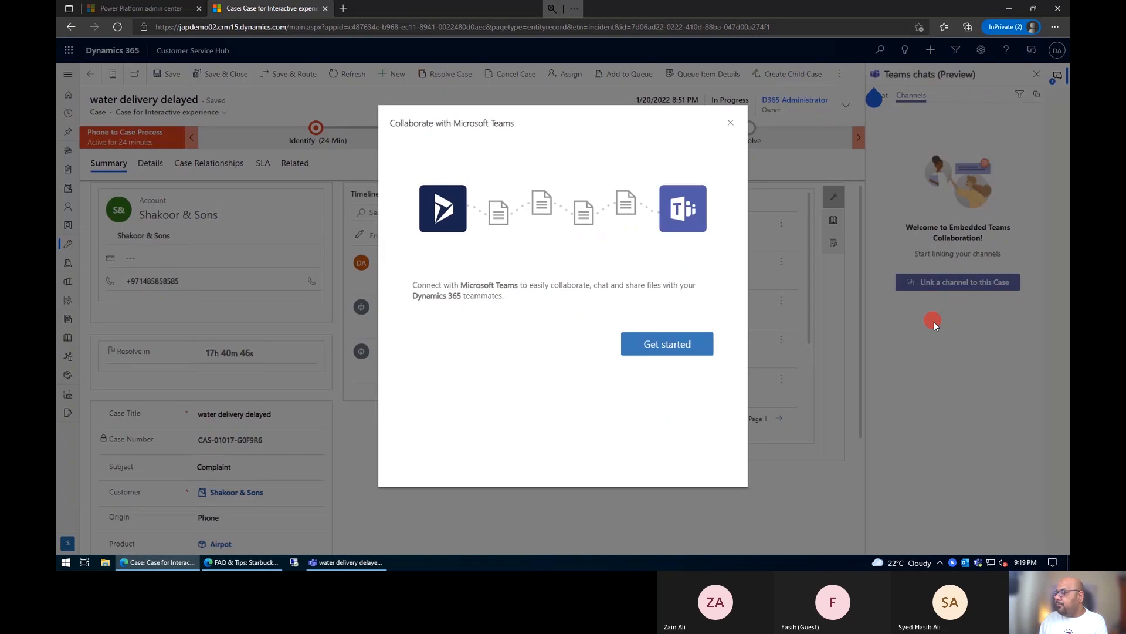
click(683, 346)
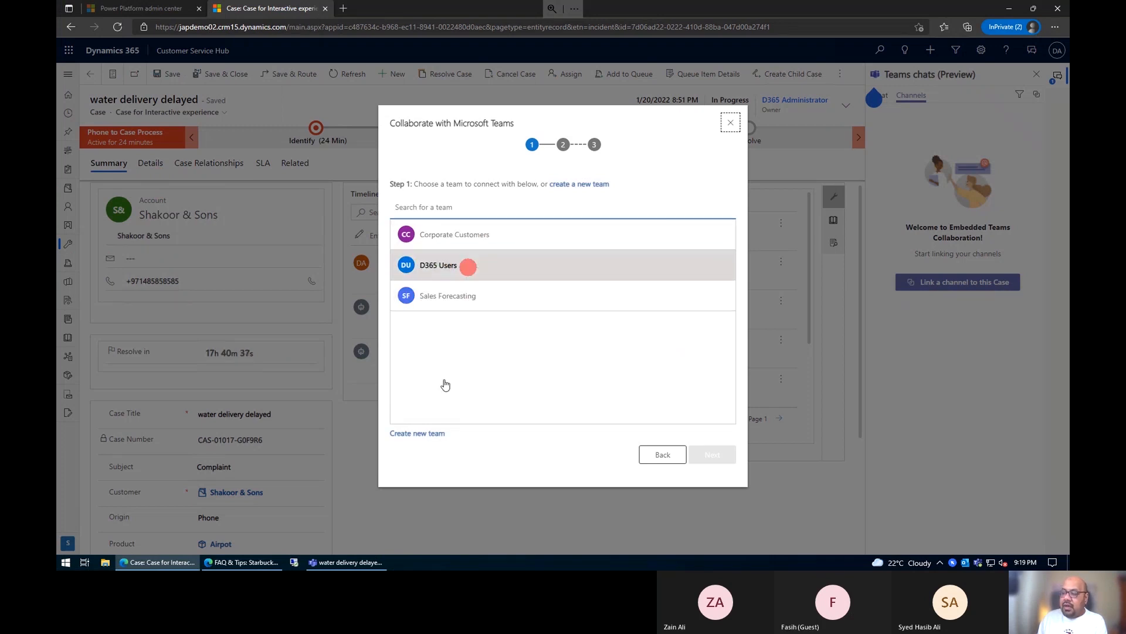
click(452, 237)
click(709, 455)
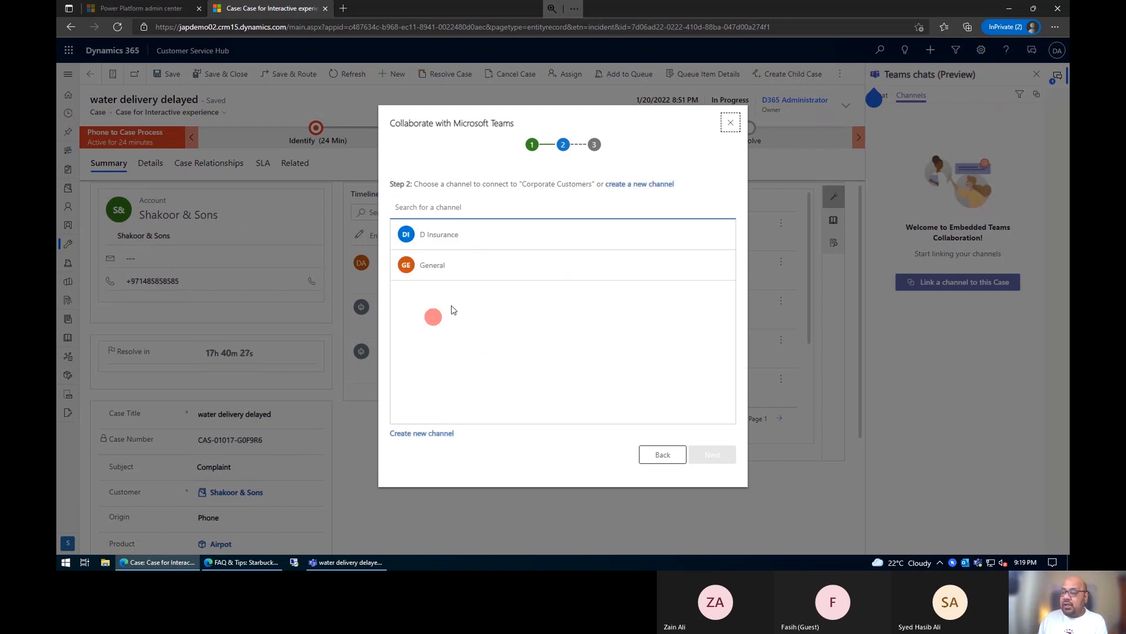
Step: Create a channel named "Shakoor and Sons" in the Corporate Customers team, select all listed members and finish linking it to the case
click(421, 433)
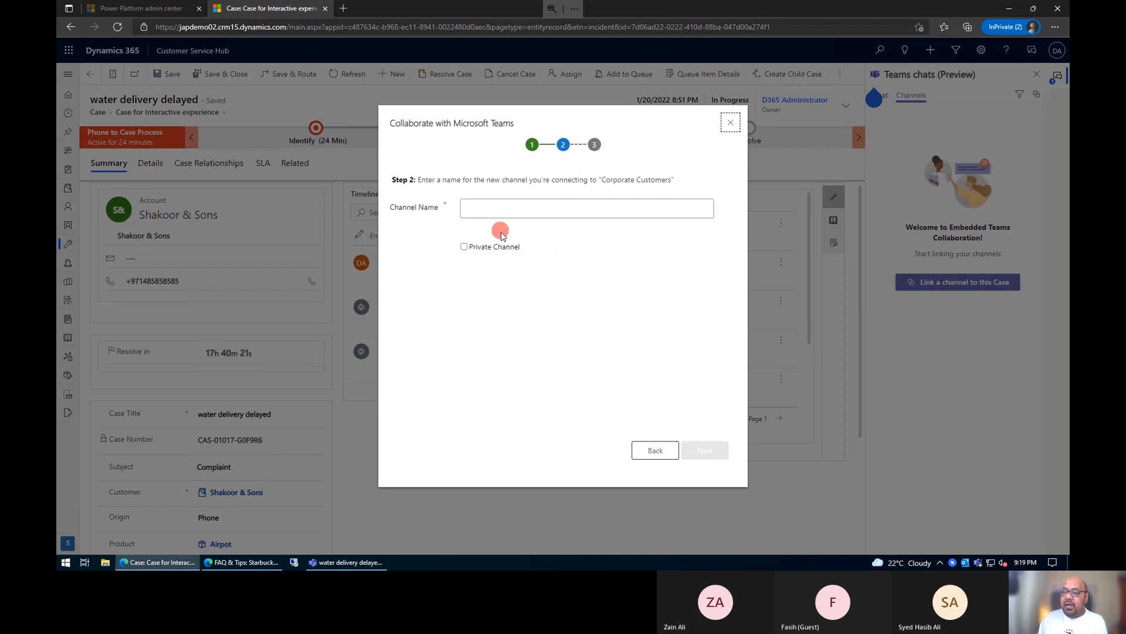
click(502, 208)
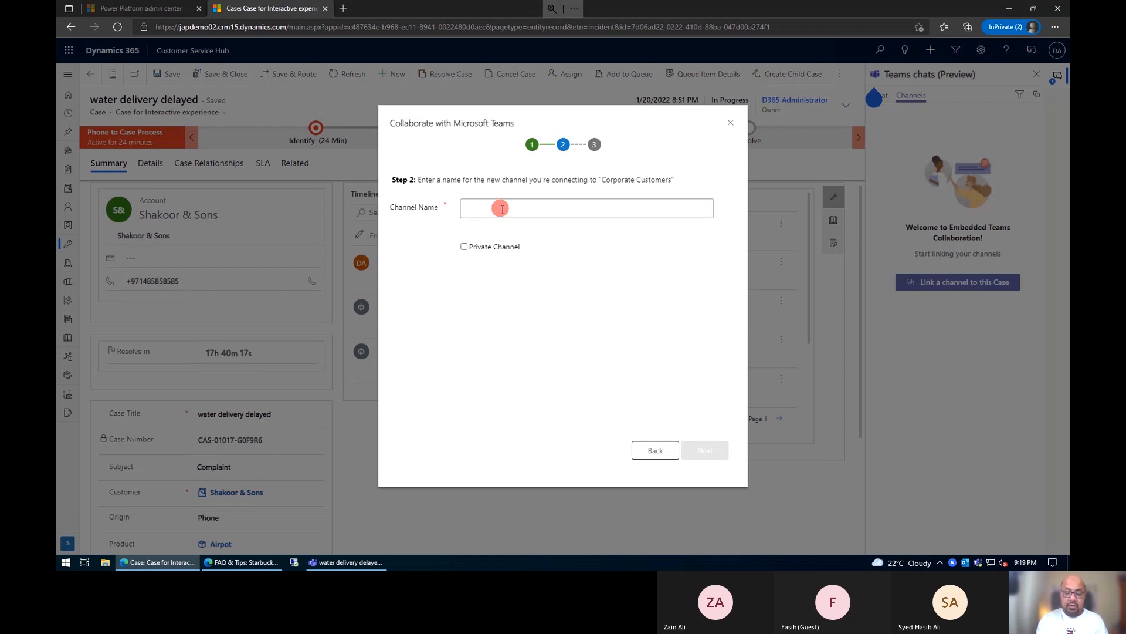
text(Shakoor &)
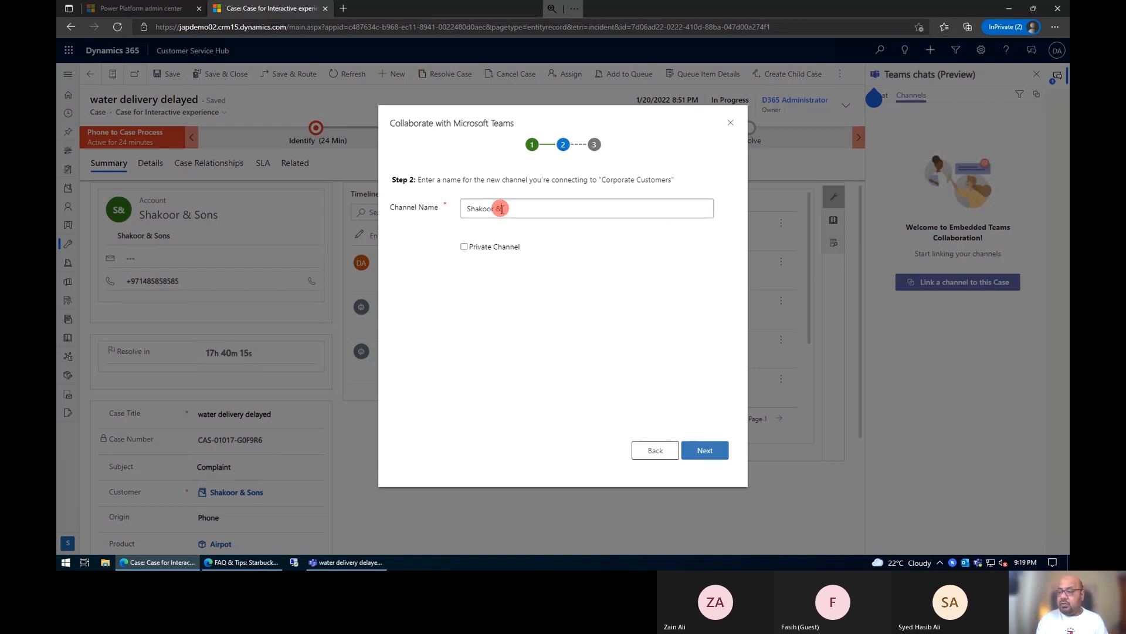
text( Sons)
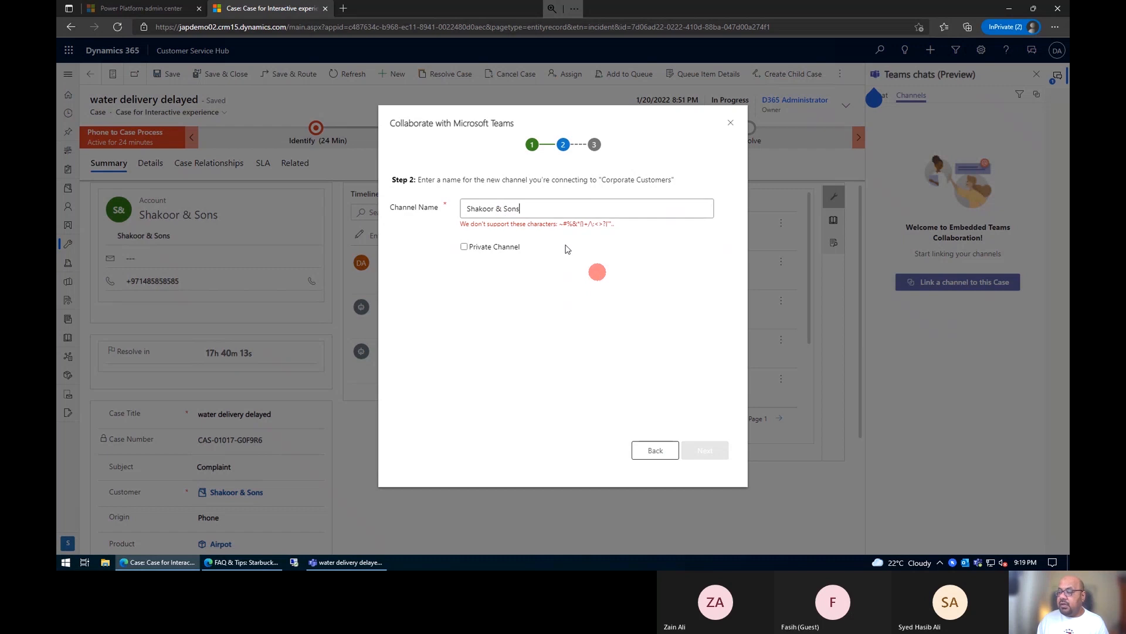
key(Left)
key(Left)
key(Left)
key(Left)
key(Left)
key(Left)
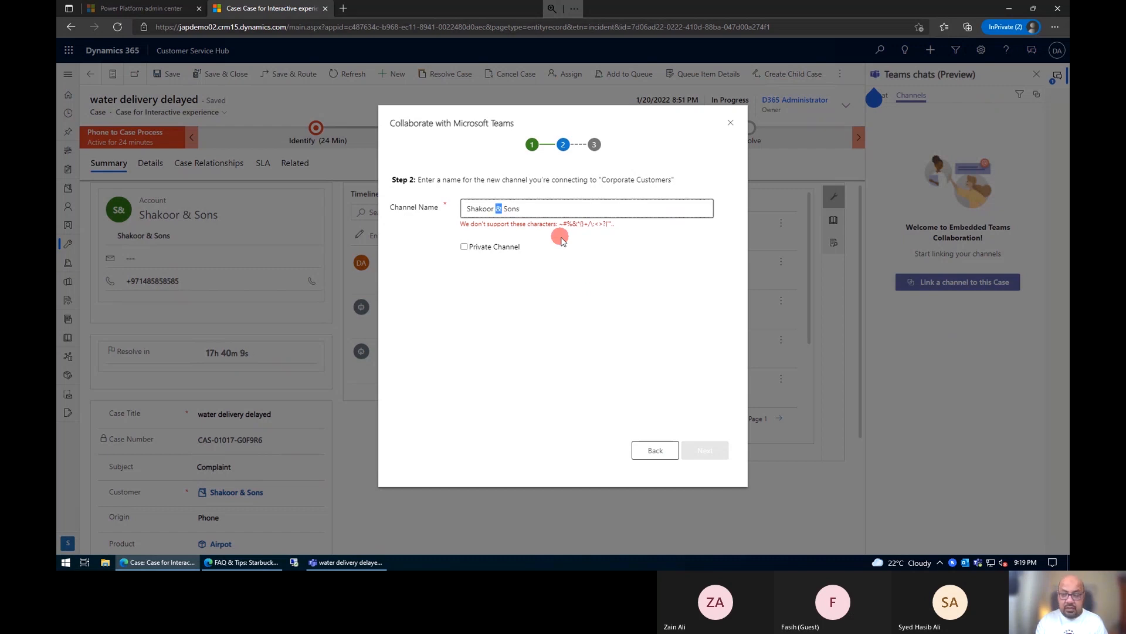
text(and)
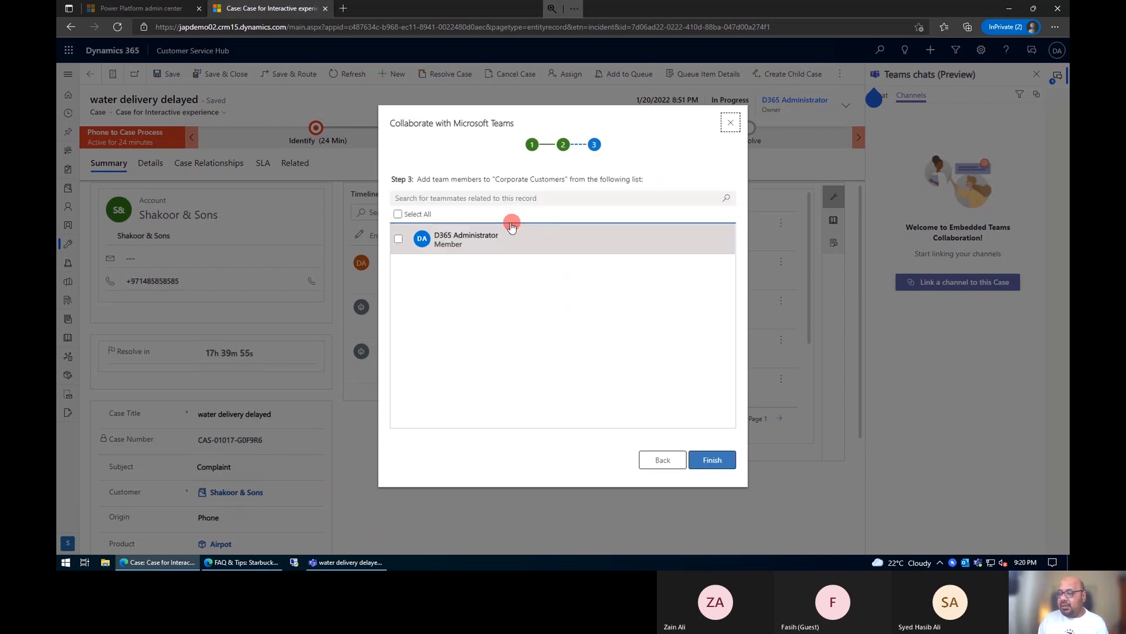
click(397, 213)
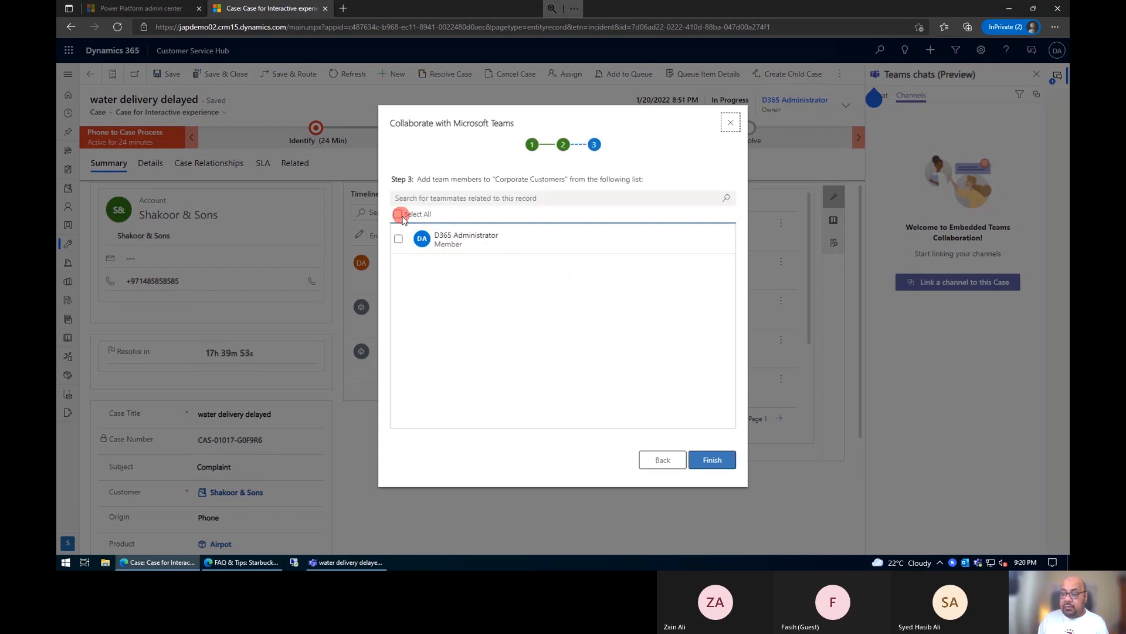
click(711, 462)
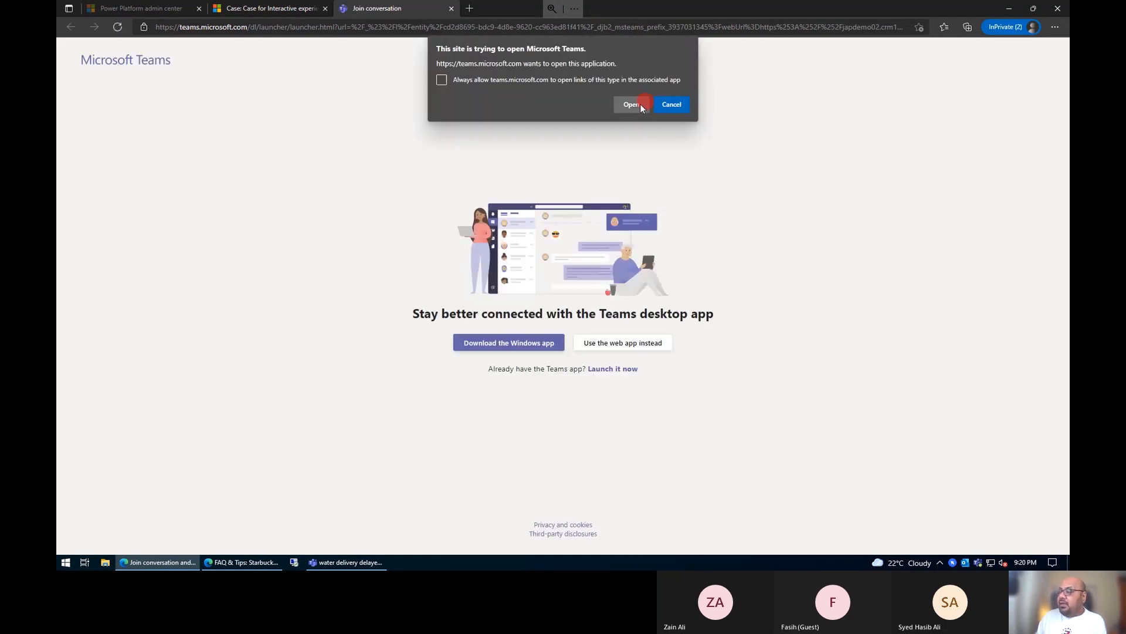
Step: Decline the browser's request to open Teams, switch to the Microsoft Teams desktop app and view the Shakoor and Sons channel
click(678, 105)
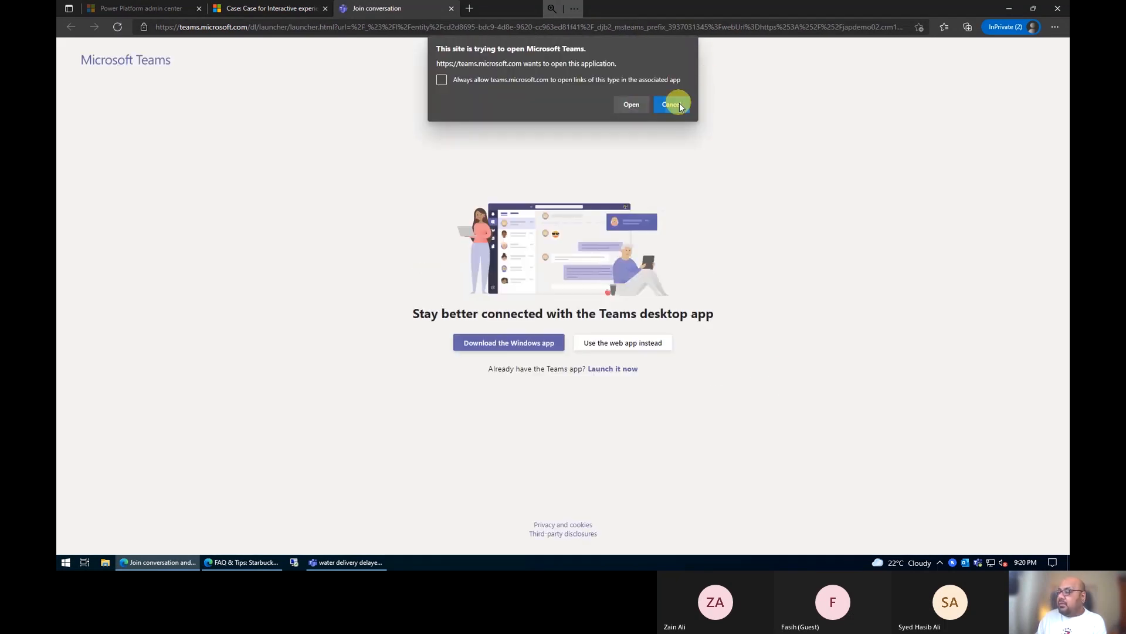
click(968, 565)
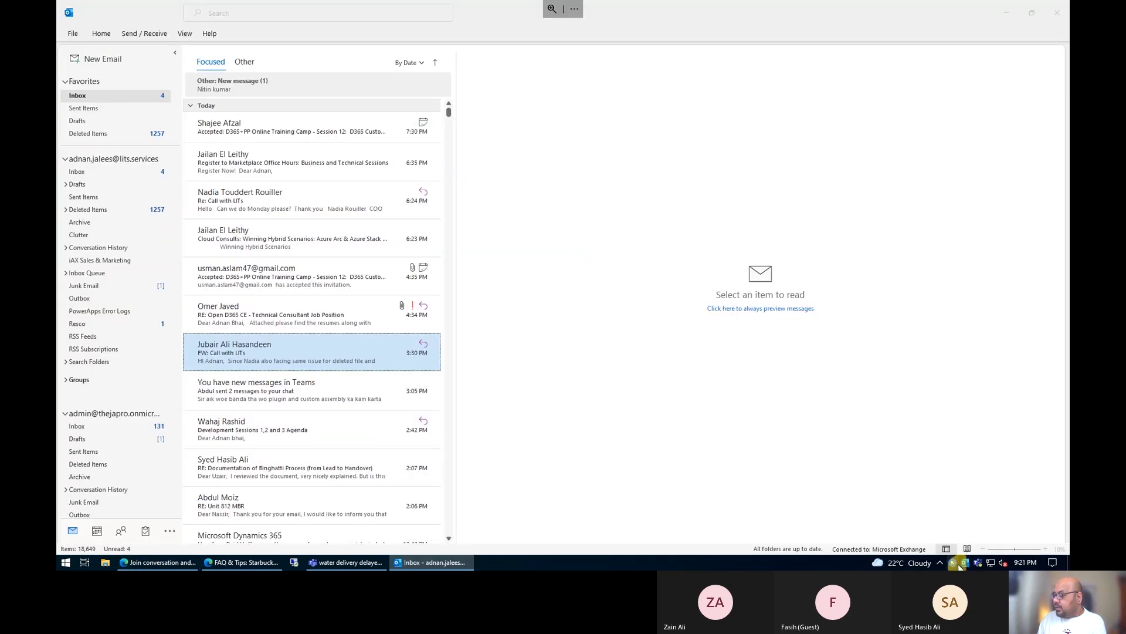
click(953, 562)
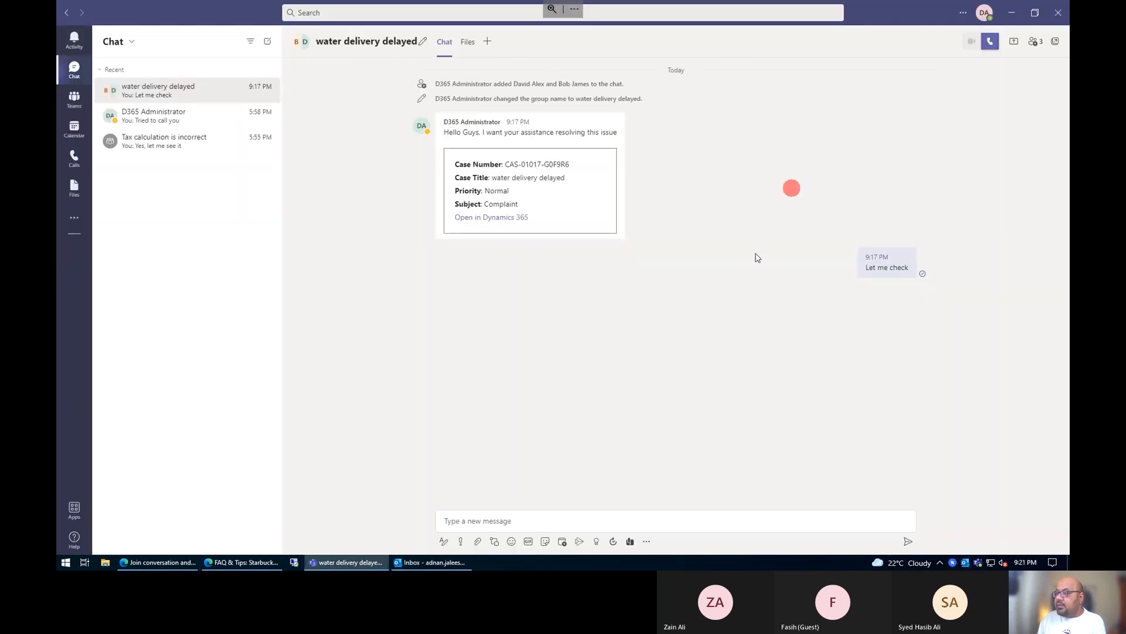
click(73, 97)
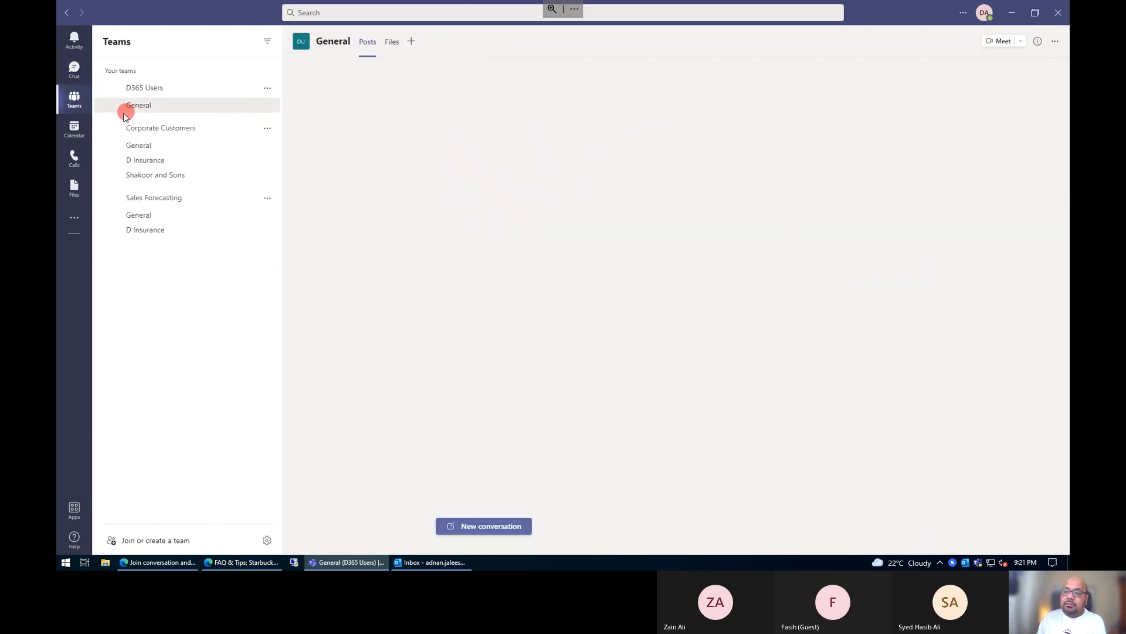
click(153, 176)
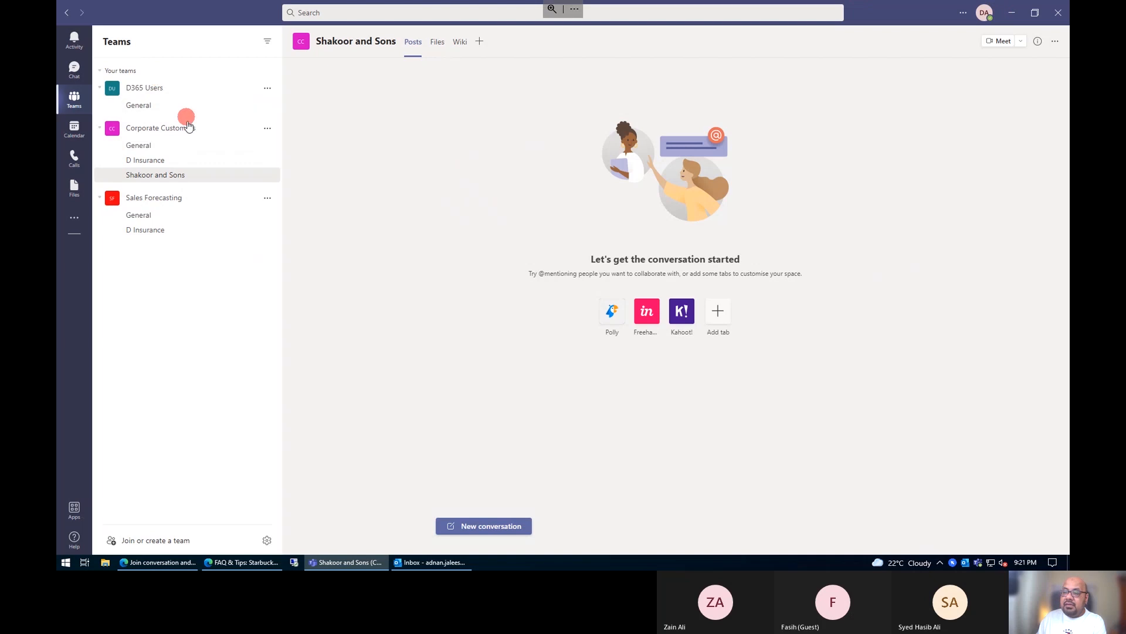
click(188, 129)
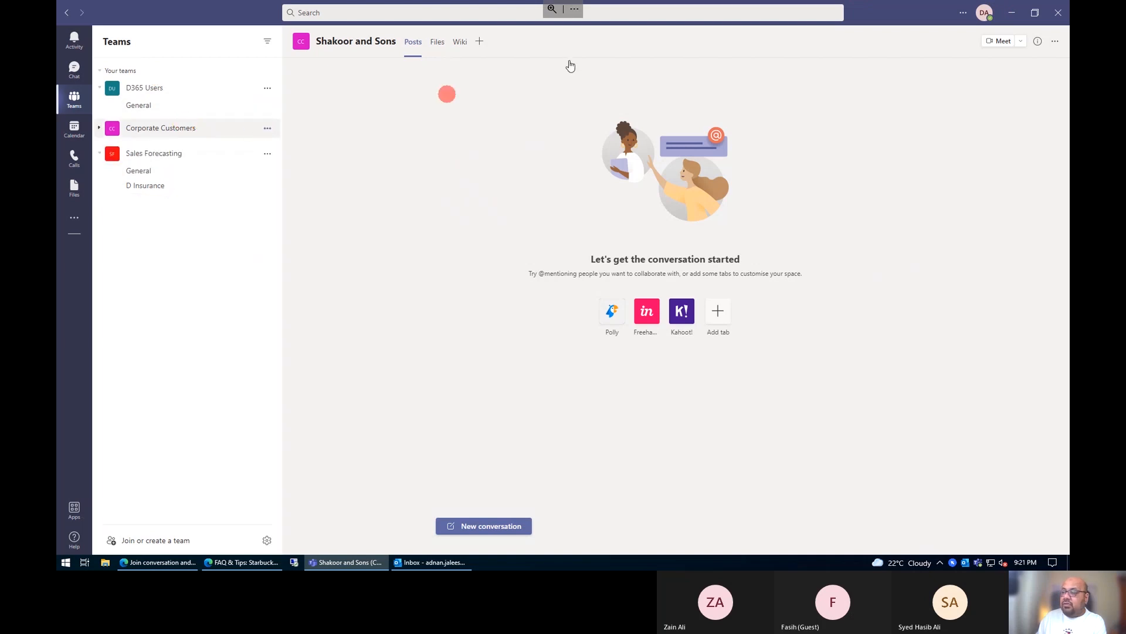
click(1055, 43)
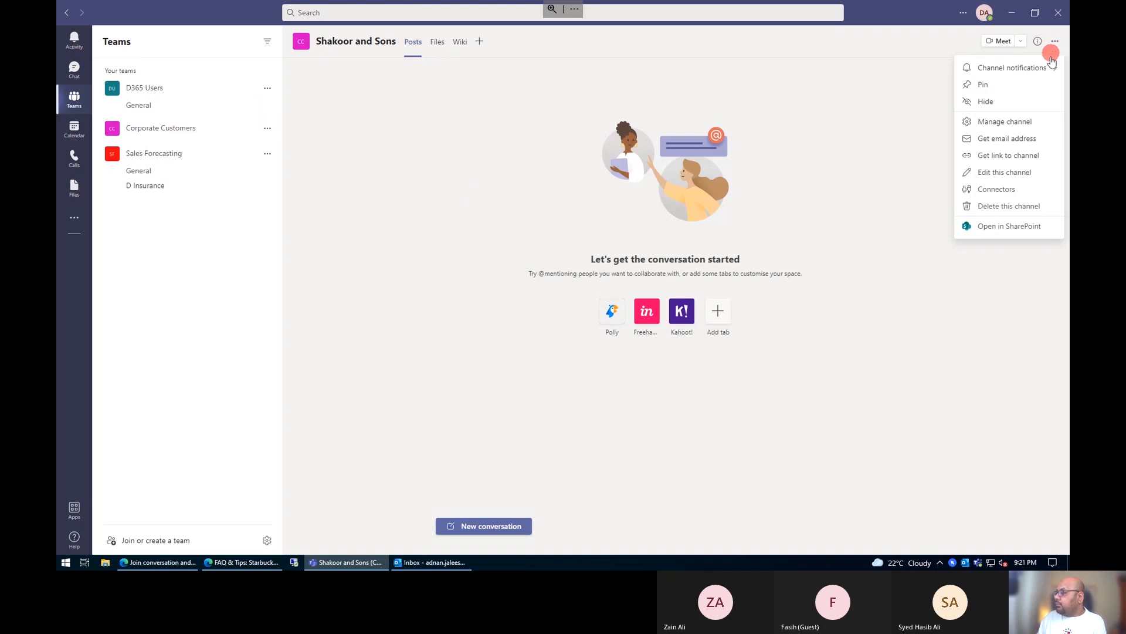
click(98, 88)
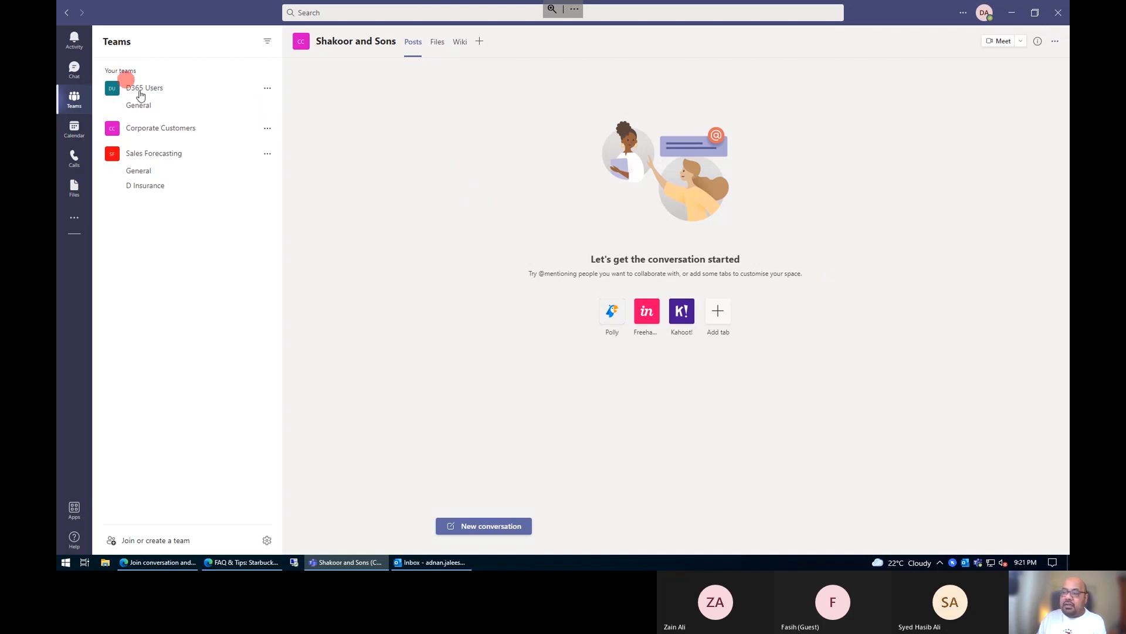
click(146, 89)
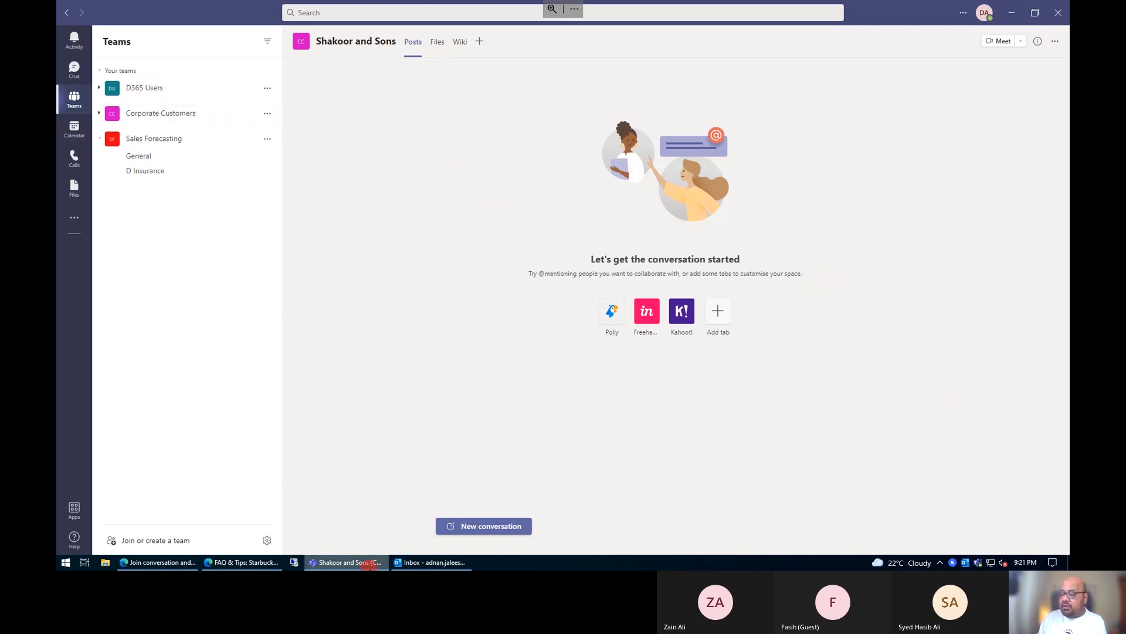
Step: Switch to the browser, use the Teams web app instead and open Shakoor and Sons under Corporate Customers
click(197, 563)
click(619, 345)
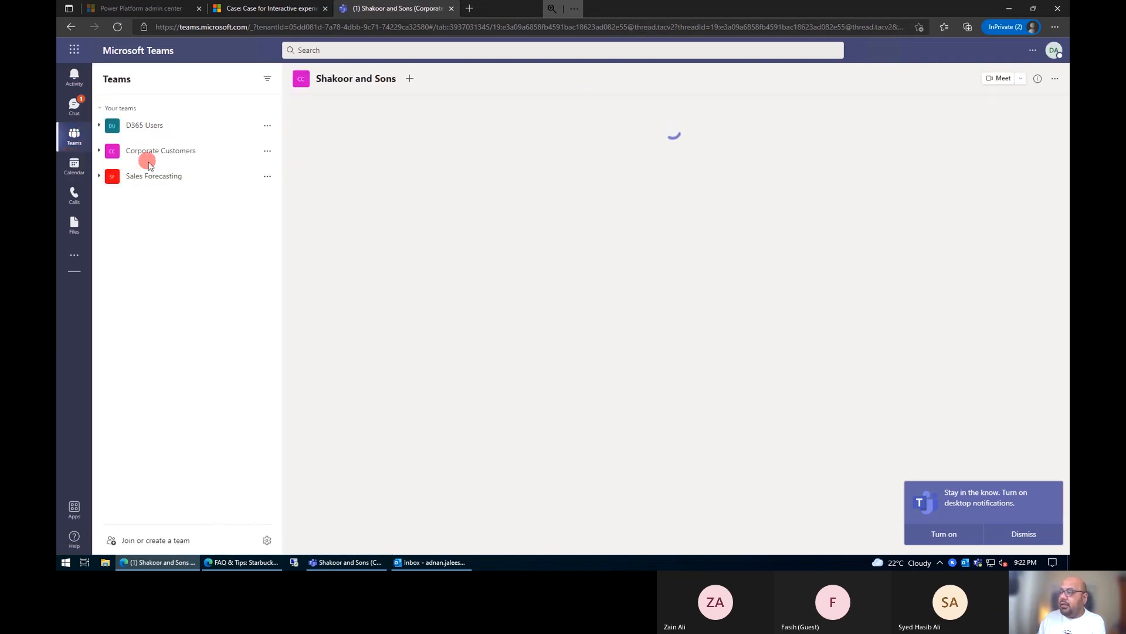
click(103, 154)
click(101, 153)
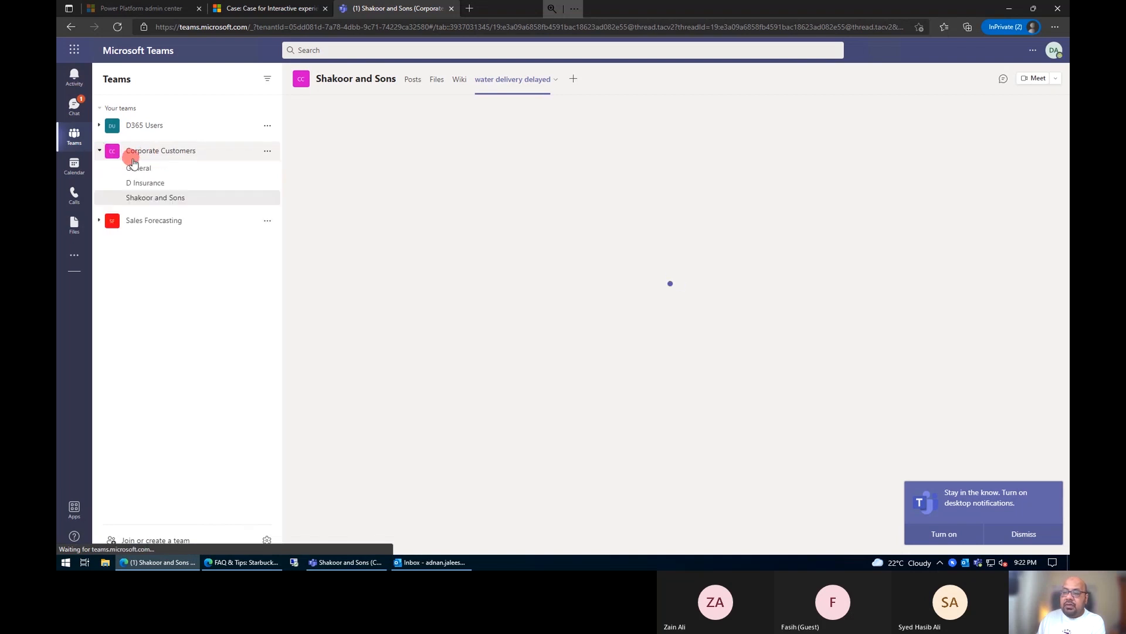
click(167, 198)
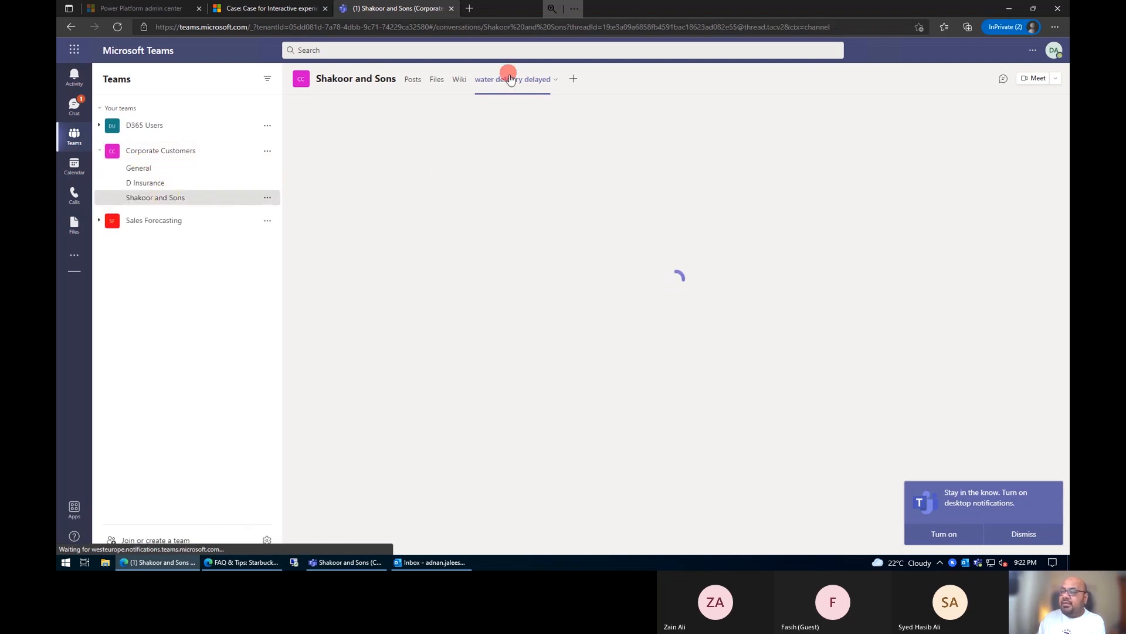
click(188, 201)
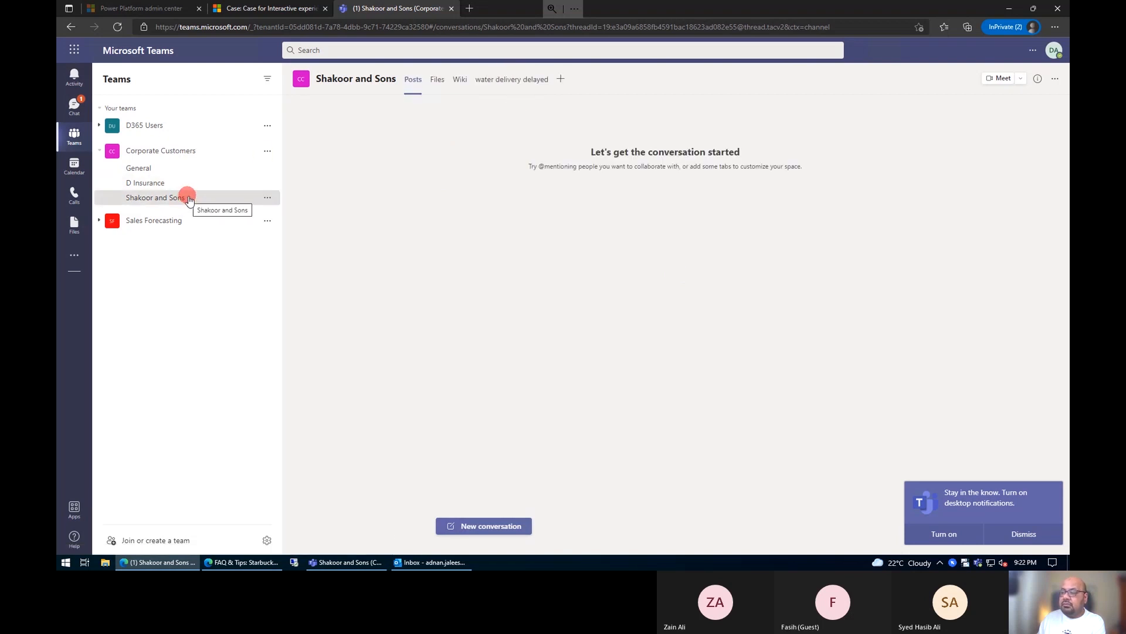
Step: View the water delivery delayed case pinned in the Shakoor and Sons channel, dismissing the tip about tags
click(501, 89)
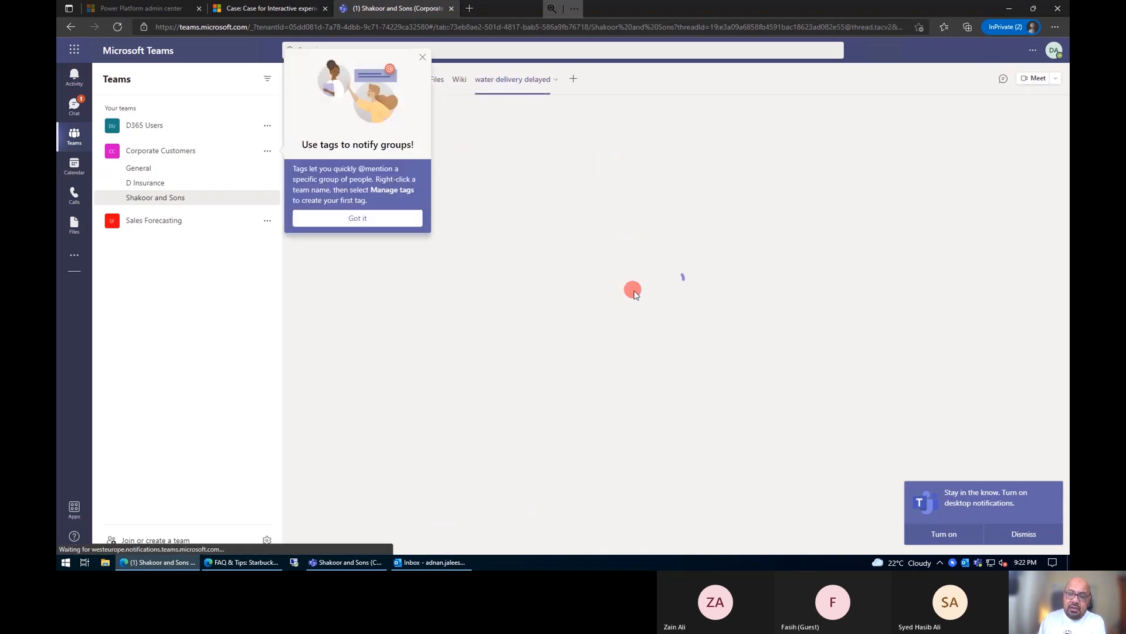
click(423, 57)
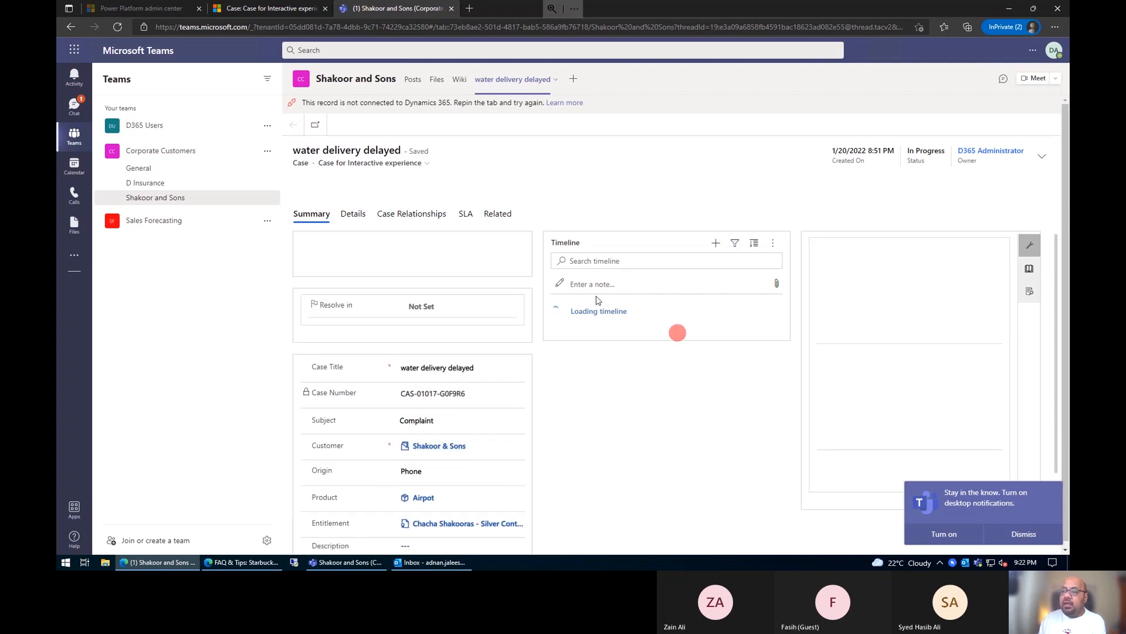
Step: Switch to the case in Customer Service Hub, close the Teams chats pane and return to the Active Cases list
click(252, 10)
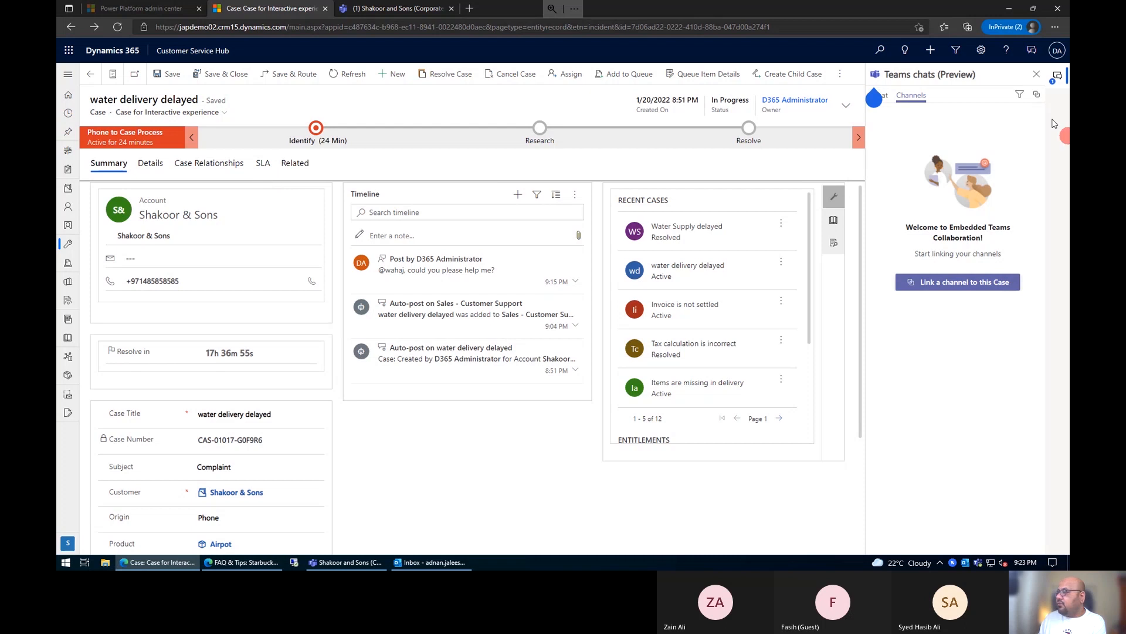
click(1036, 74)
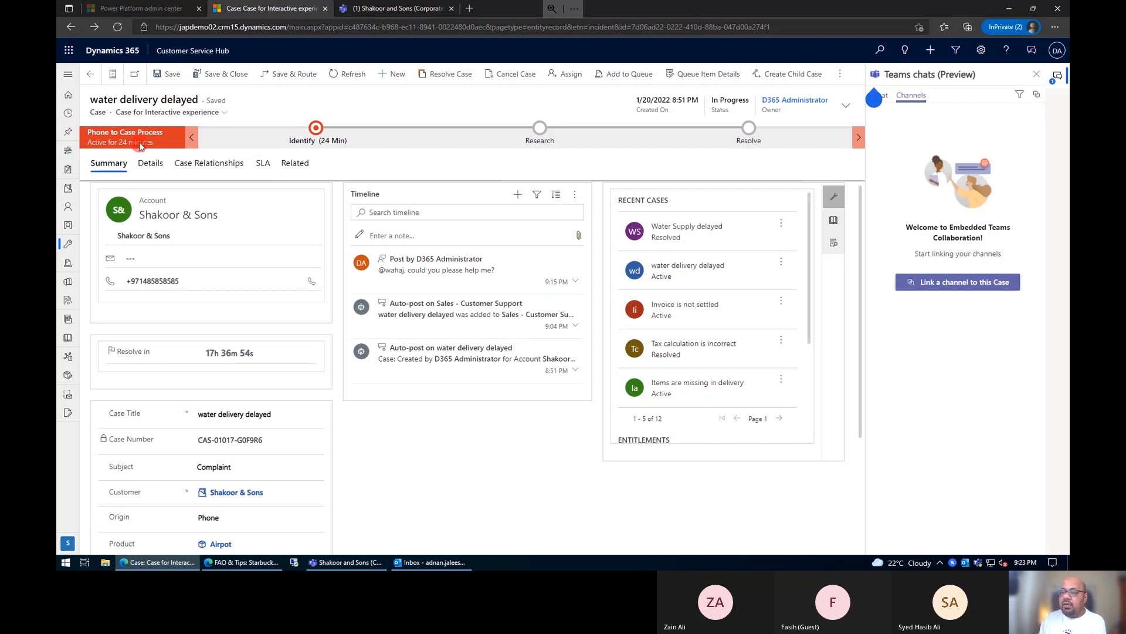
click(94, 82)
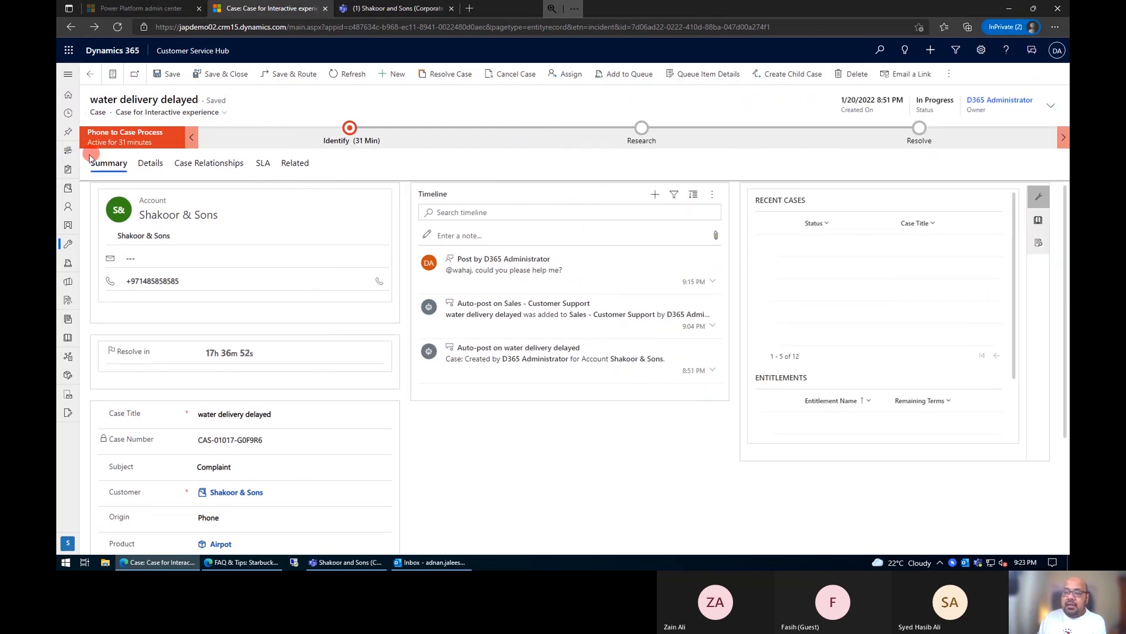
click(64, 245)
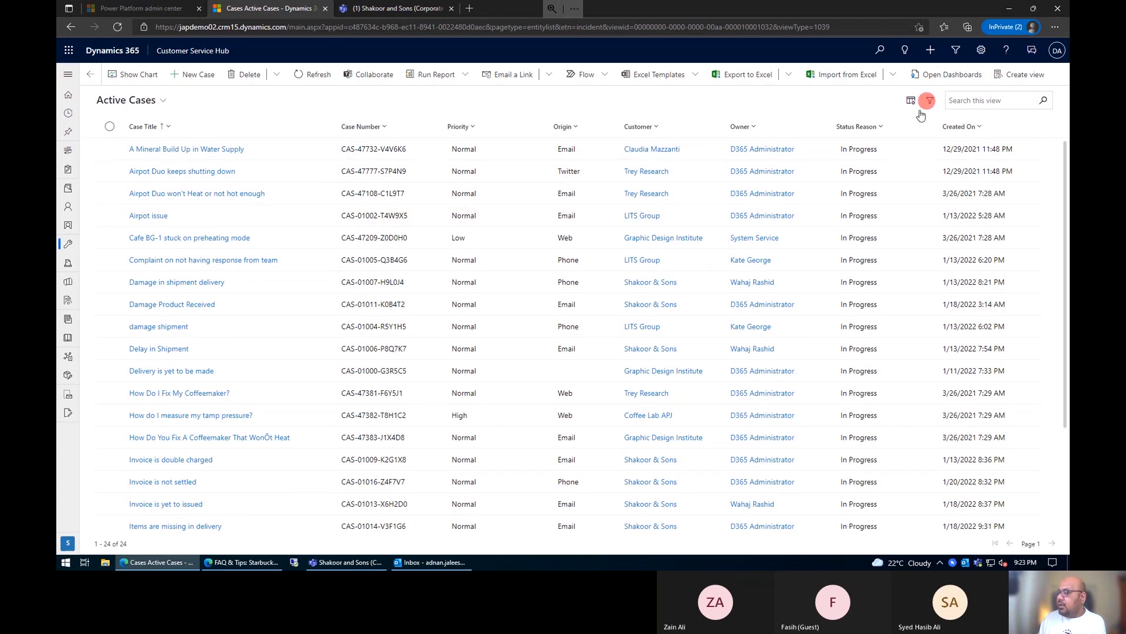
Step: Sort the active cases by Created On, newest first, and open the case "Items are missing in delivery"
click(980, 128)
click(144, 261)
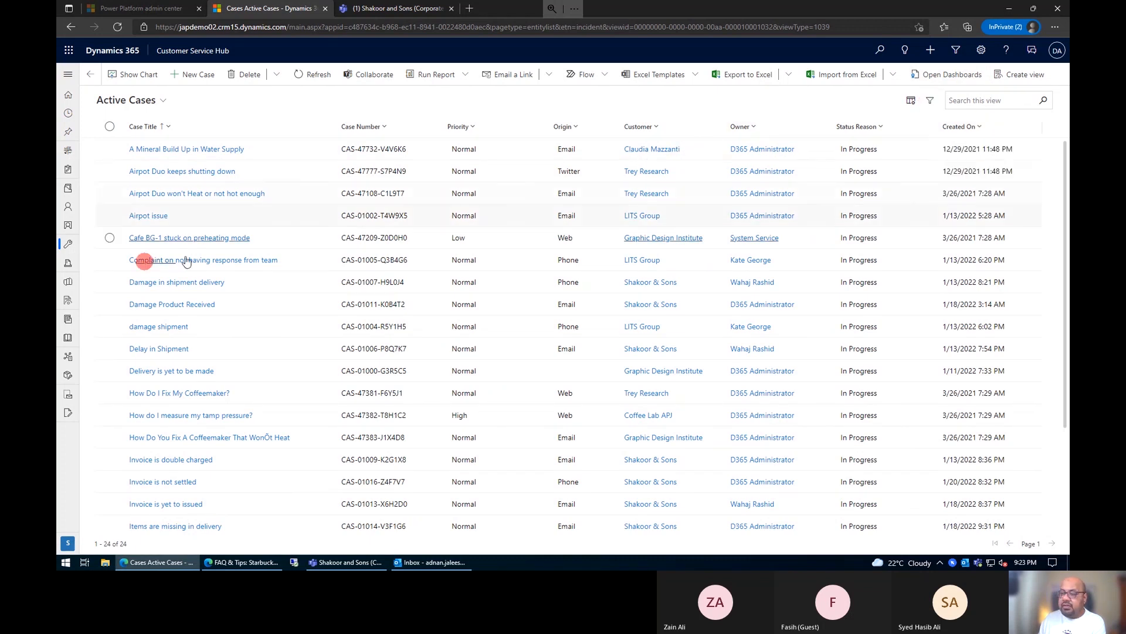
click(197, 259)
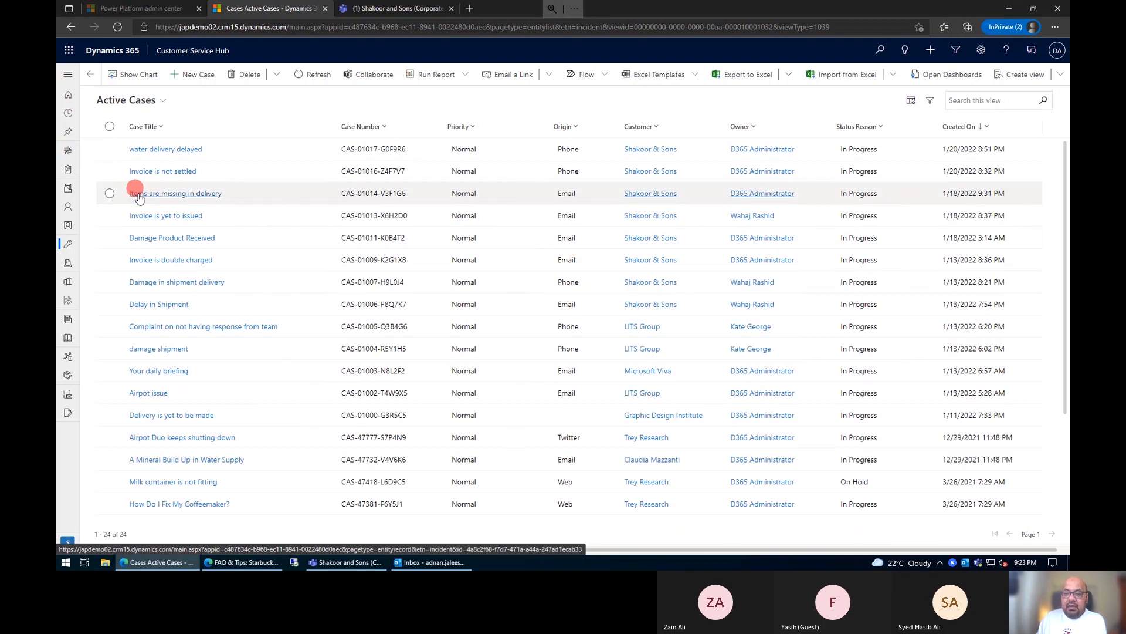
click(146, 194)
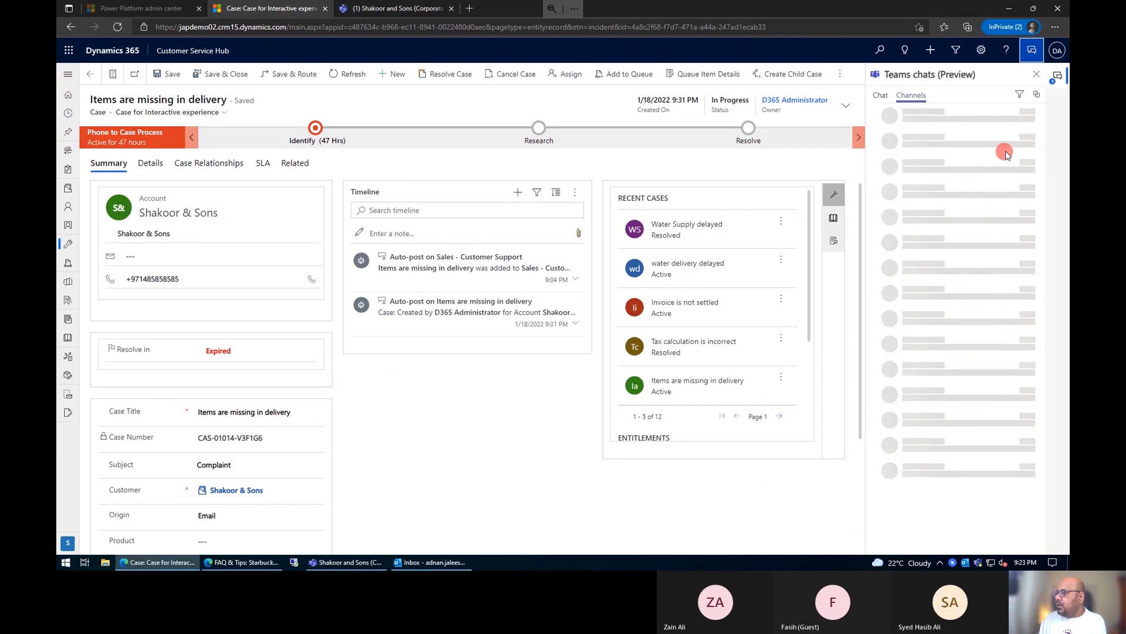
Step: Start linking a channel to the Items are missing in delivery case and choose Corporate Customers as the team
click(983, 284)
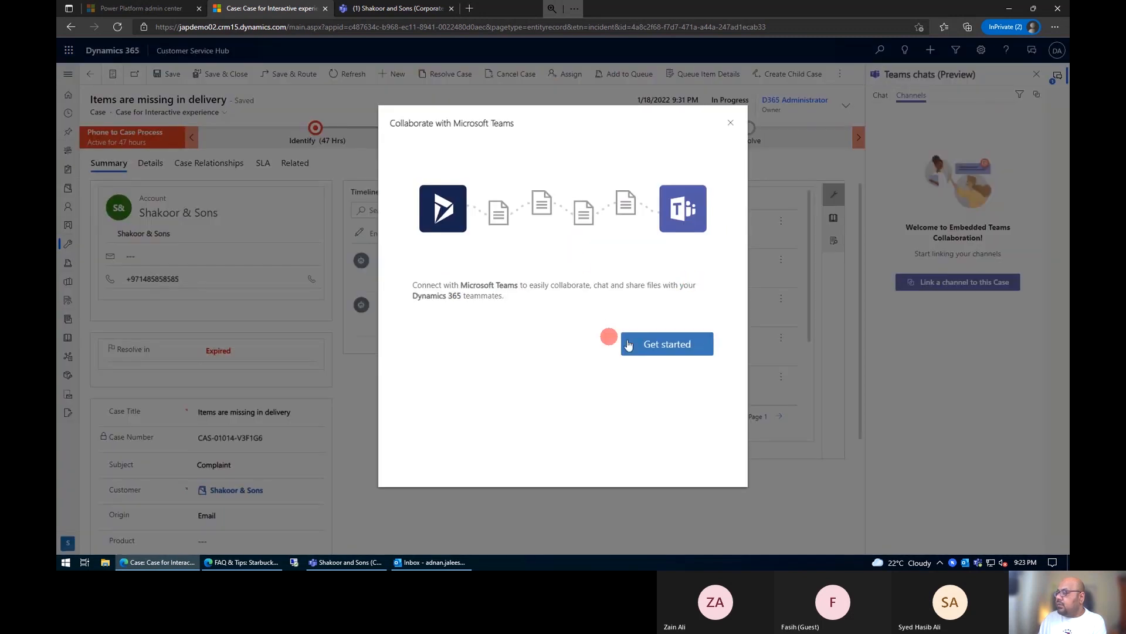
click(667, 344)
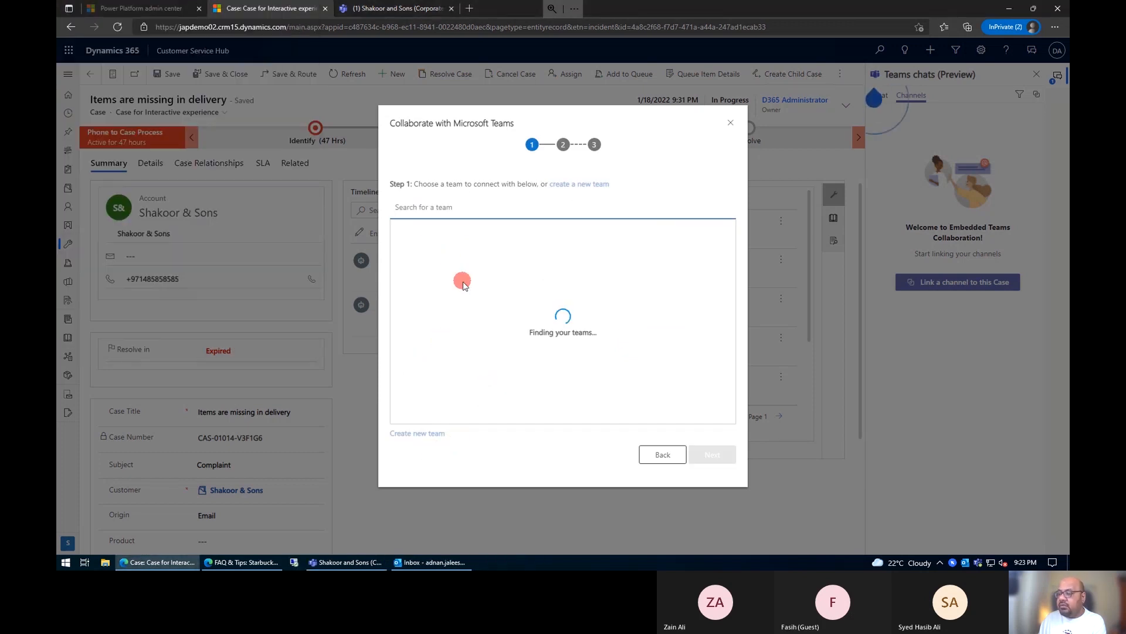
click(440, 240)
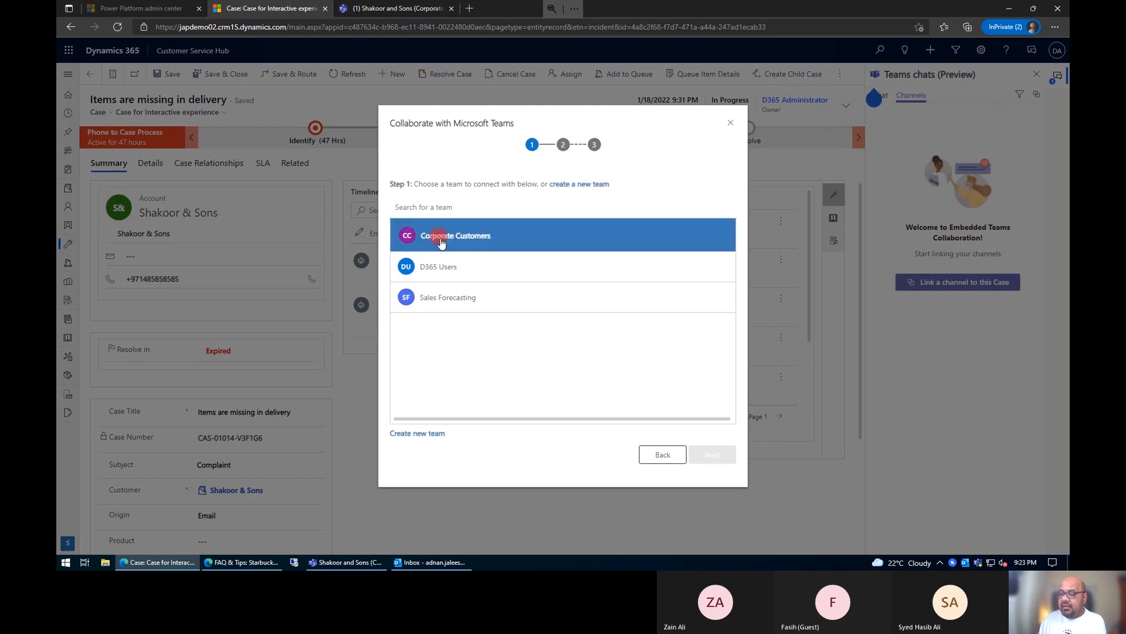
click(713, 456)
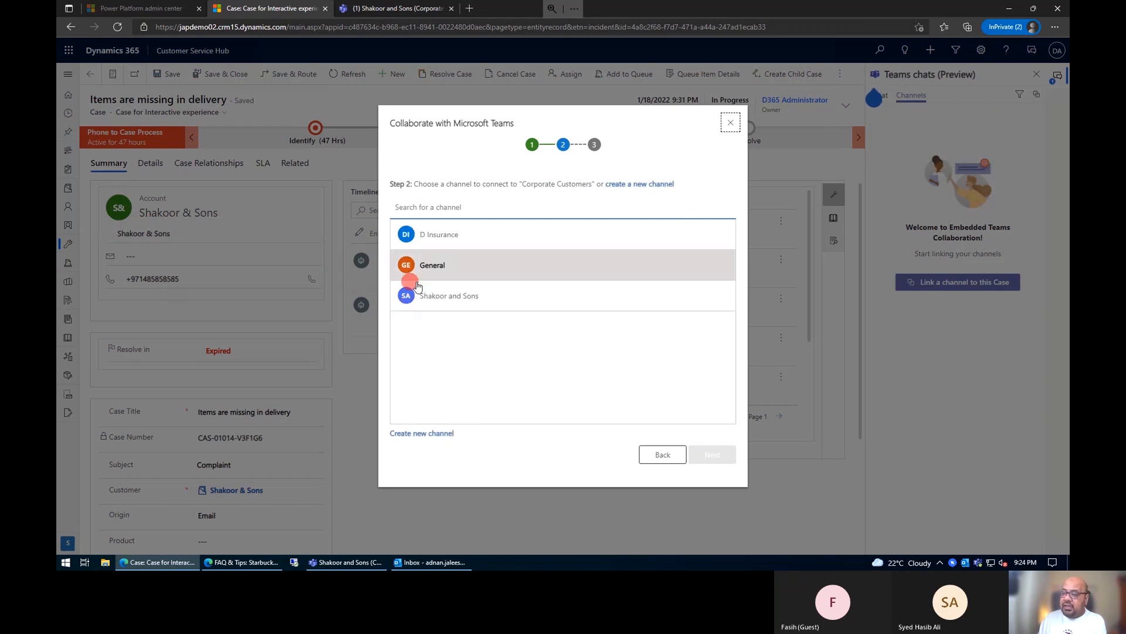
Step: Connect the case to the existing Shakoor and Sons channel, select all listed members and finish the setup
click(435, 295)
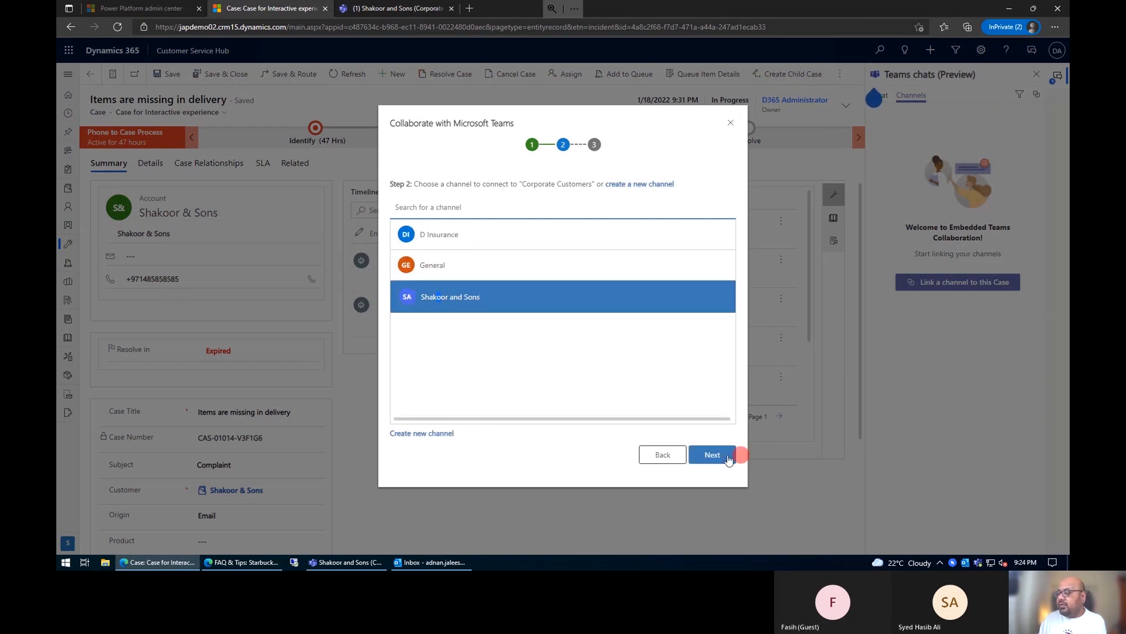
click(716, 455)
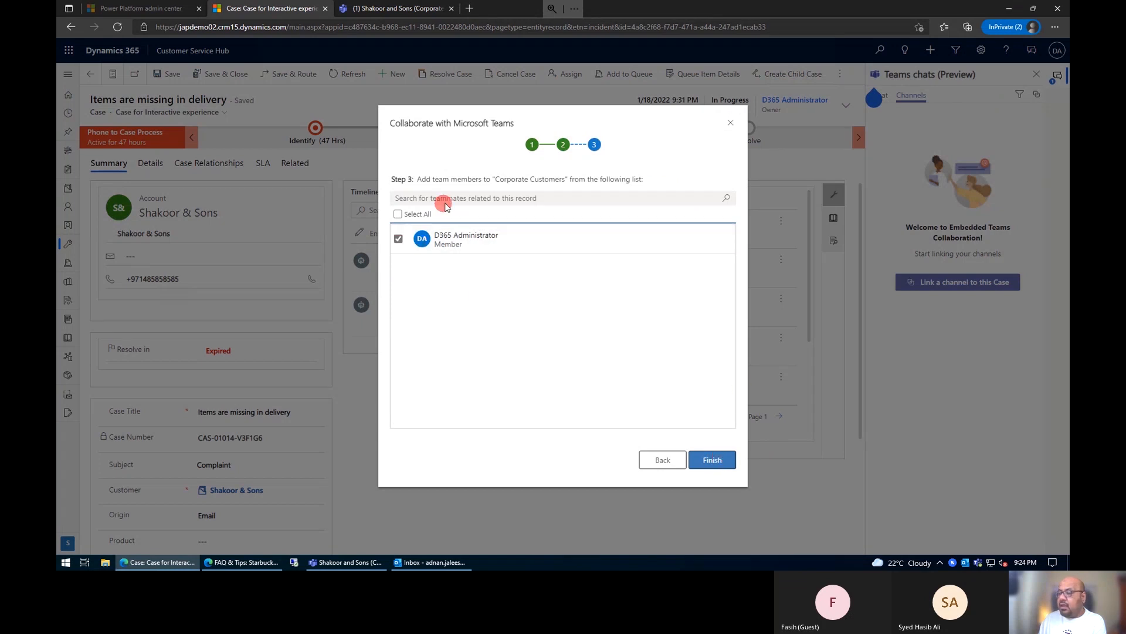
click(399, 214)
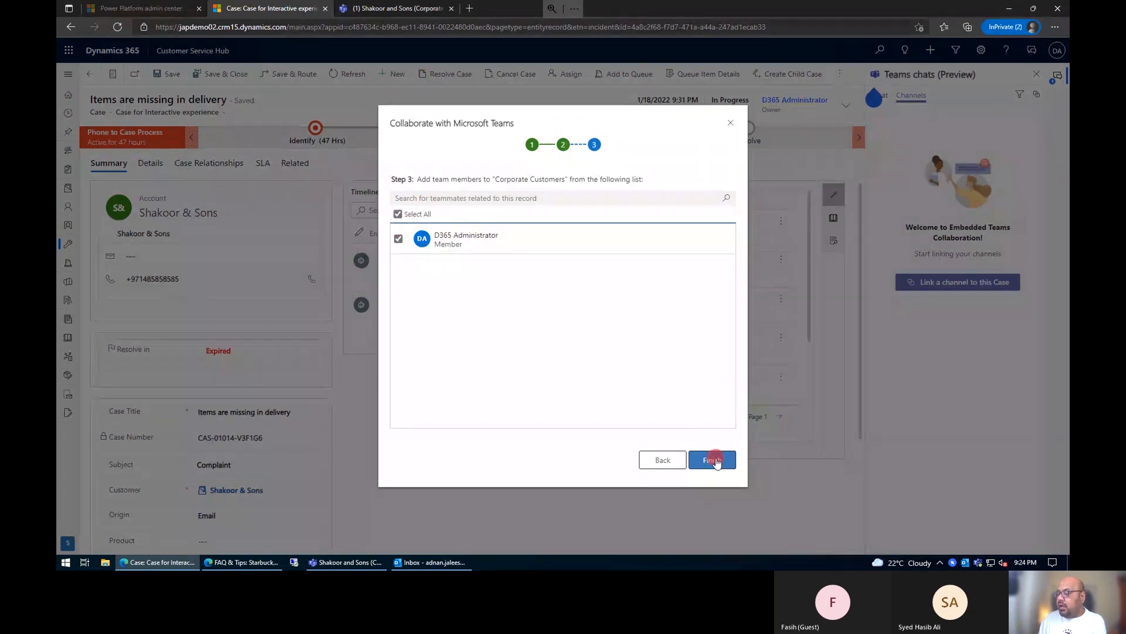
click(712, 460)
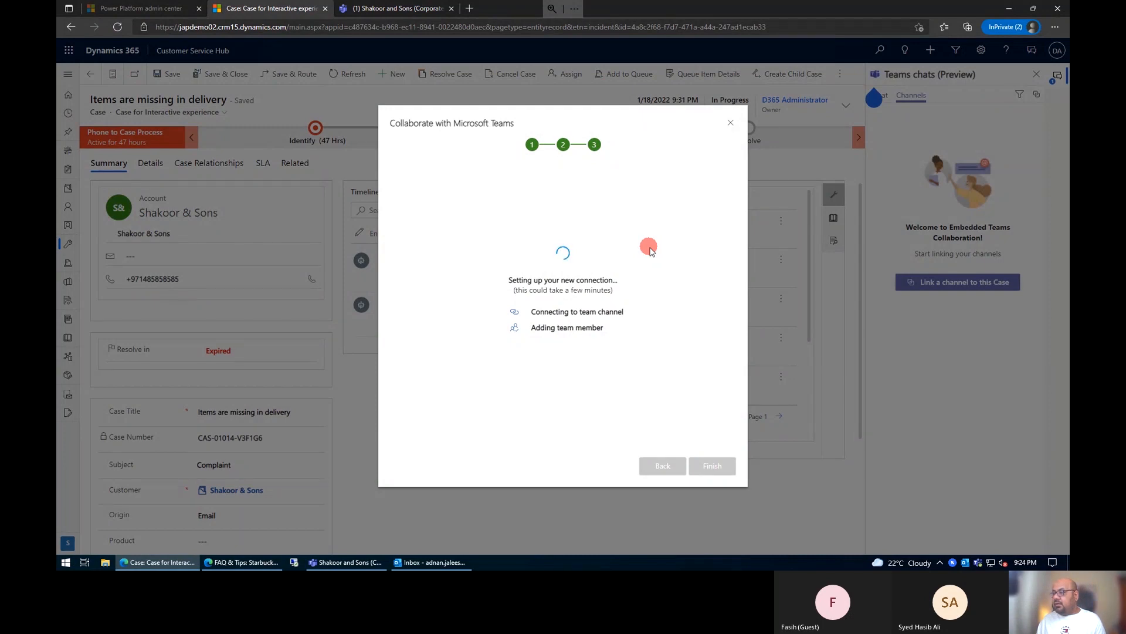
Step: Switch to the Teams web app and view the Items are missing in delivery case pinned in the Shakoor and Sons channel
click(392, 8)
click(630, 95)
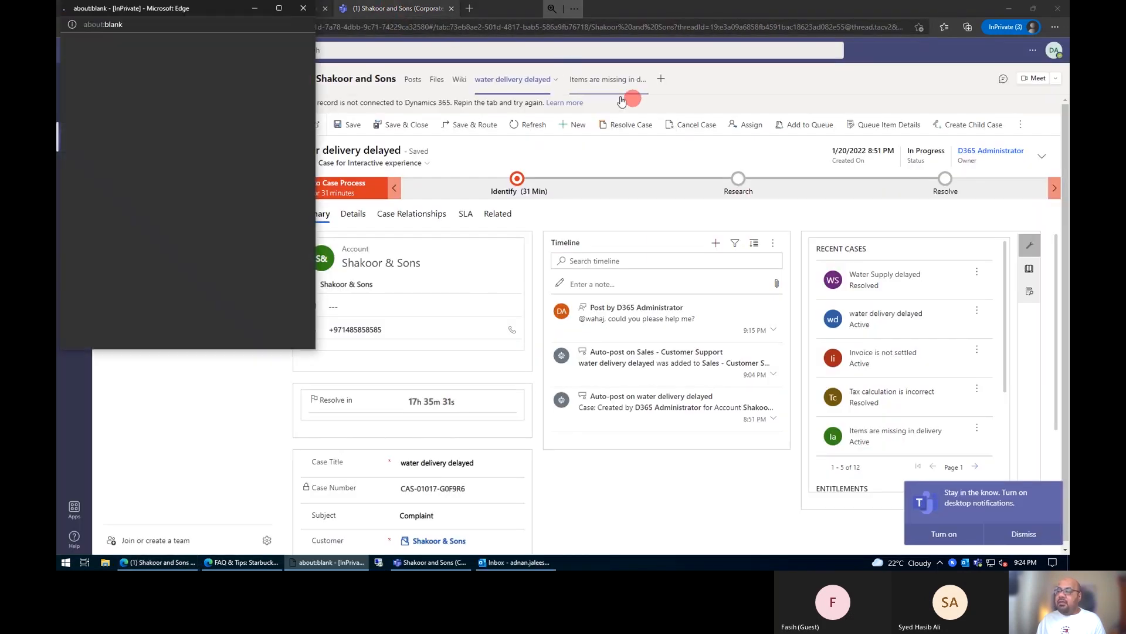
click(589, 83)
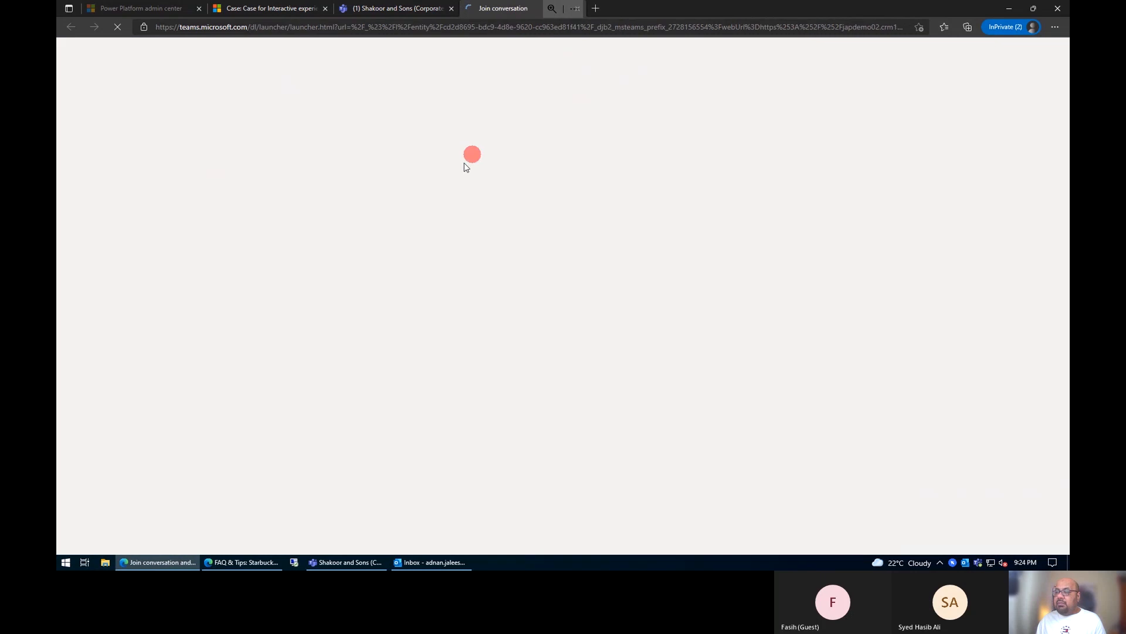
click(378, 8)
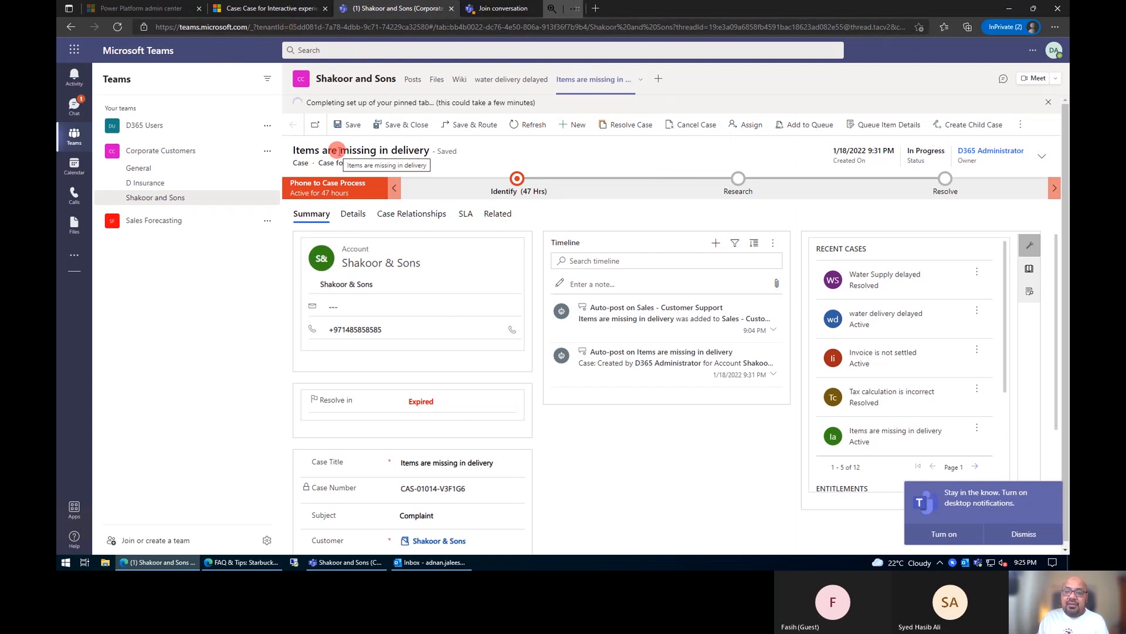
Step: Return to the Items are missing in delivery case and start a new email activity from its timeline
click(247, 8)
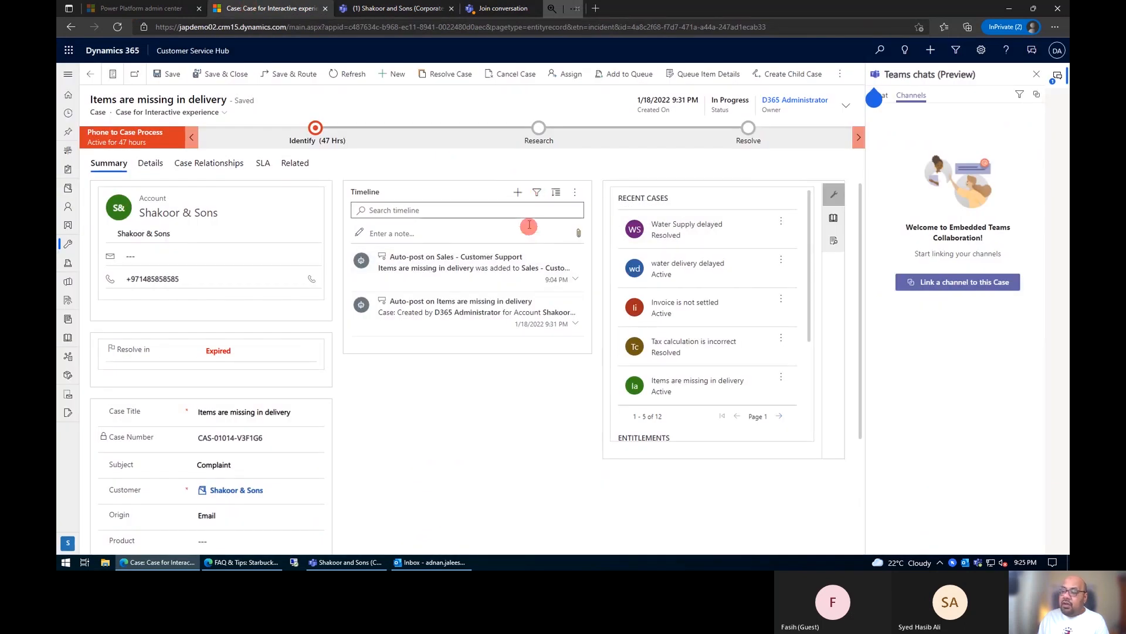
click(518, 192)
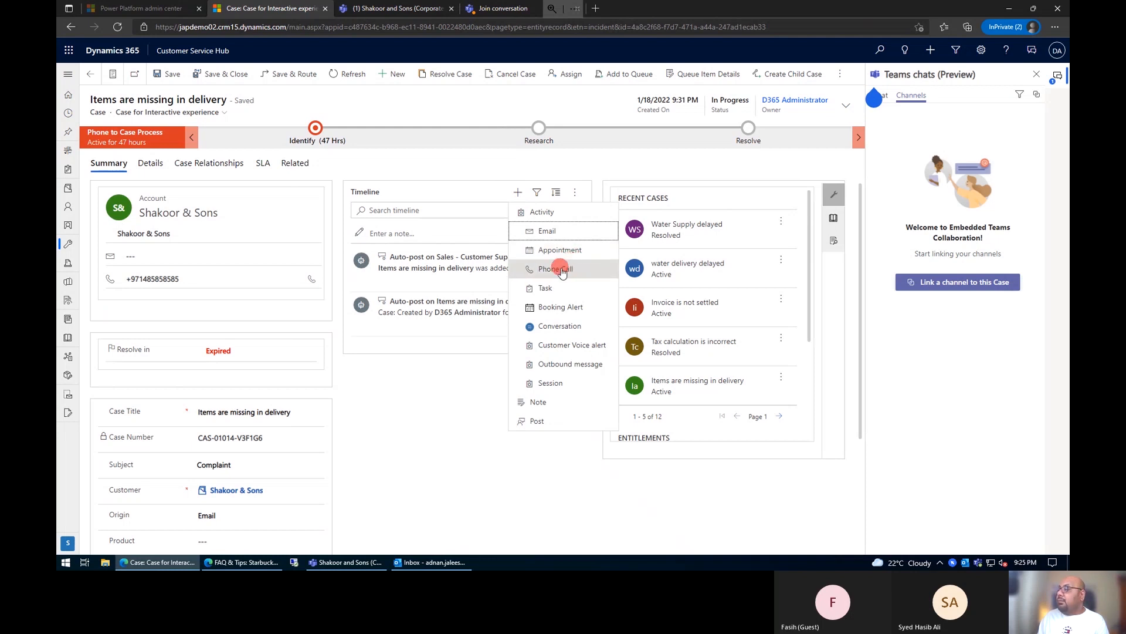
click(1044, 80)
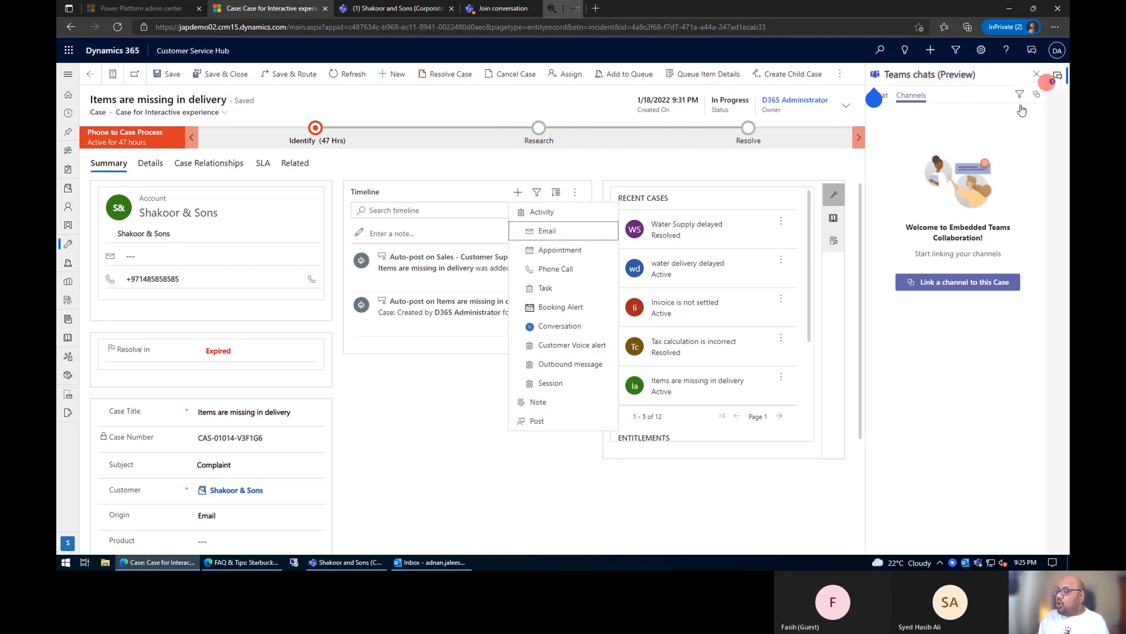
click(1056, 83)
click(737, 141)
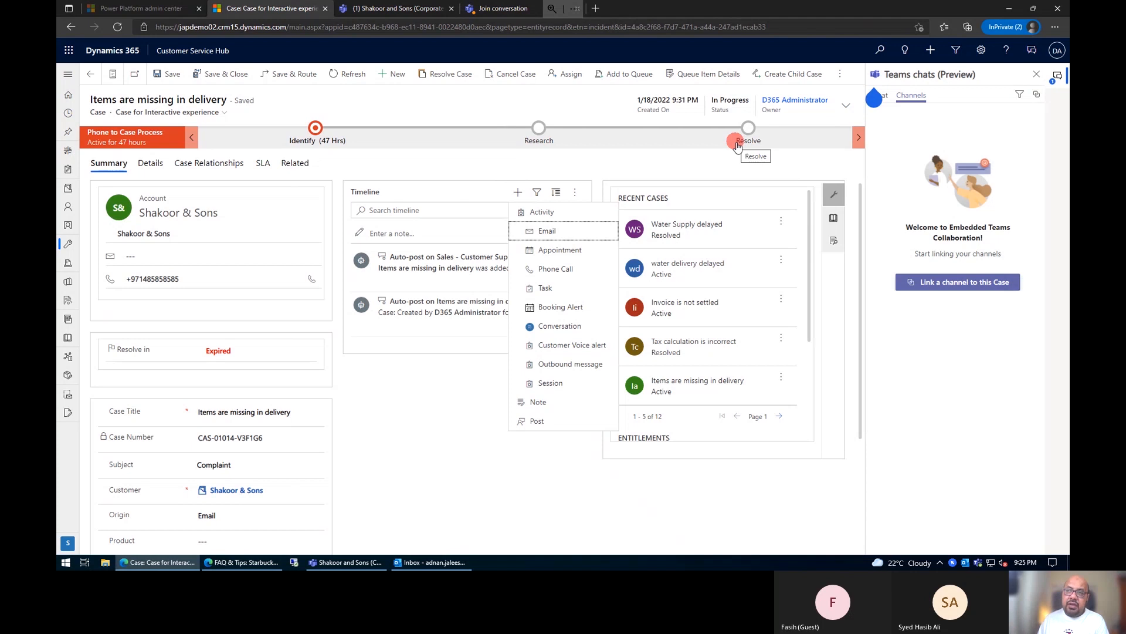
click(568, 310)
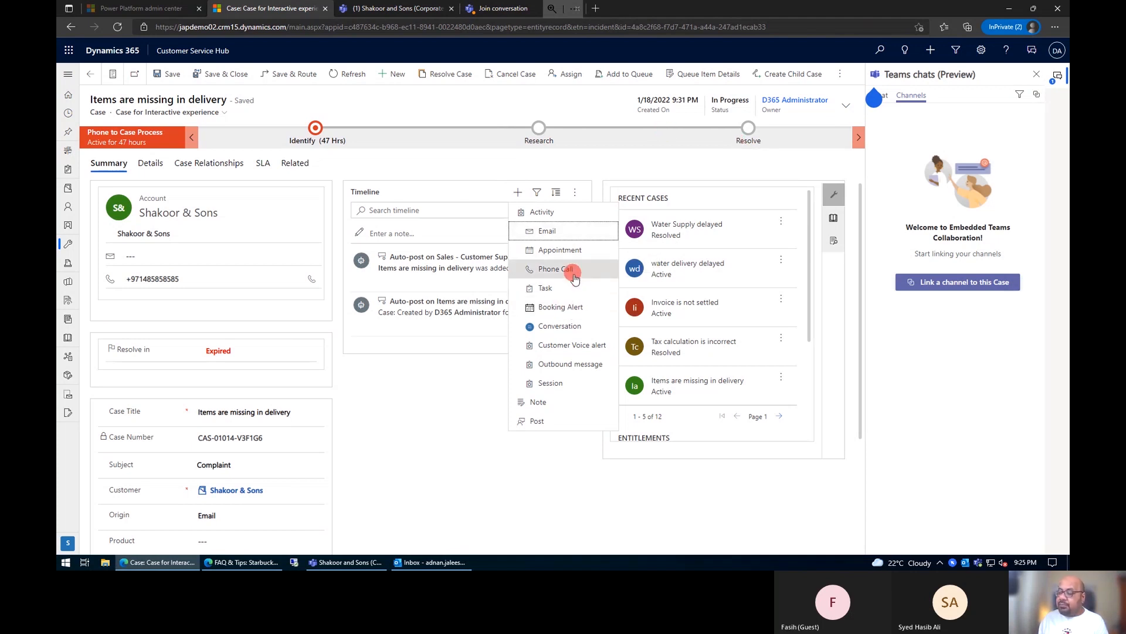
click(562, 233)
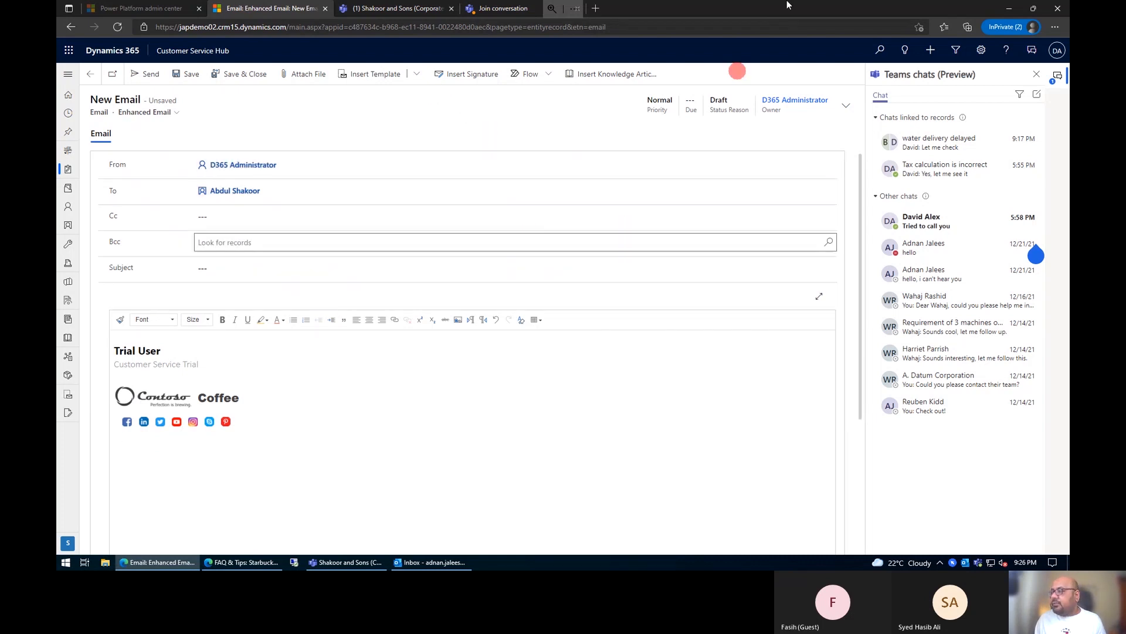
mouse_move(788, 5)
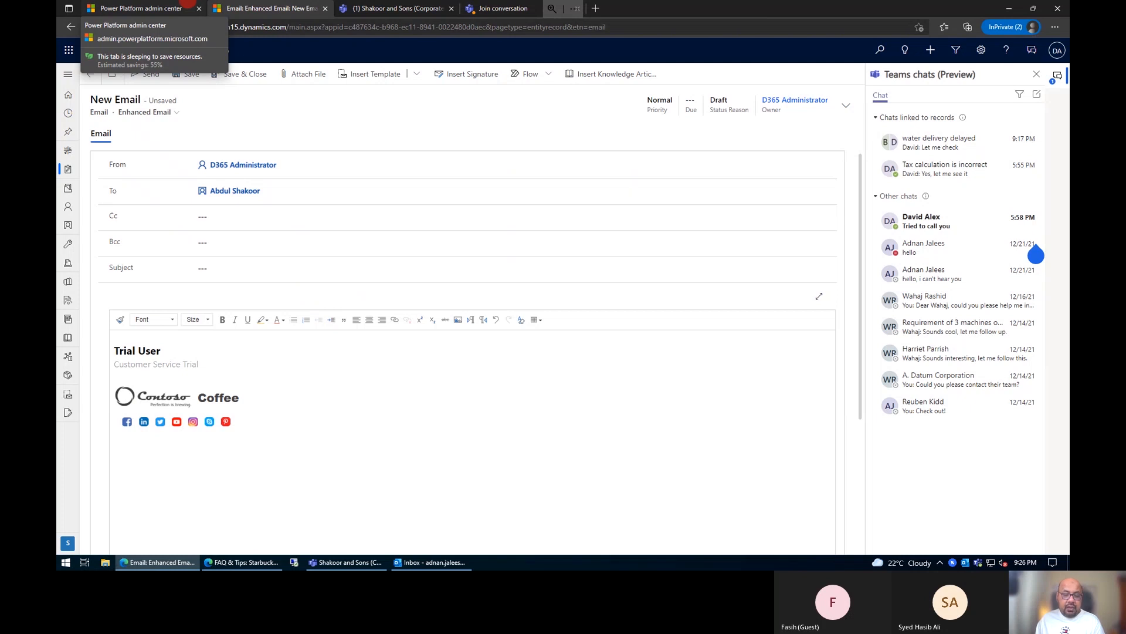
key(alt+Tab)
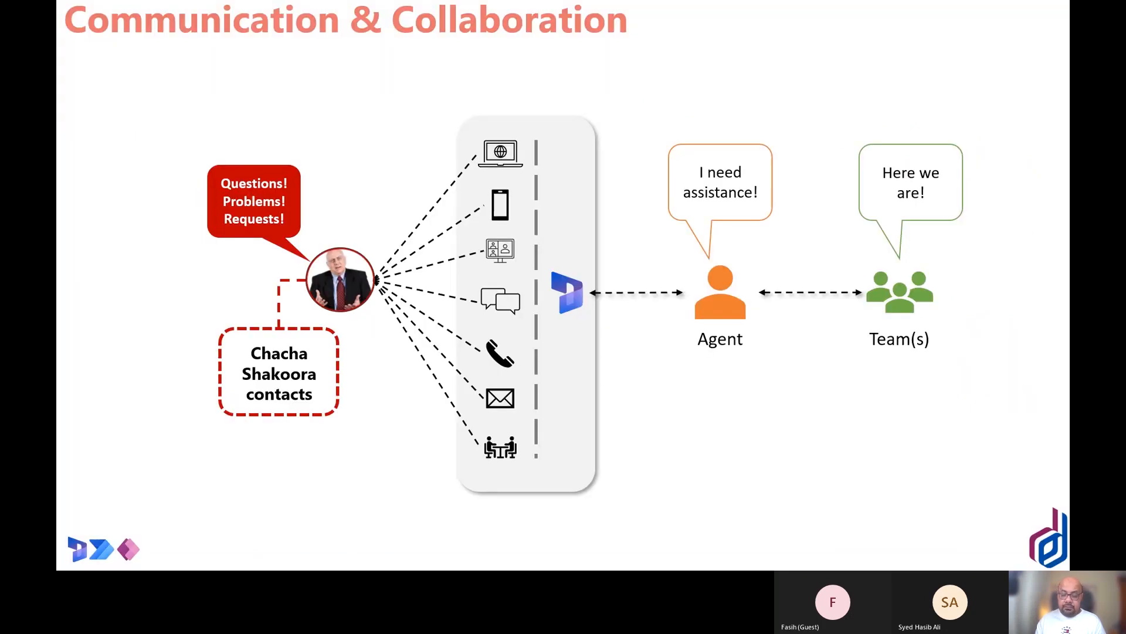
key(Right)
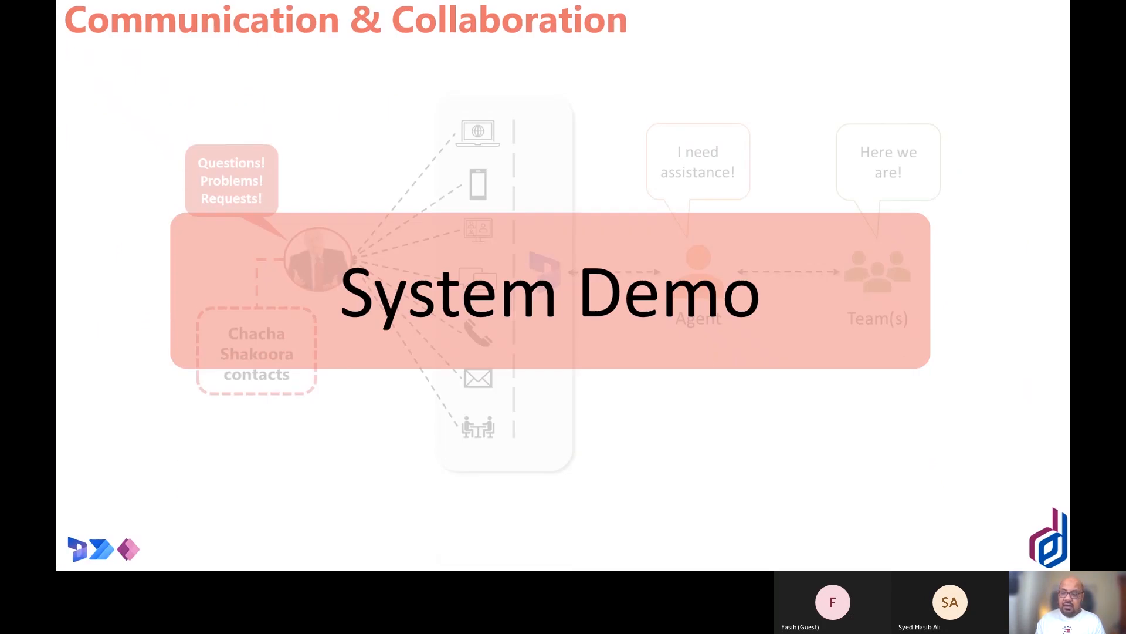
key(Right)
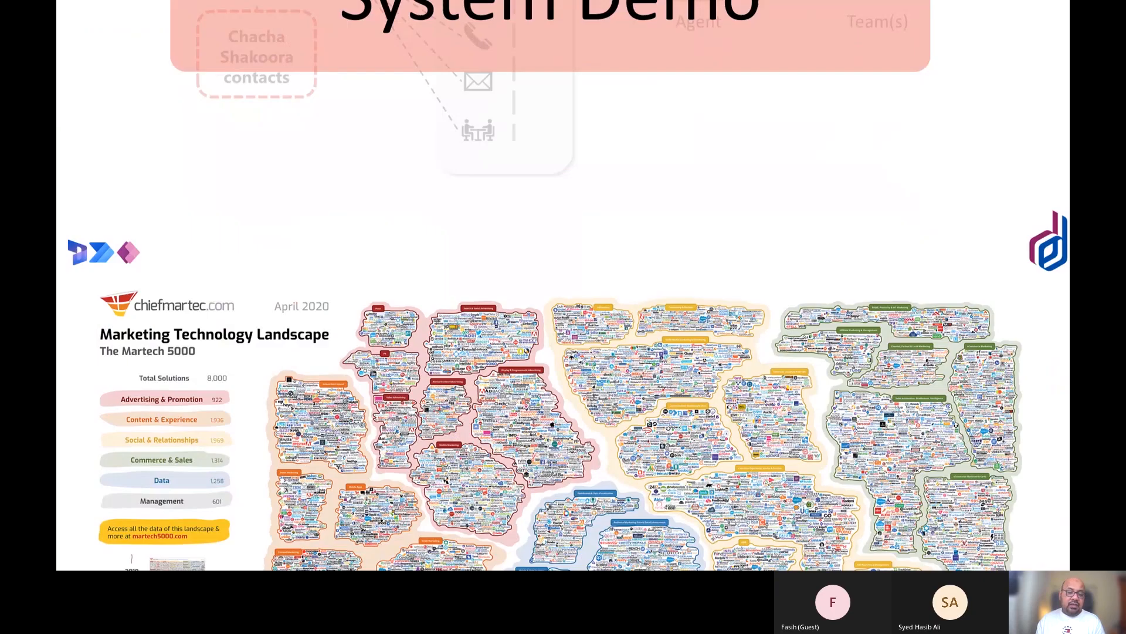